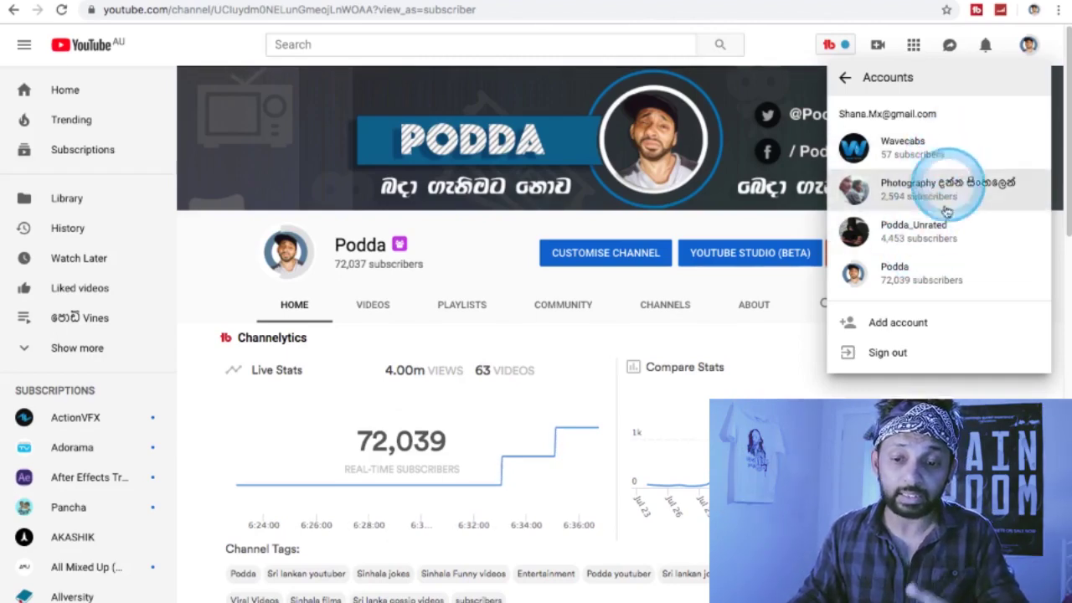
- Open the tutu channel, enter its customization page and bring up the channel settings
left_click(929, 279)
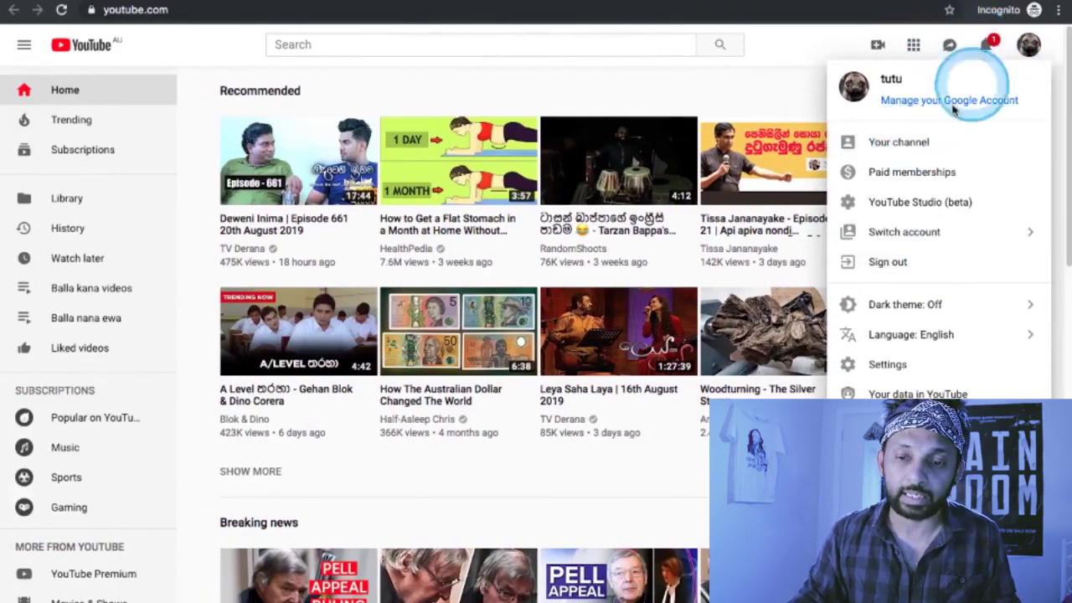
left_click(903, 141)
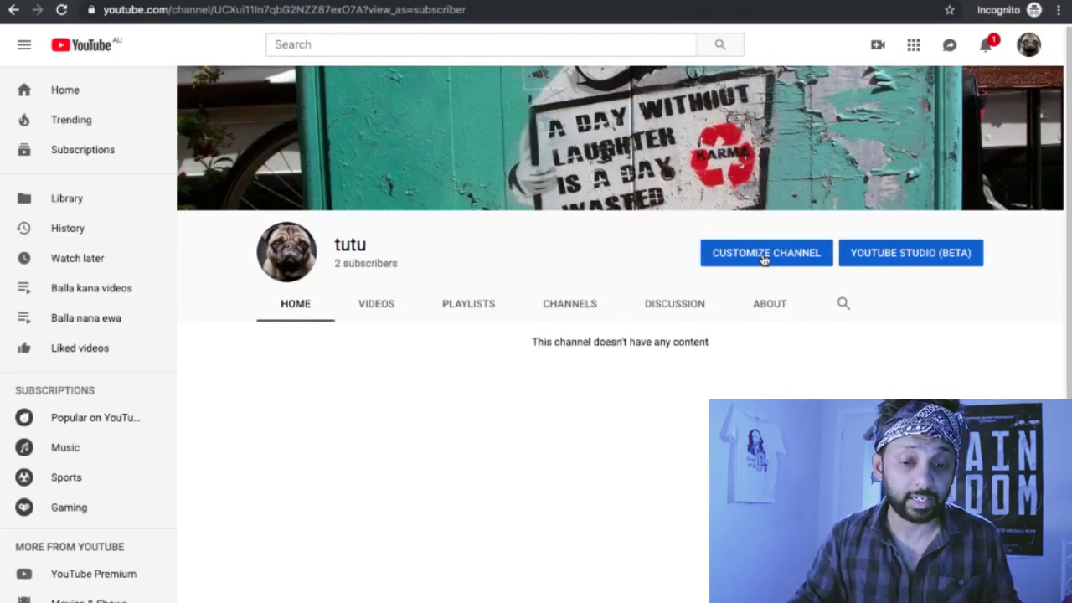
left_click(741, 259)
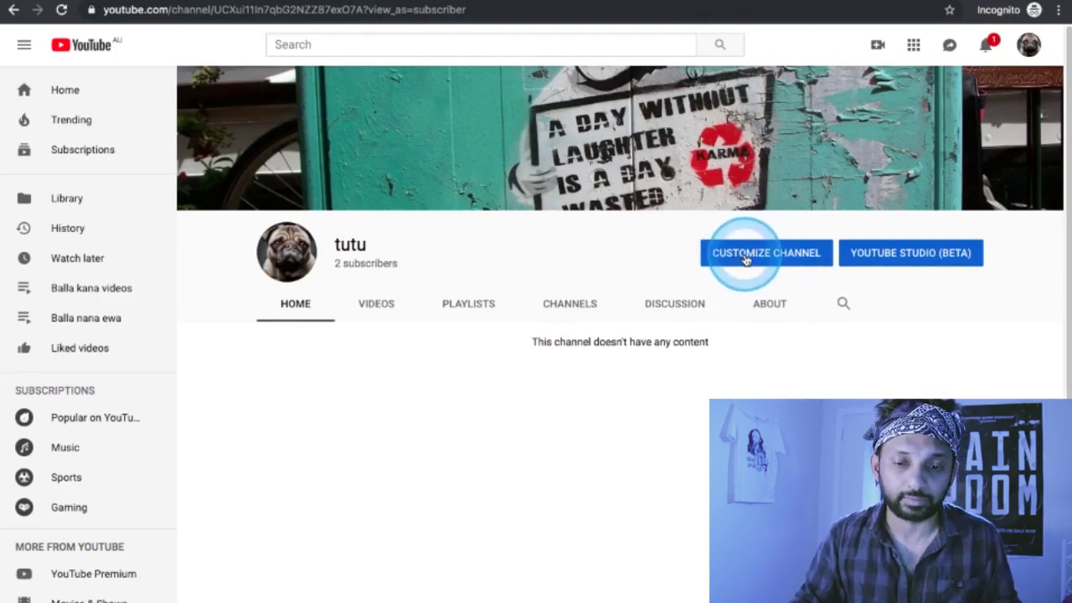
left_click(746, 259)
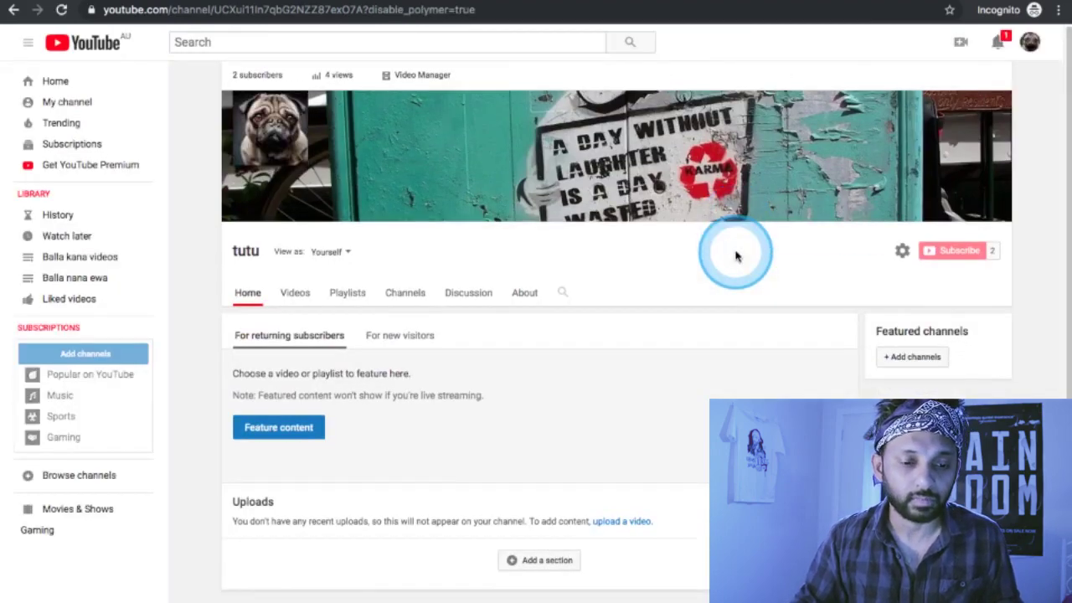
scroll(702, 290, "down", 1)
scroll(702, 290, "down", 2)
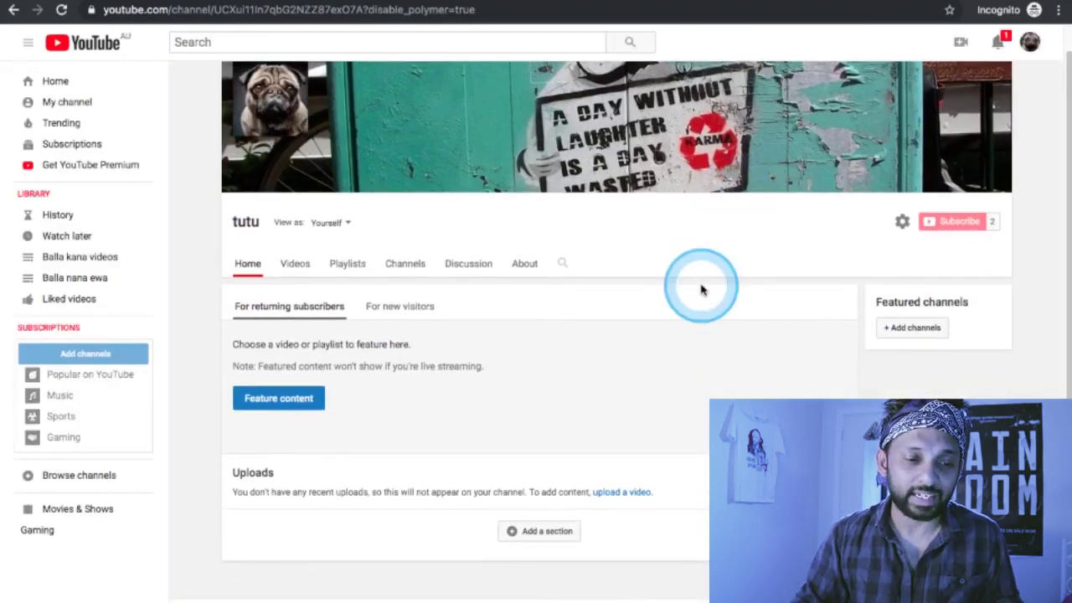
left_click(705, 275)
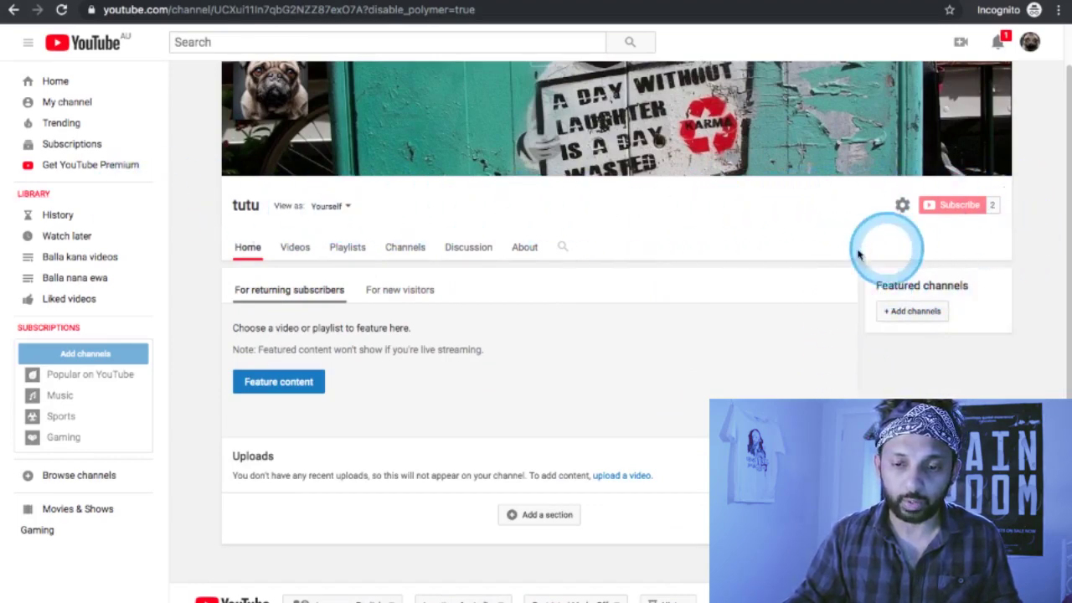
left_click(904, 210)
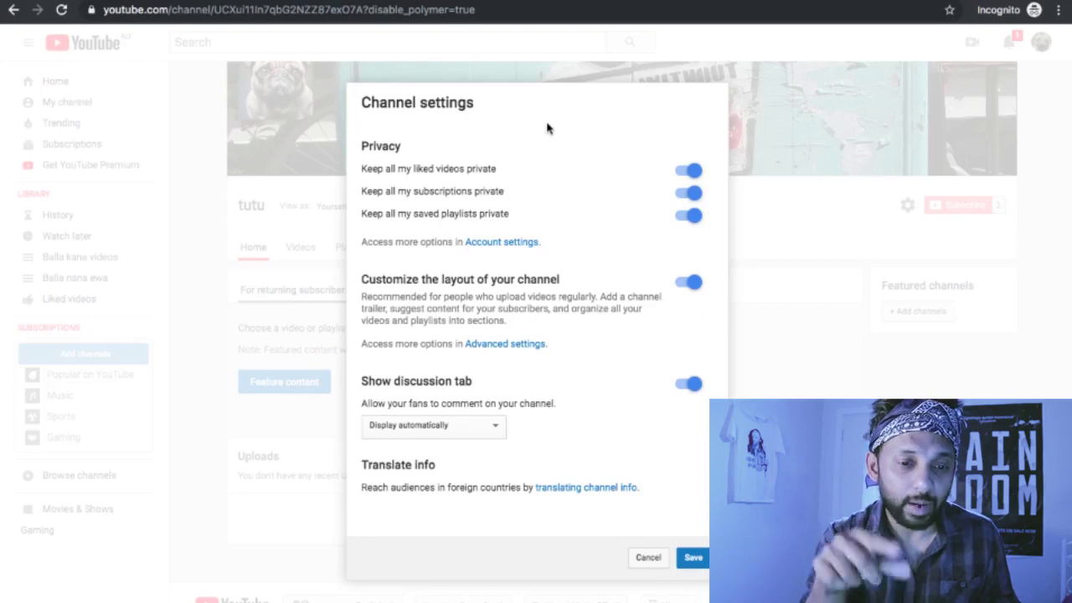
- Switch the privacy options for liked videos and subscriptions off and back on
left_click(692, 170)
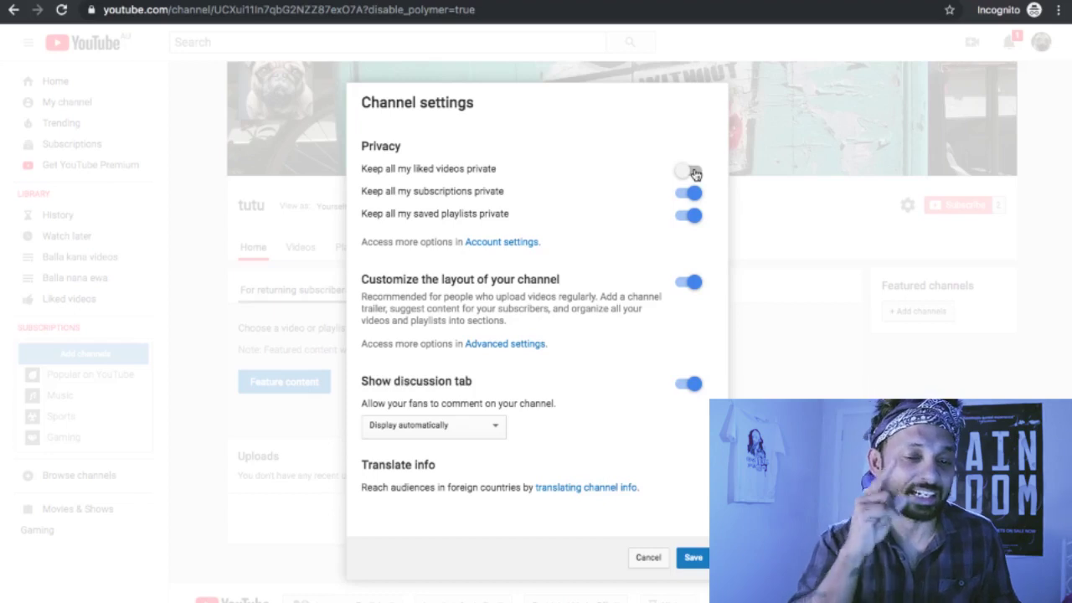
left_click(684, 174)
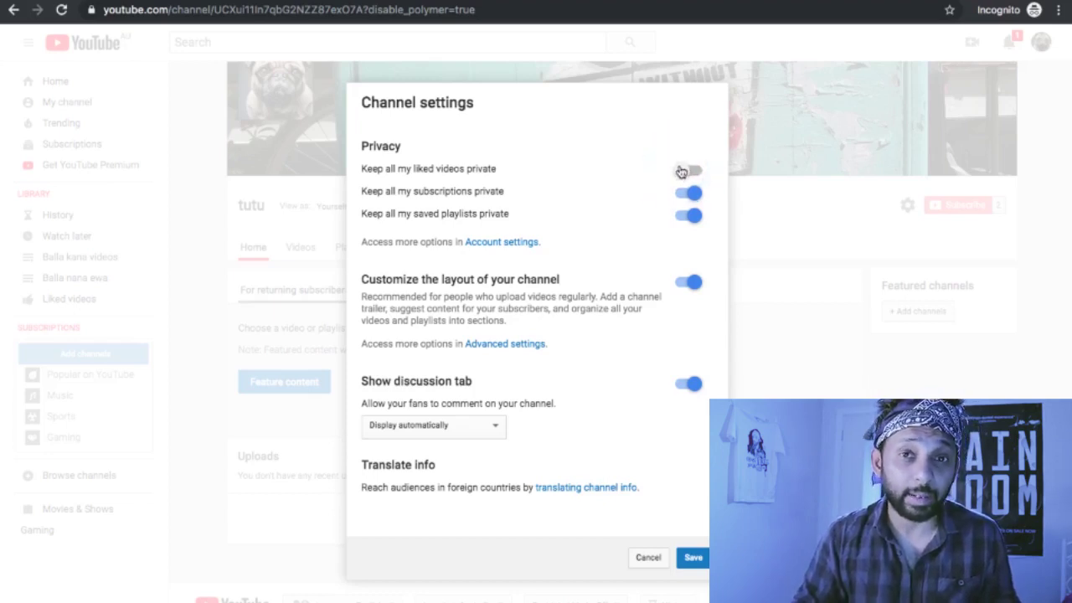
left_click(682, 172)
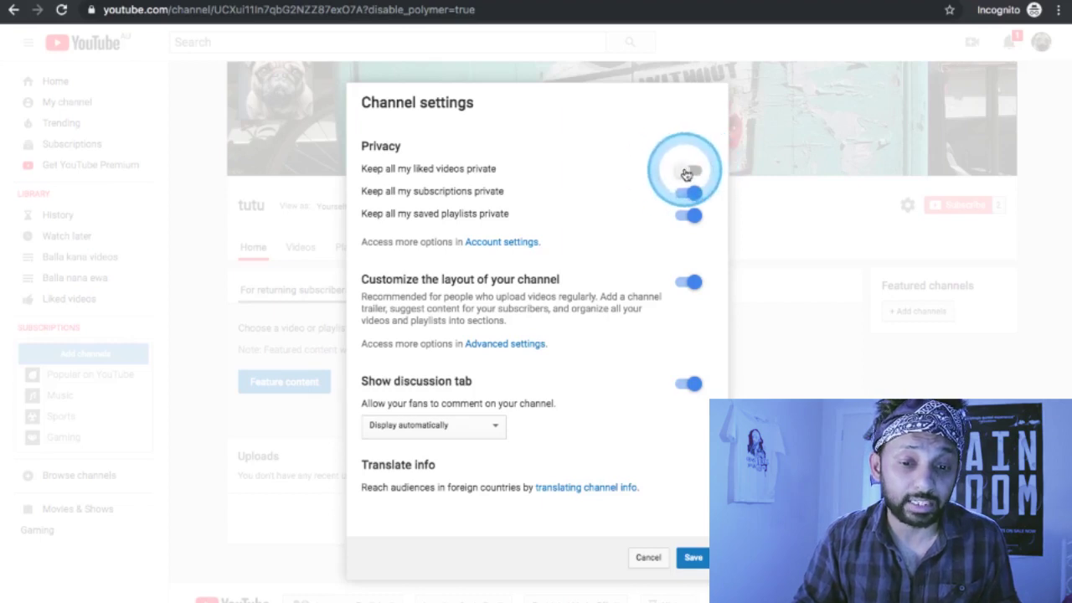
left_click(691, 172)
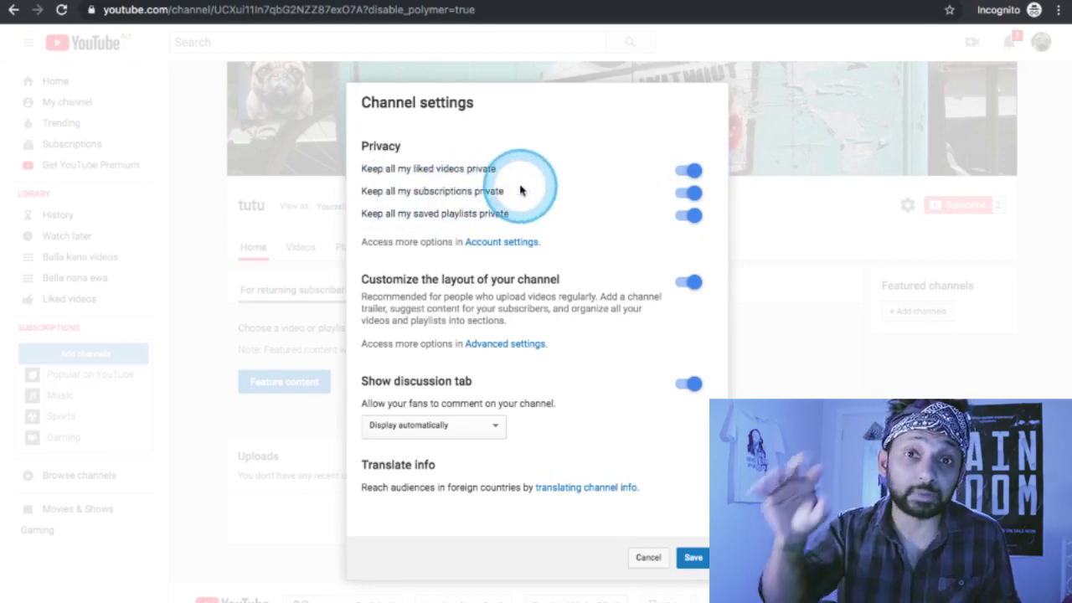
left_click(691, 194)
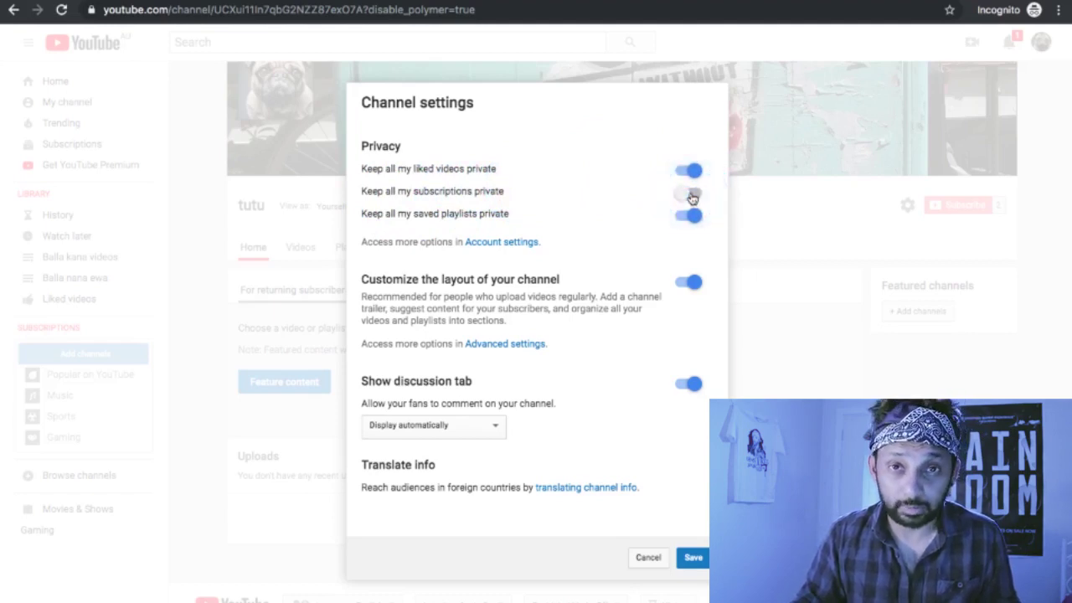
left_click(691, 196)
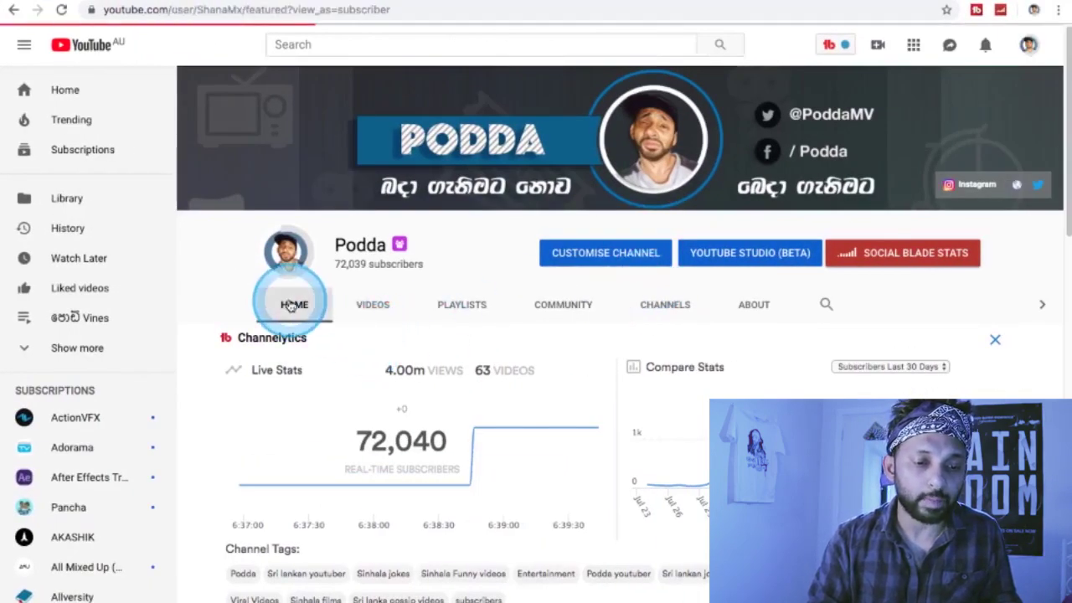
- Examine how the Podda channel's Home page arranges its featured video and upload sections, compared with its Videos page
scroll(291, 306, "down", 3)
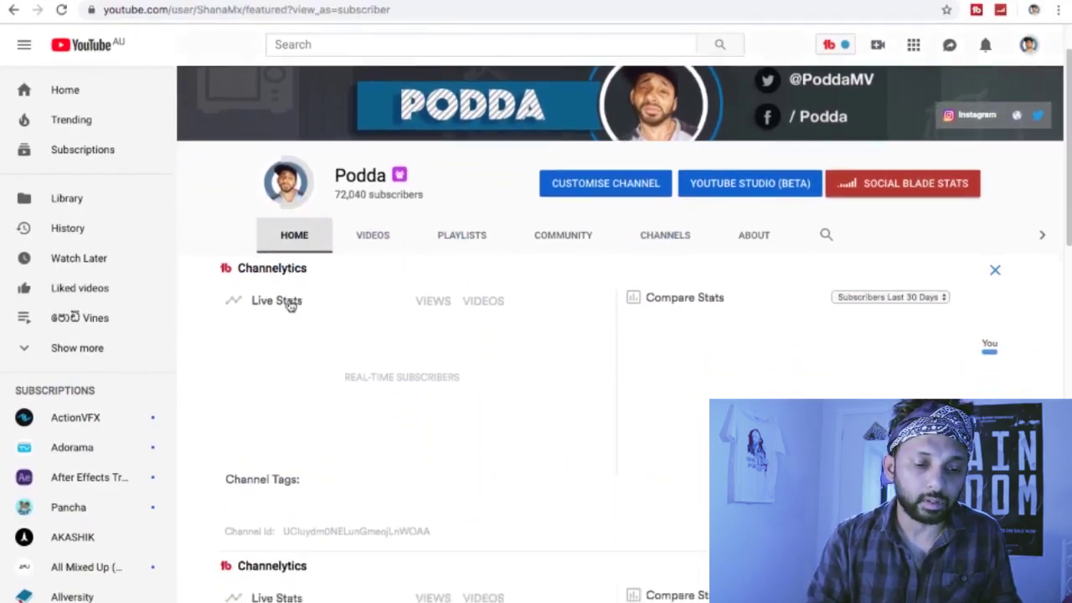
scroll(290, 306, "down", 2)
scroll(290, 305, "up", 4)
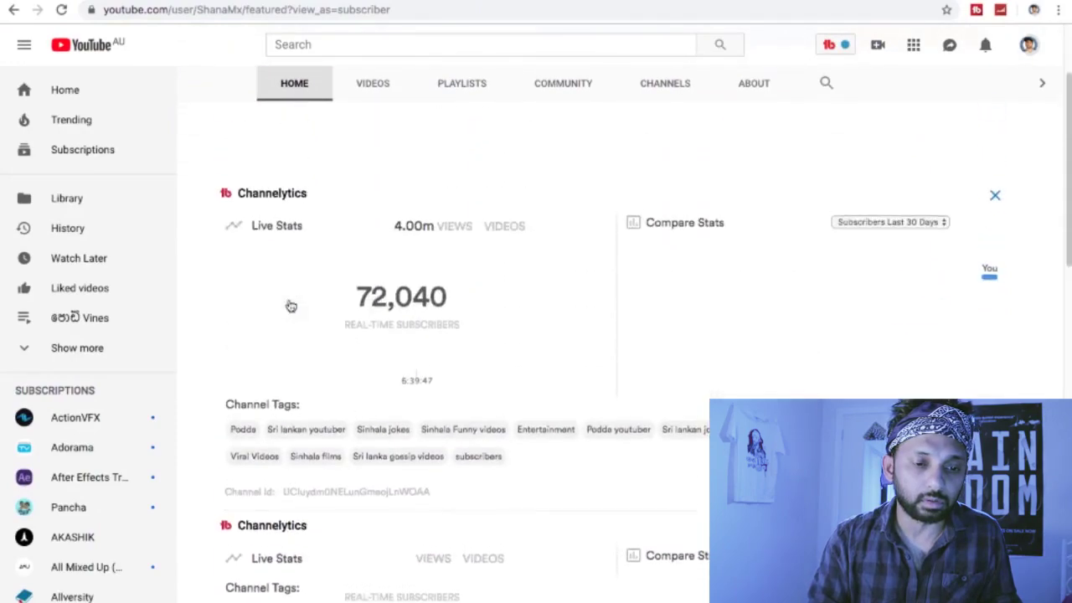
scroll(290, 306, "down", 6)
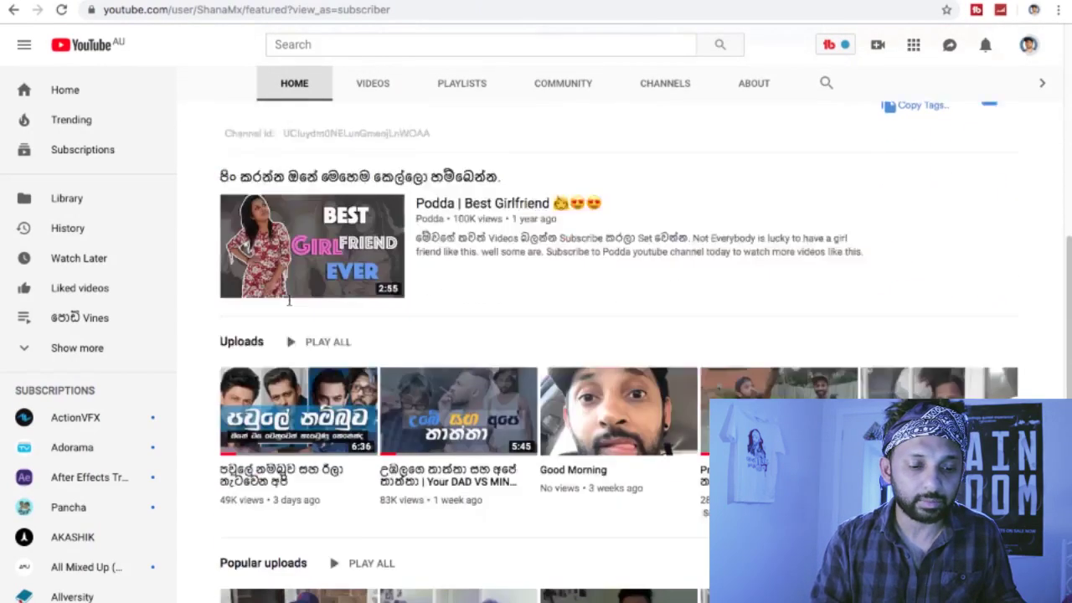
scroll(289, 307, "up", 8)
left_click(354, 306)
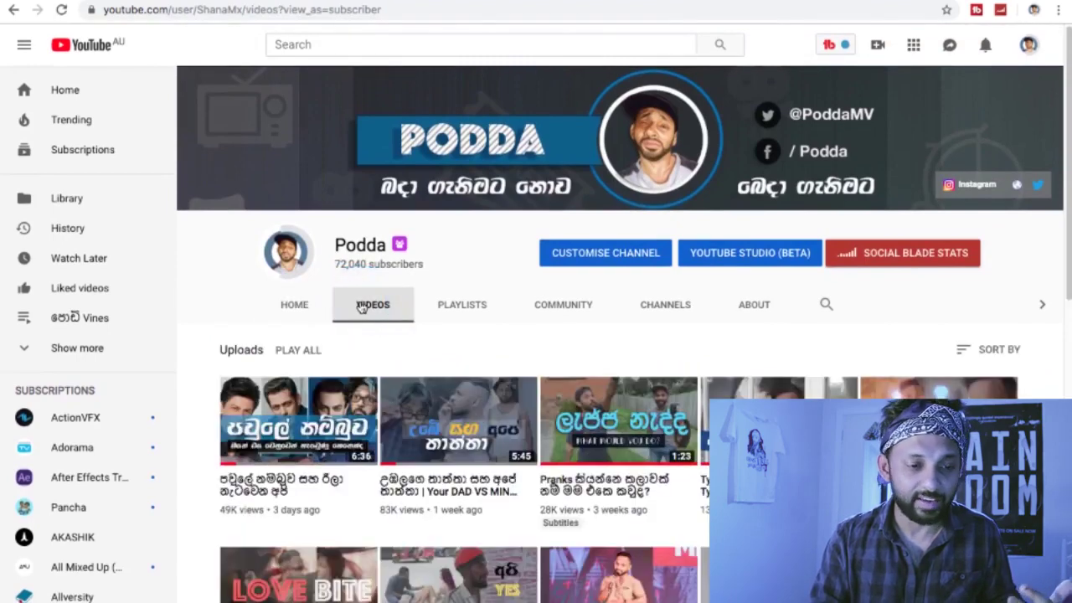
left_click(306, 313)
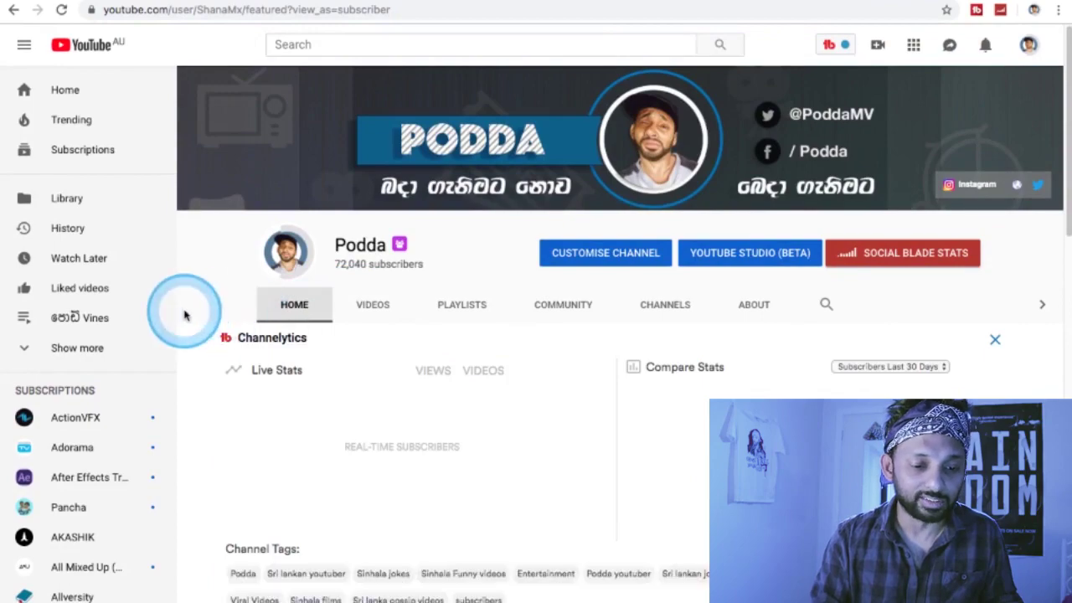
scroll(186, 312, "down", 4)
scroll(186, 315, "down", 3)
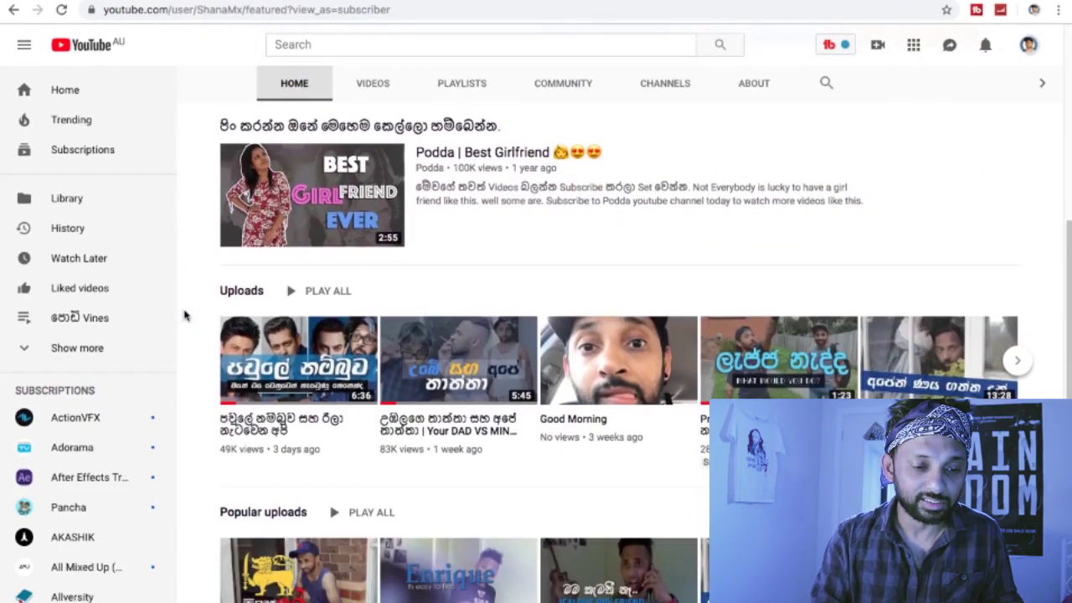
scroll(186, 315, "down", 3)
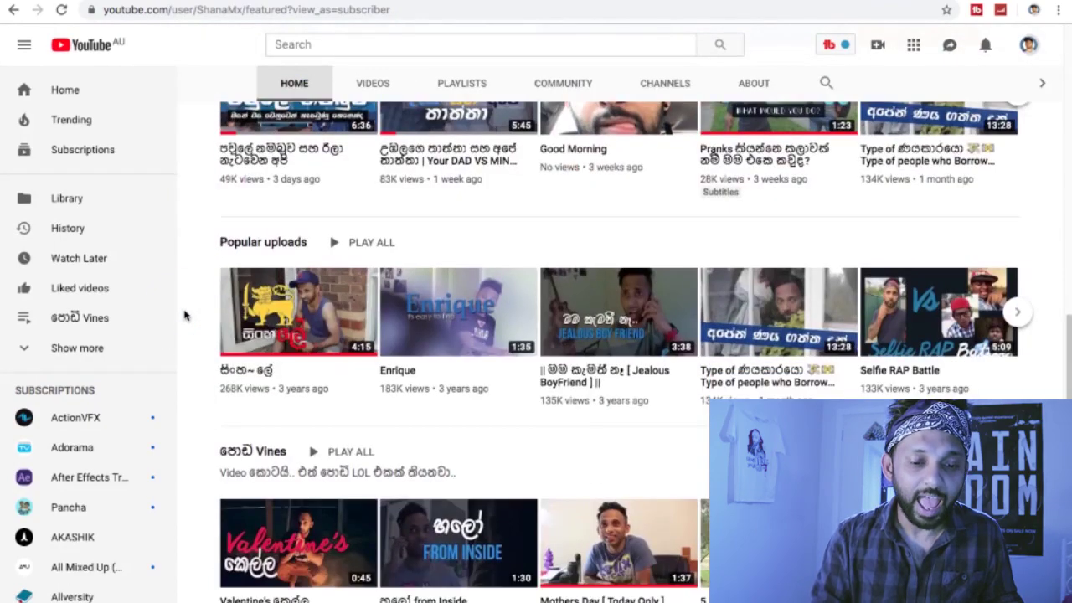
- Search YouTube for "podda" and view the Podda channel's home page from the results
left_click(310, 41)
type("podda")
key("Return")
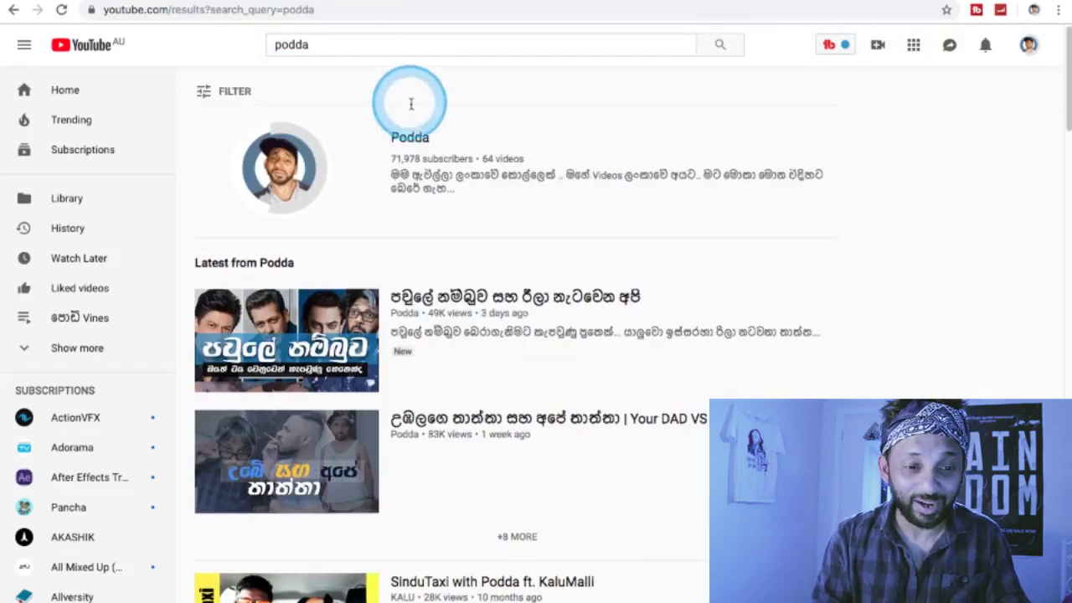
left_click(421, 138)
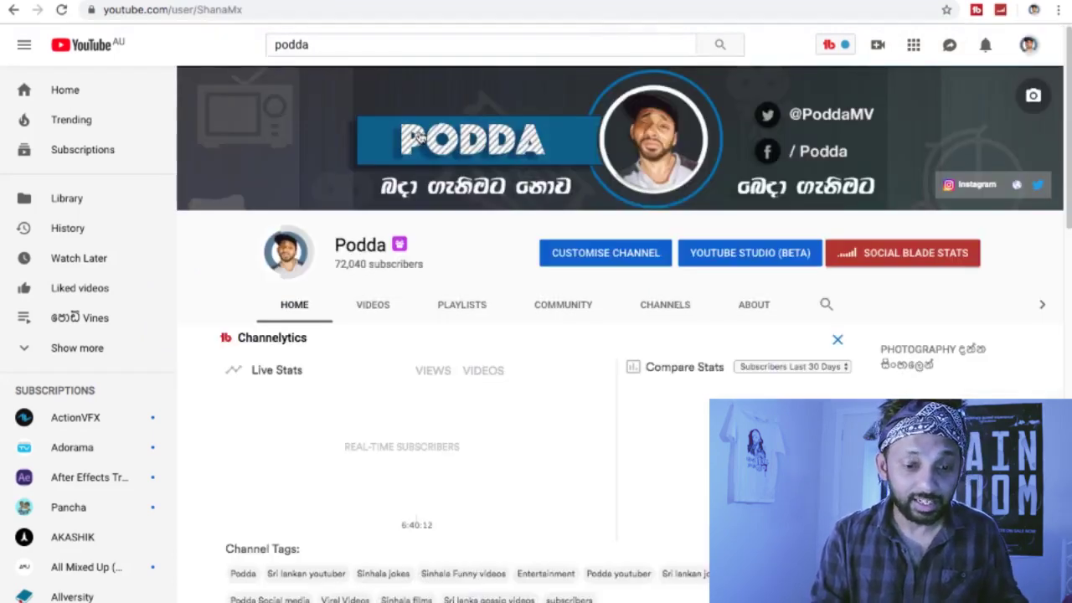
scroll(419, 137, "down", 5)
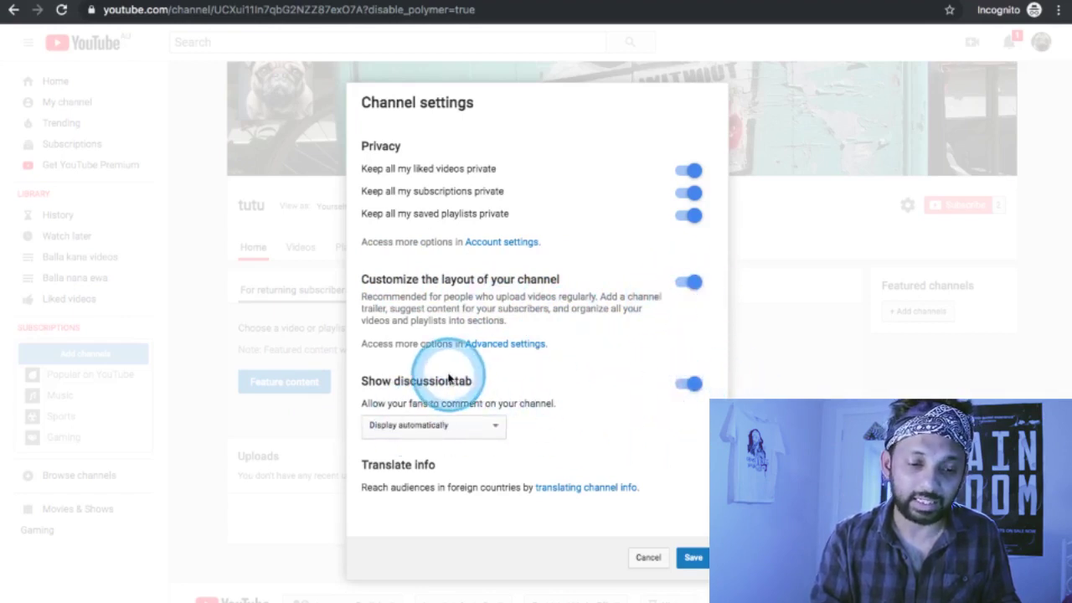
- Keep the discussion tab's comments on "Display automatically" and save the channel settings
left_click(492, 429)
left_click(570, 404)
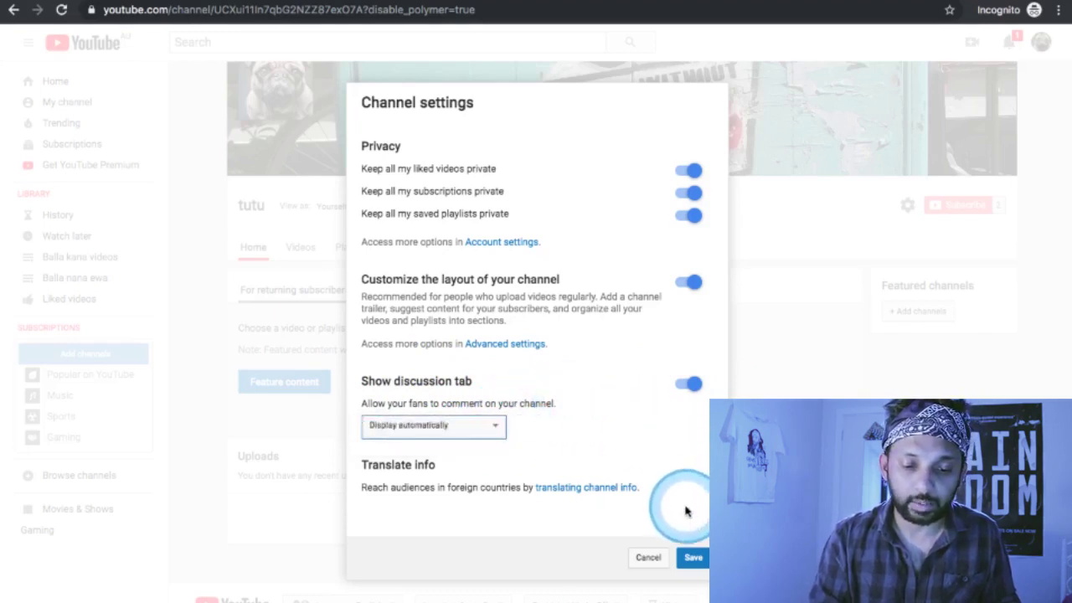
left_click(690, 558)
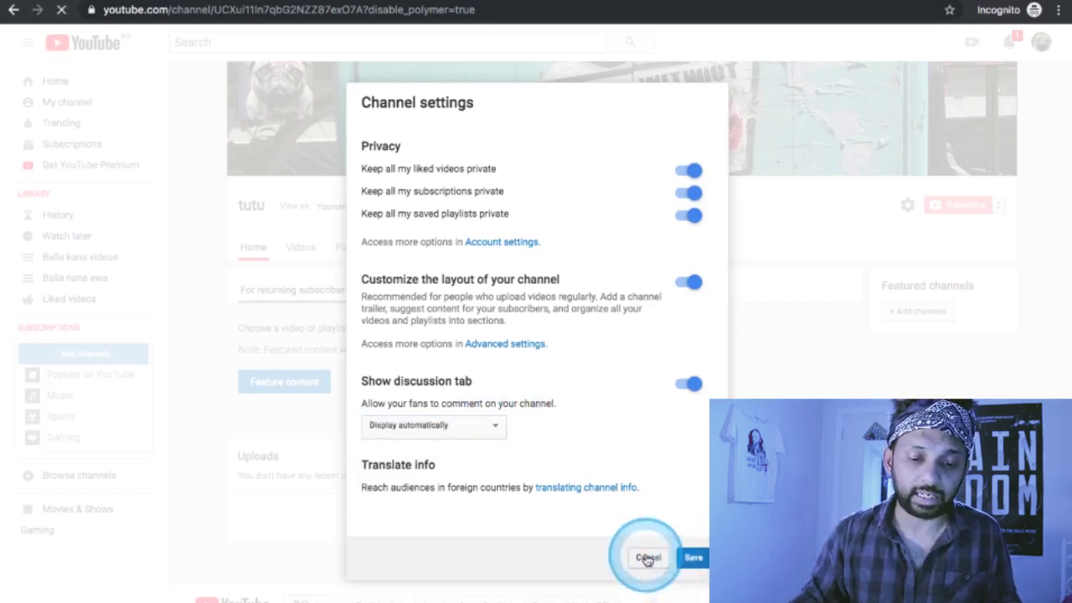
left_click(692, 558)
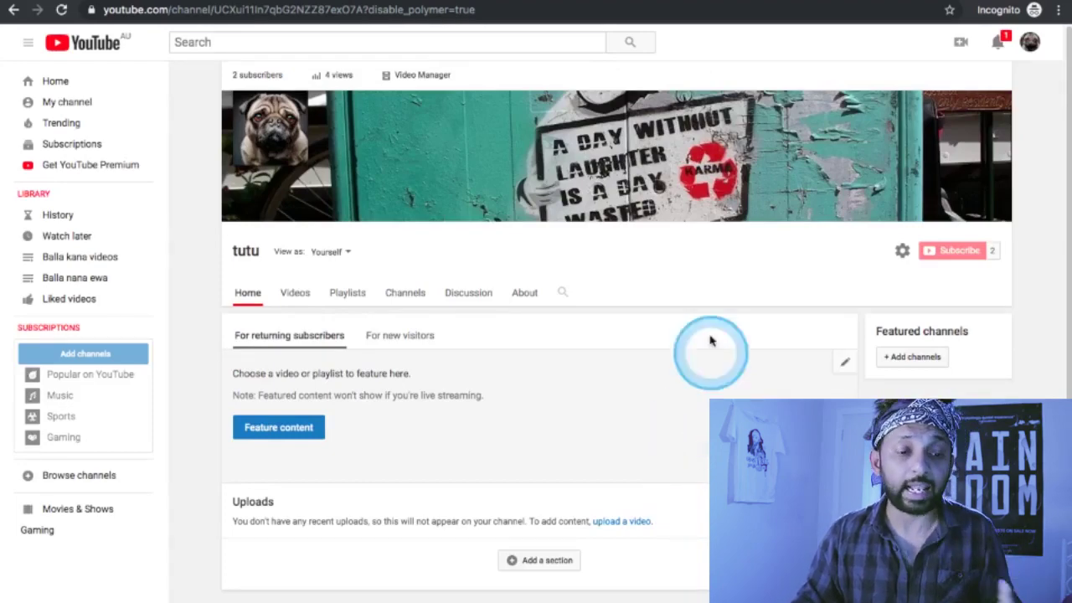
- Start adding featured channels on the tutu channel and select the section title text
scroll(617, 332, "down", 2)
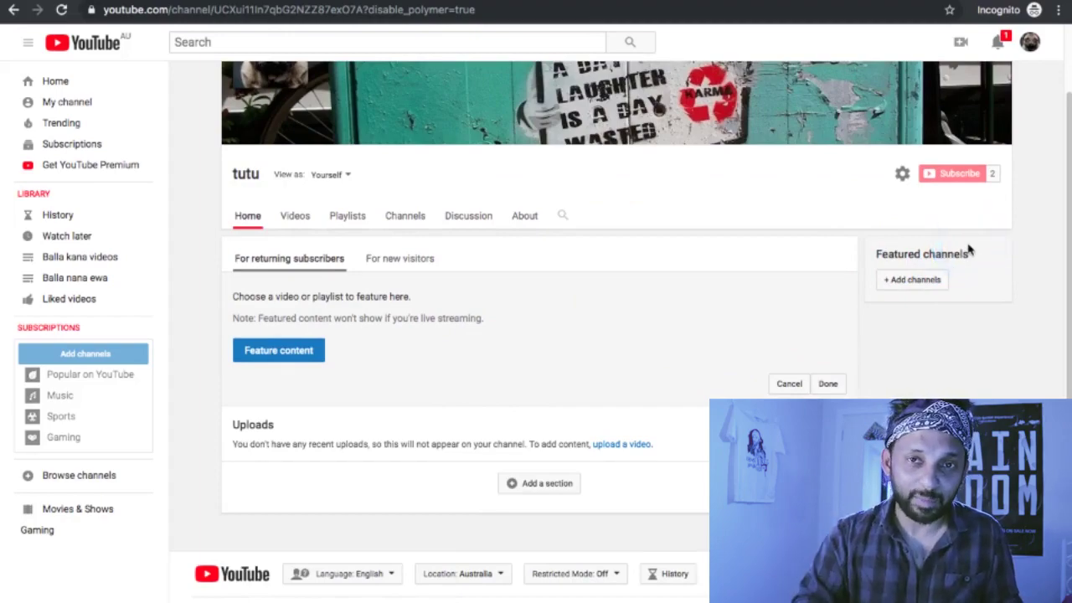
key("ctrl+Right")
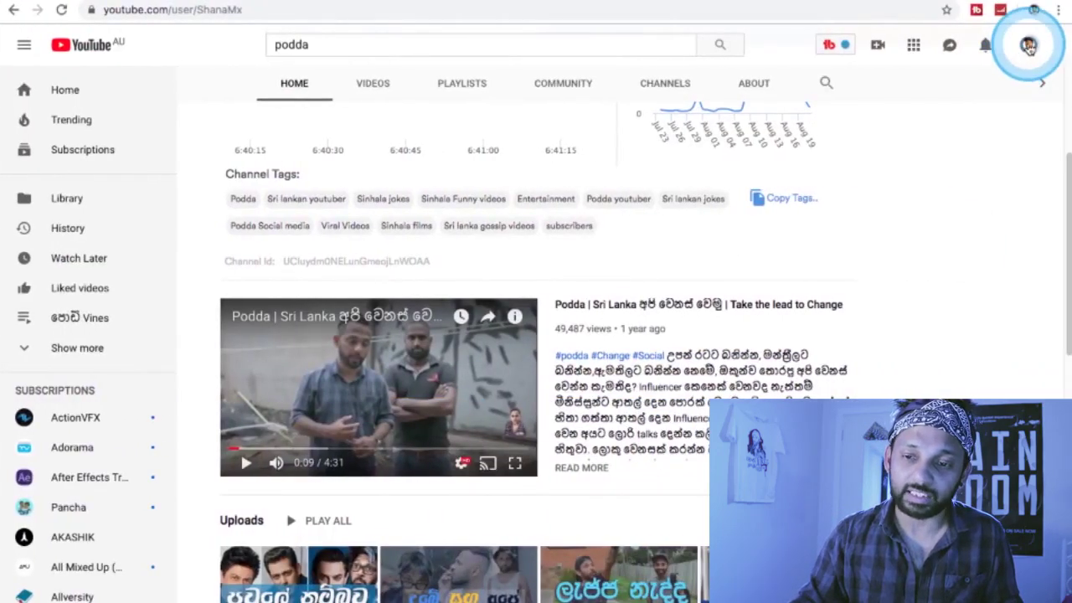
key("ctrl+Left")
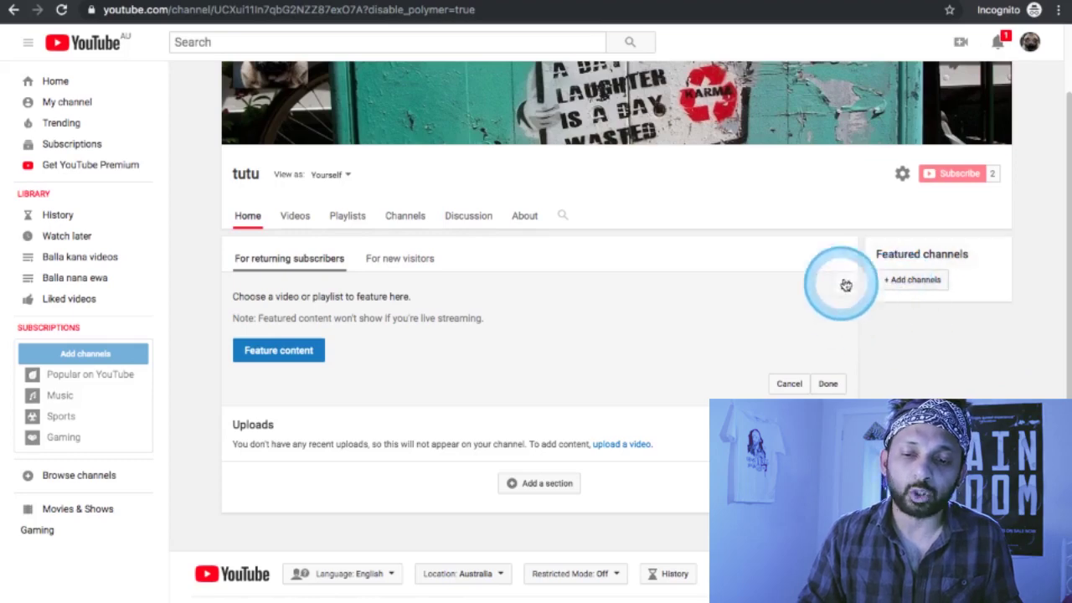
left_click(917, 281)
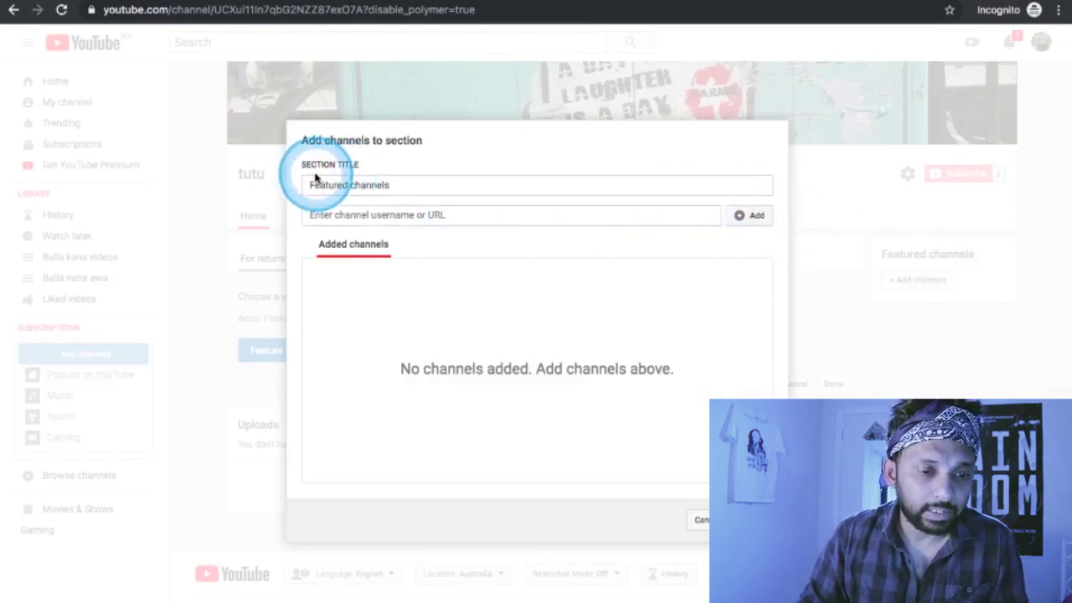
left_click_drag(311, 184, 431, 185)
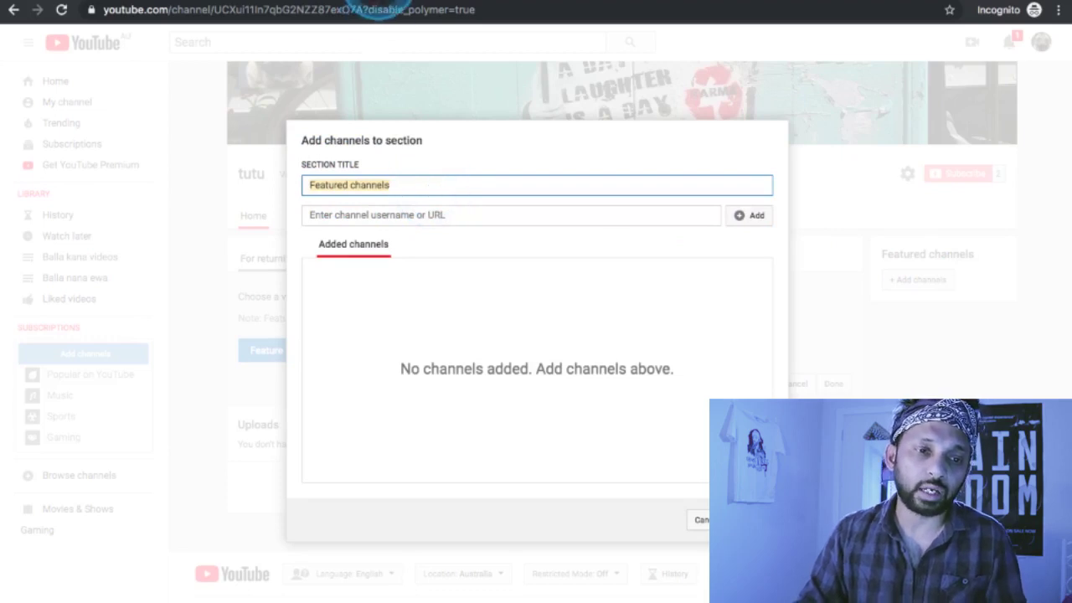
- Search Google for "gihan sinhala" in a new tab and open the Sinhala Unicode converter site
key("ctrl+t")
type("gi")
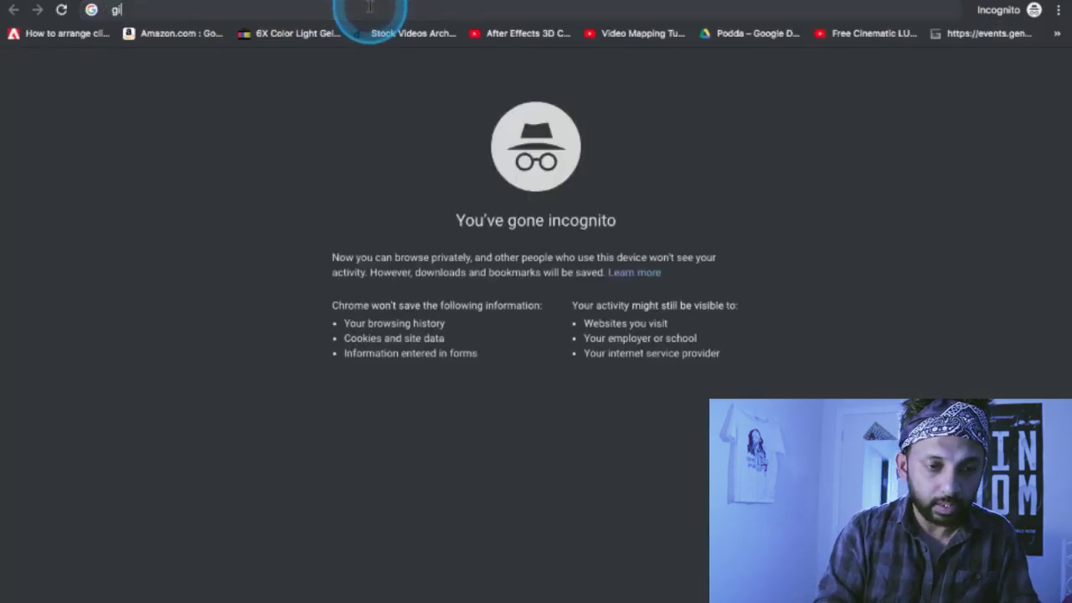
type("han sina")
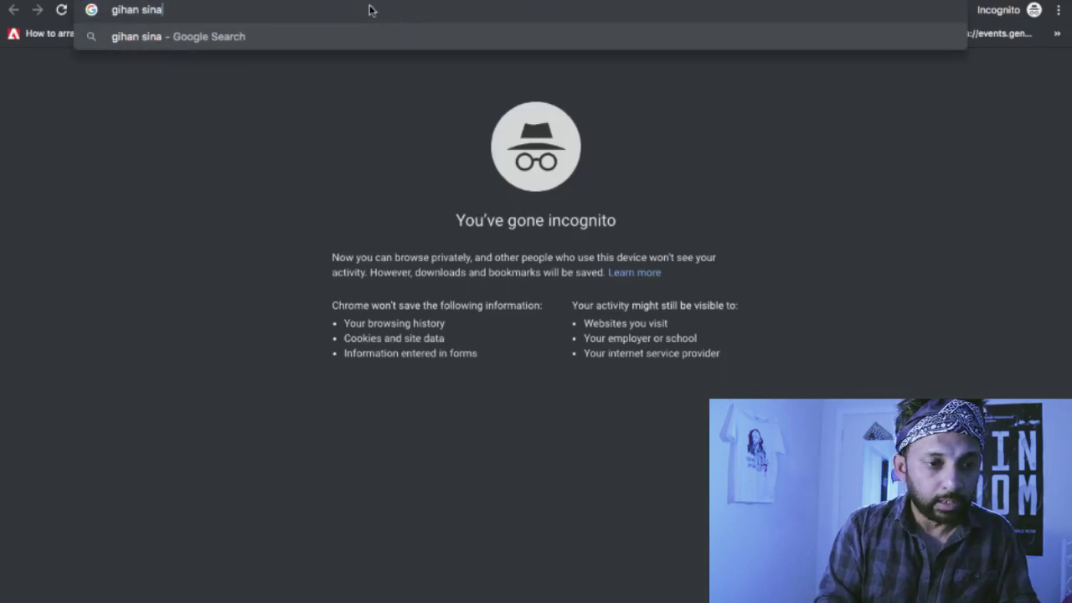
key("BackSpace")
type("hal")
key("Return")
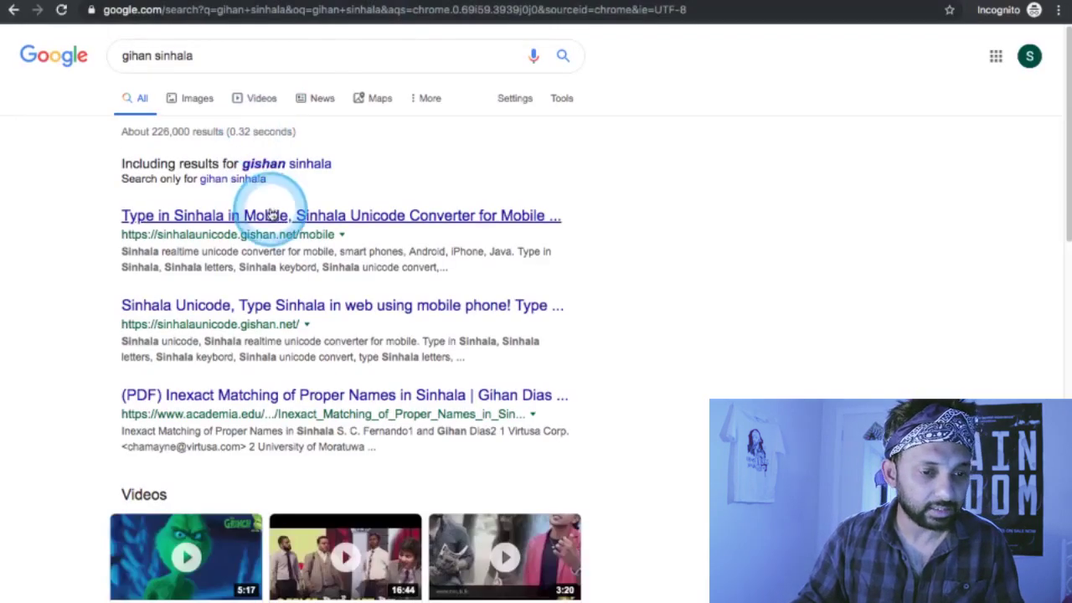
left_click(272, 216)
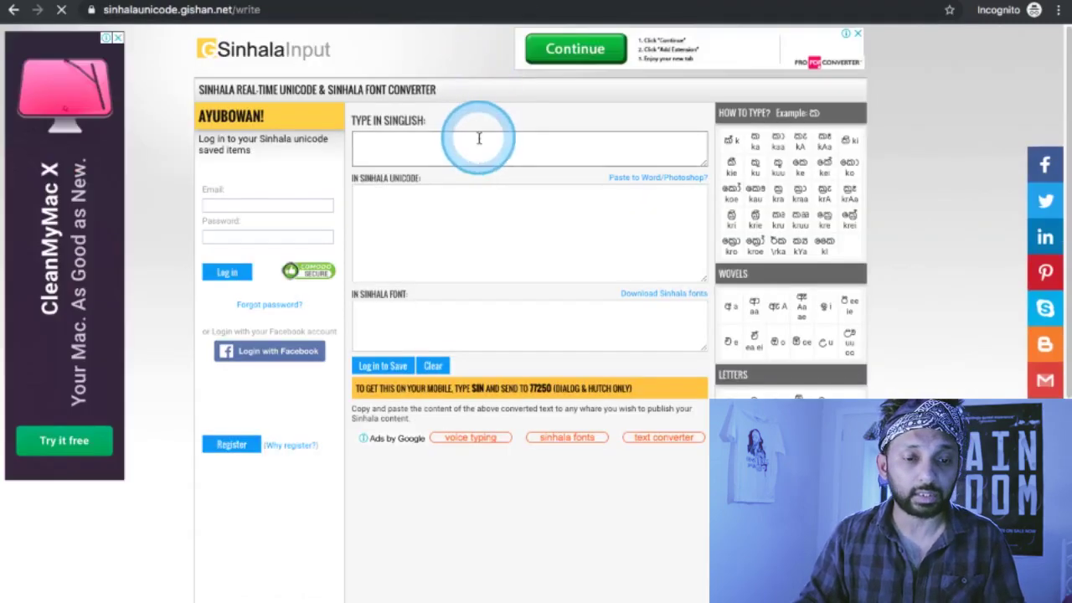
- Convert the Singlish text "mage anith patta chAnal tika" to Sinhala Unicode
type("an")
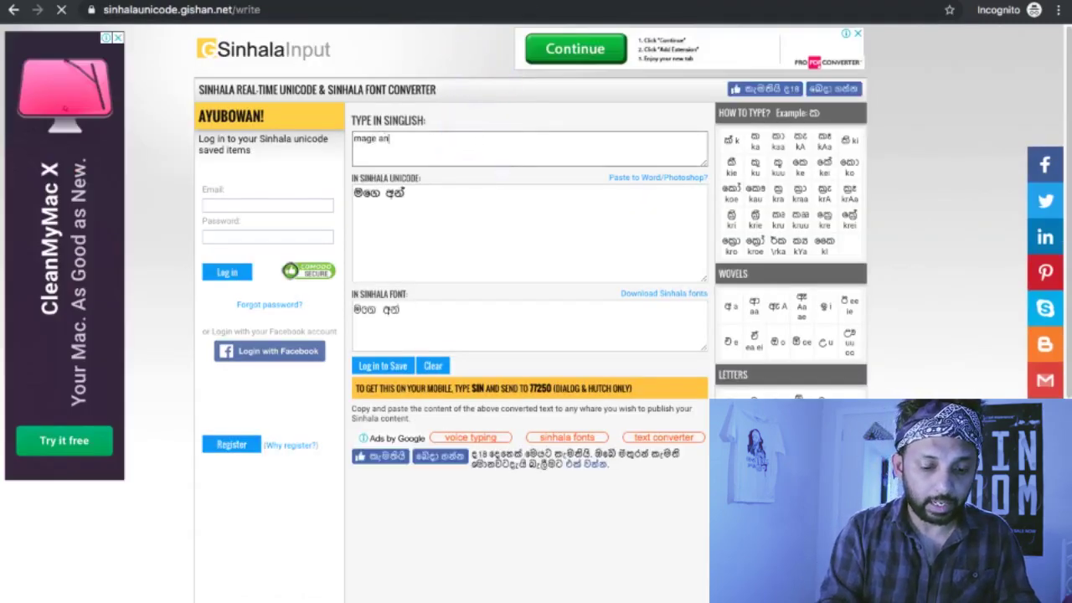
type("ith patt")
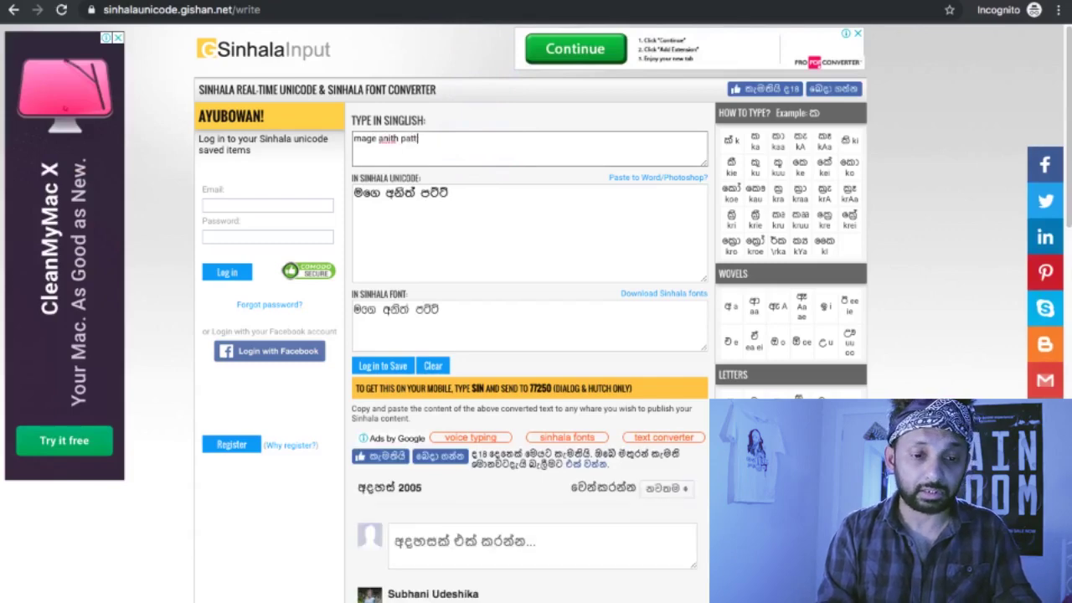
type("a chaAna")
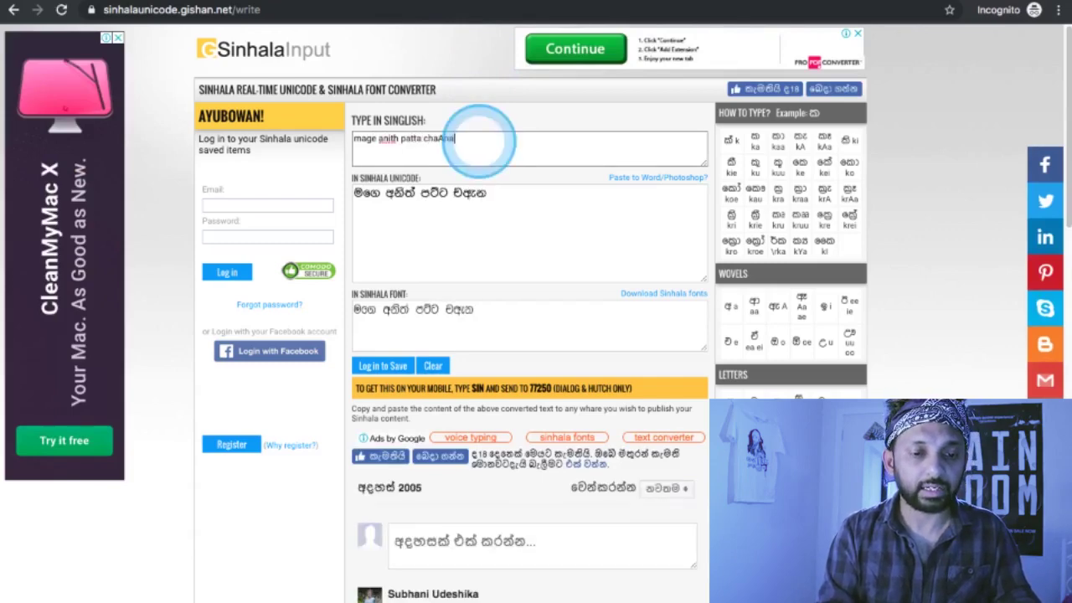
key("BackSpace")
key("BackSpace")
key("BackSpace")
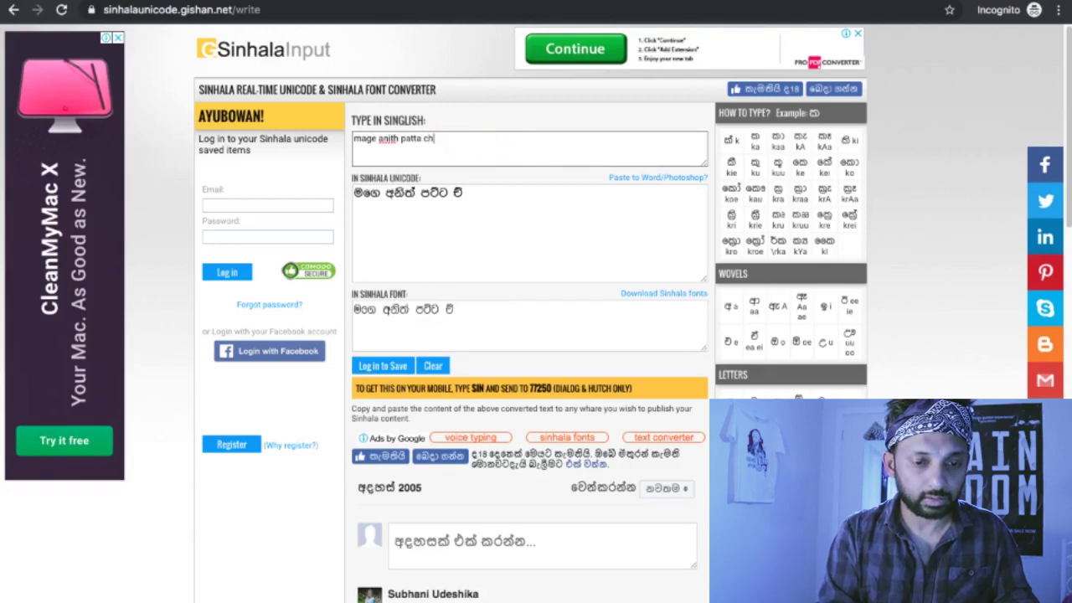
type("Anal tika")
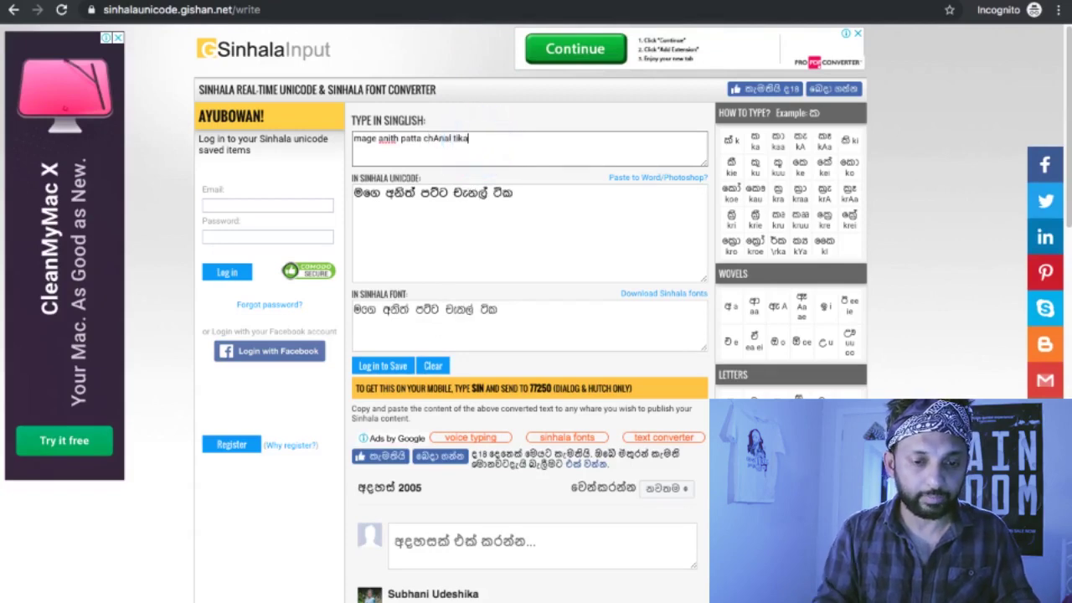
- Copy the converted Sinhala text and use it as the section title "මගෙ අනිත් පට්ට චැනල් ටික" of the tutu channel's featured channels
left_click(506, 195)
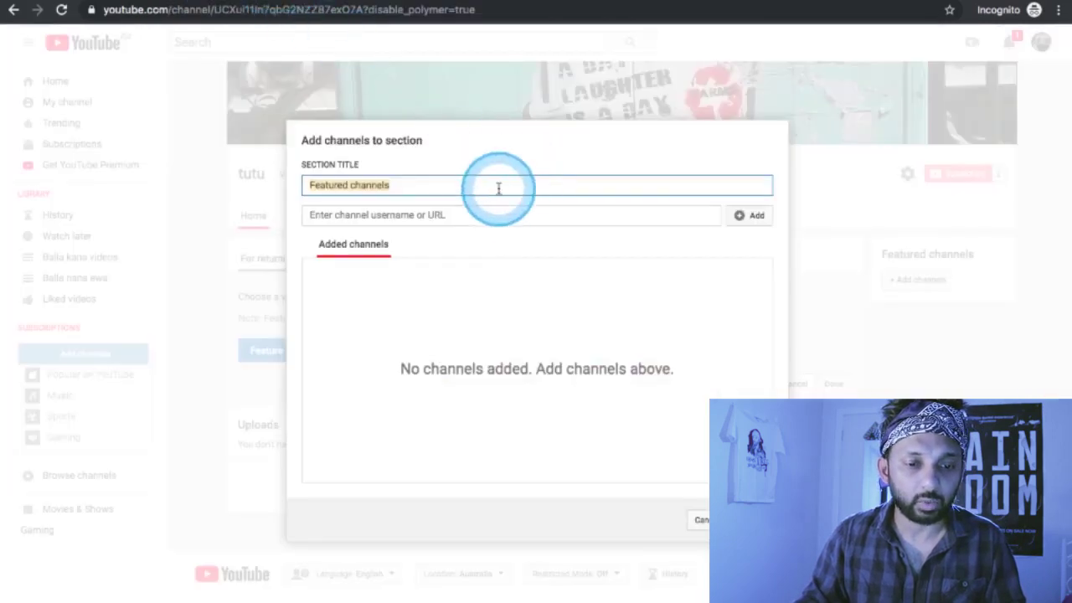
triple_click(496, 187)
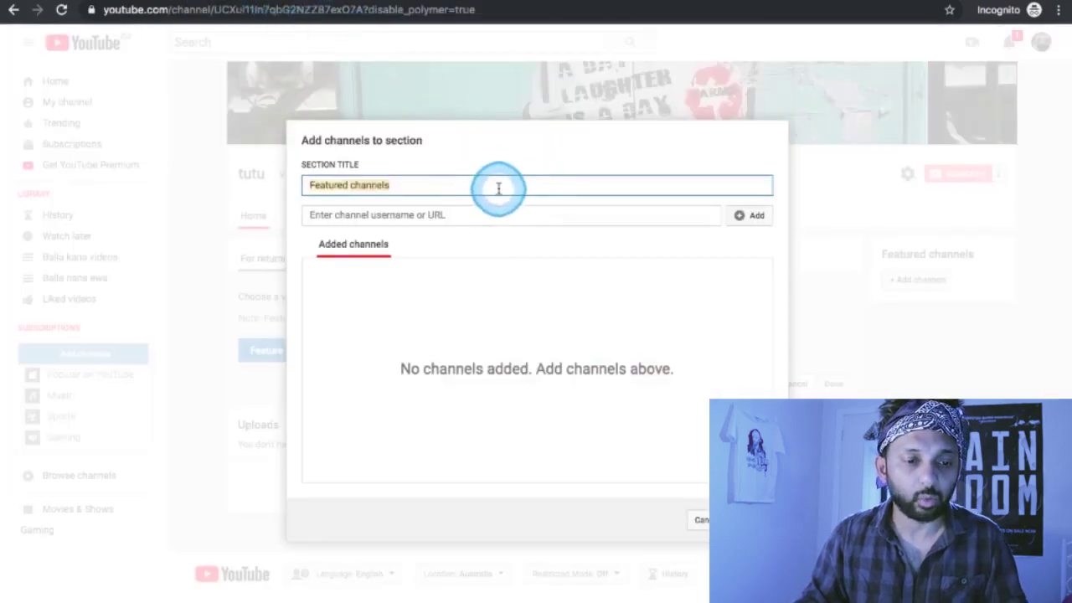
left_click(438, 215)
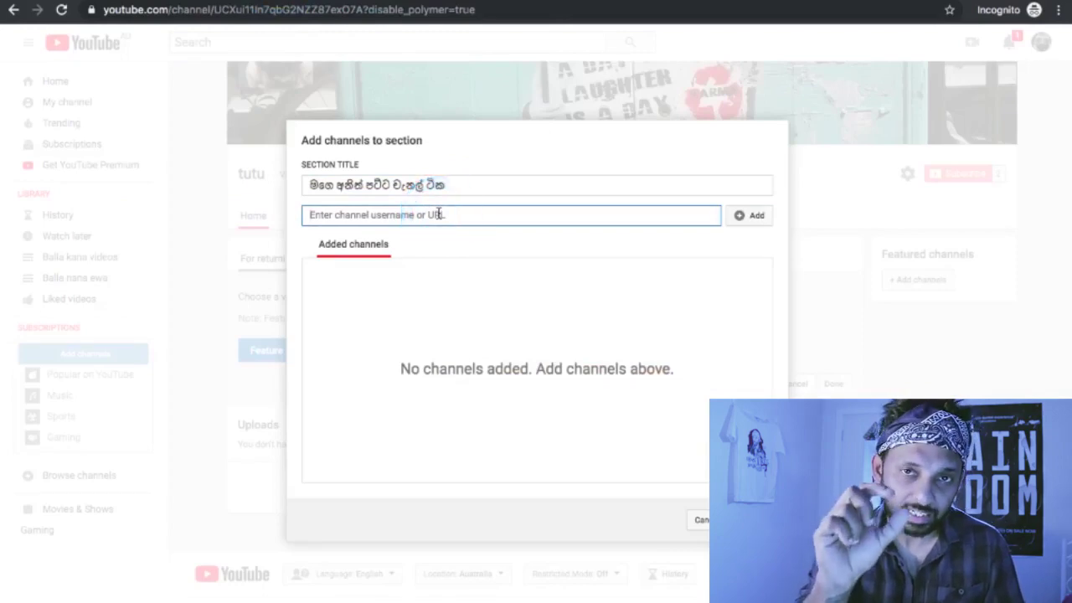
- Add the channel with username "gappiya" to the section
left_click(418, 216)
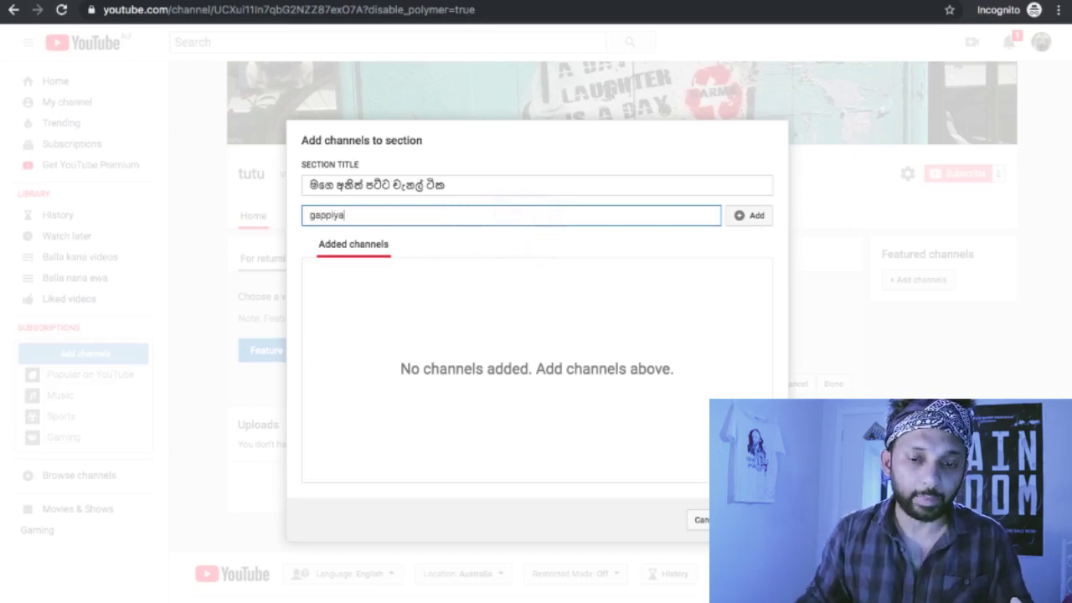
double_click(590, 217)
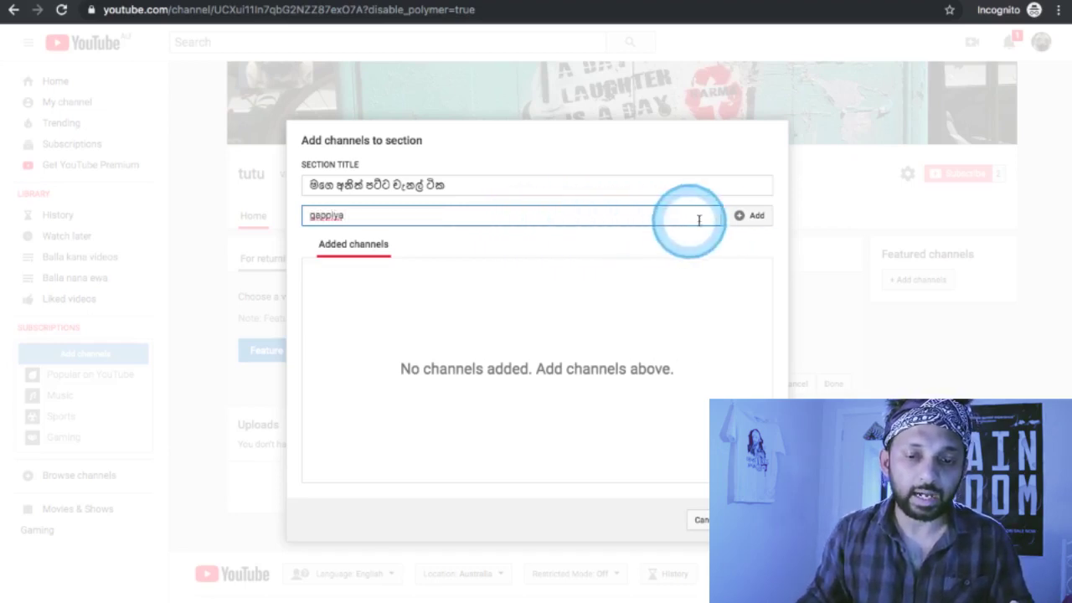
left_click(754, 216)
left_click(627, 217)
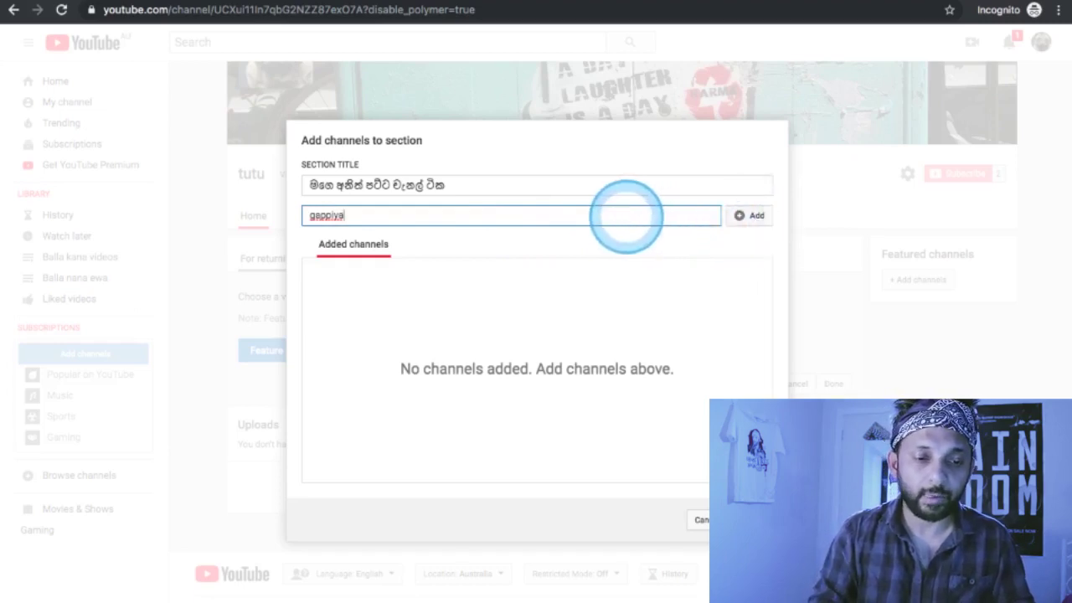
key("Return")
left_click(504, 305)
- Try to add a channel with the username "poddamv" to the section
left_click(381, 300)
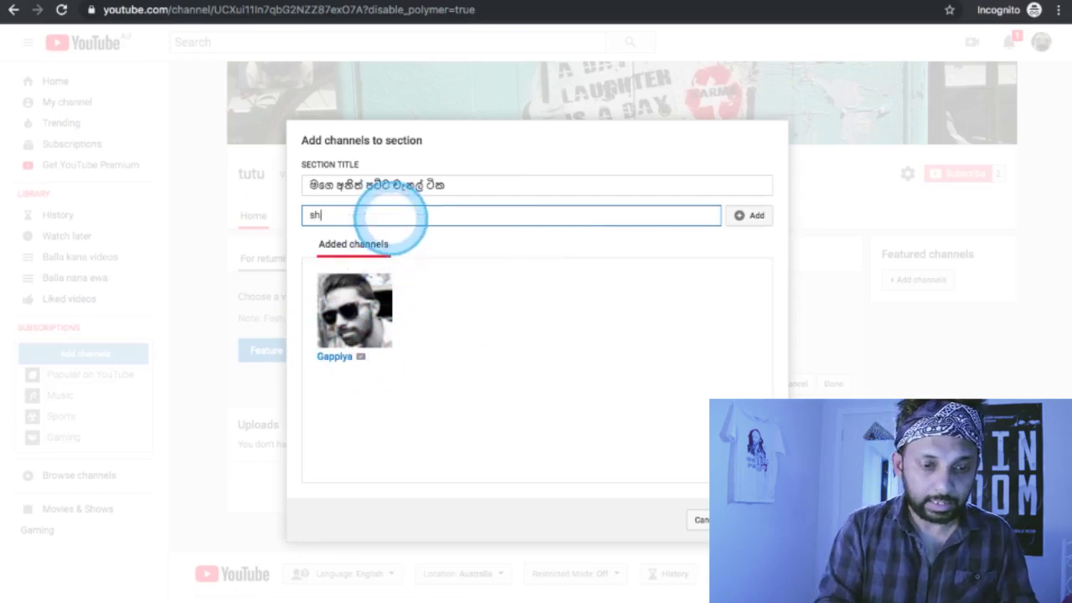
key("BackSpace")
key("BackSpace")
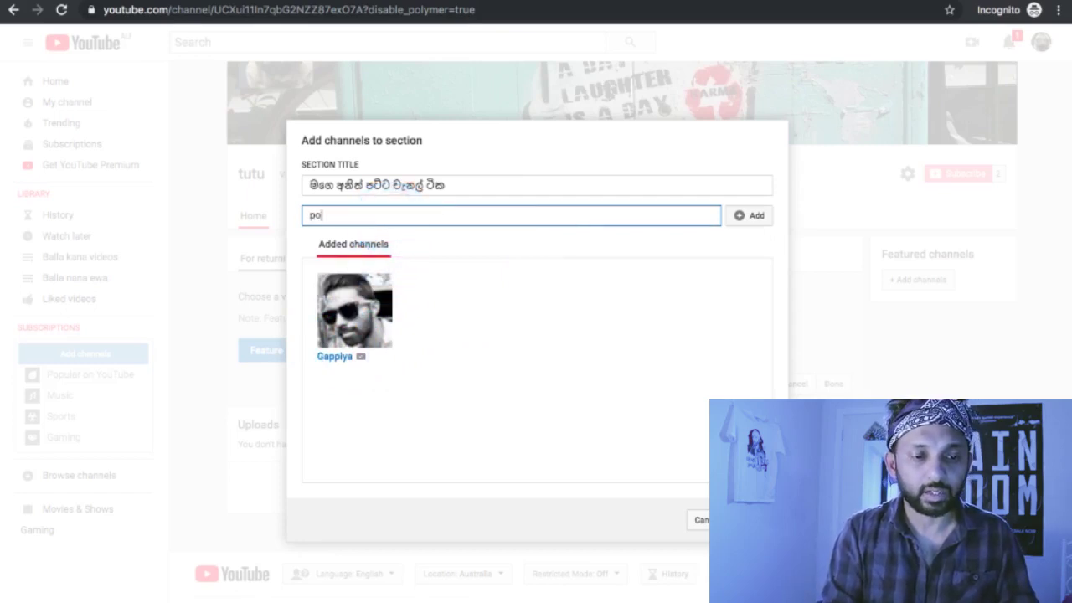
key("Return")
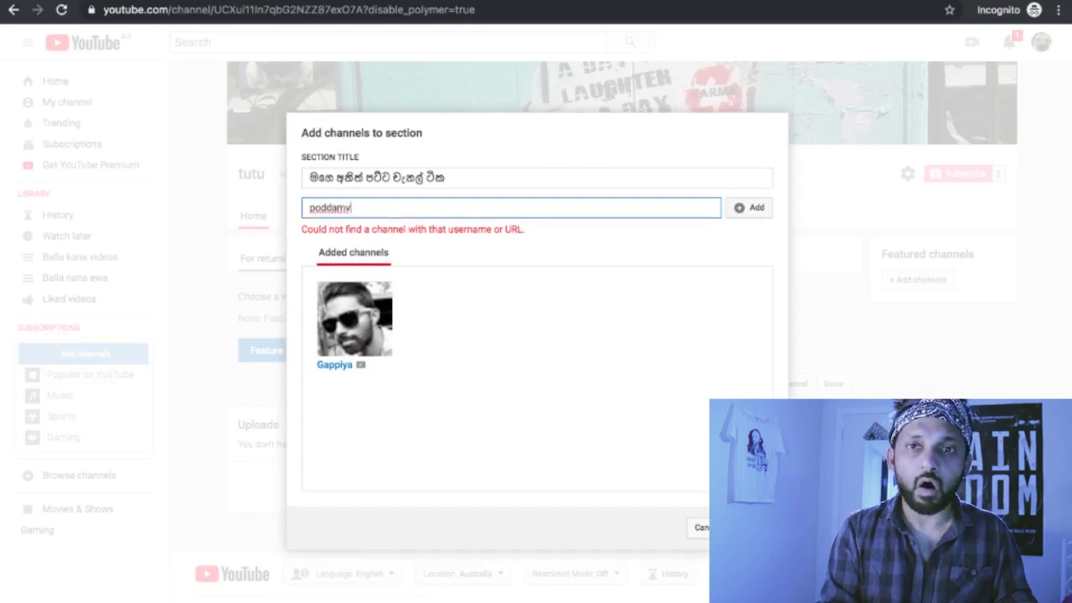
- Replace the entered username with "shanamx" and add that channel to the section
left_click(371, 208)
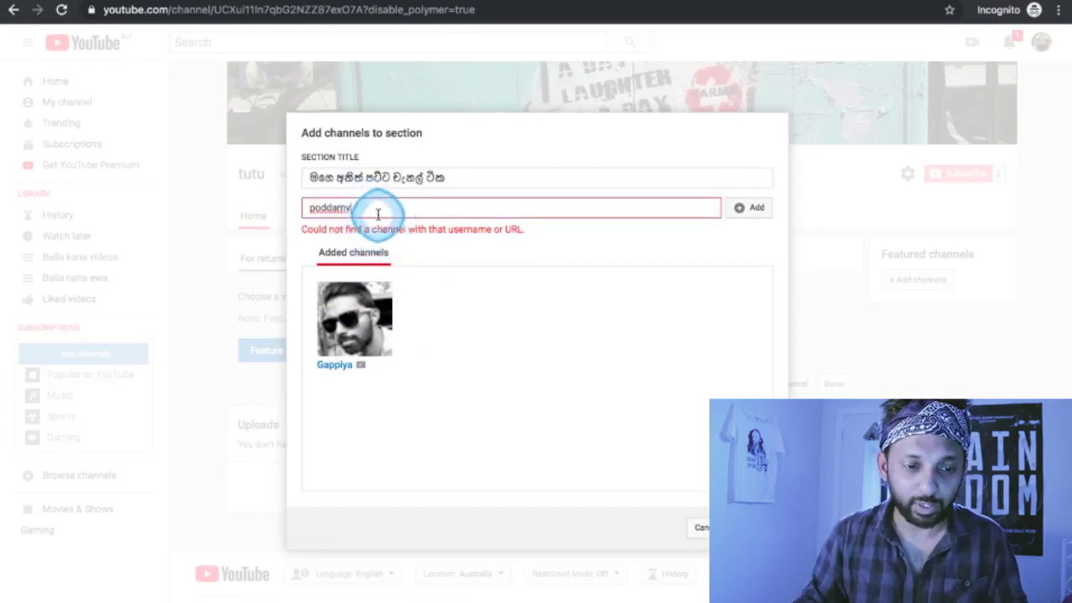
double_click(378, 214)
type("shanamx")
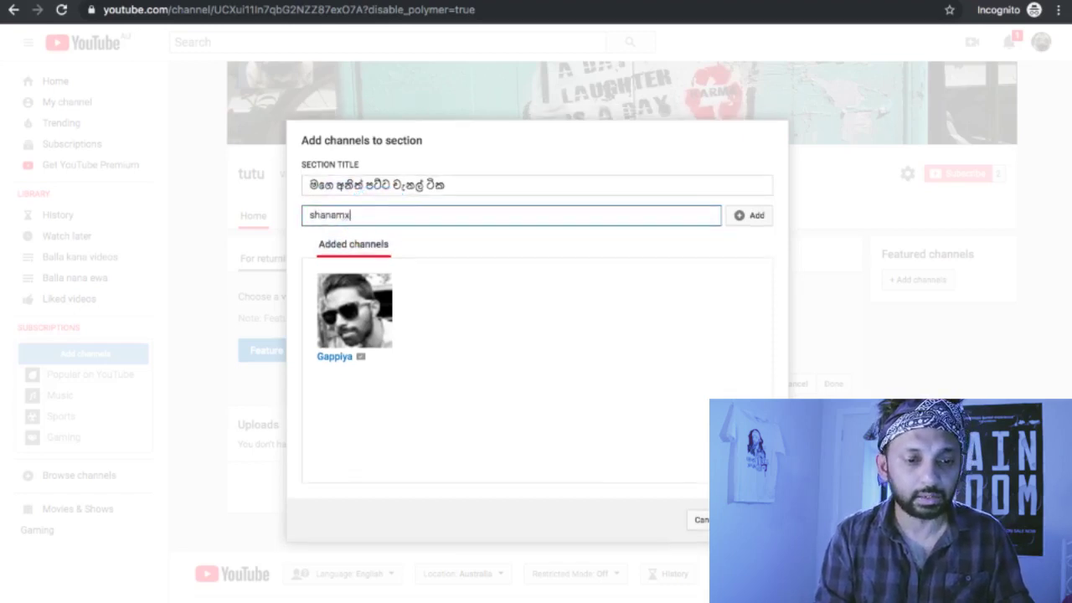
key("Return")
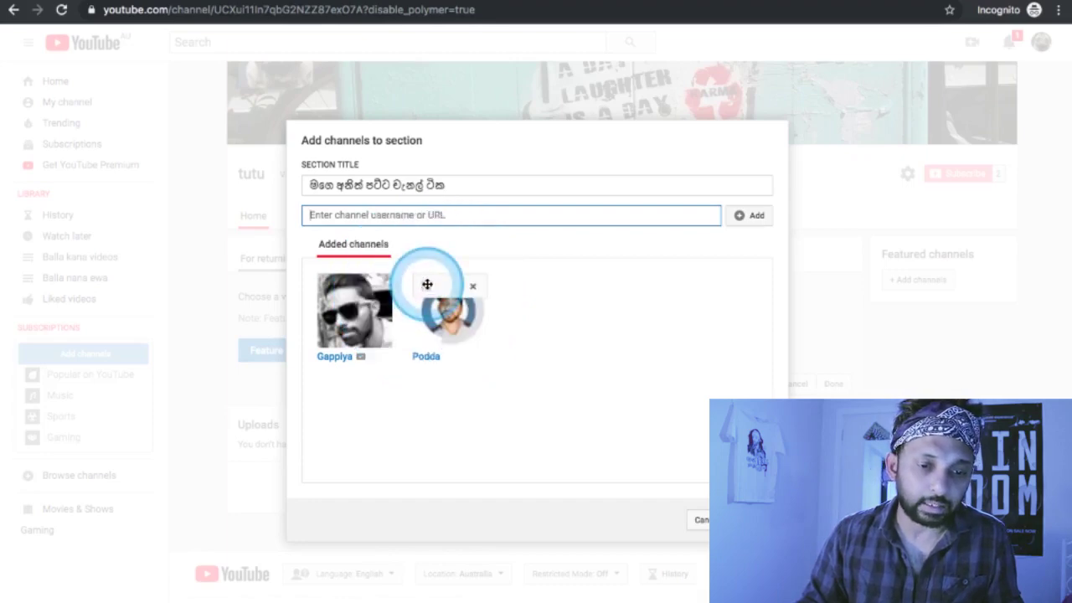
- Move Podda ahead of Gappiya and back again, and remove both channels from the section
left_click_drag(426, 288, 326, 284)
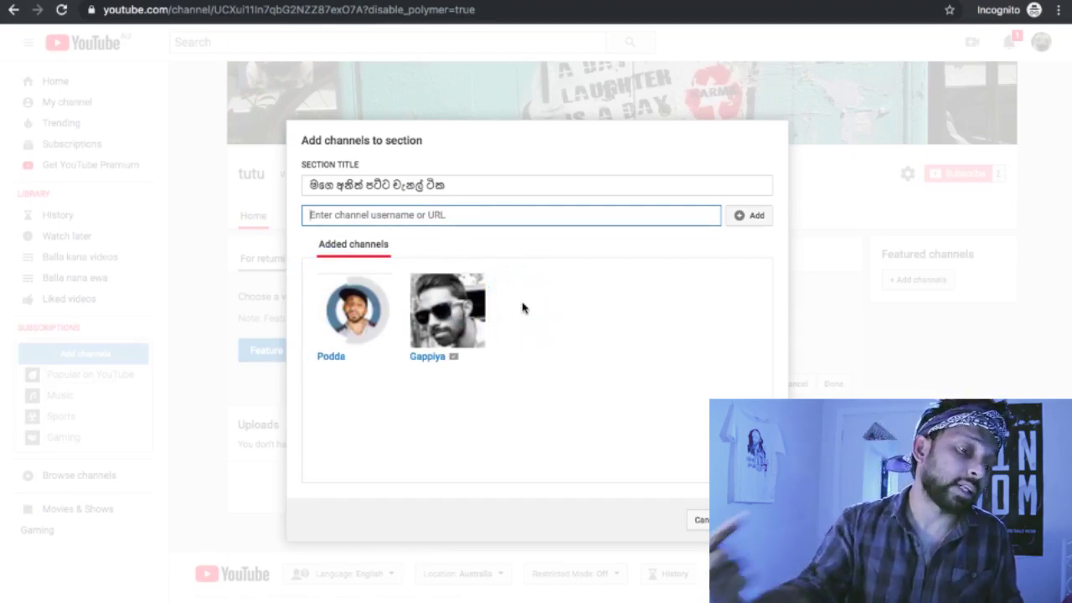
left_click_drag(427, 266, 323, 289)
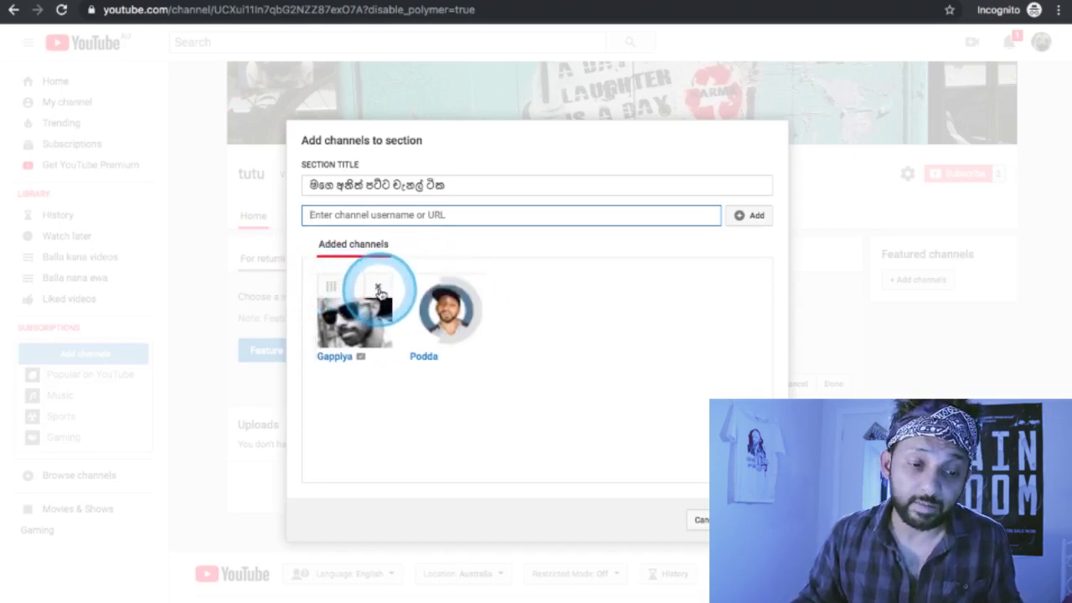
left_click(380, 289)
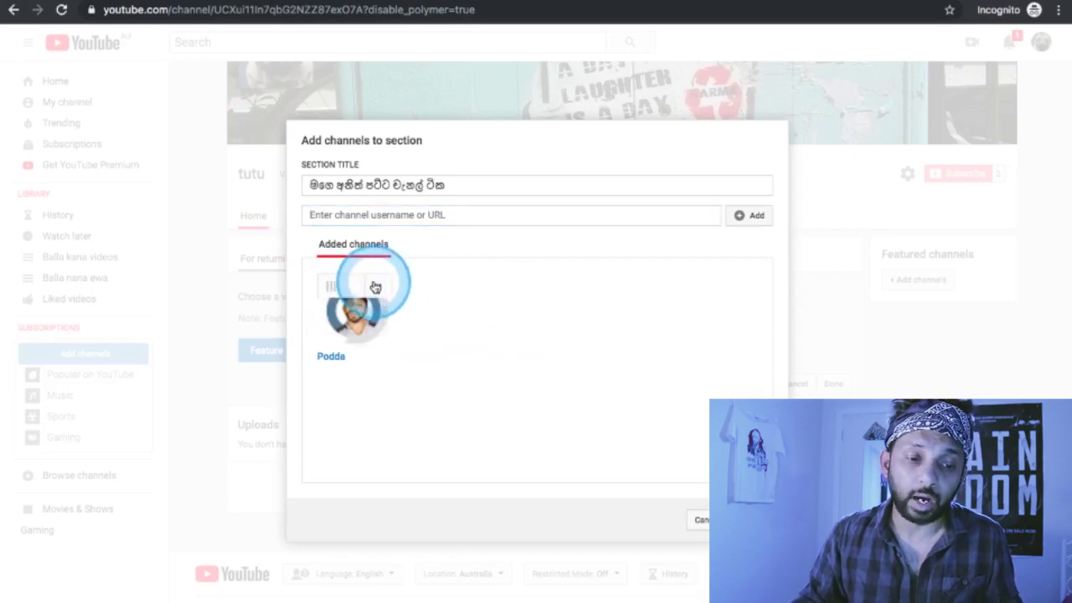
left_click(380, 288)
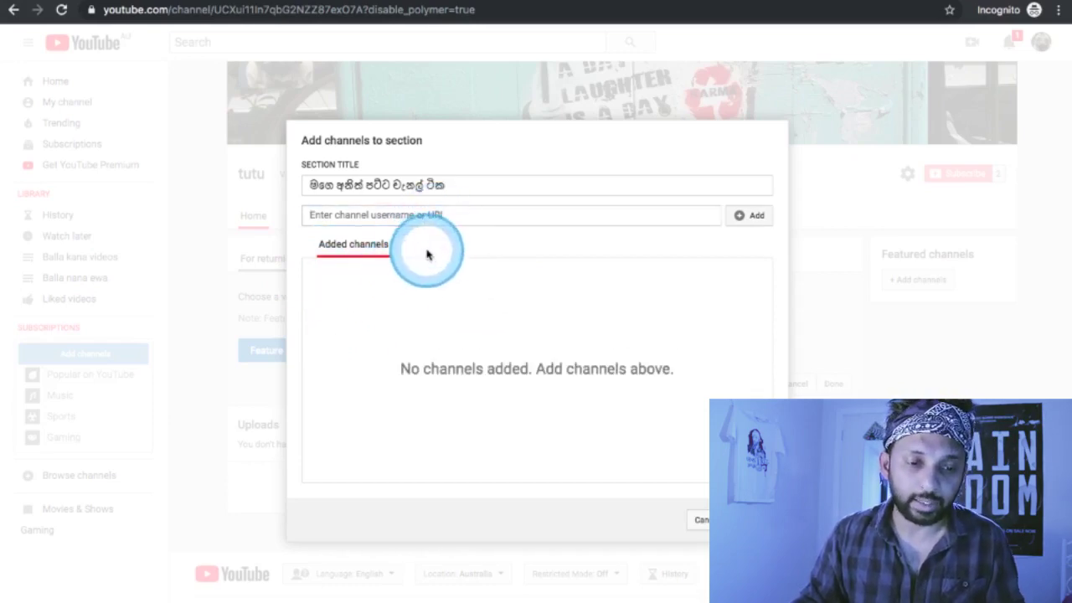
- Add the Gappiya channel to the emptied section and save it to the home page
left_click(443, 215)
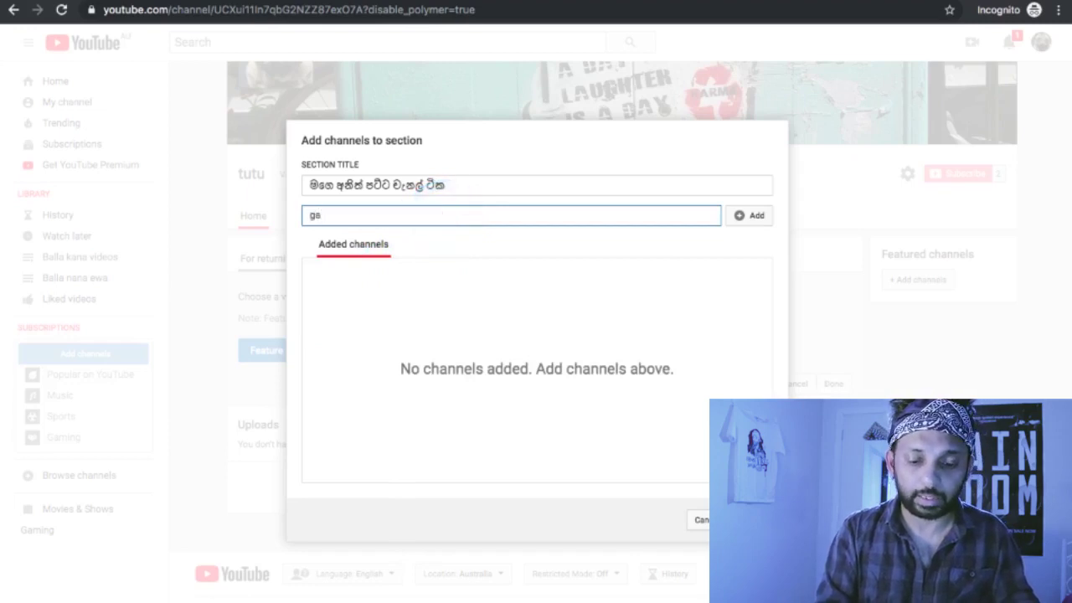
key("Return")
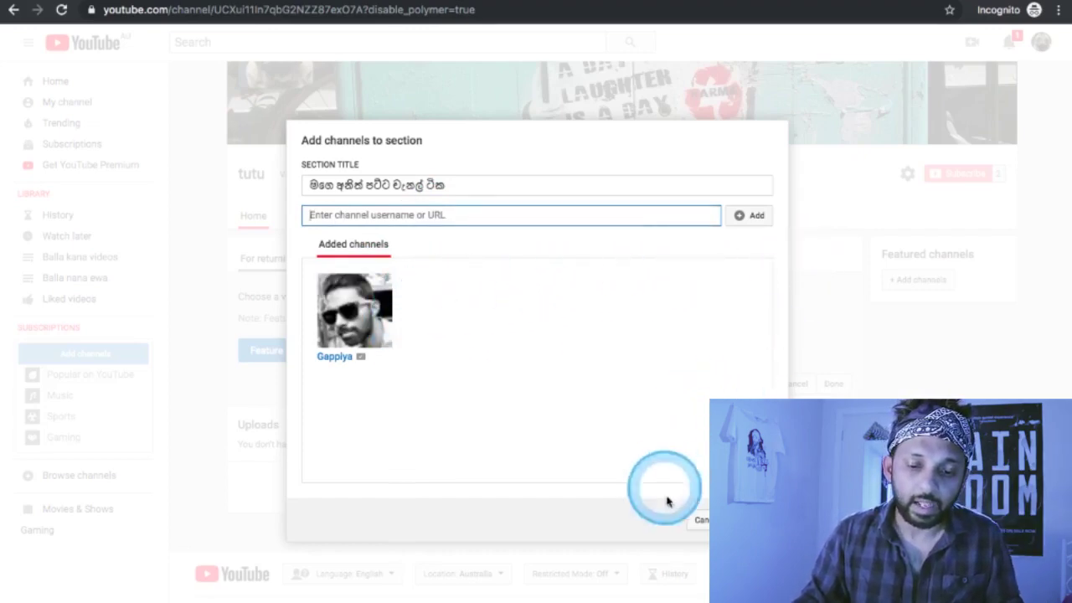
left_click(737, 544)
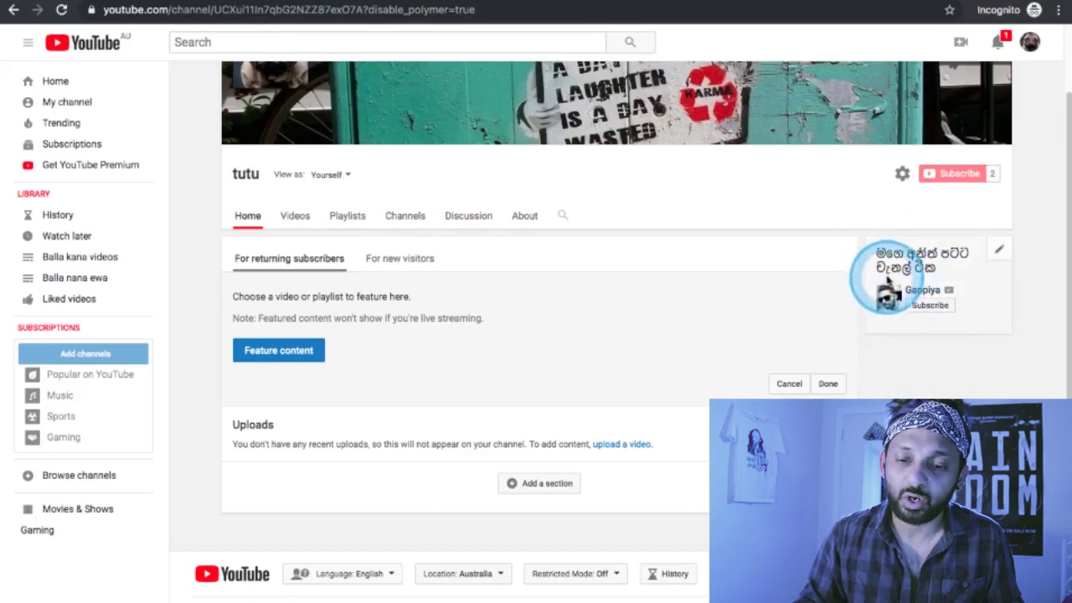
- Edit the featured channels module and shorten its section title to "මගෙ අනිත් චැනල් ටික"
left_click(999, 251)
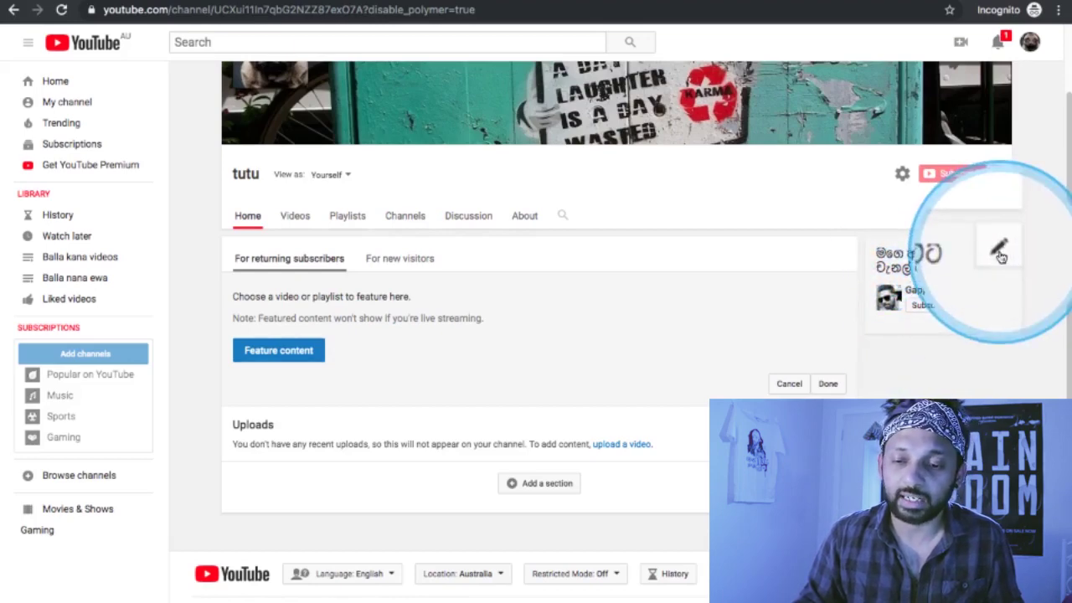
left_click(999, 253)
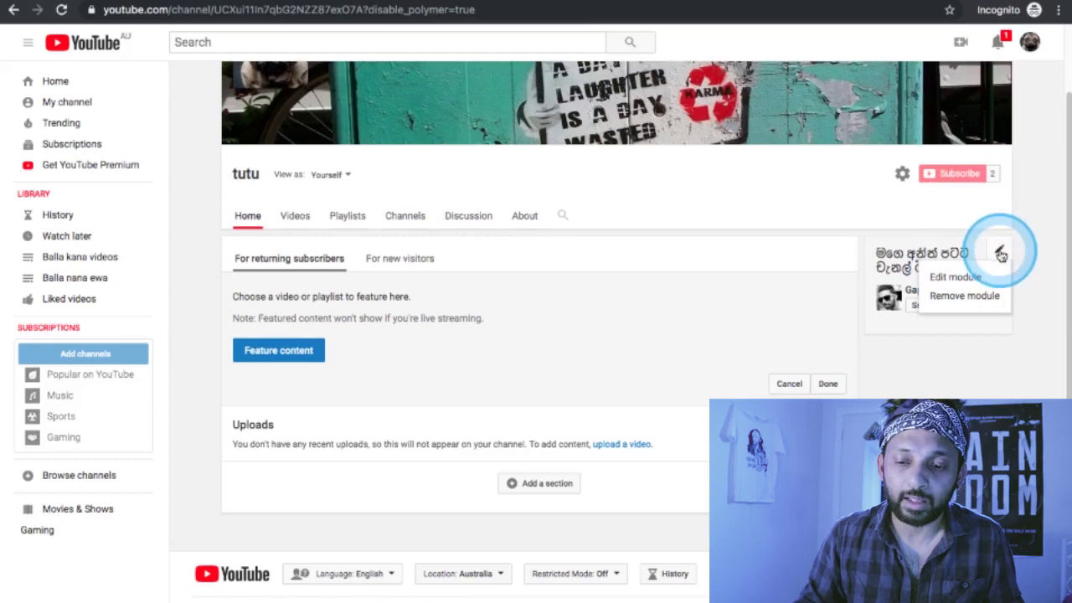
left_click(969, 279)
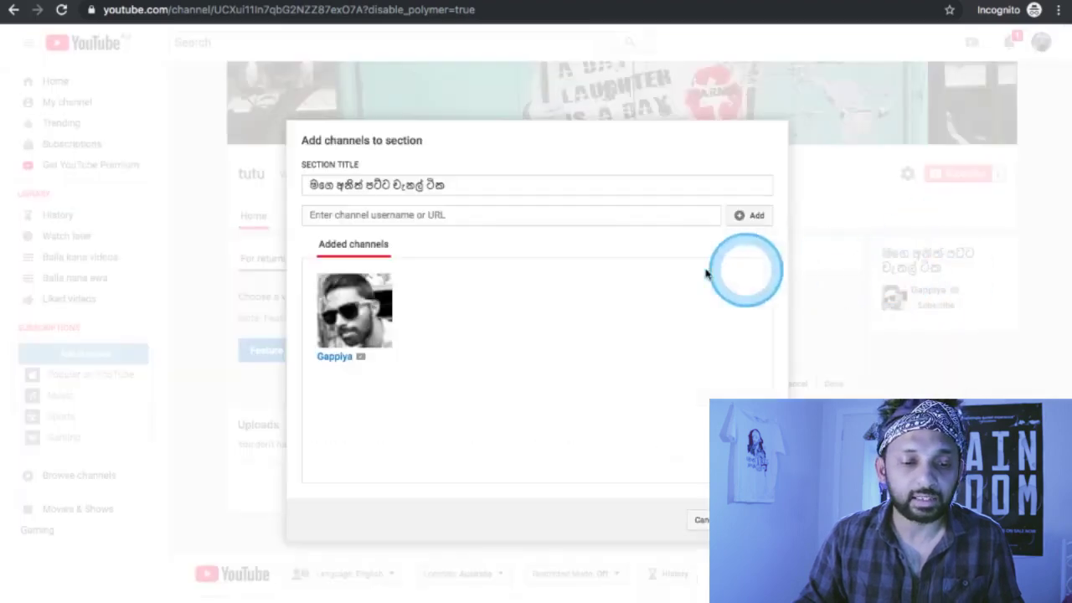
left_click(460, 186)
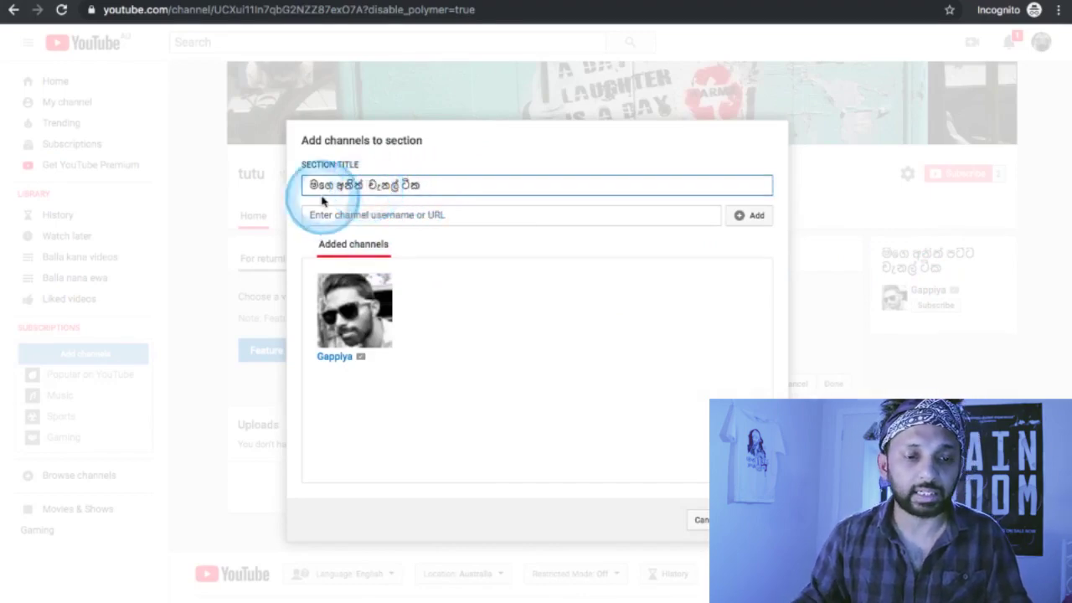
- Add the channel with username "shanamx" to the featured channels section and save the module
left_click(367, 214)
type("sha")
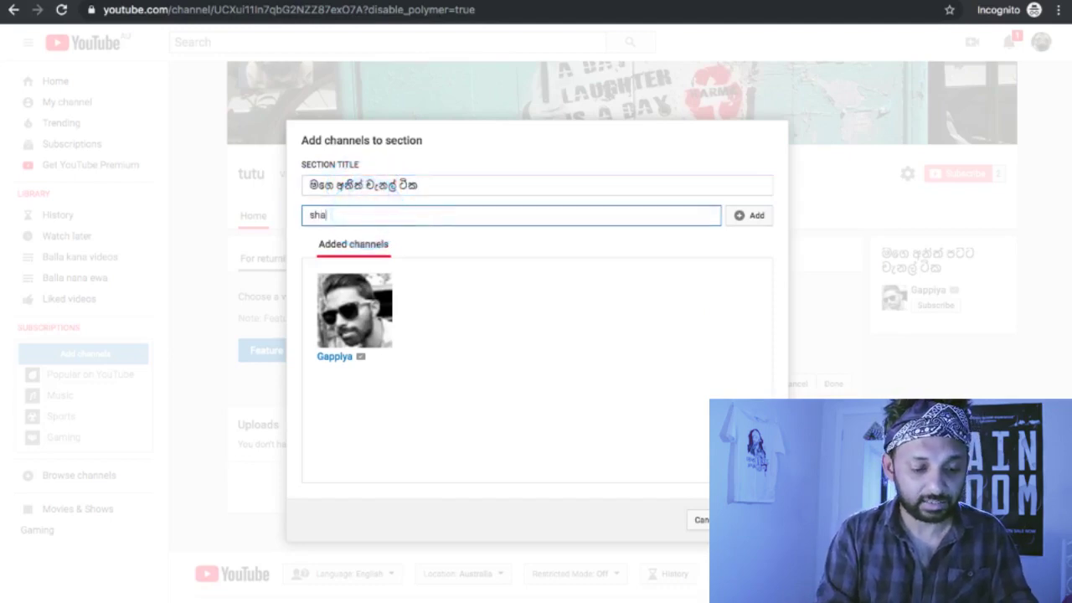
type("namx")
key("Return")
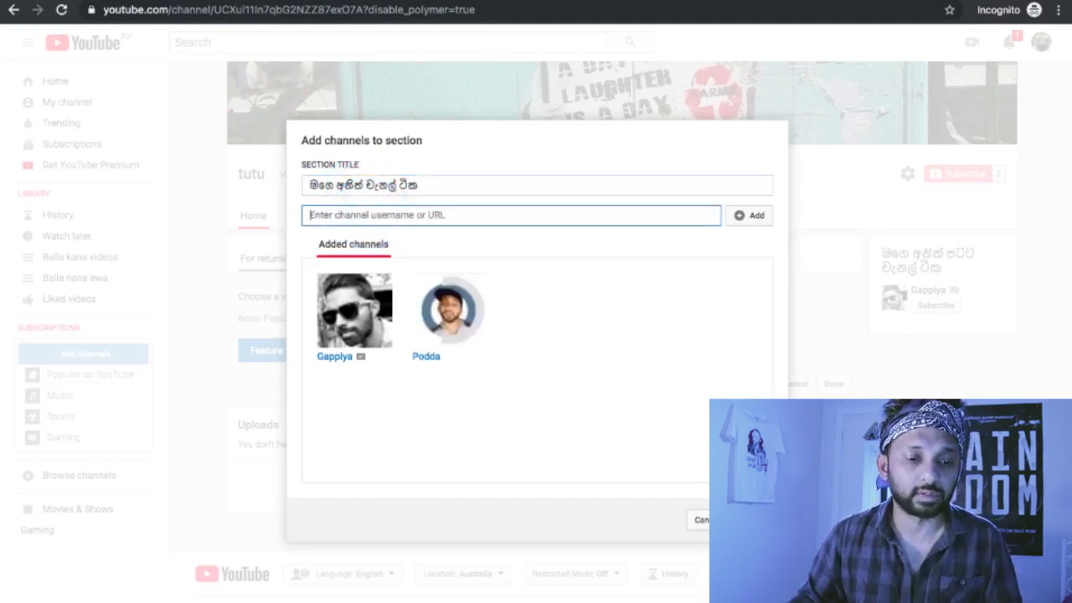
left_click(696, 523)
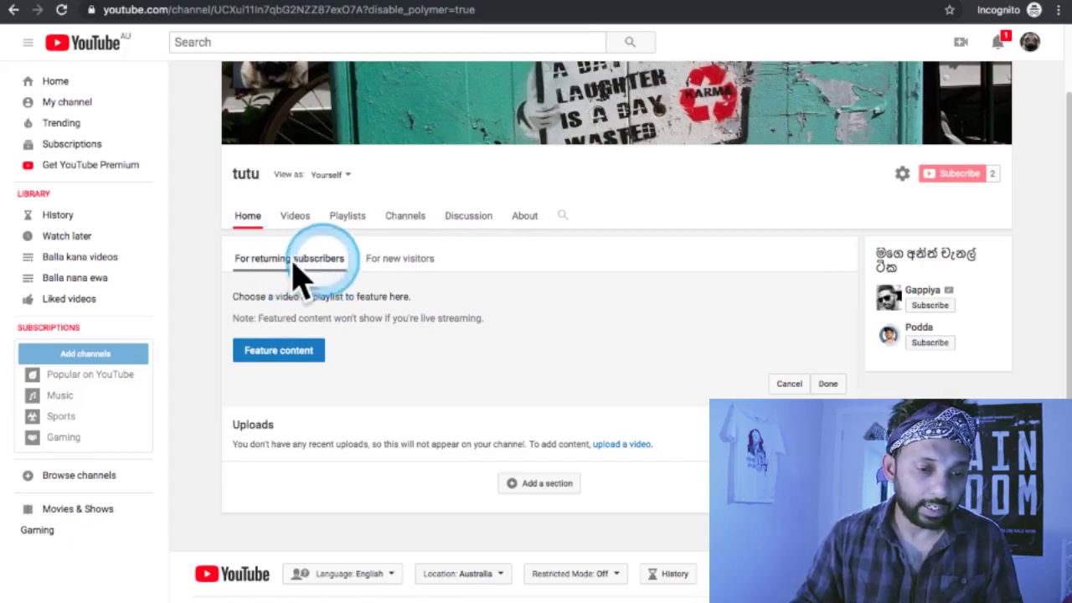
- Show tutu's home layout for new visitors and examine the featured video on the reloaded Podda channel page
left_click(380, 263)
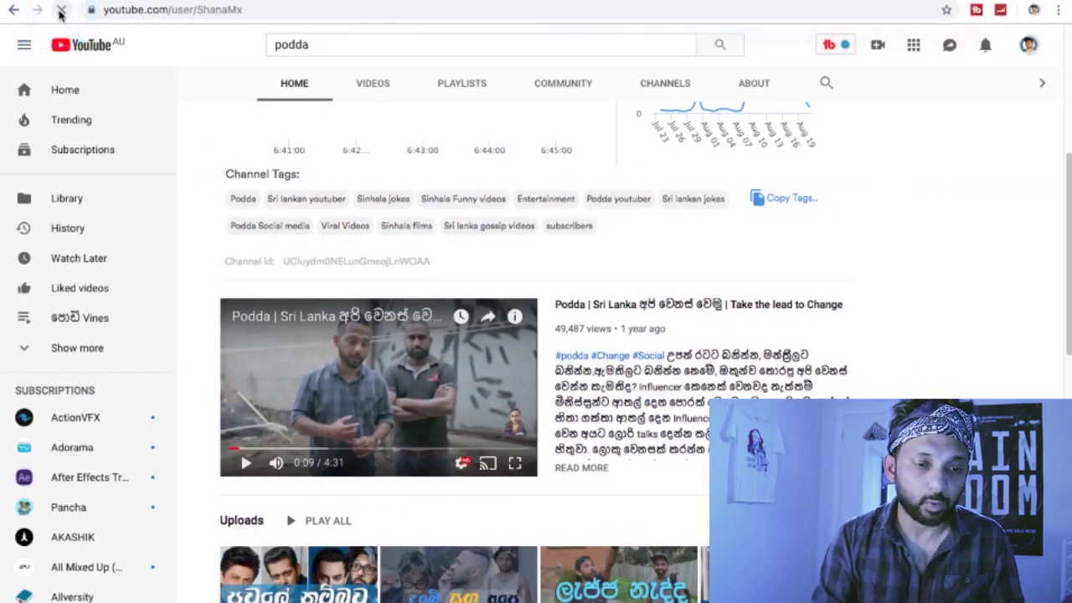
left_click(60, 11)
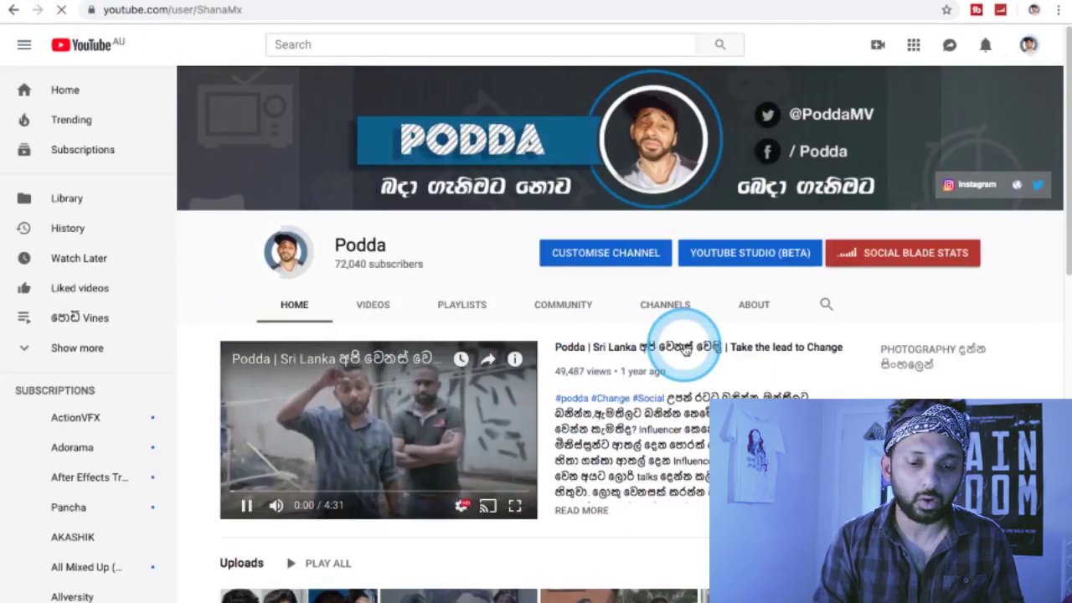
scroll(409, 450, "down", 5)
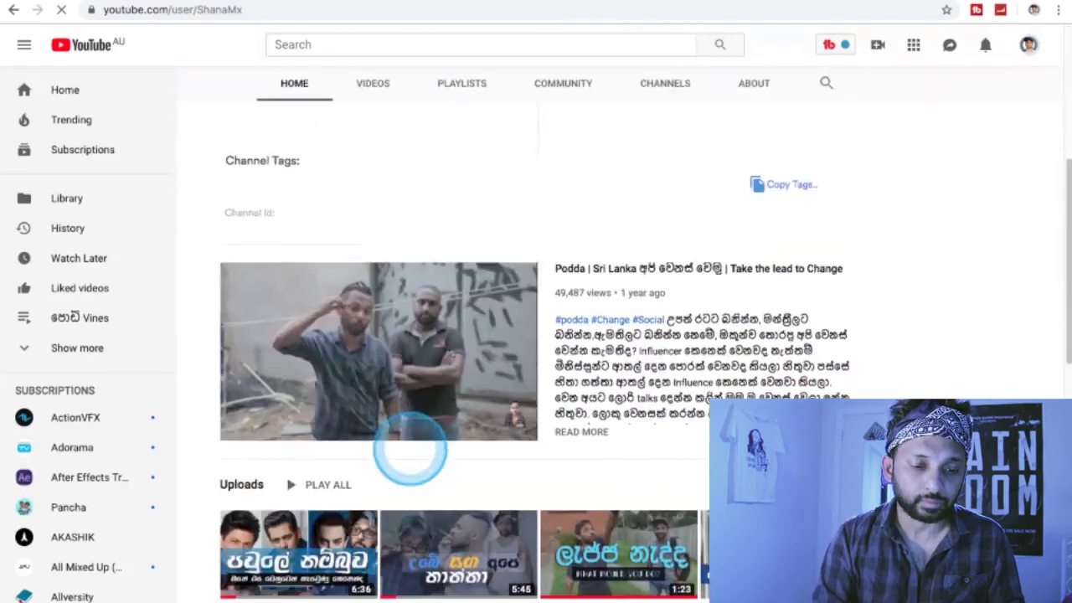
left_click(245, 400)
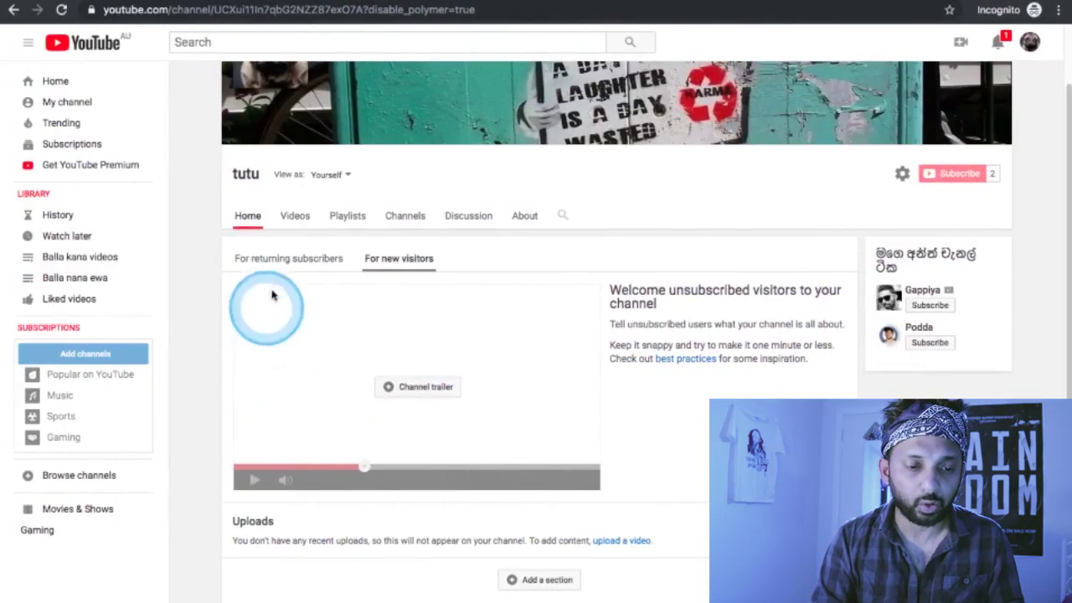
- Compare tutu's layouts for returning subscribers and new visitors, and open the channel trailer selection for new visitors
left_click(287, 267)
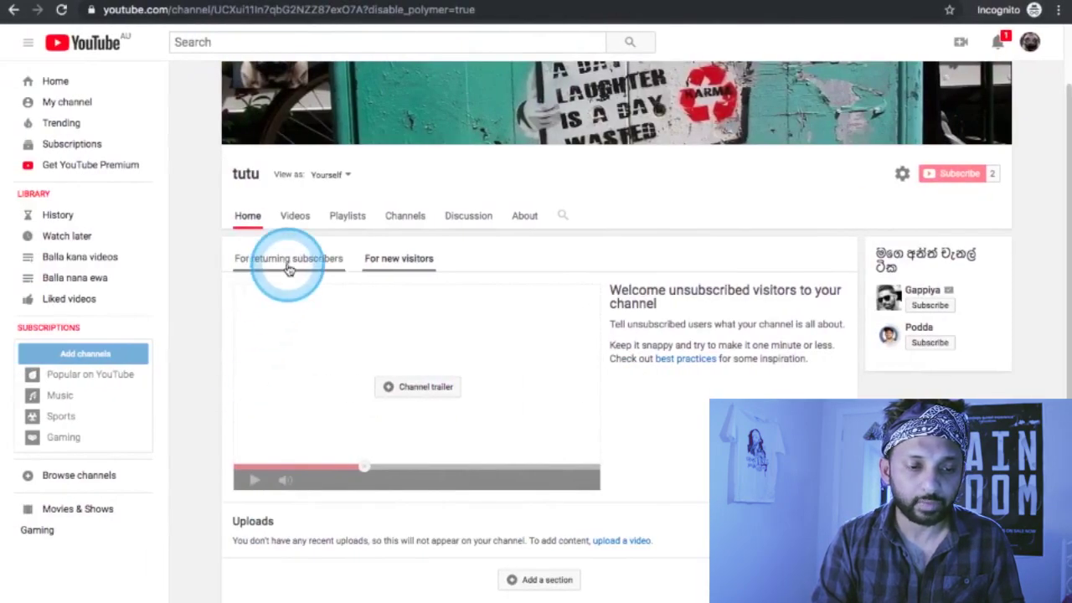
left_click(382, 259)
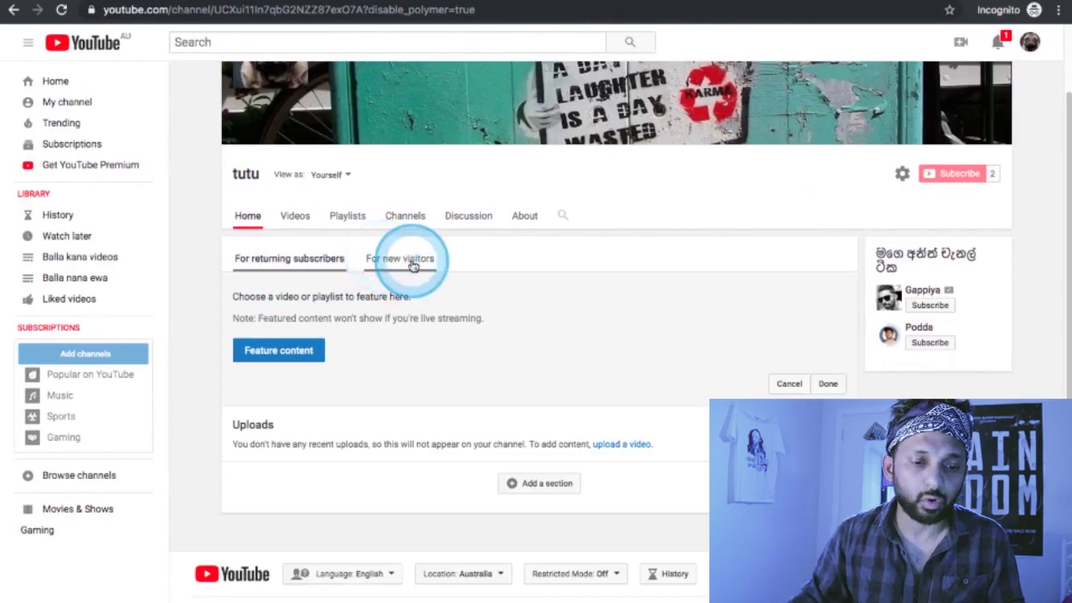
left_click(425, 394)
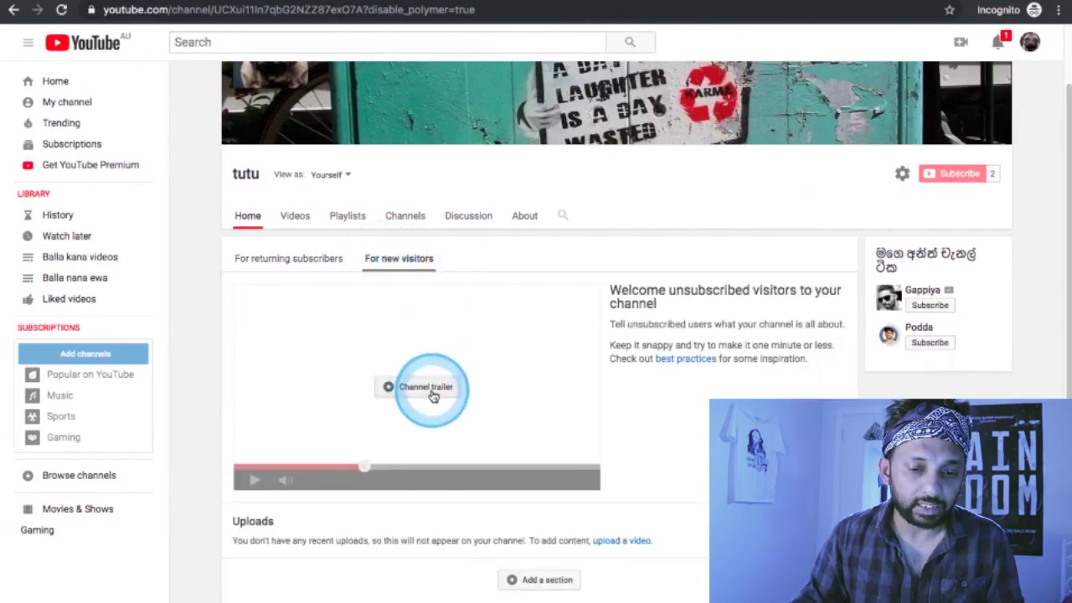
left_click(436, 388)
left_click(419, 387)
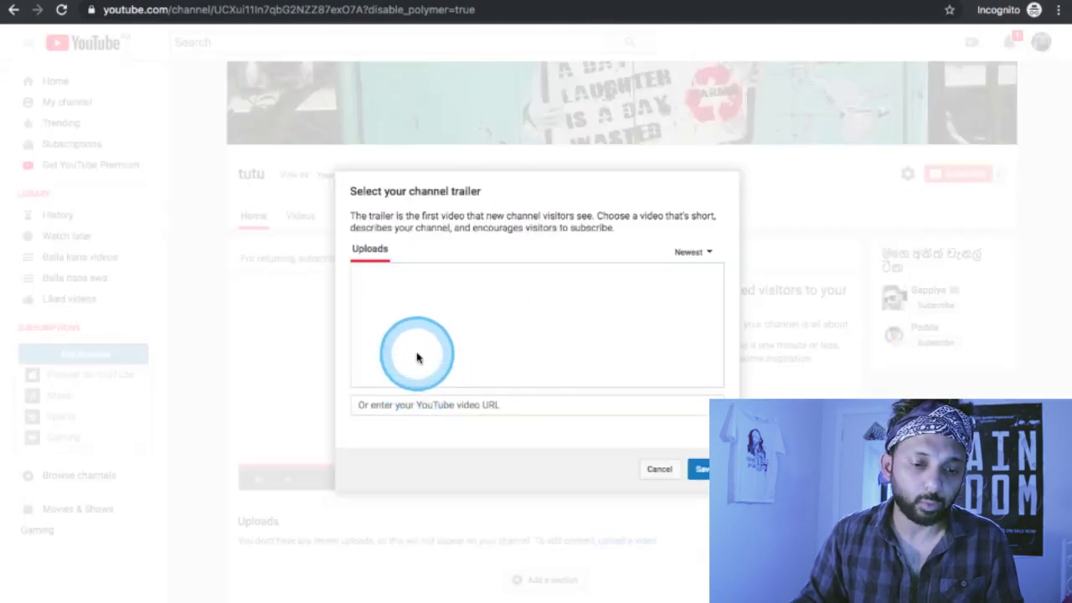
left_click(658, 469)
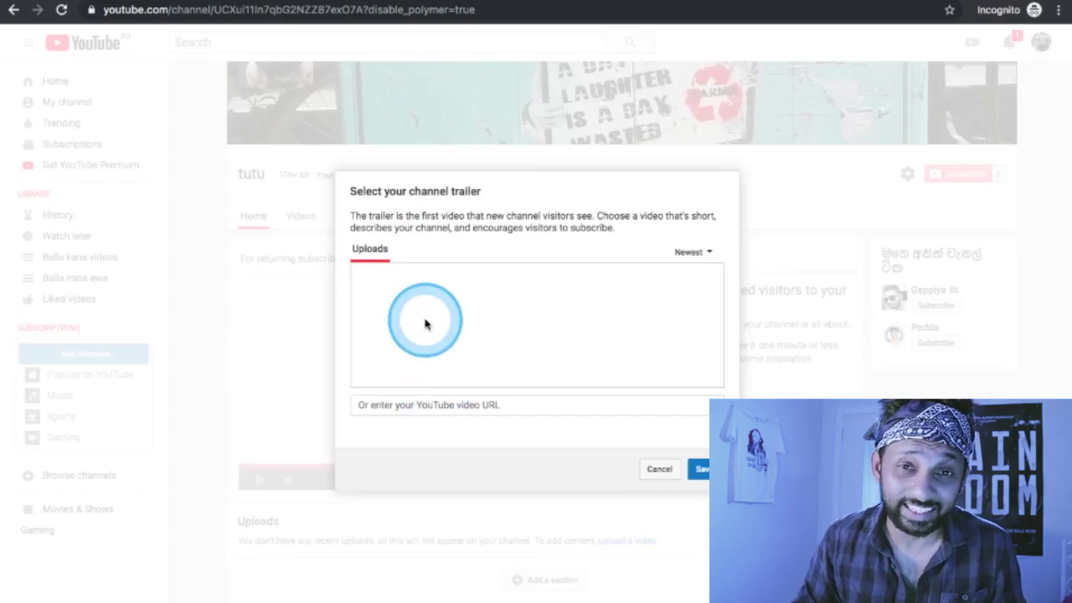
left_click(459, 303)
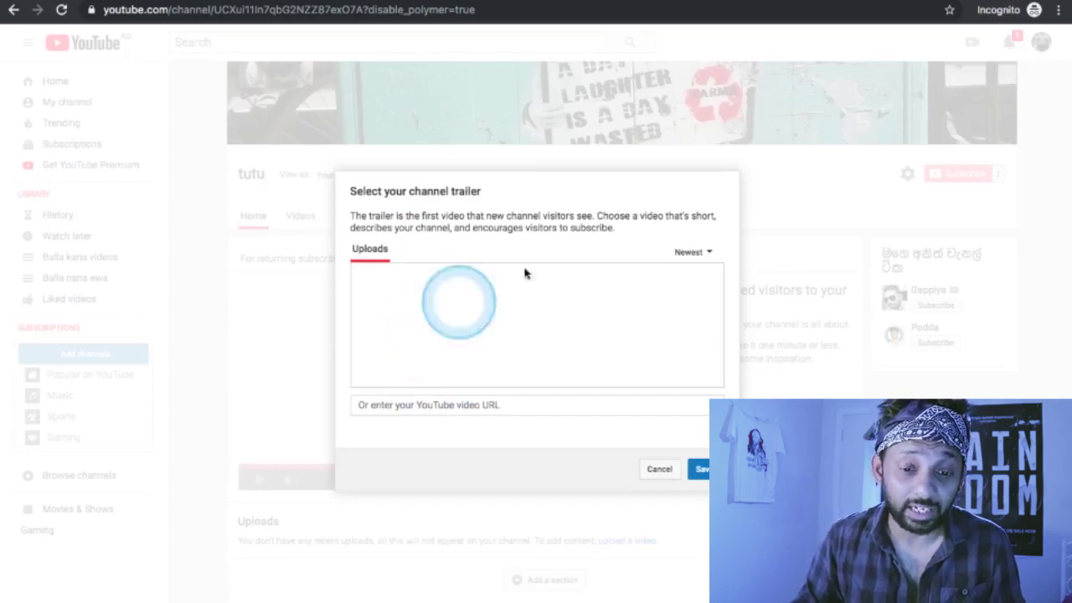
left_click(625, 224)
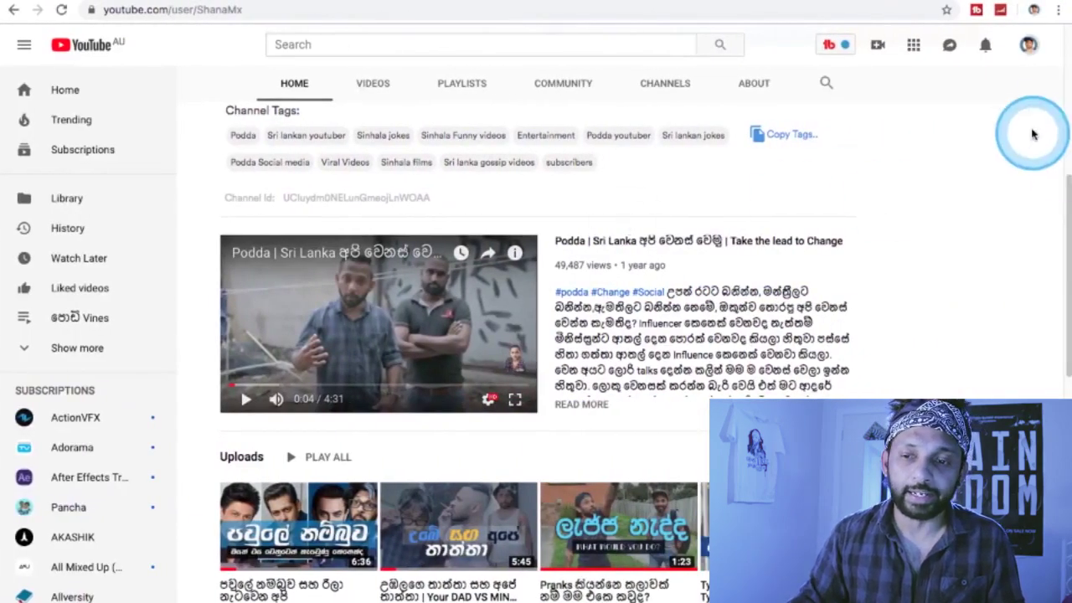
- Switch to the Podda account's own channel, open its customization view and show the home layout for new visitors
left_click(1025, 46)
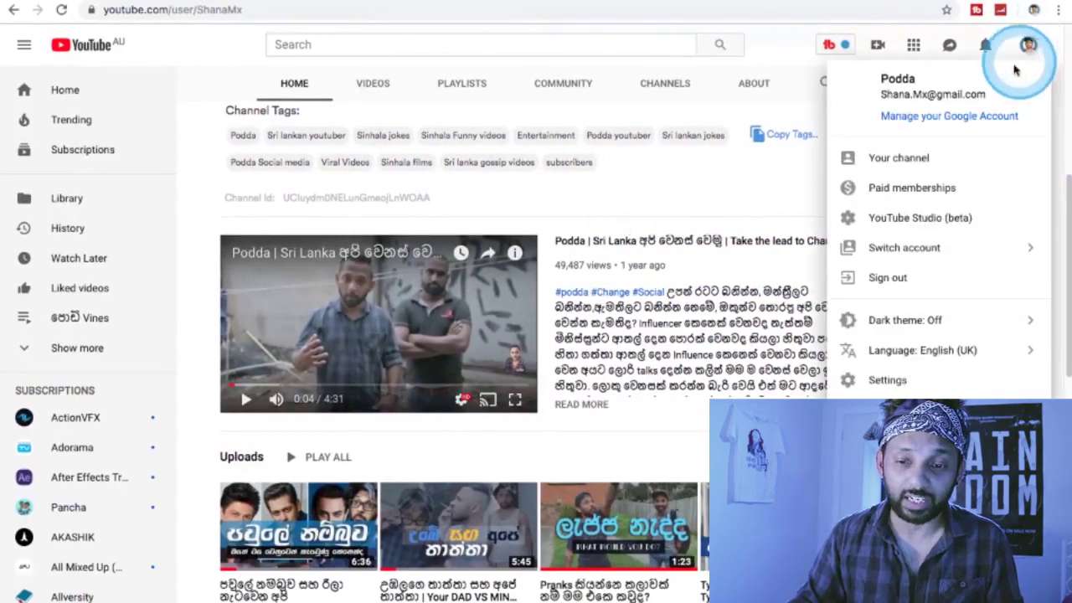
left_click(894, 157)
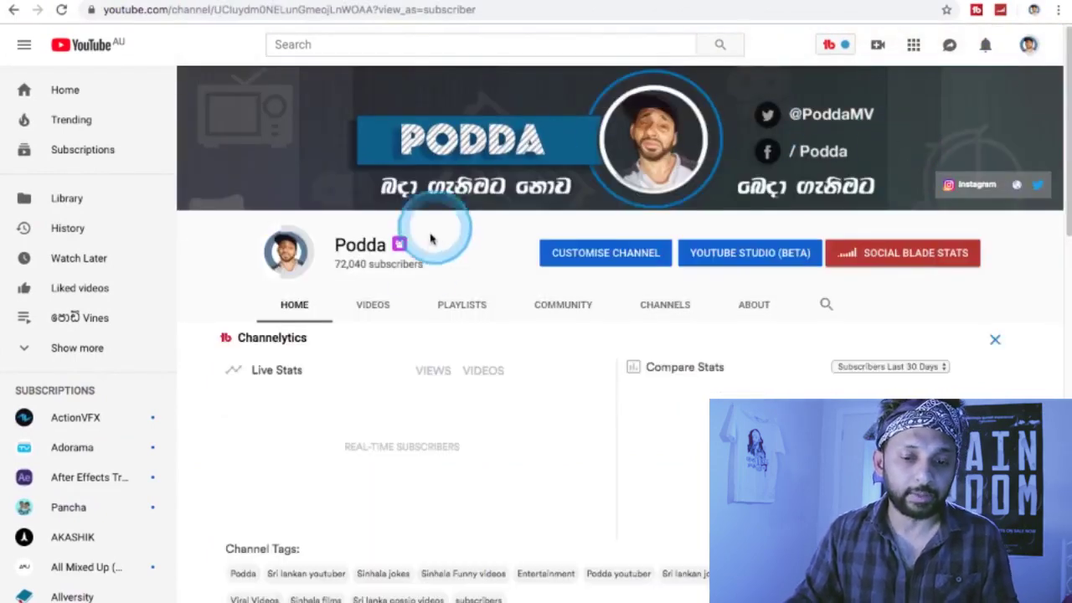
scroll(432, 266, "down", 2)
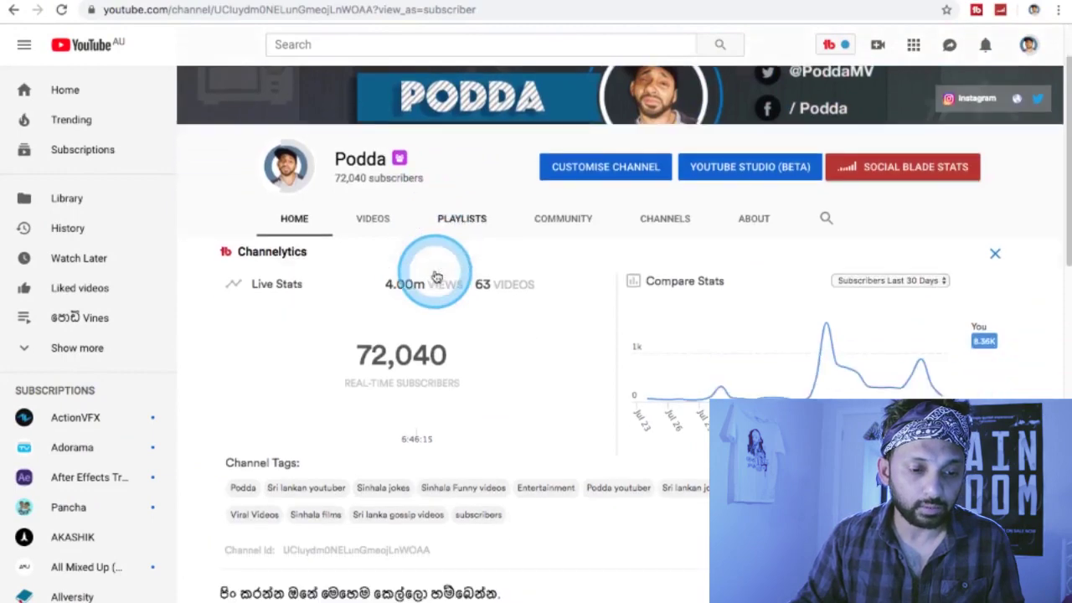
left_click(582, 171)
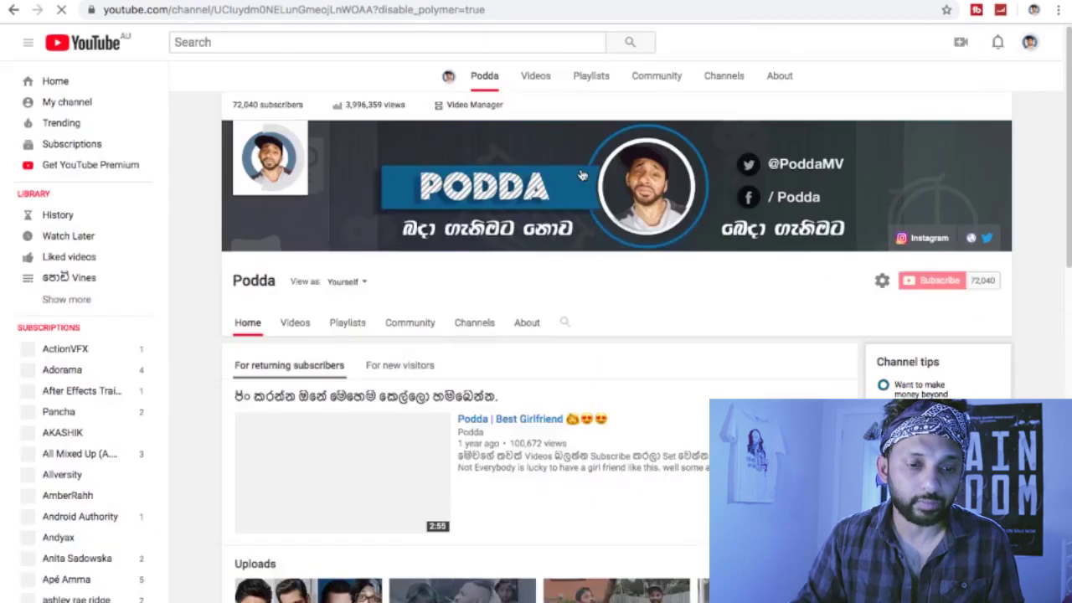
left_click(418, 295)
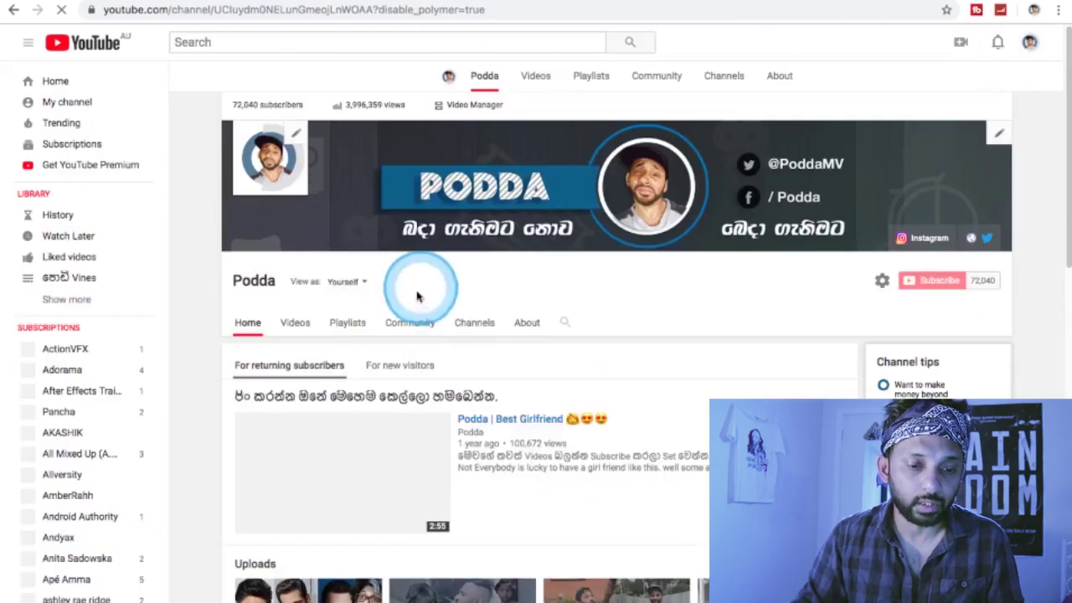
left_click(408, 369)
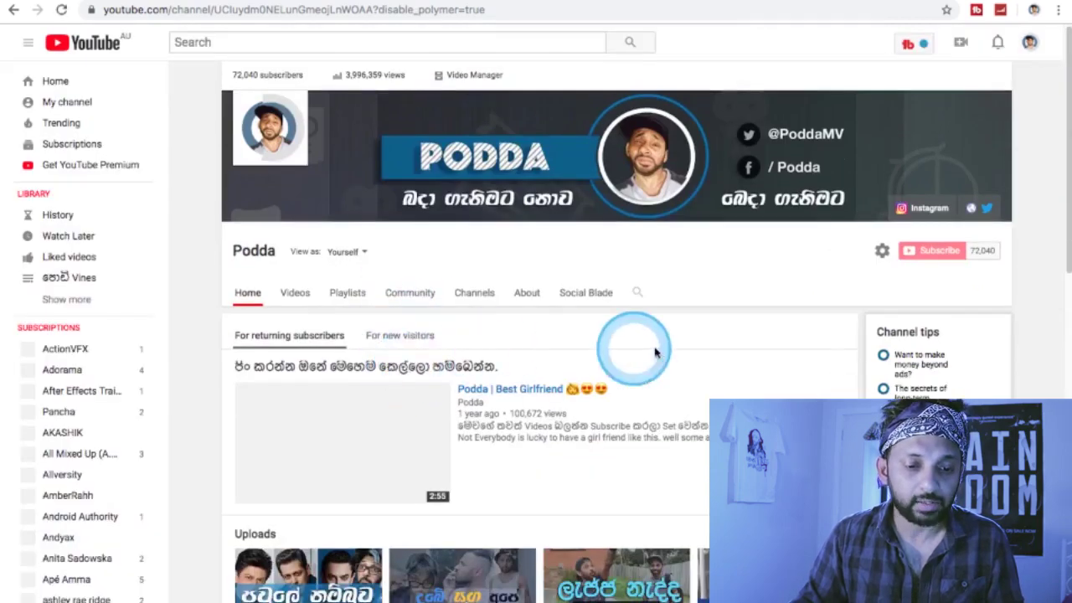
scroll(695, 350, "down", 2)
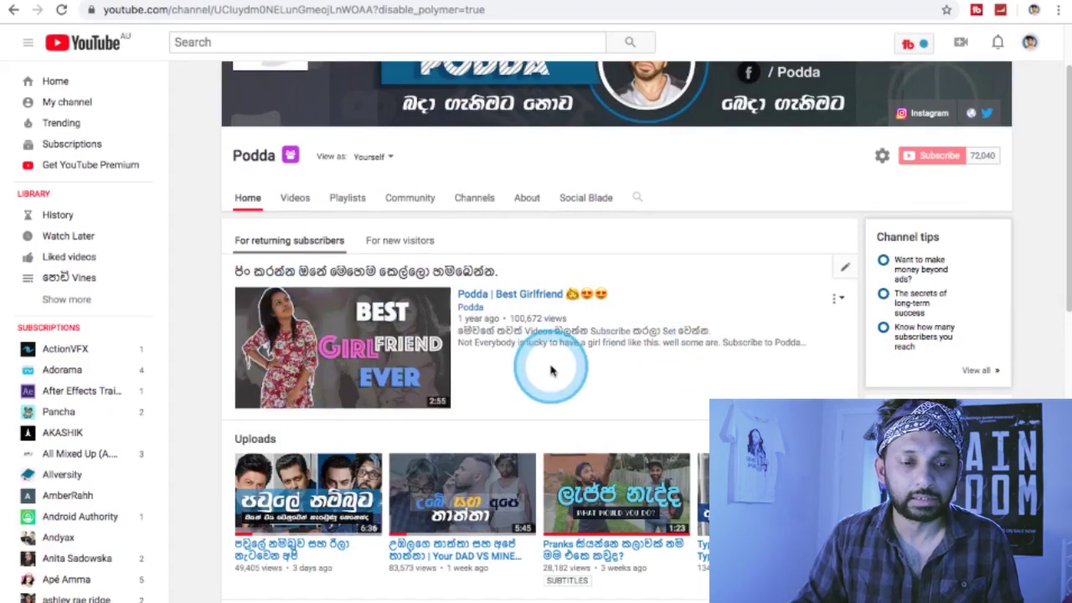
left_click(414, 242)
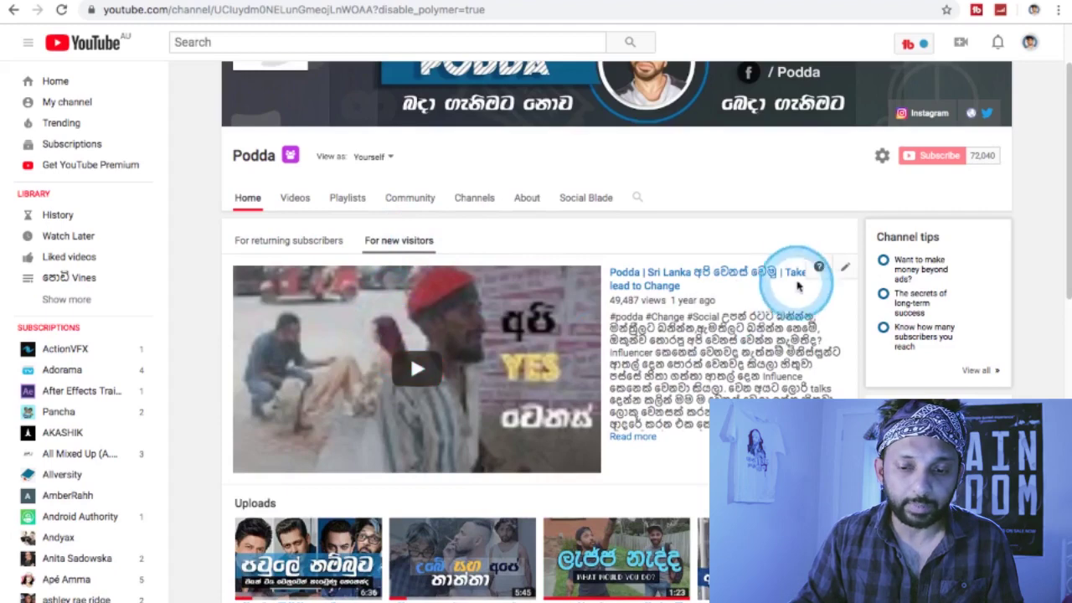
- Open the trailer selection for changing Podda's new-visitor channel trailer
left_click(845, 270)
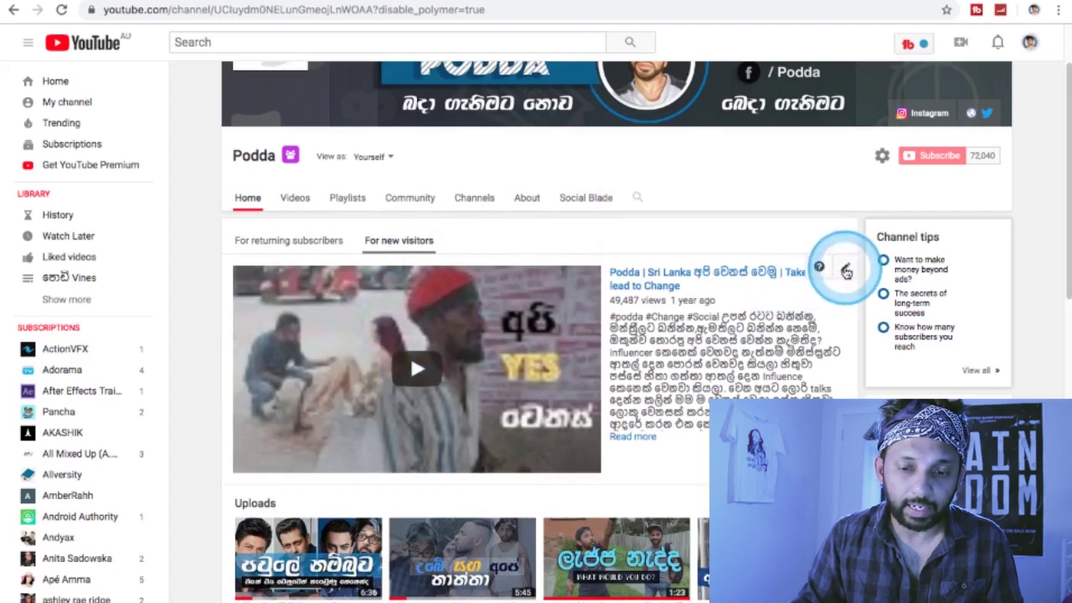
left_click(845, 270)
left_click(829, 295)
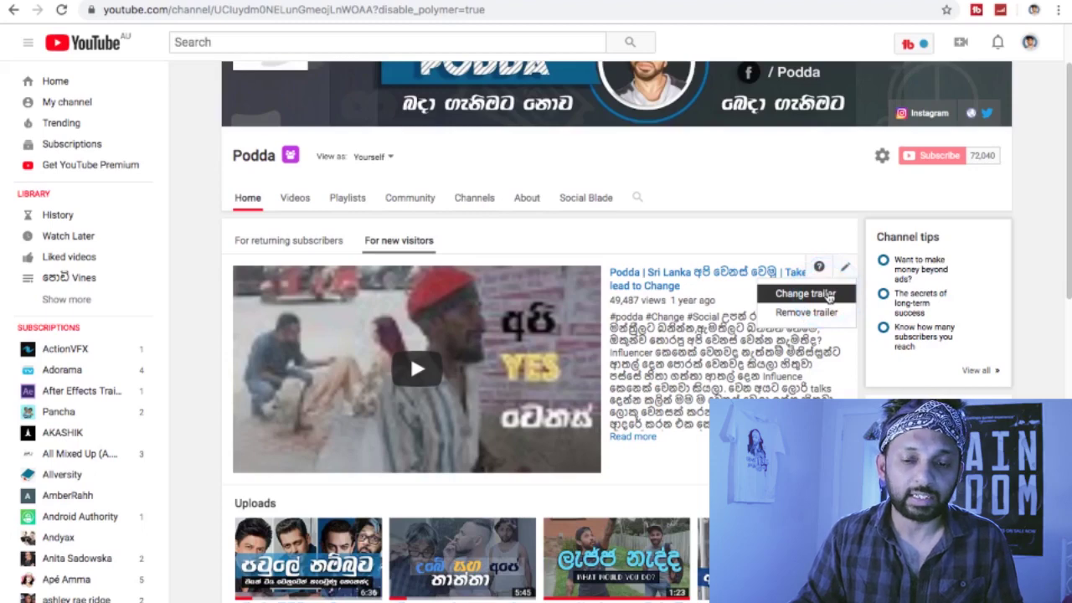
left_click(830, 296)
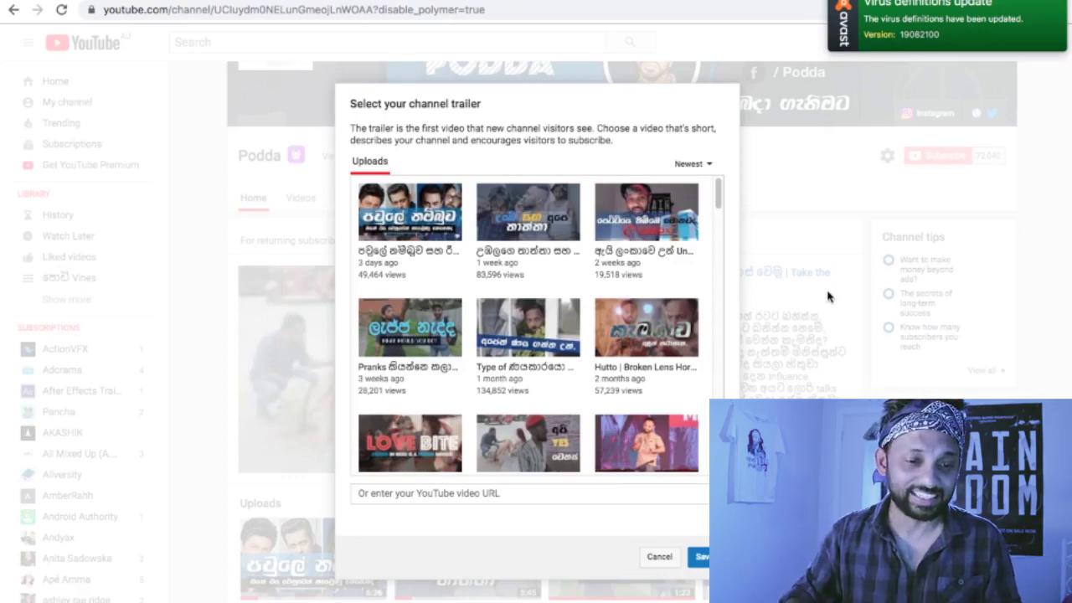
- Examine the uploaded videos and the video URL option for Podda's trailer, and close the selection without saving
left_click(700, 199)
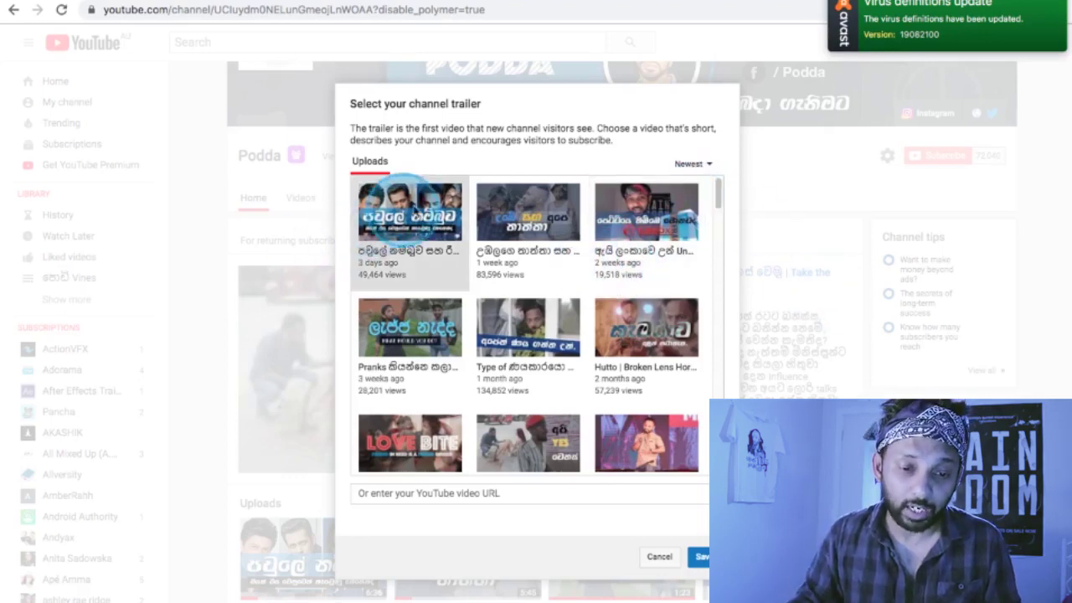
left_click(557, 333)
scroll(557, 333, "down", 10)
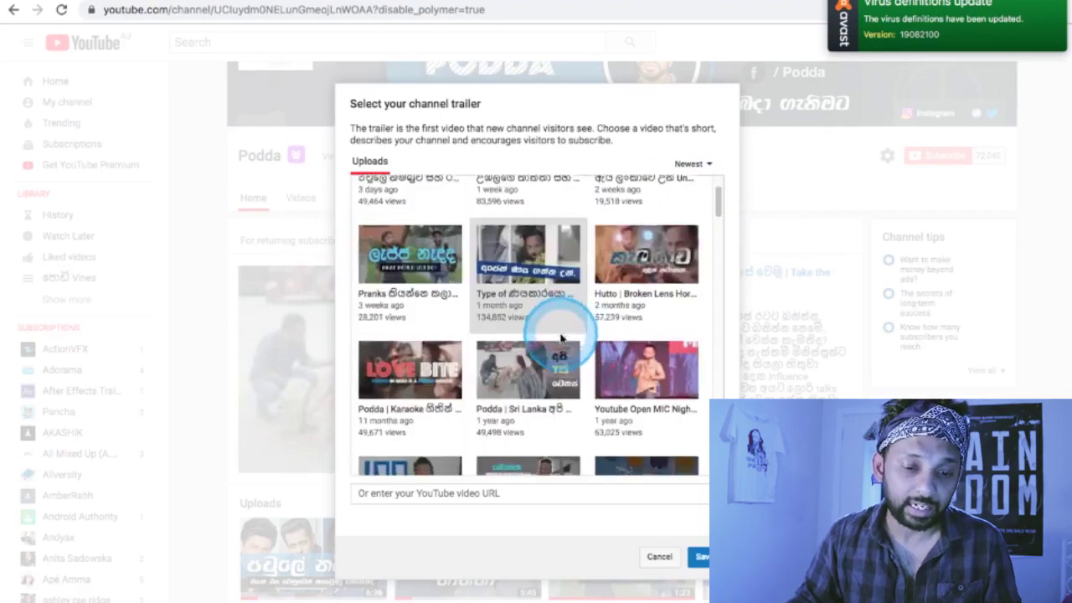
scroll(561, 338, "down", 5)
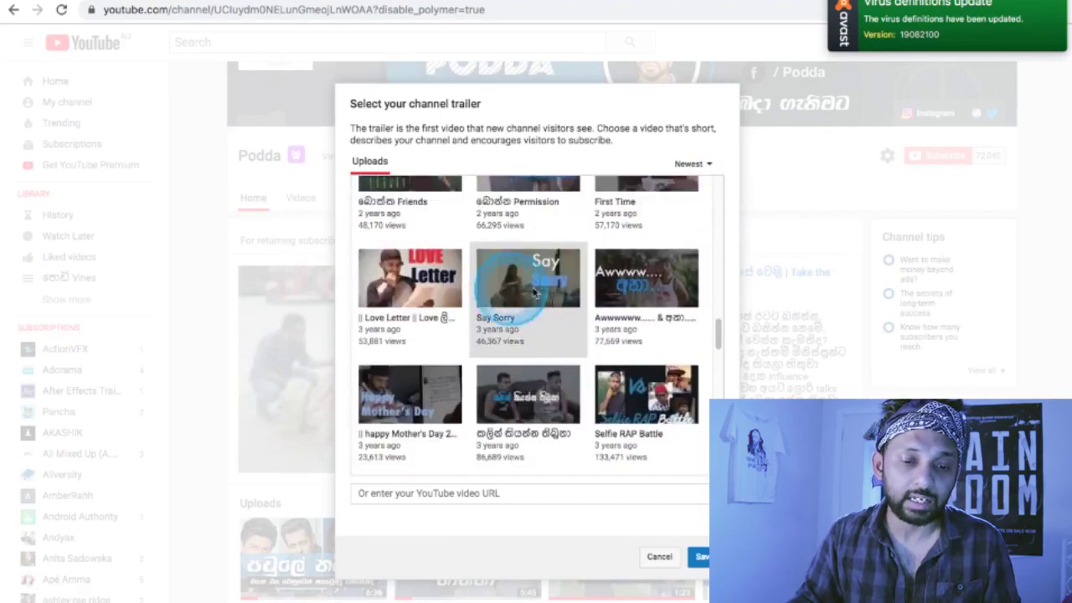
scroll(564, 335, "up", 15)
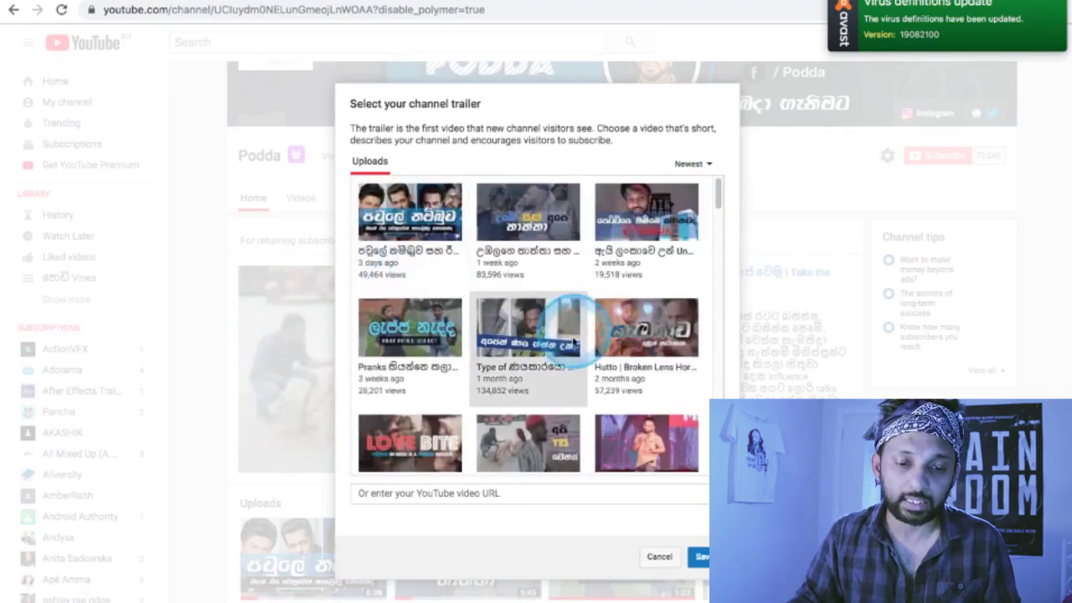
scroll(562, 347, "down", 5)
scroll(565, 352, "down", 10)
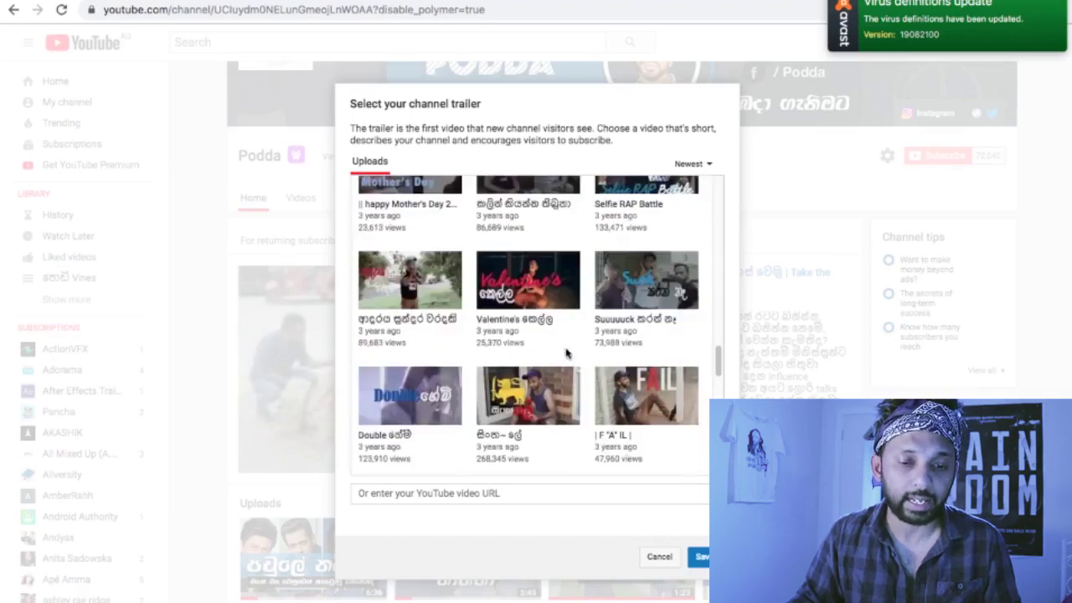
left_click(443, 489)
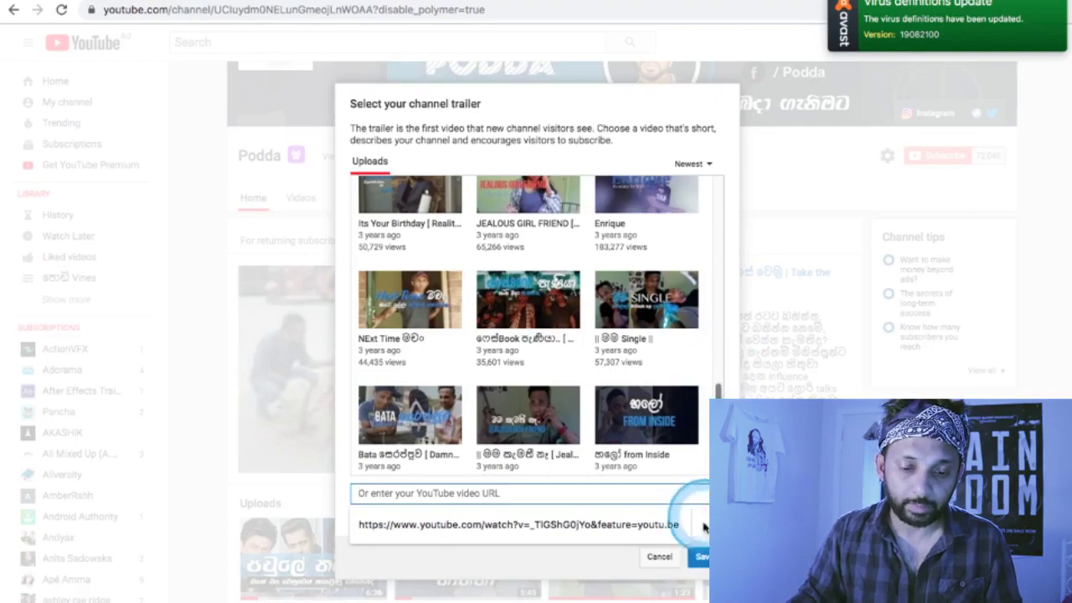
left_click(661, 558)
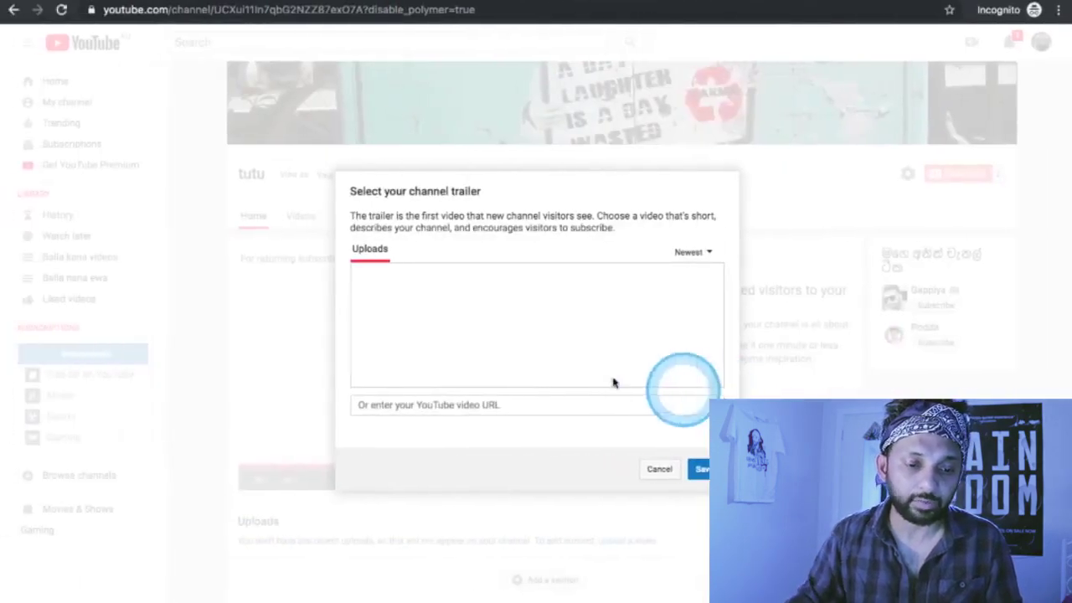
- Close tutu's trailer selection without choosing a video and look over the home layout for new visitors
left_click(658, 472)
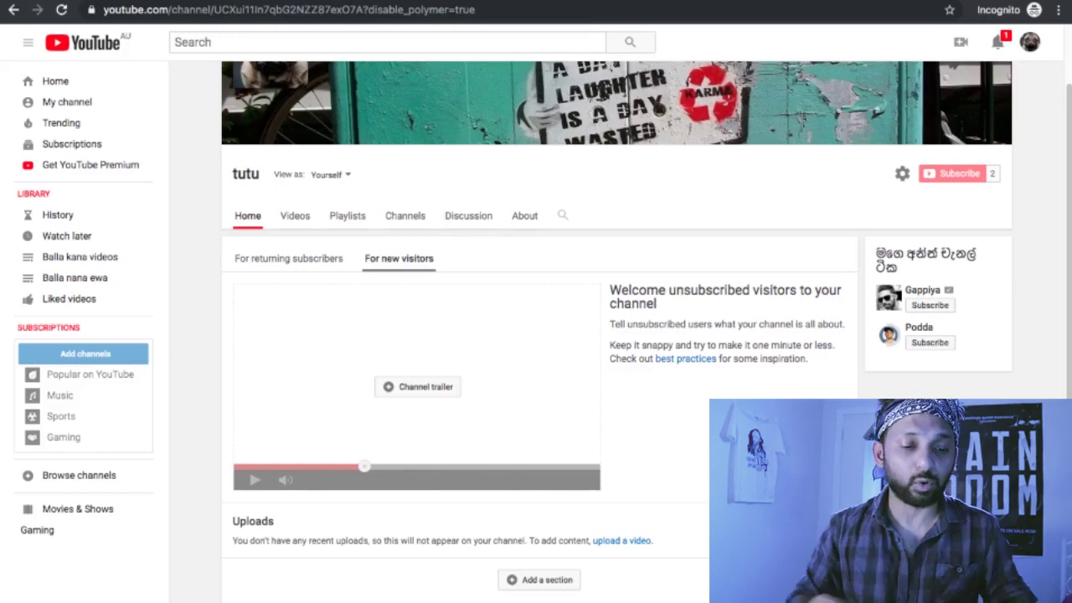
scroll(669, 374, "down", 1)
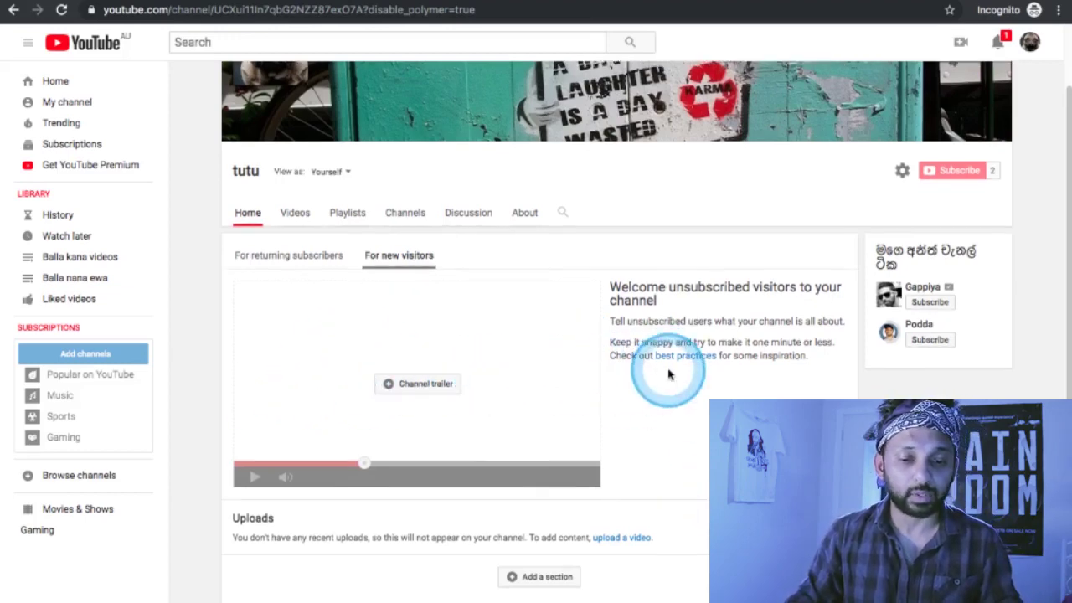
scroll(668, 374, "down", 2)
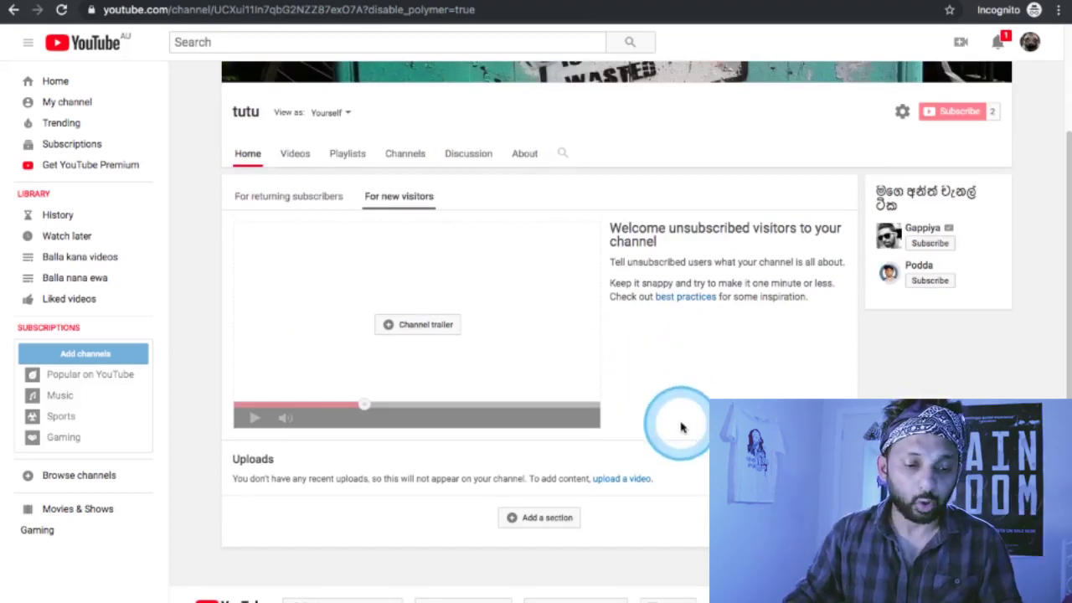
scroll(721, 394, "up", 3)
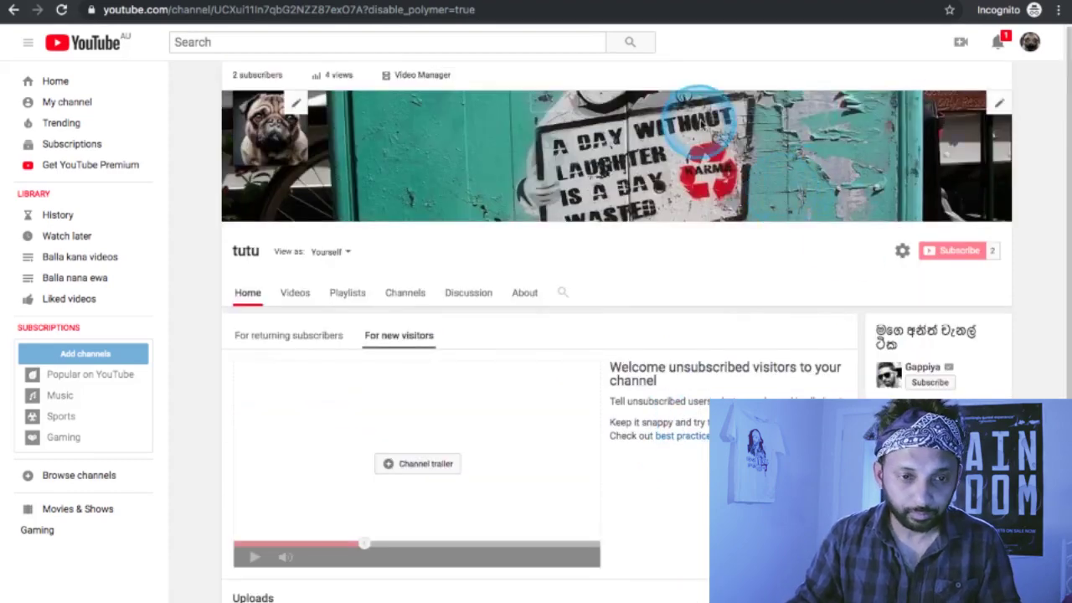
- Start uploading the video Comp 1_1.mp4 from the Podda_Edit folder in Documents to the tutu channel
left_click(961, 44)
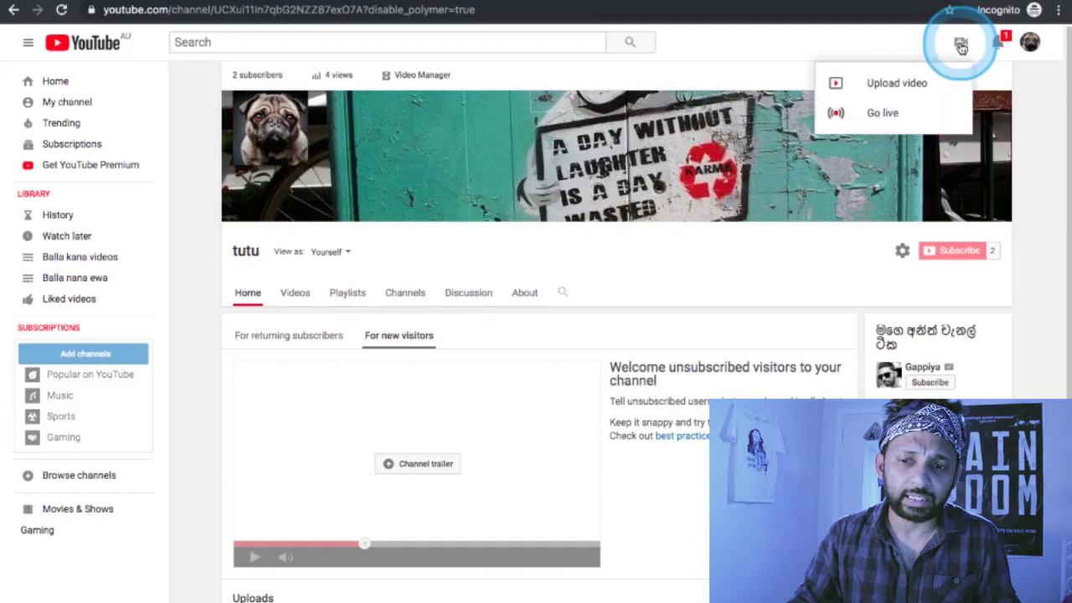
left_click(913, 83)
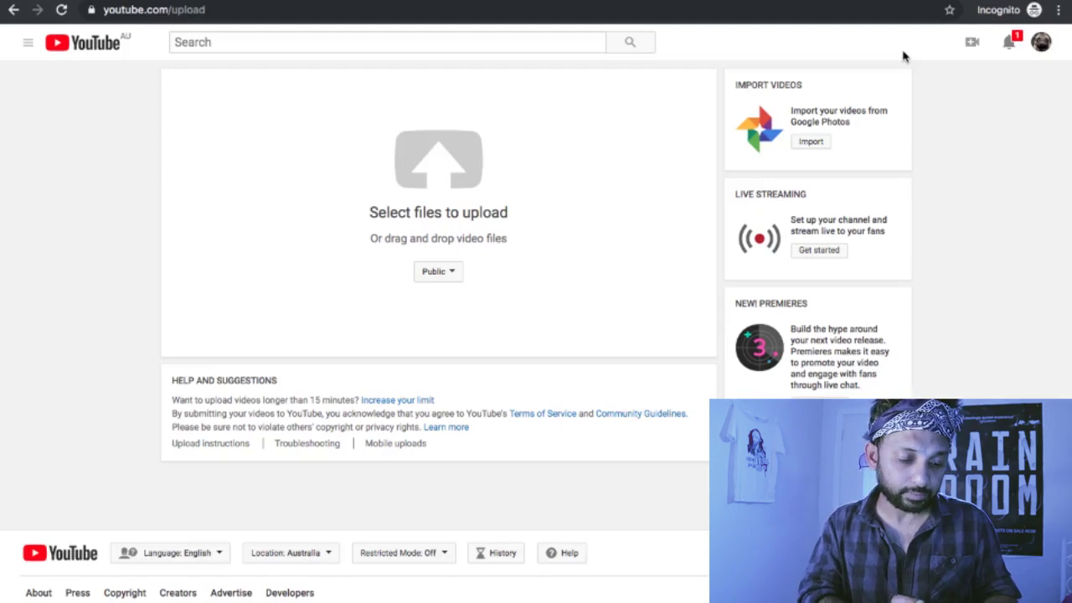
left_click(466, 161)
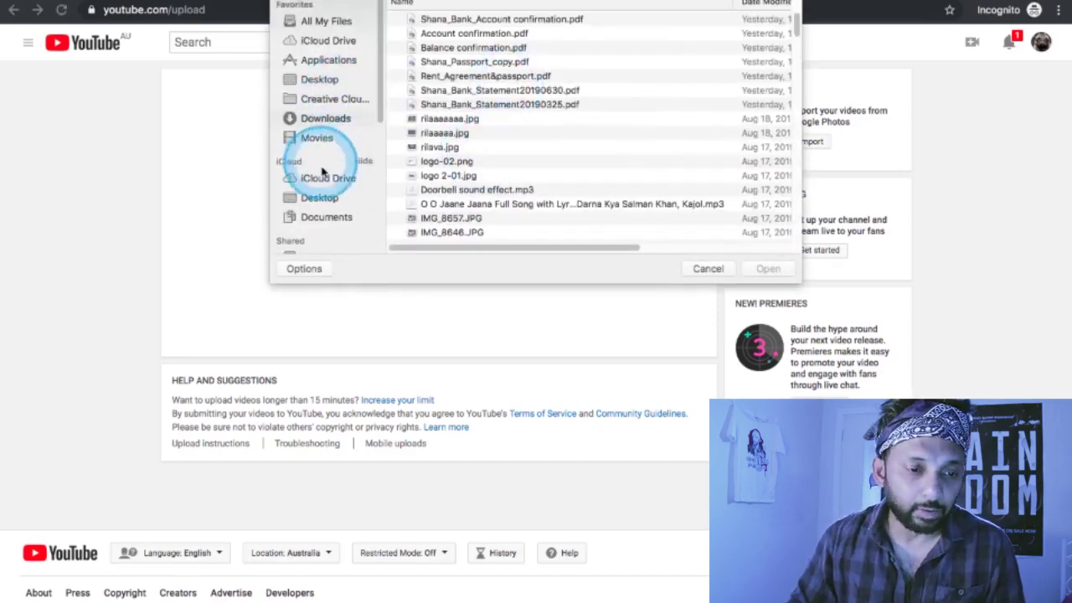
left_click(324, 220)
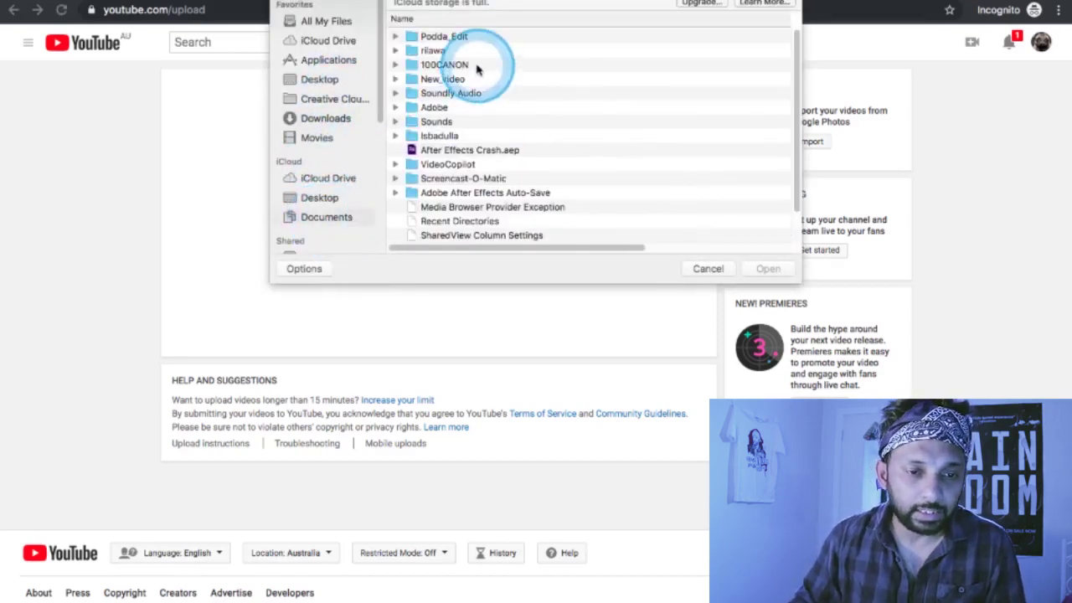
left_click(452, 38)
double_click(453, 38)
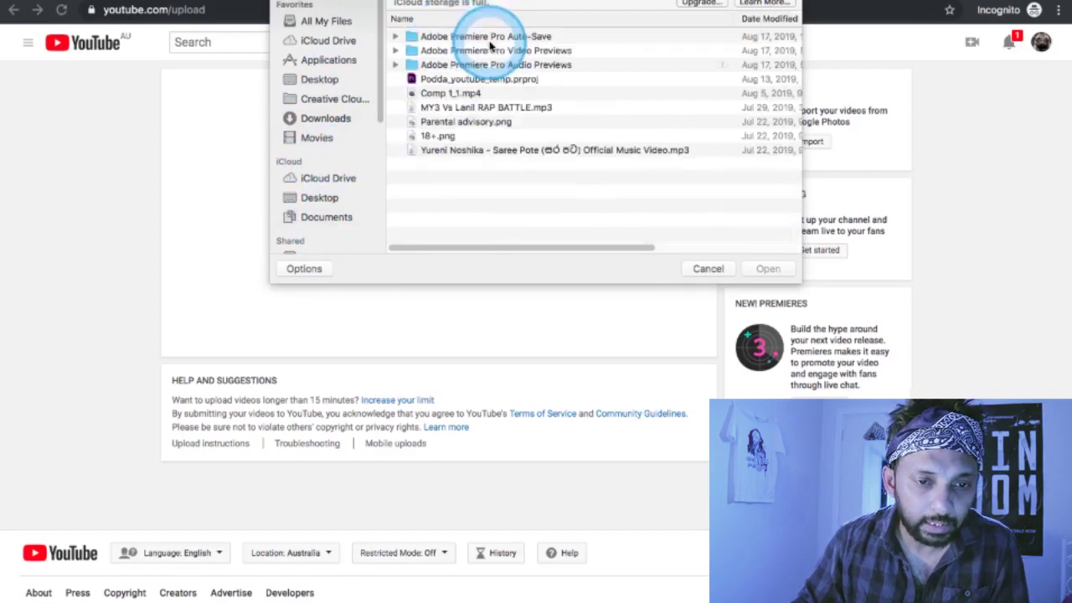
double_click(465, 91)
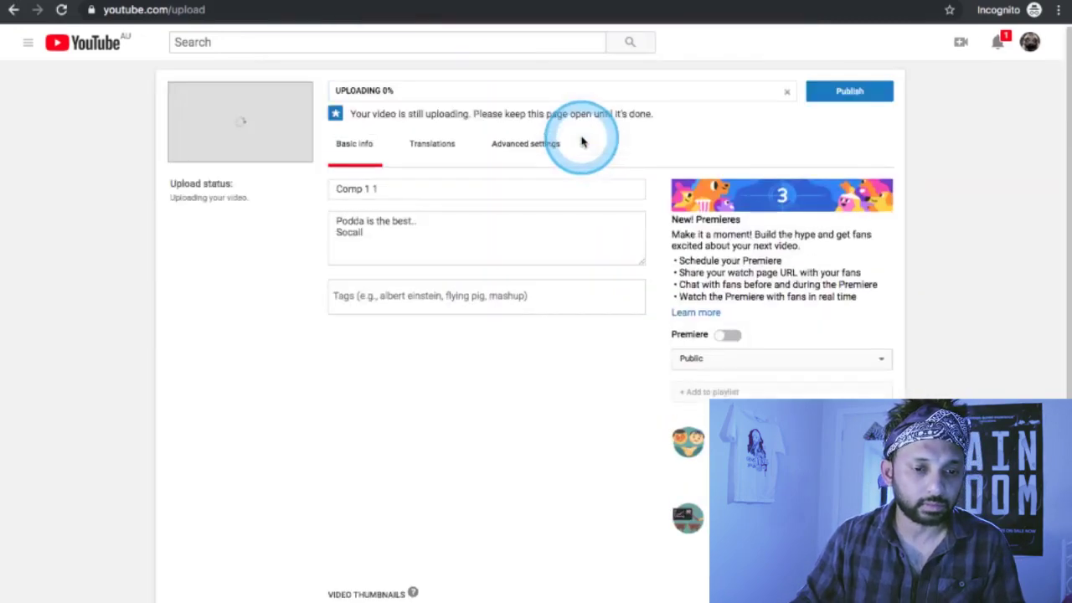
- Title the uploading video Channel Intro
triple_click(403, 192)
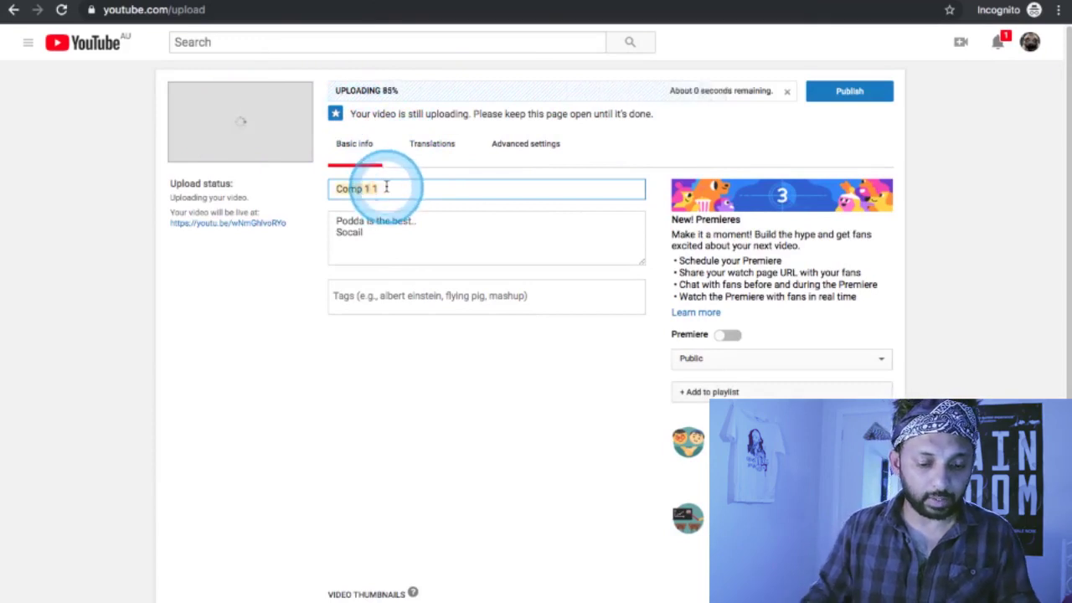
type("Channel ")
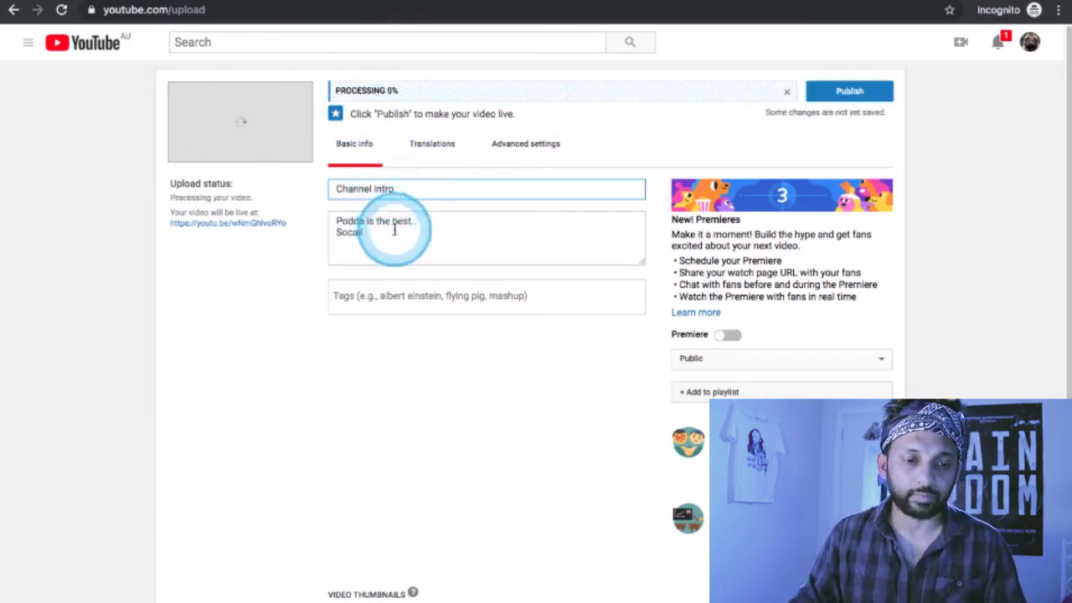
type("Intro")
- Replace the description with "Ada idan mama lankawe pattama youtuber kenek wenawamai... loku loku hina balanawamai.." and add the tags tutu and intro
left_click_drag(377, 227, 340, 219)
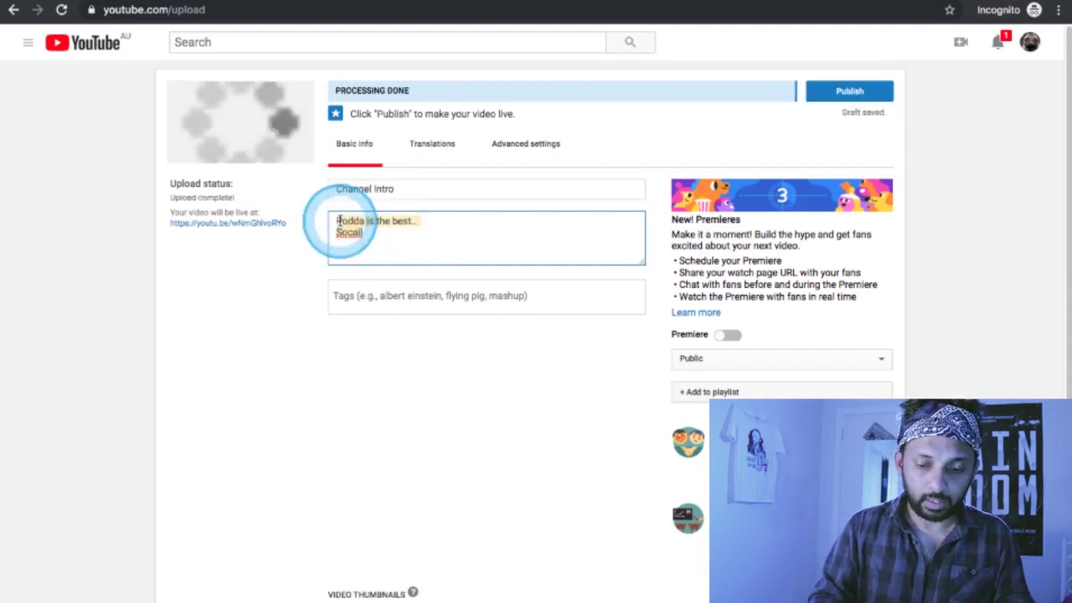
key("BackSpace")
type("Ada i")
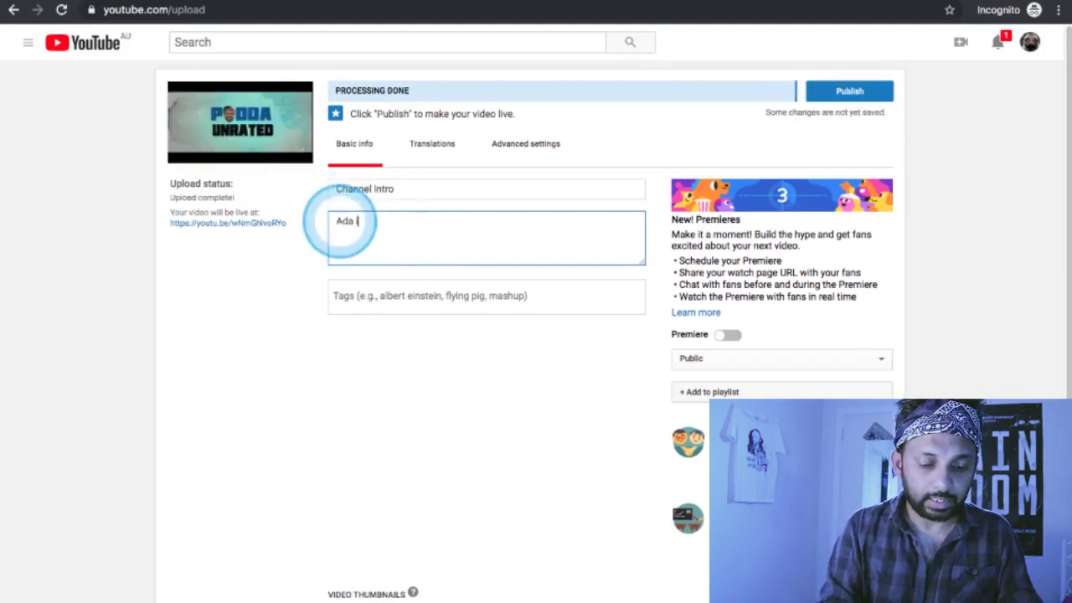
type("dan mama lanjkawe")
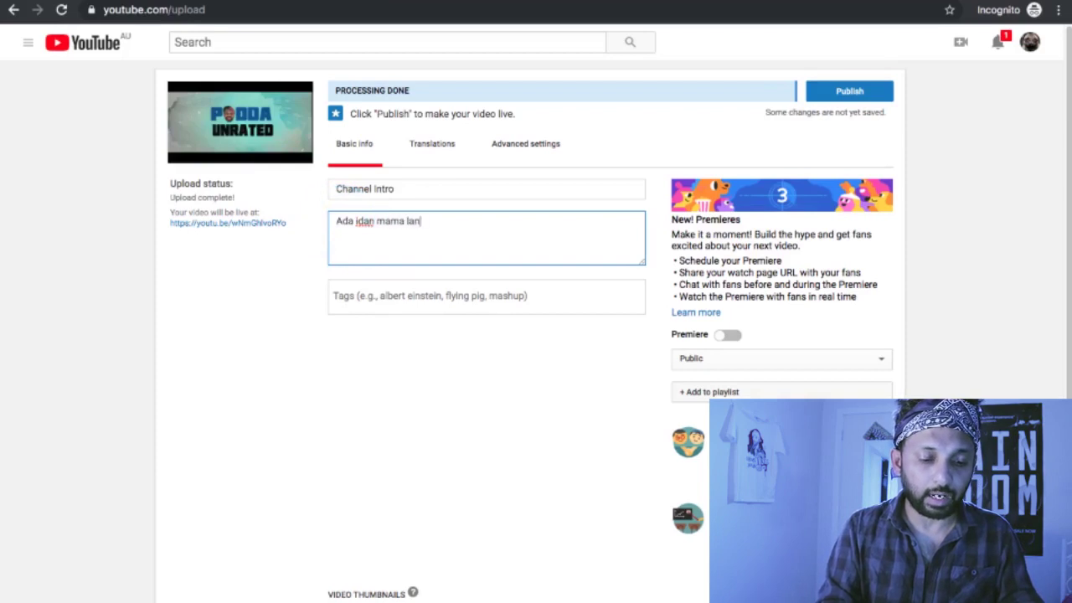
key("BackSpace")
key("BackSpace")
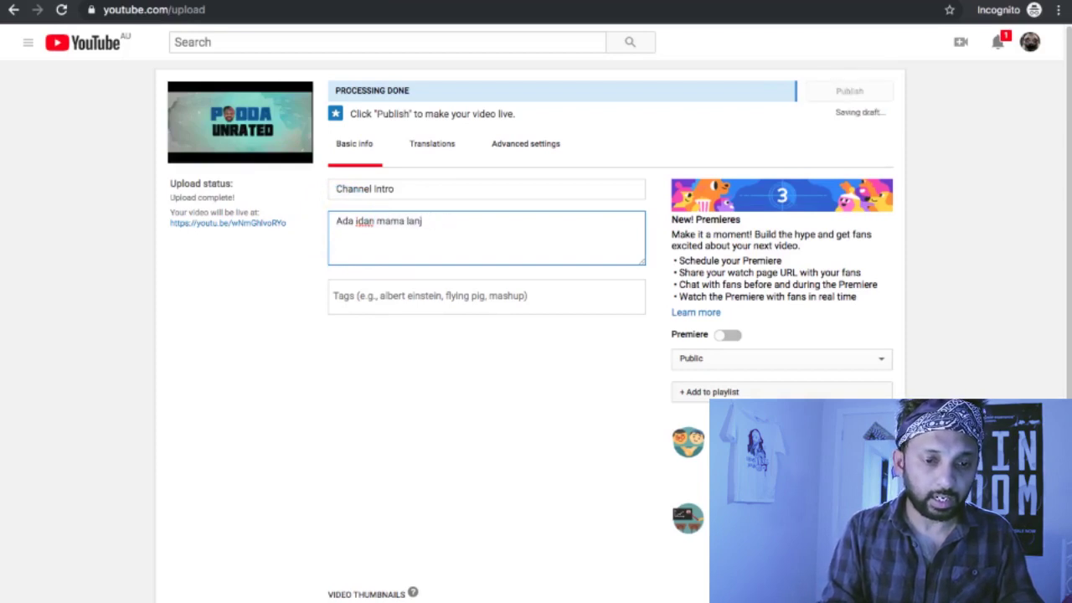
type("kawe patta")
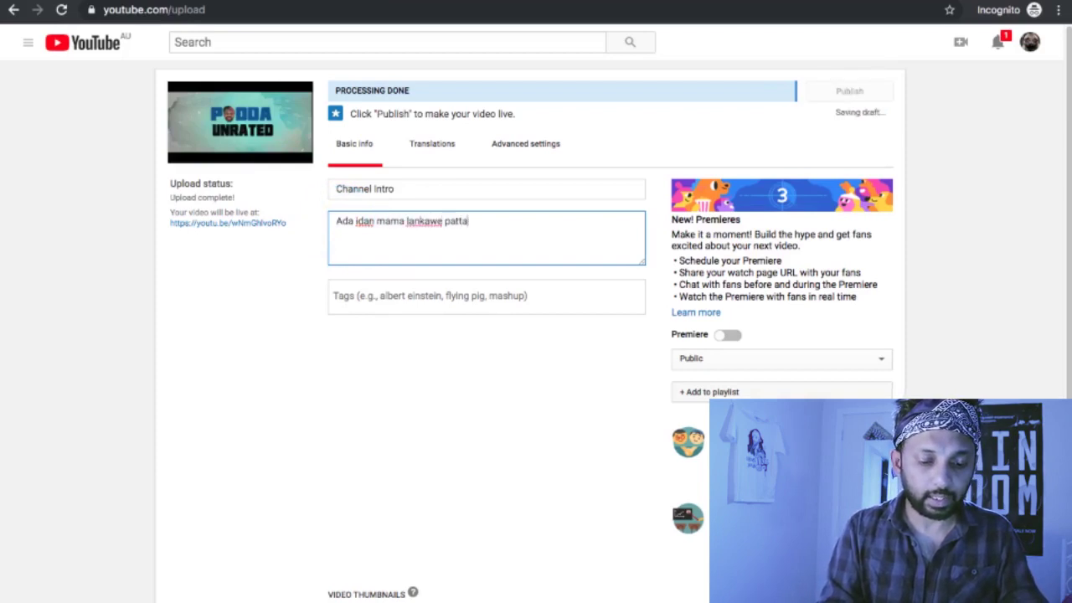
type("ma youtuber kene")
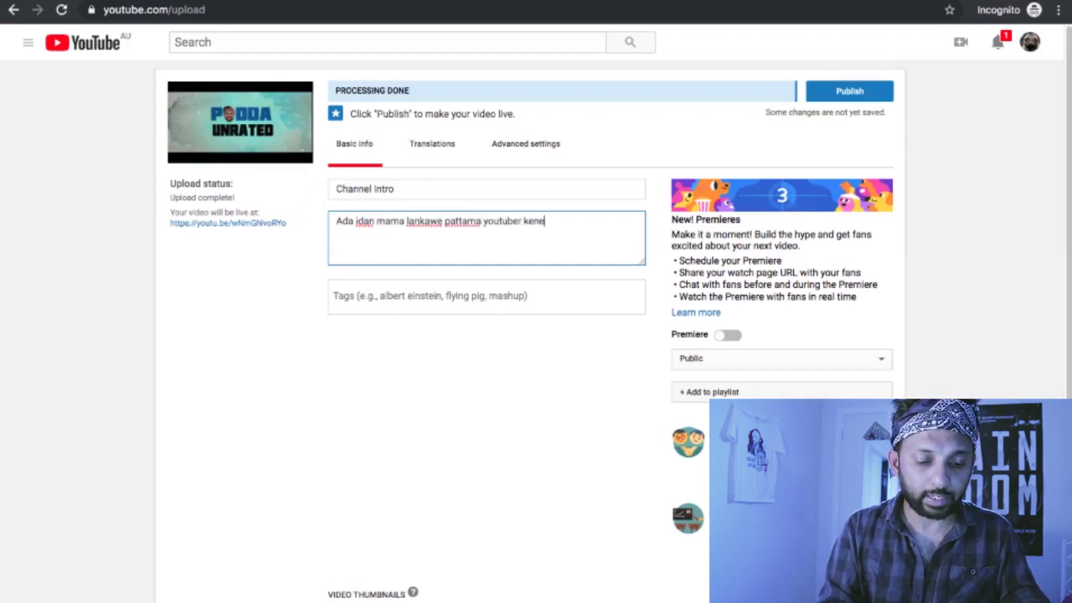
type("k wenawamai... loku lo")
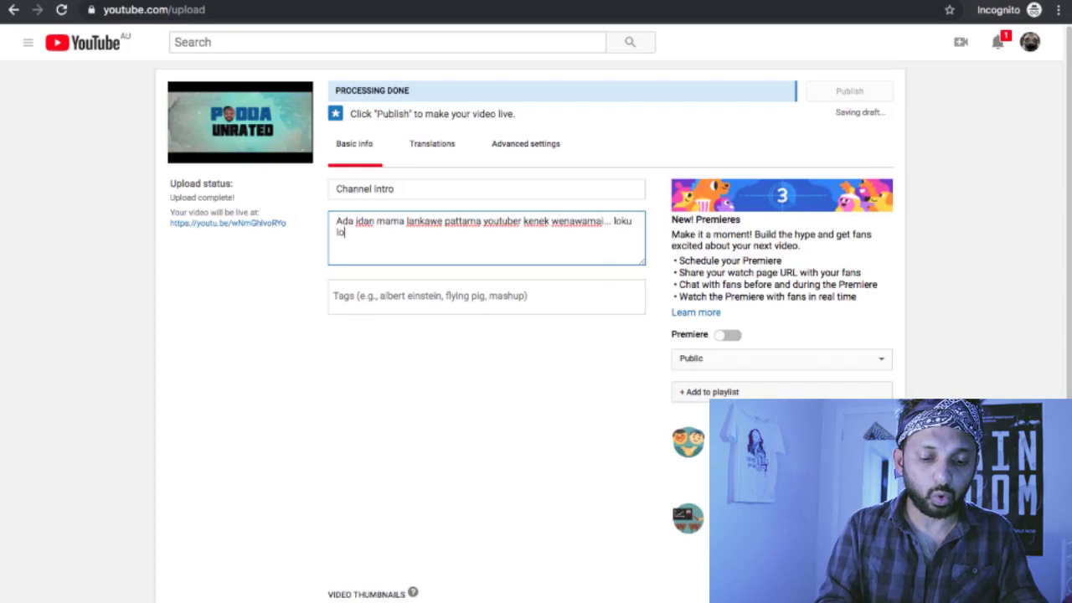
type("balanawamai..")
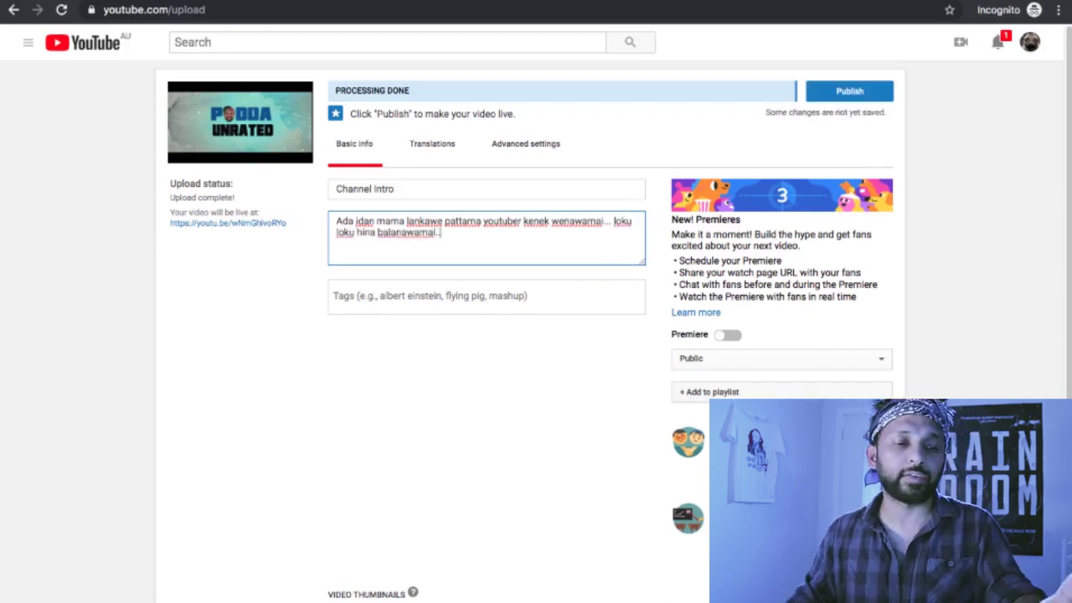
left_click(431, 296)
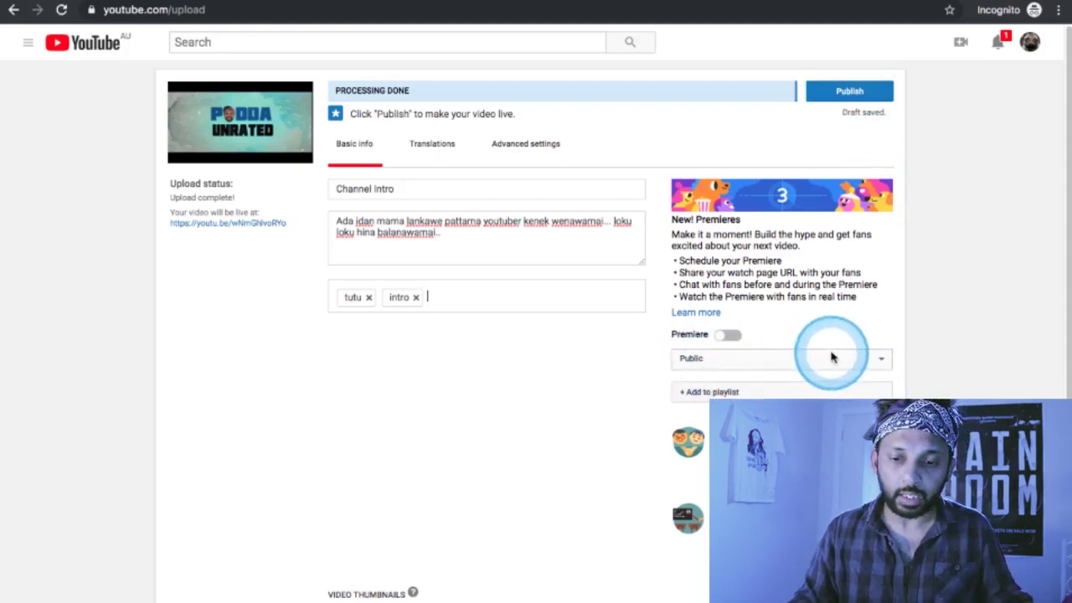
- Review the visibility choices, try the Scheduled option with its publish date, and set the video back to Public
left_click(880, 360)
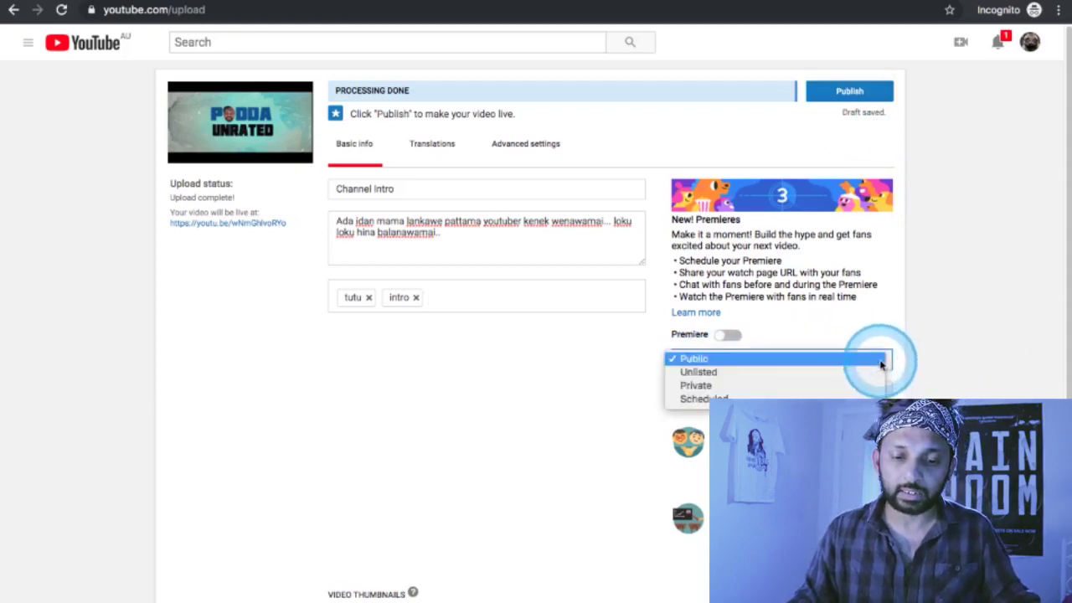
left_click(792, 373)
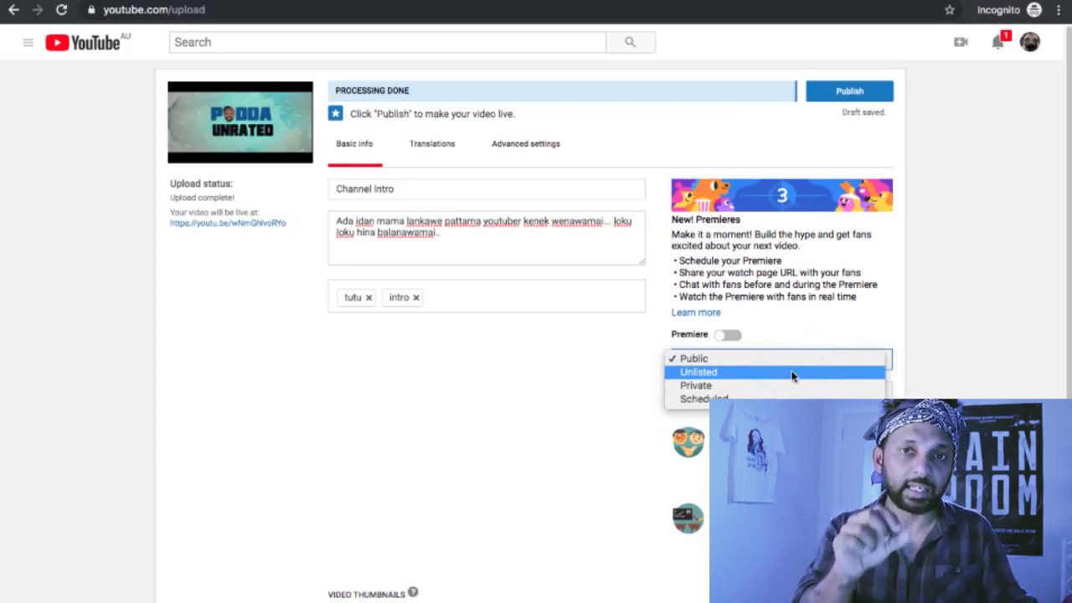
left_click(744, 377)
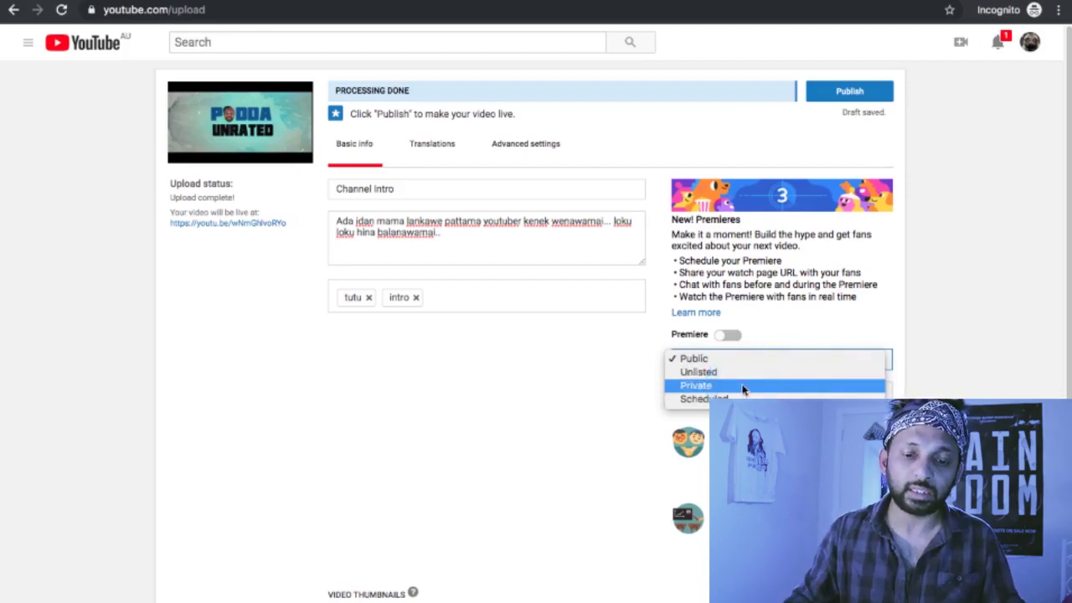
left_click(742, 398)
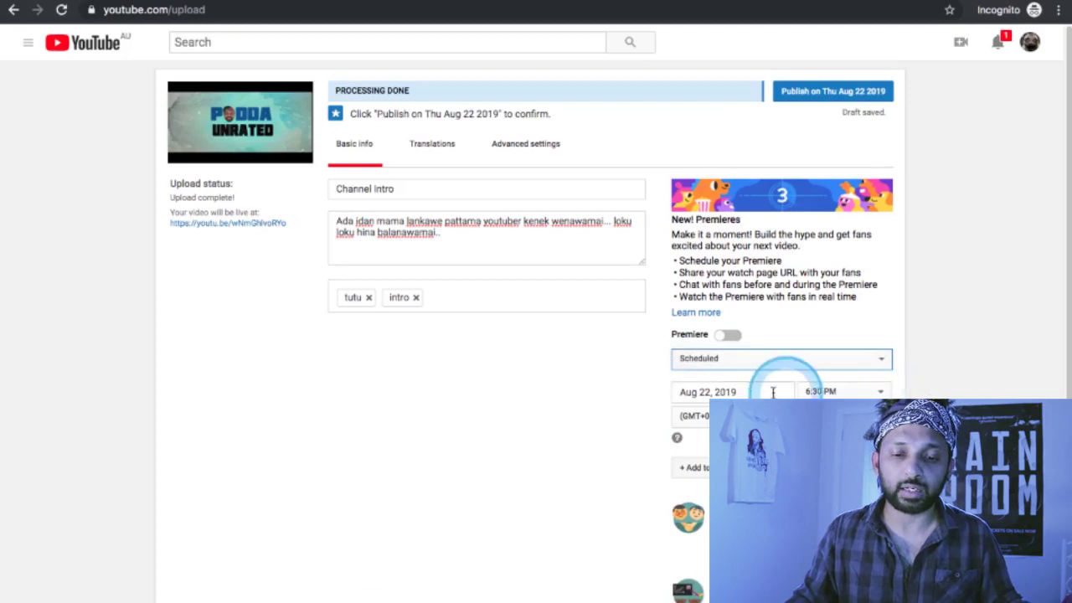
left_click(759, 394)
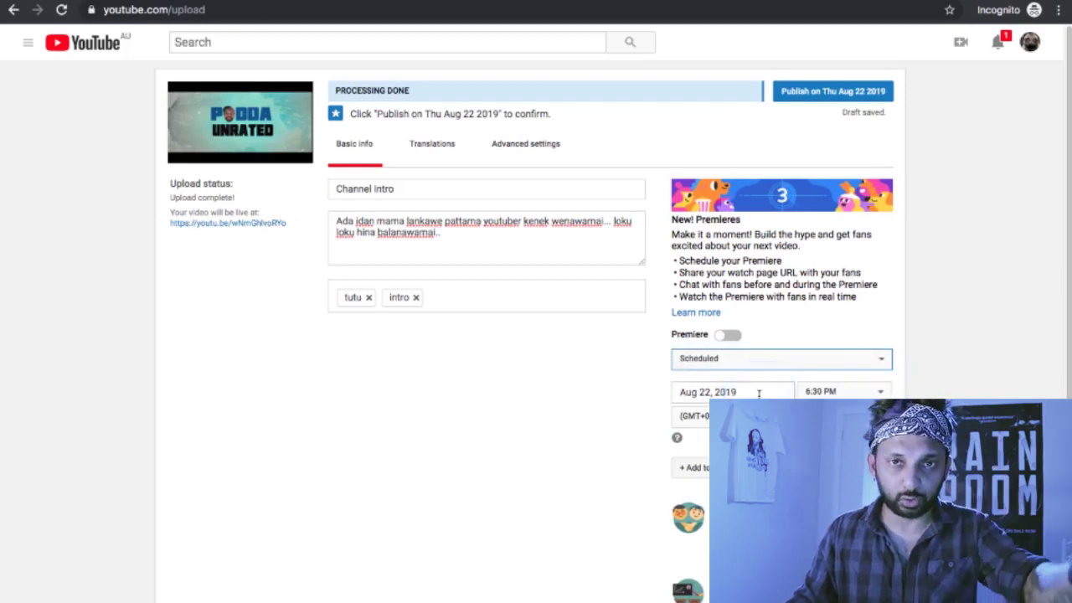
left_click(731, 393)
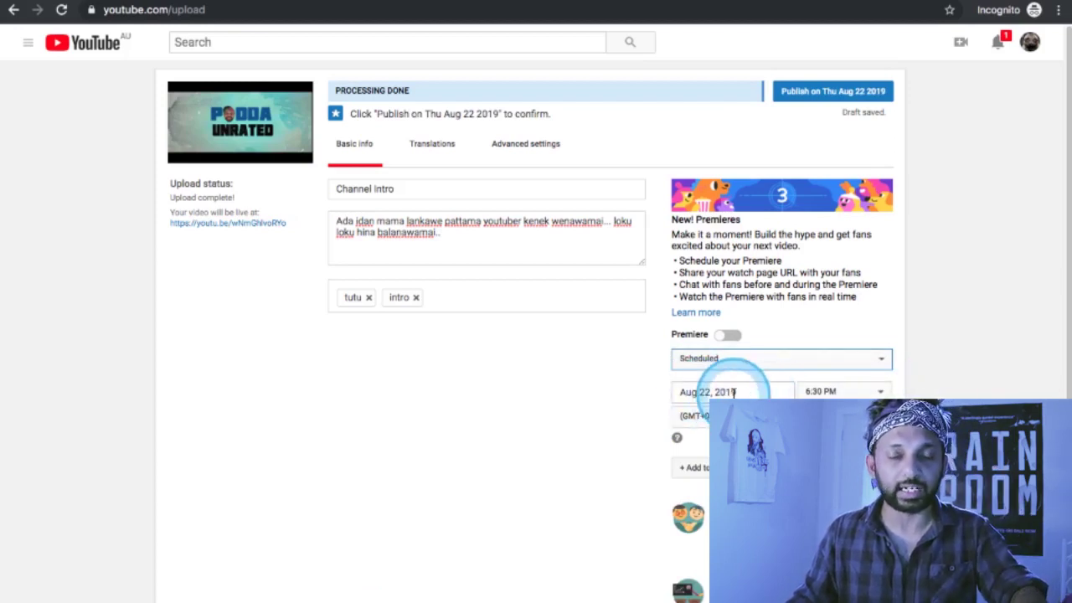
left_click_drag(843, 363, 809, 319)
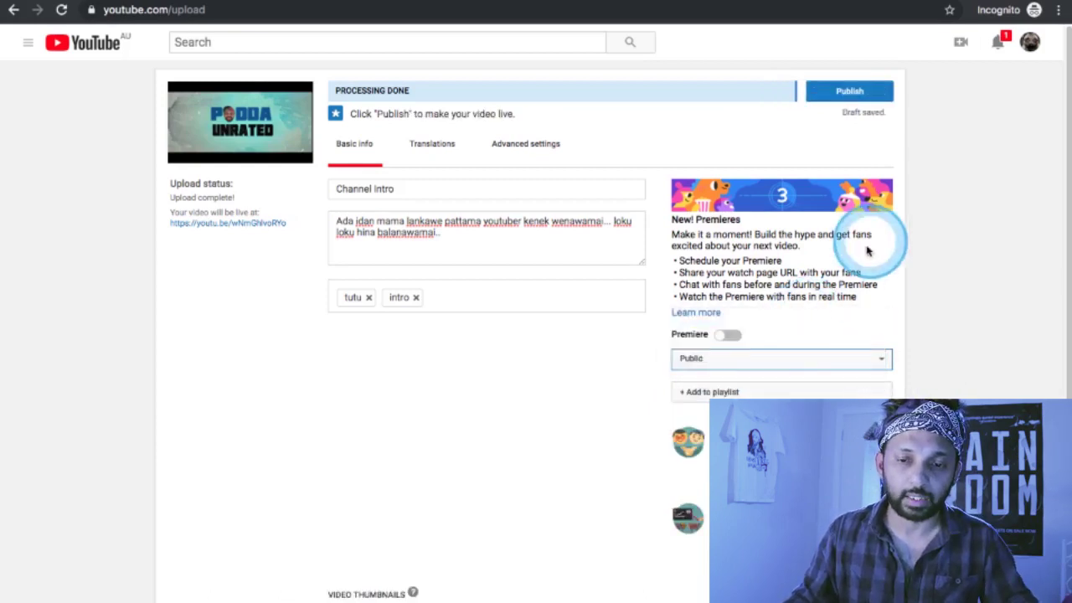
- Publish the Channel Intro video, finish the upload and dismiss the desktop notification about it
left_click(855, 93)
scroll(589, 363, "down", 3)
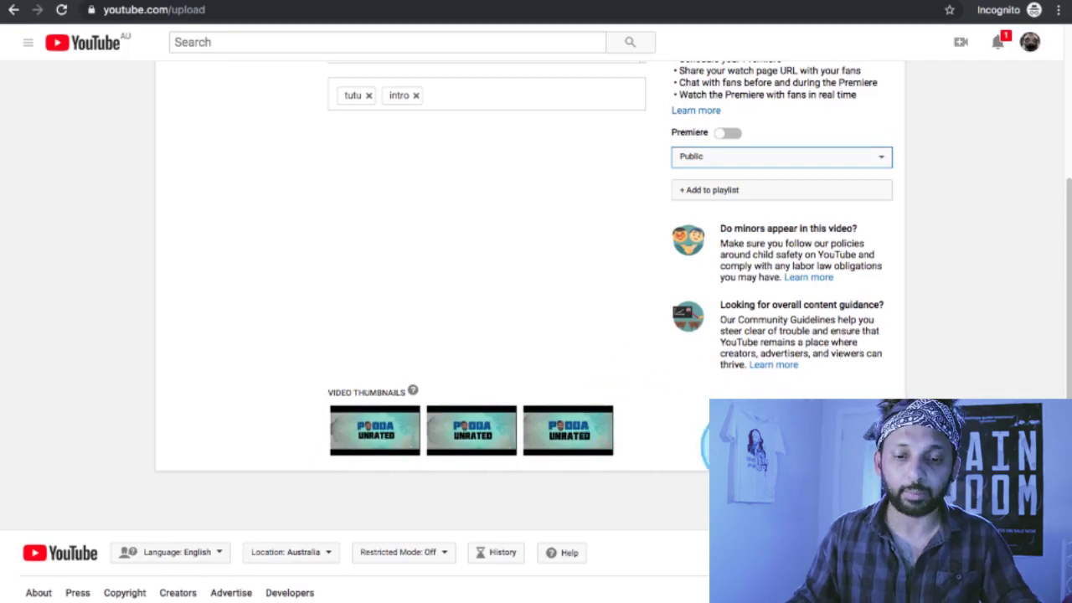
scroll(779, 410, "up", 3)
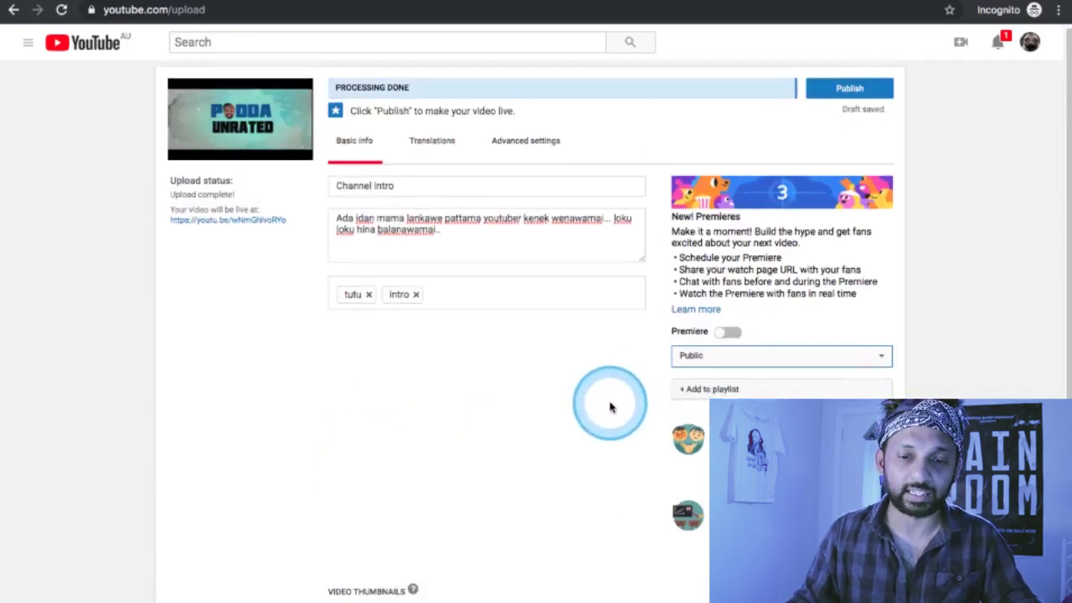
left_click(867, 93)
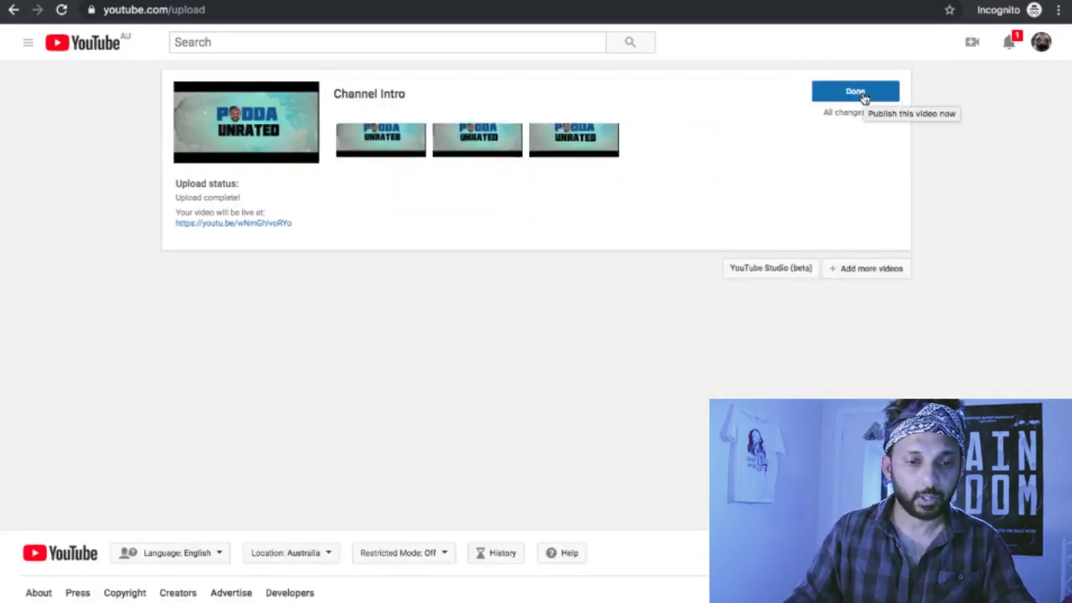
left_click(865, 93)
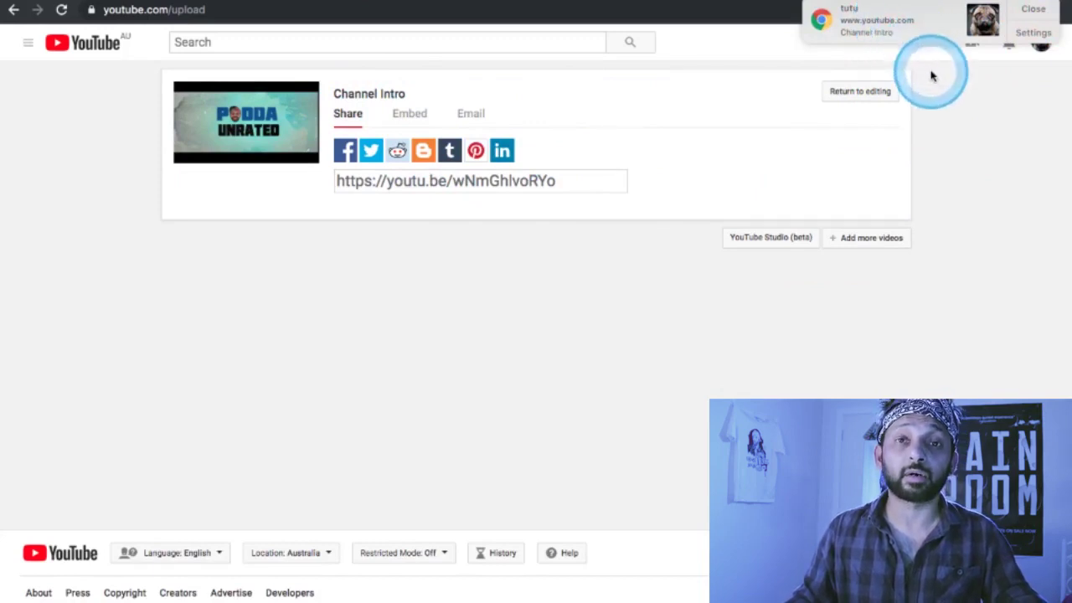
left_click(1026, 10)
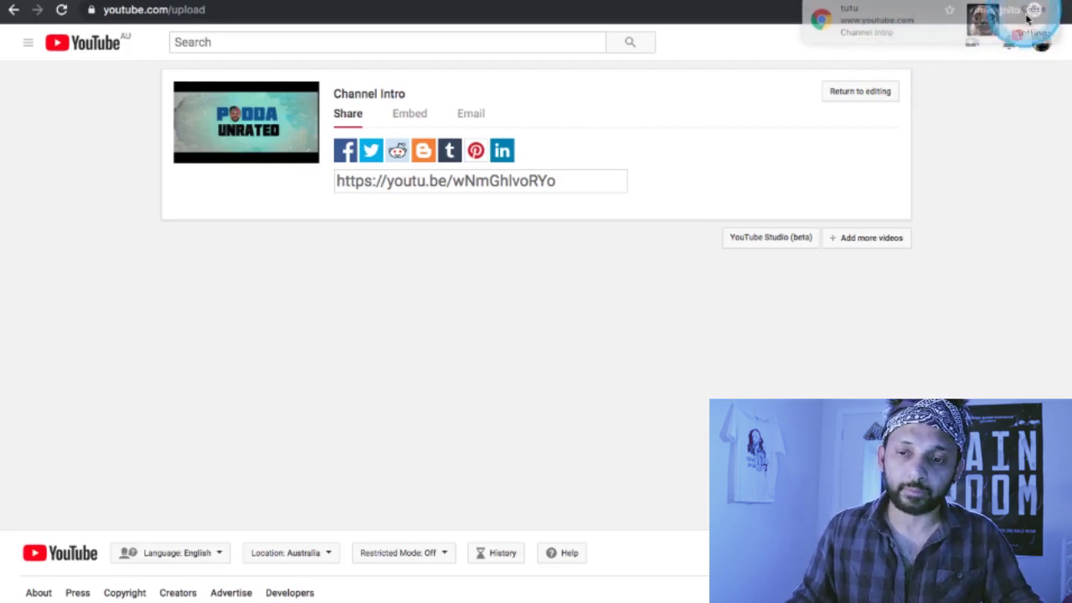
- Check tutu's account menu and the channel's notifications
left_click(1041, 42)
left_click(1041, 42)
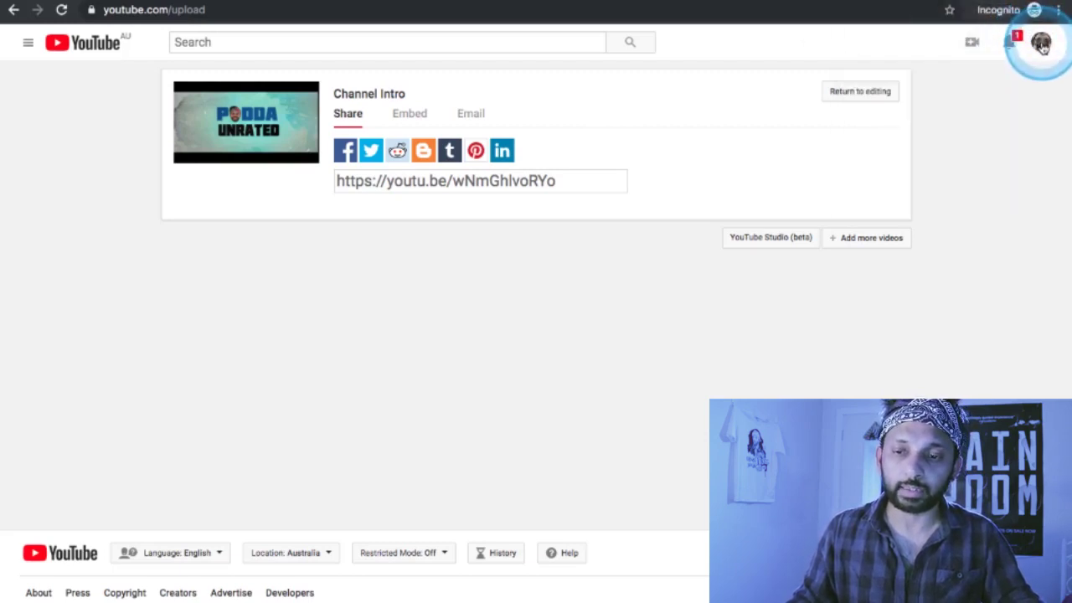
left_click(1041, 43)
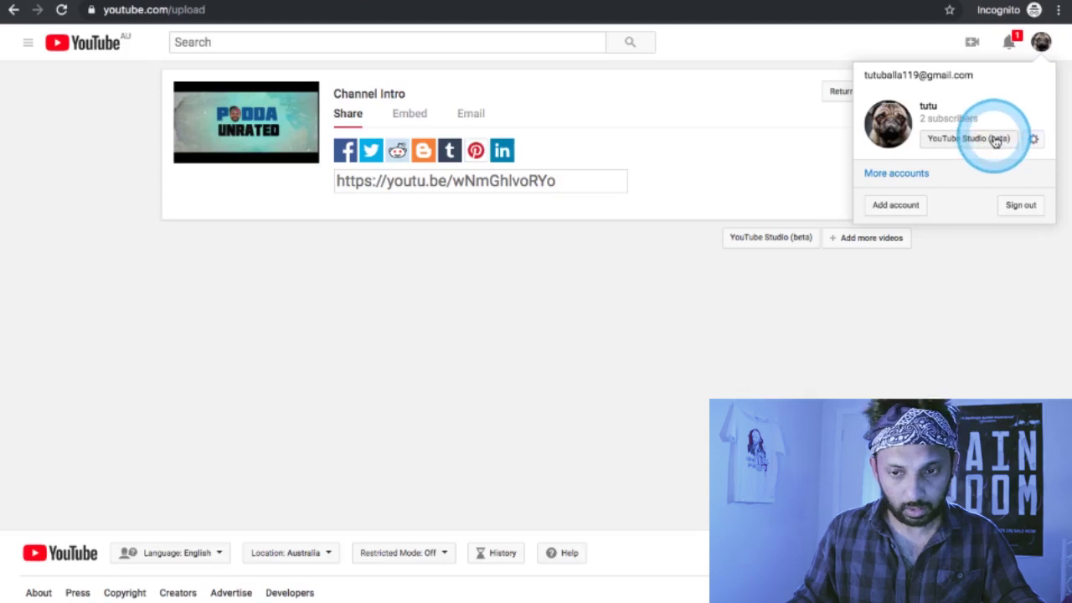
left_click(1011, 44)
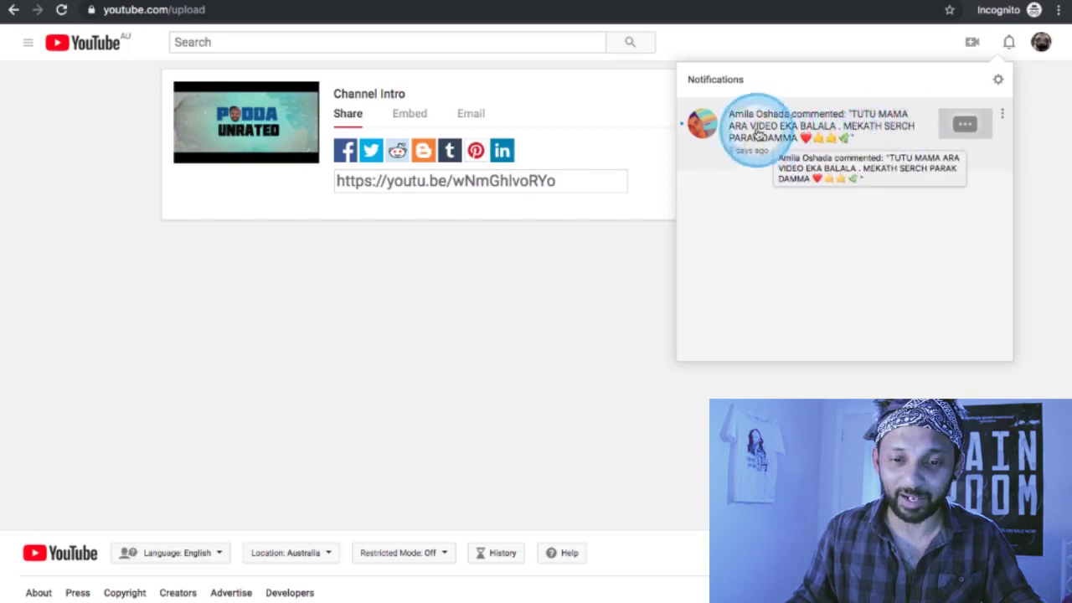
left_click(1043, 42)
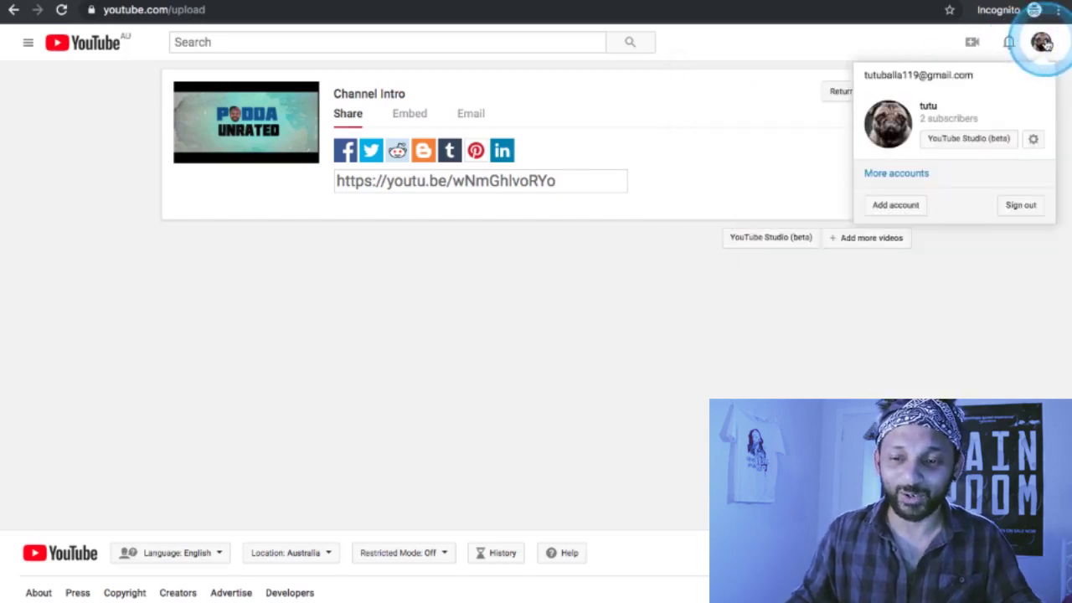
- Leave the Google About me page and open YouTube's home page
left_click(969, 140)
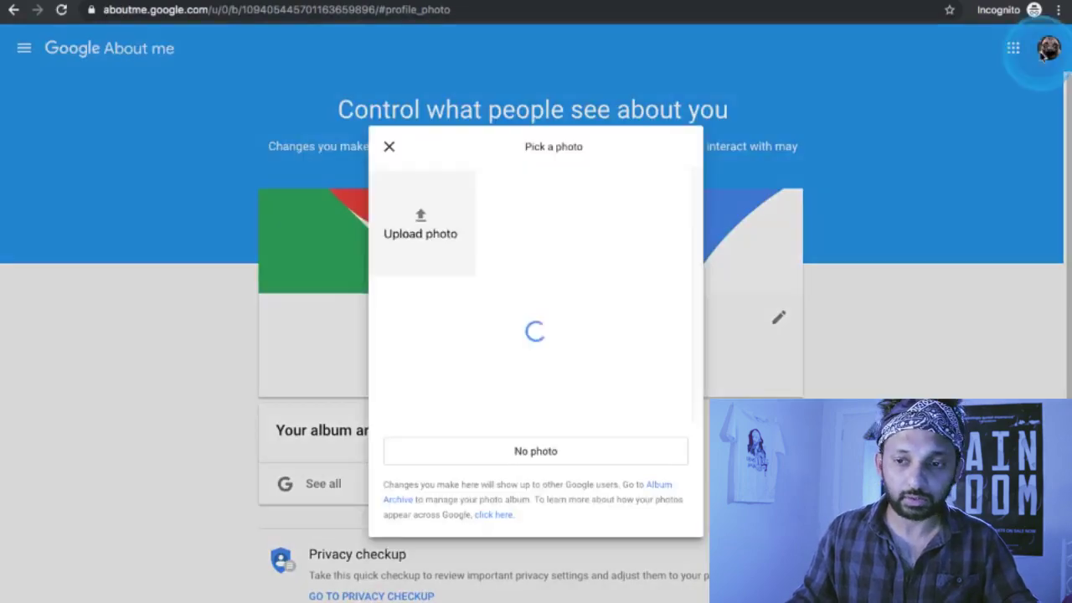
left_click(1043, 55)
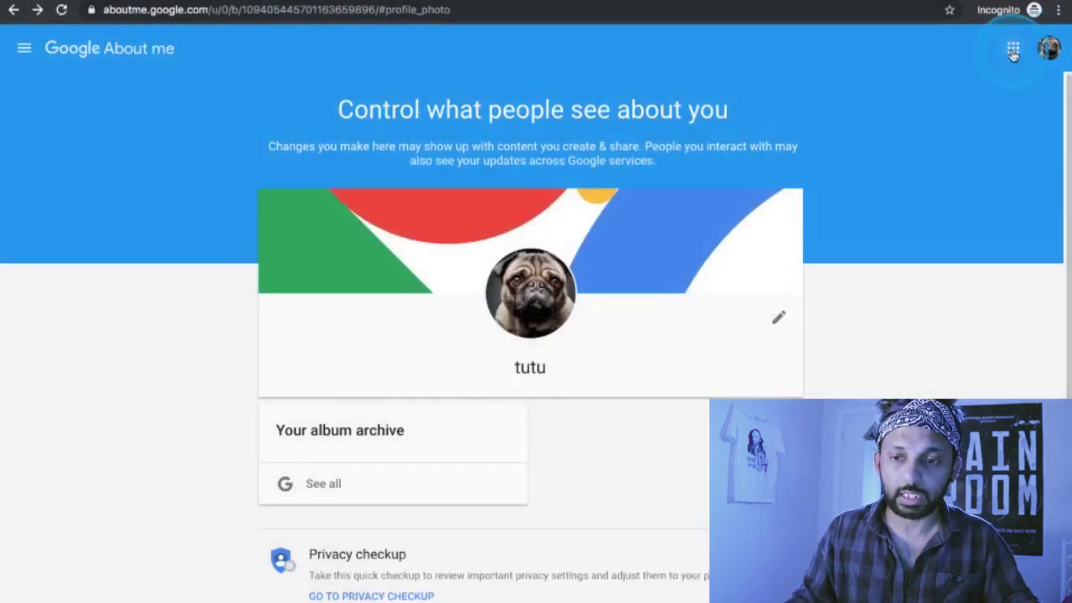
left_click(1014, 50)
left_click(882, 123)
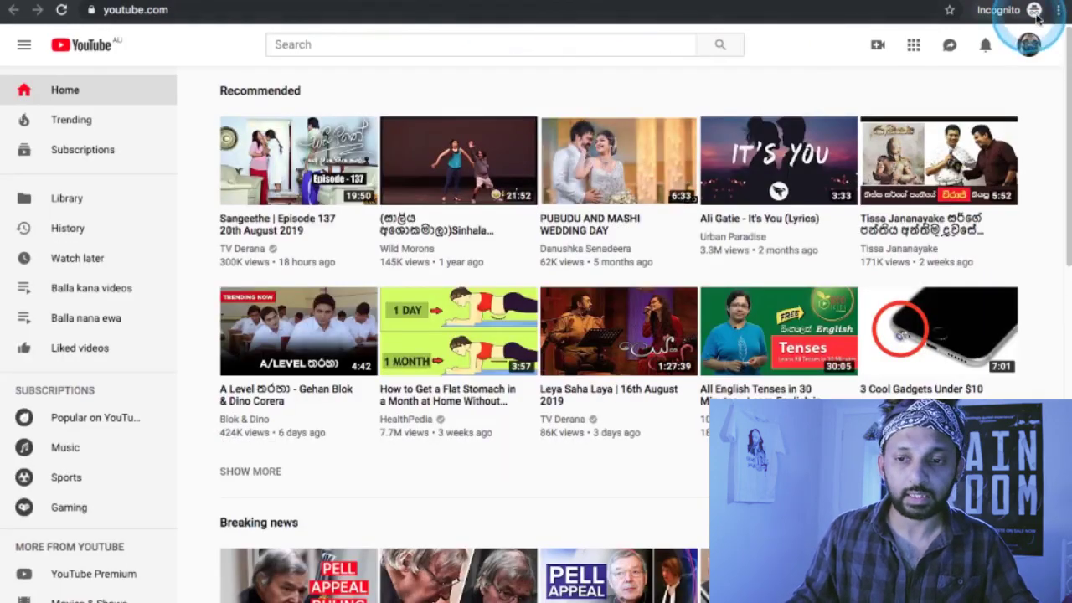
- Open tutu's channel for customization and look over its home layout for returning subscribers
left_click(1027, 47)
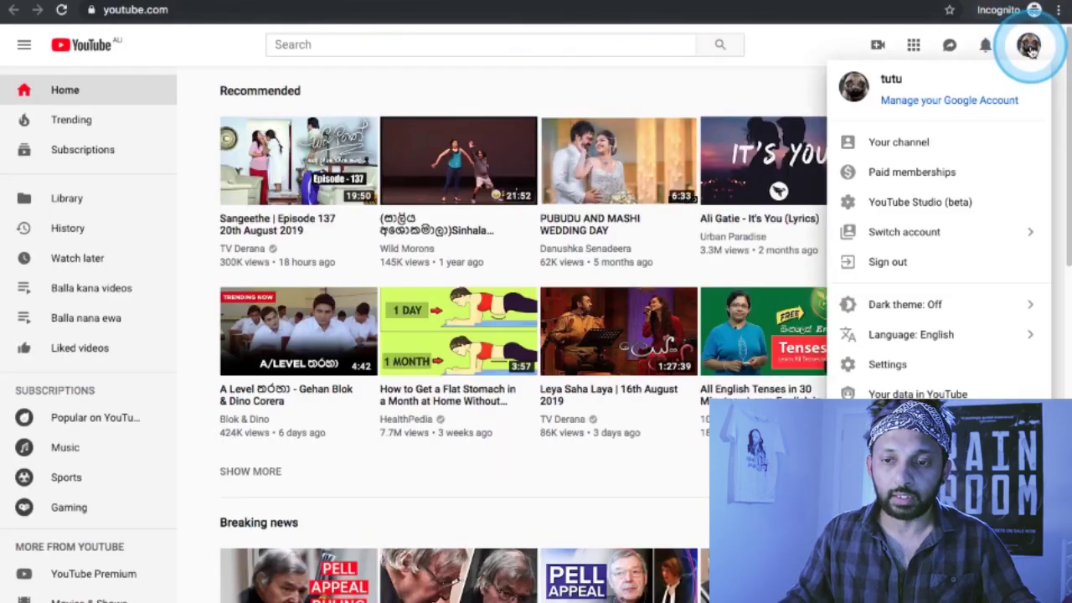
left_click(922, 145)
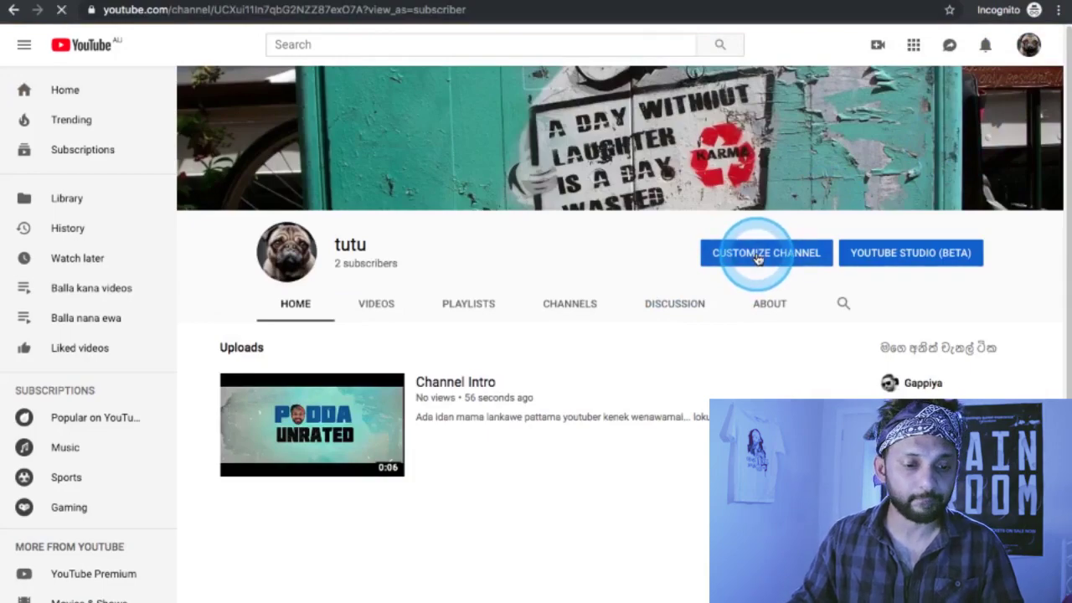
left_click(758, 254)
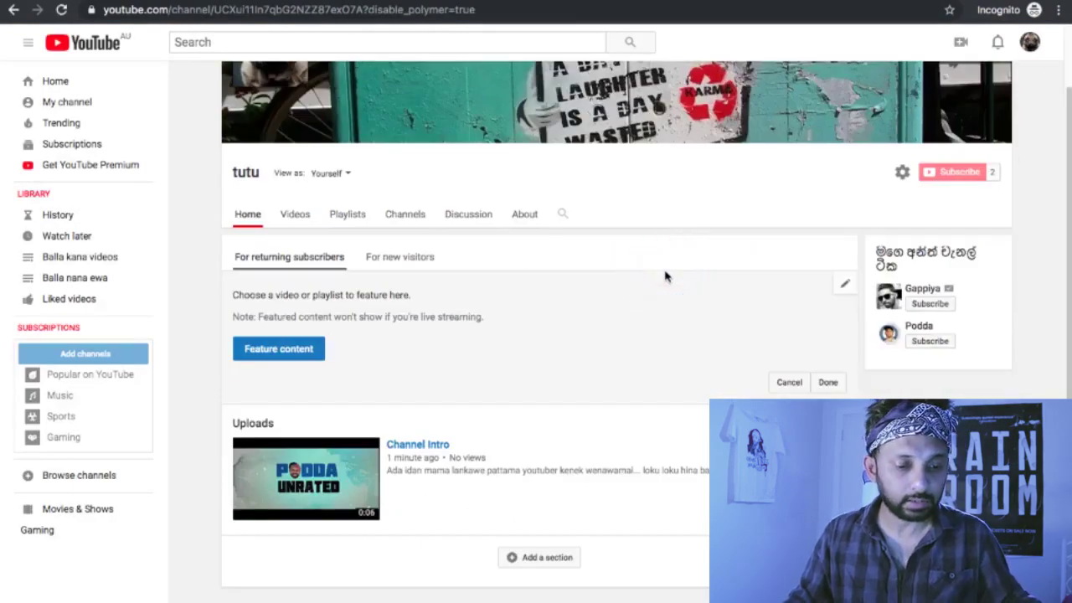
scroll(661, 278, "down", 2)
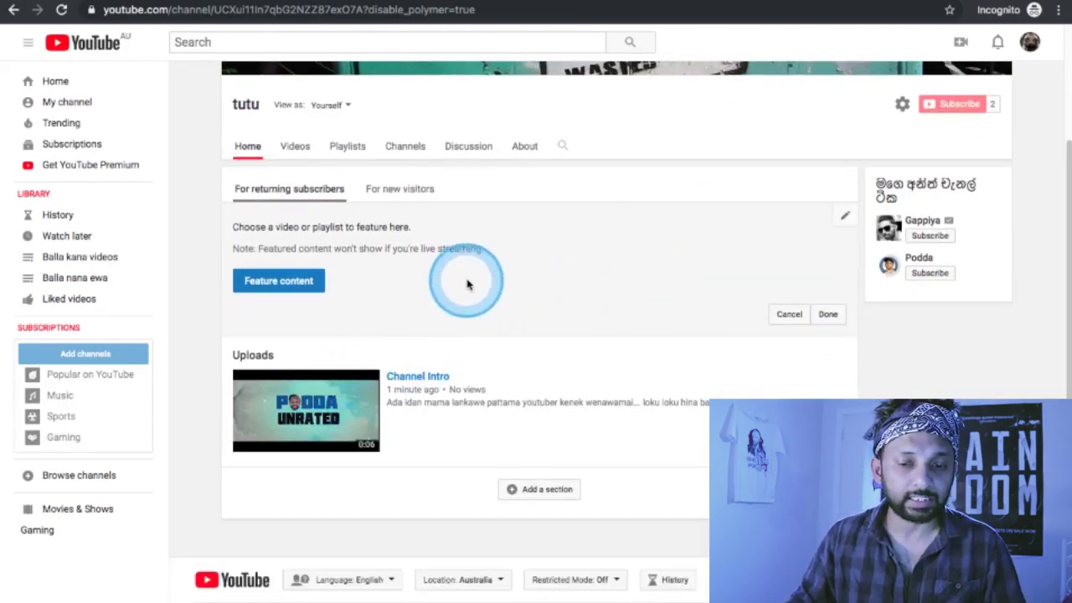
scroll(469, 283, "up", 1)
scroll(474, 285, "up", 1)
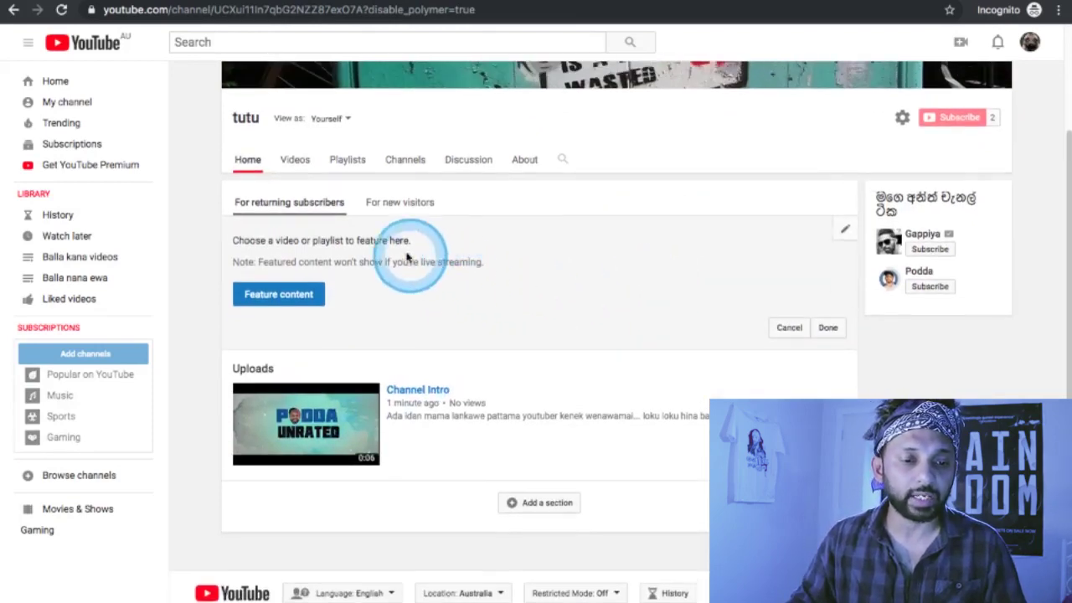
- Set the Channel Intro video as tutu's channel trailer for new visitors and save it
left_click(400, 203)
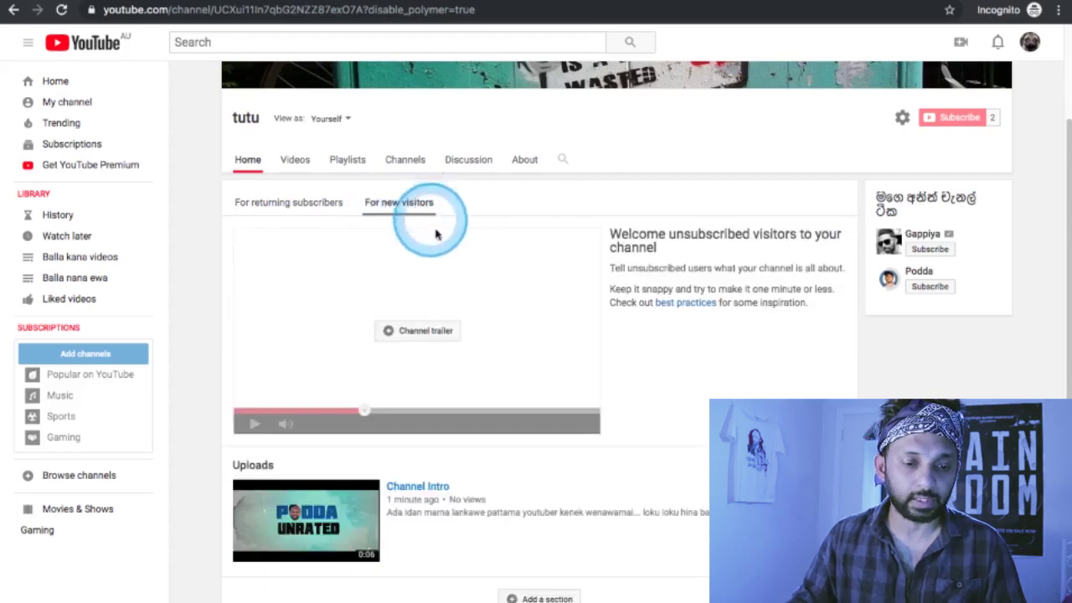
left_click(426, 334)
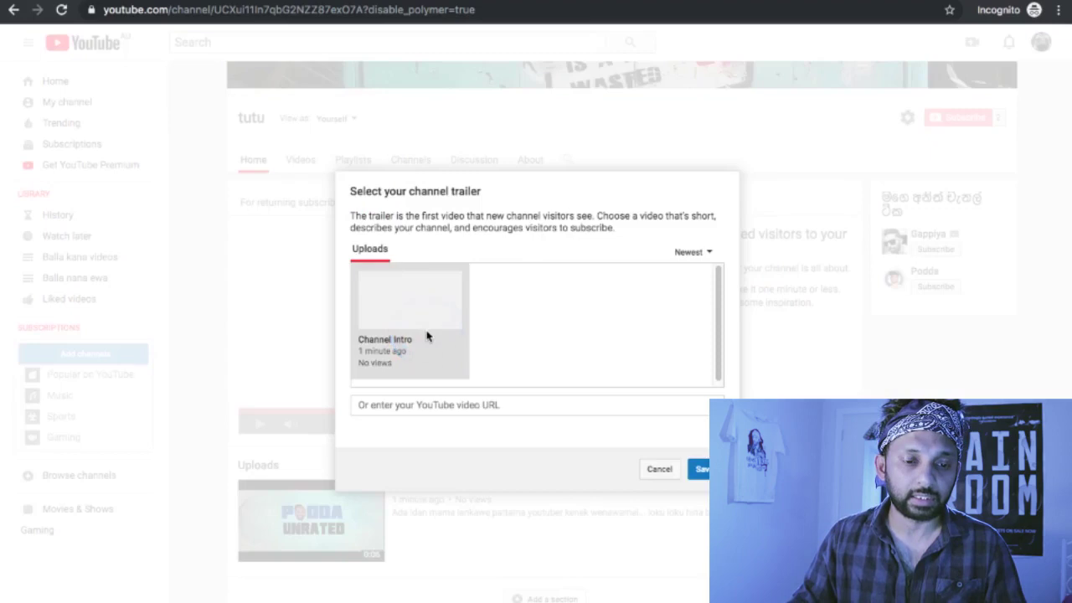
left_click(410, 335)
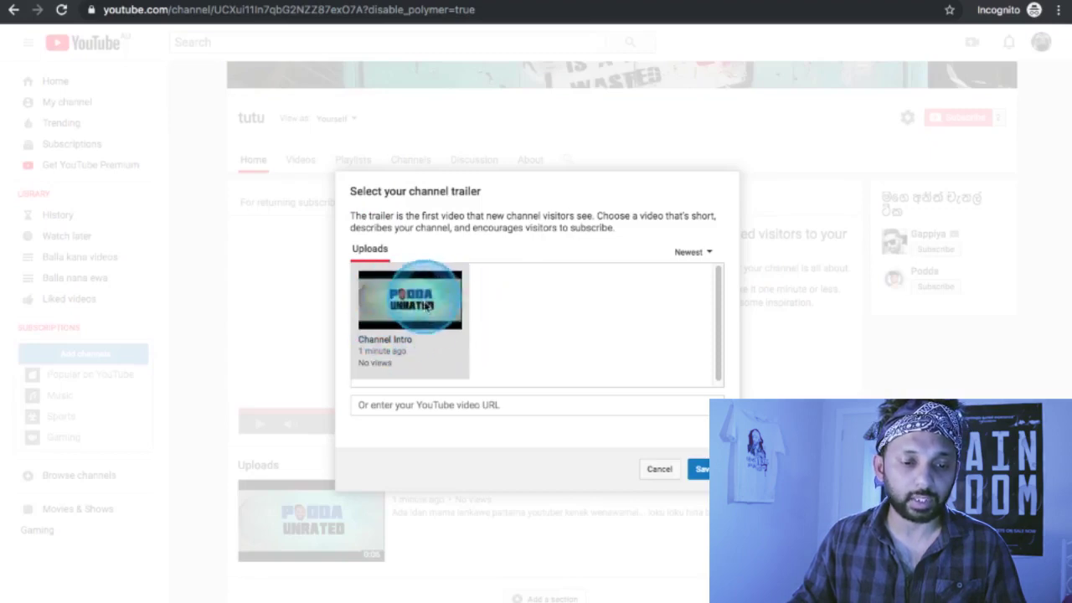
left_click(402, 315)
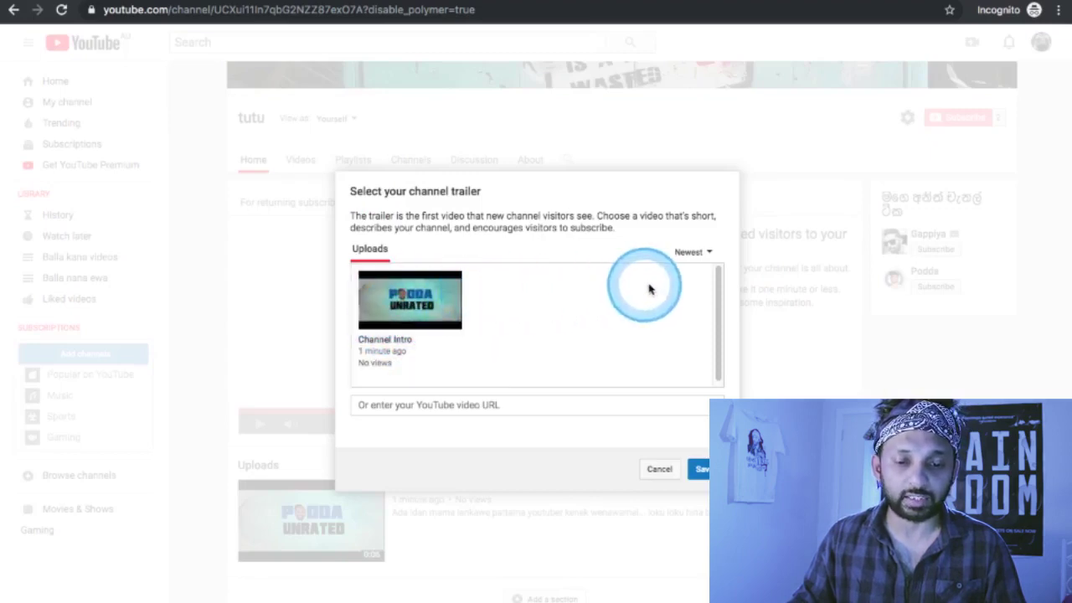
left_click(560, 293)
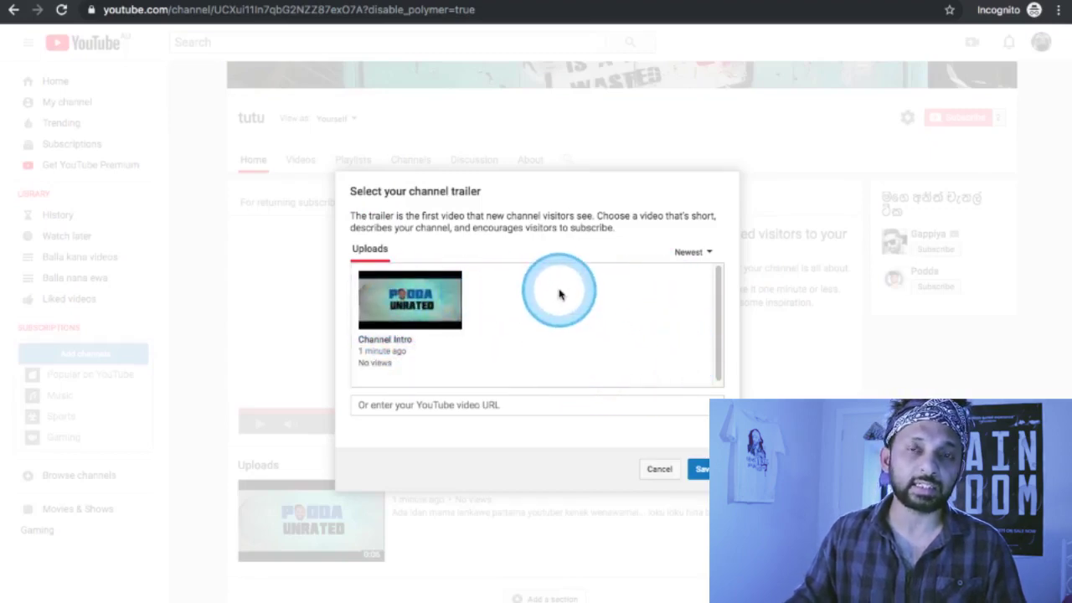
left_click(411, 303)
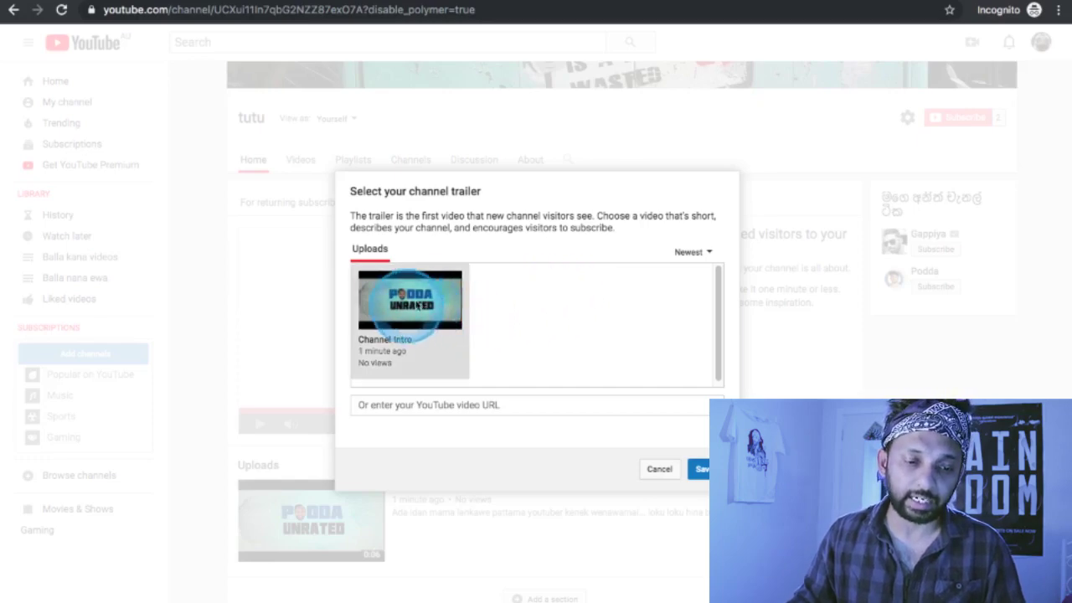
left_click(433, 301)
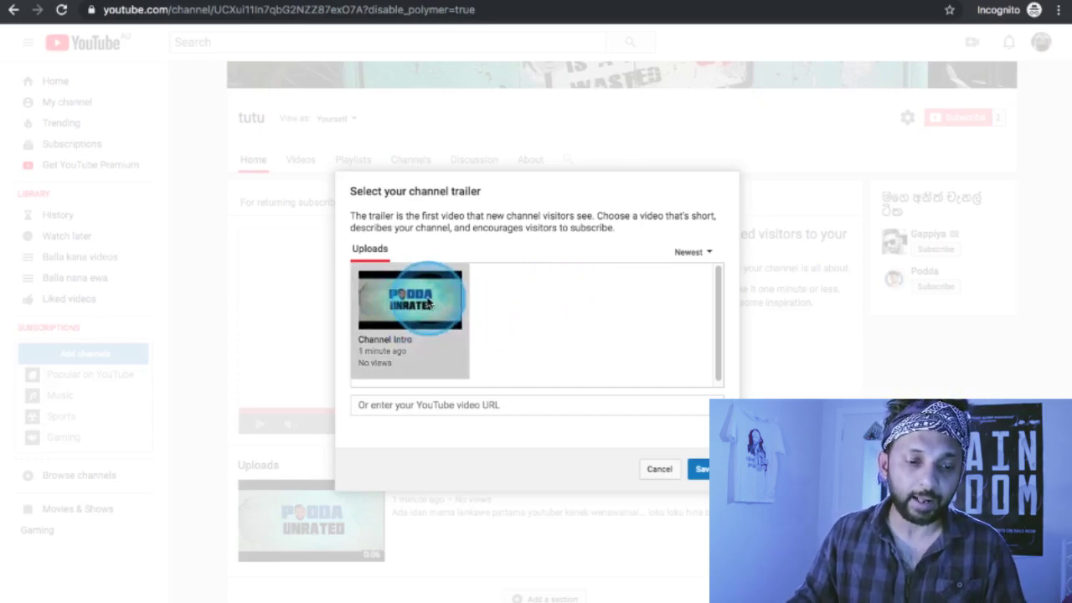
left_click(621, 374)
left_click(696, 468)
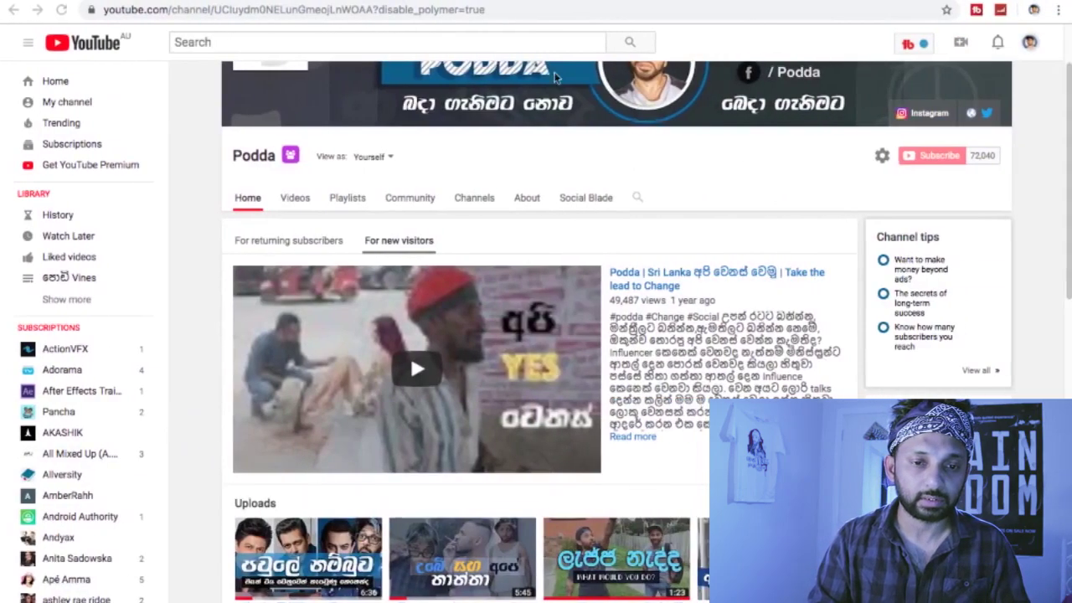
- In the browser window signed in to the Podda account, search YouTube for "tutu balla" and open the tutu channel
left_click(465, 41)
type("tutu")
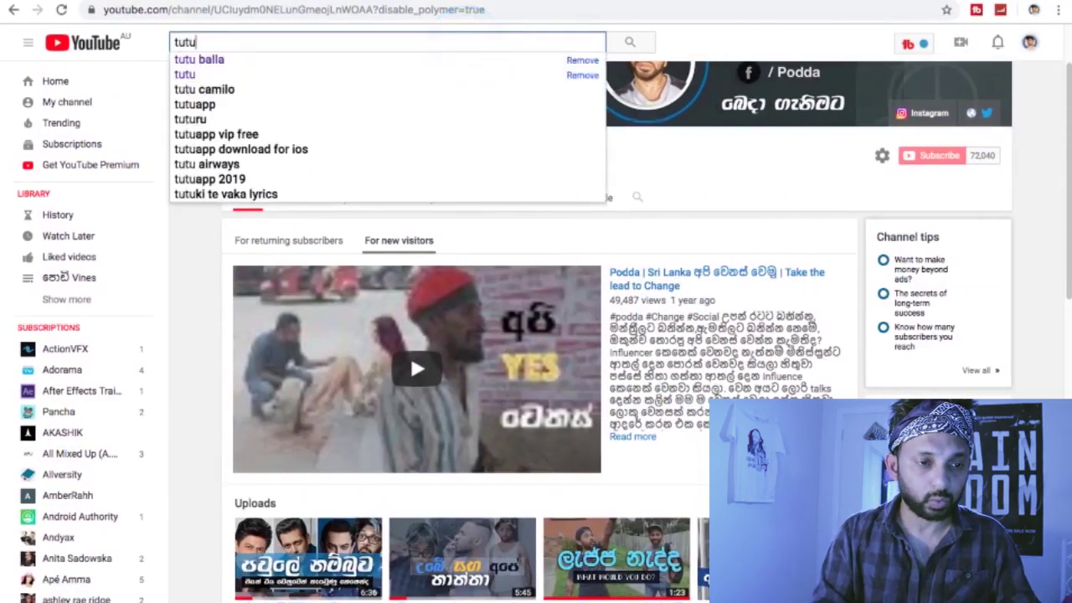
left_click(410, 74)
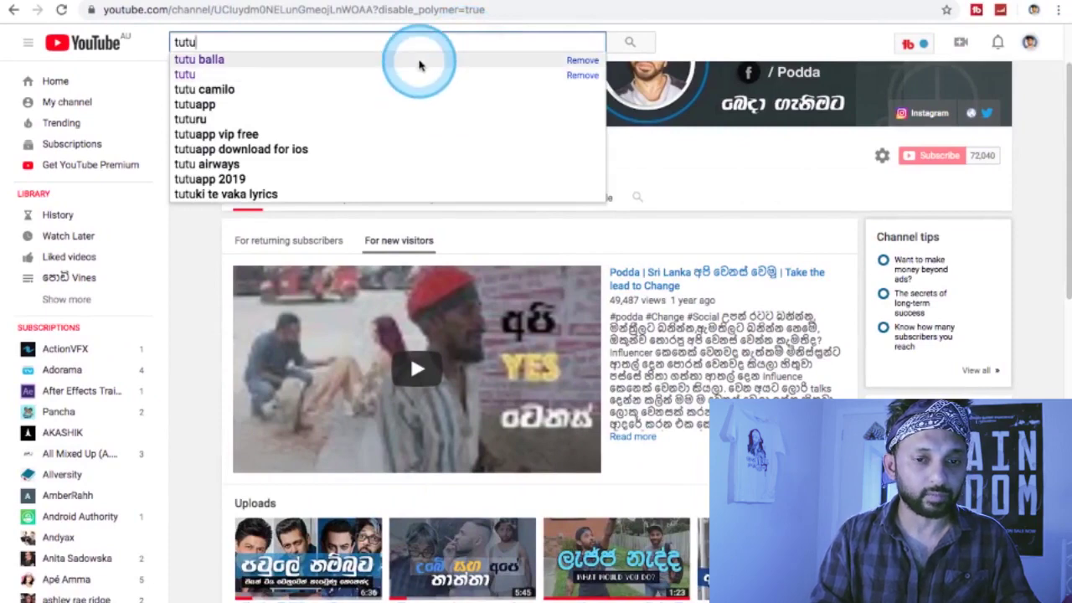
left_click(419, 60)
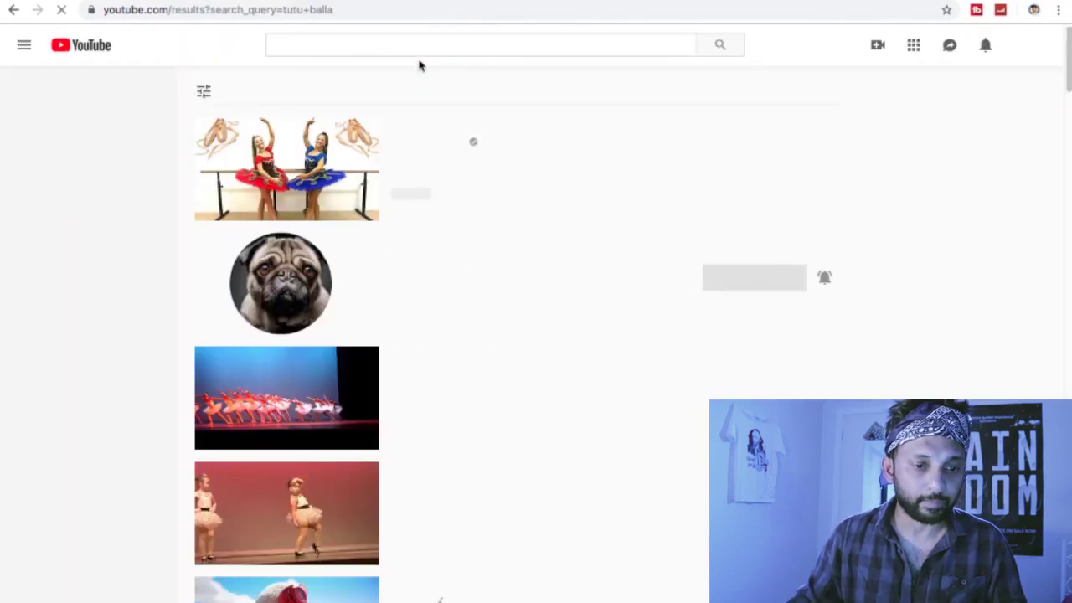
left_click(410, 262)
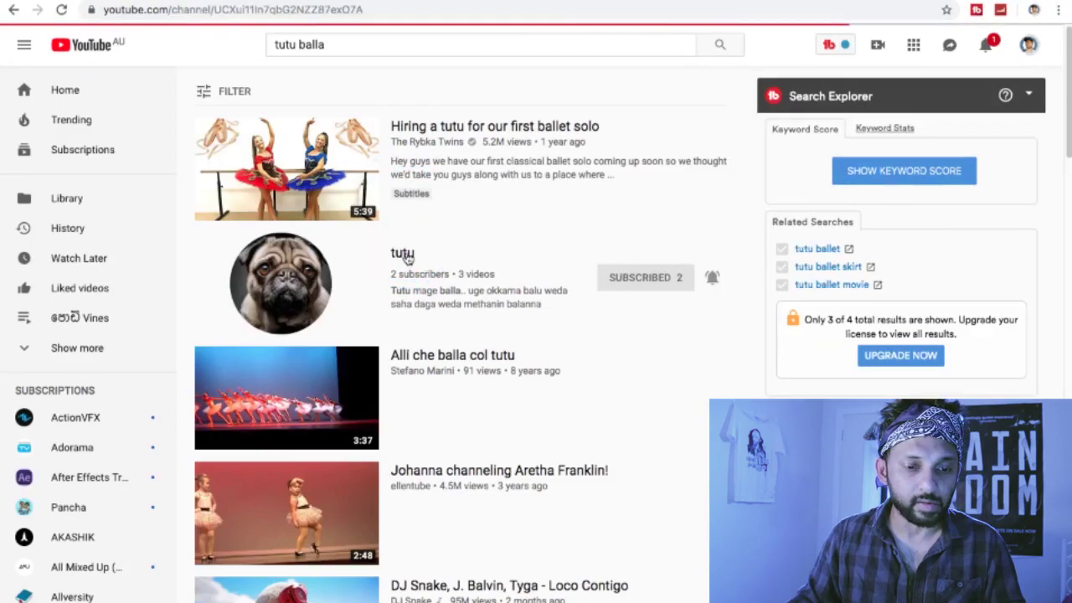
- Look over tutu's public home page and its uploaded videos as a subscriber
left_click(444, 247)
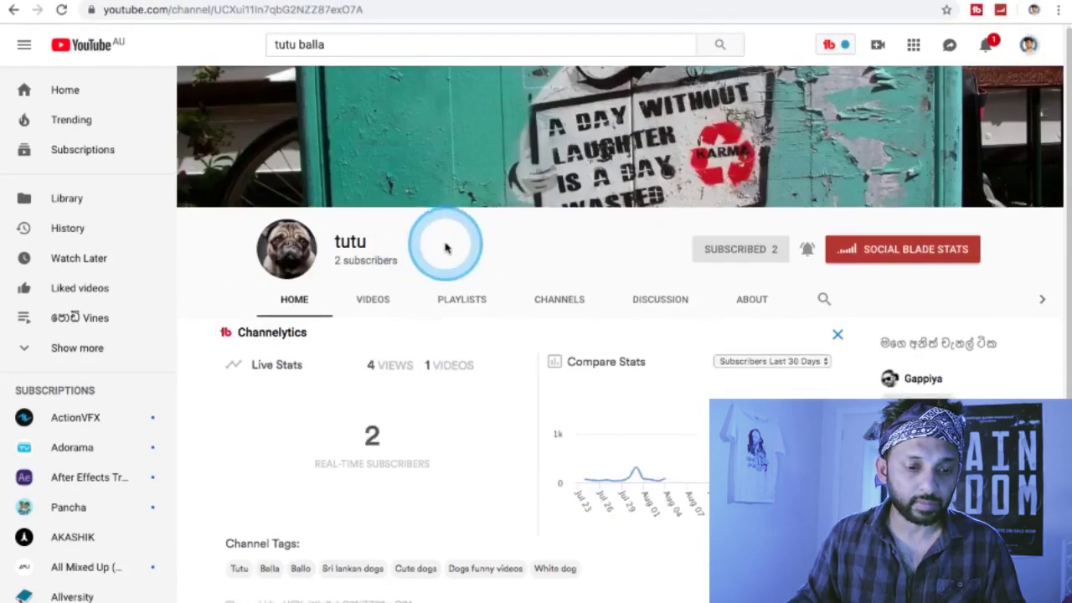
scroll(443, 245, "down", 3)
left_click(427, 518)
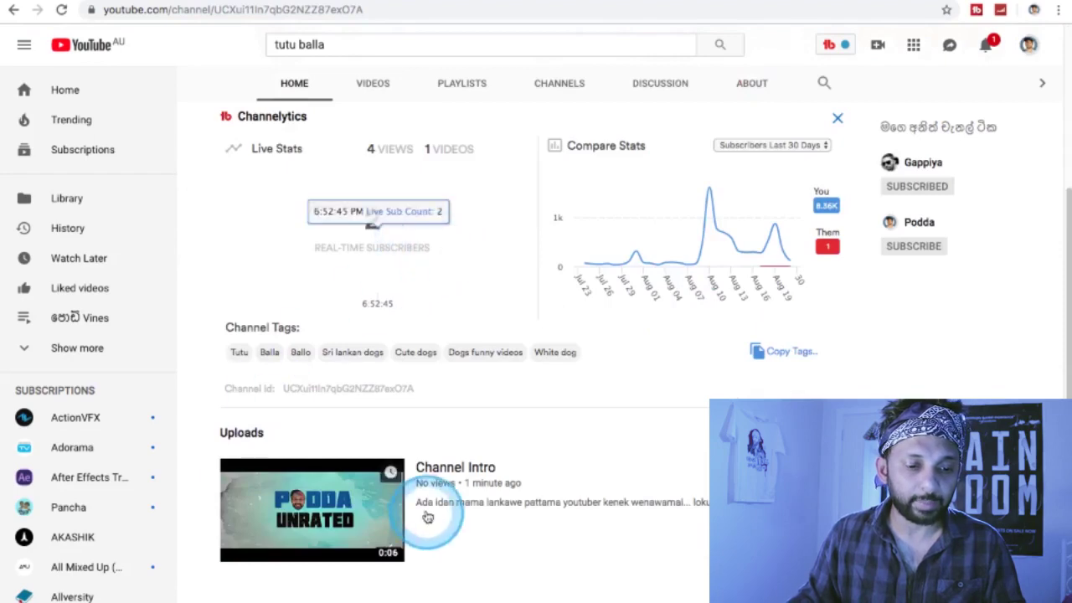
left_click(366, 94)
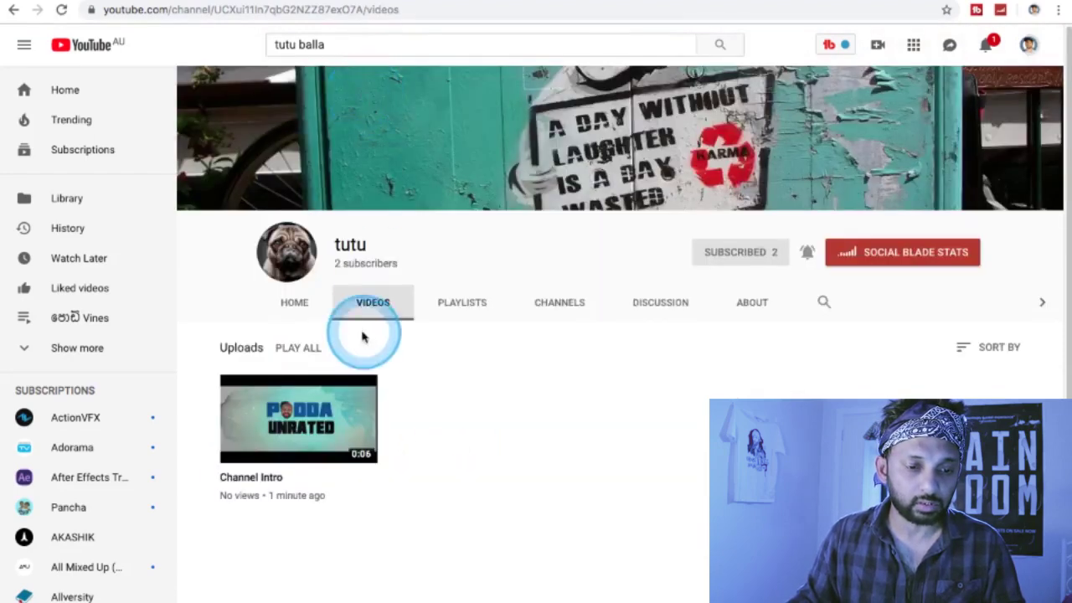
left_click(294, 304)
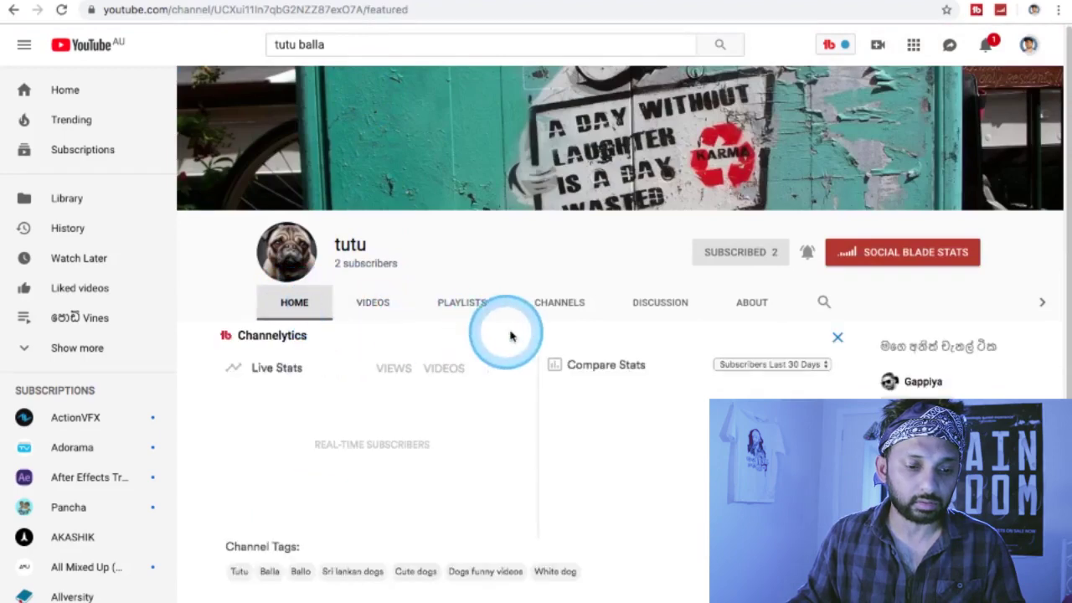
scroll(510, 336, "down", 3)
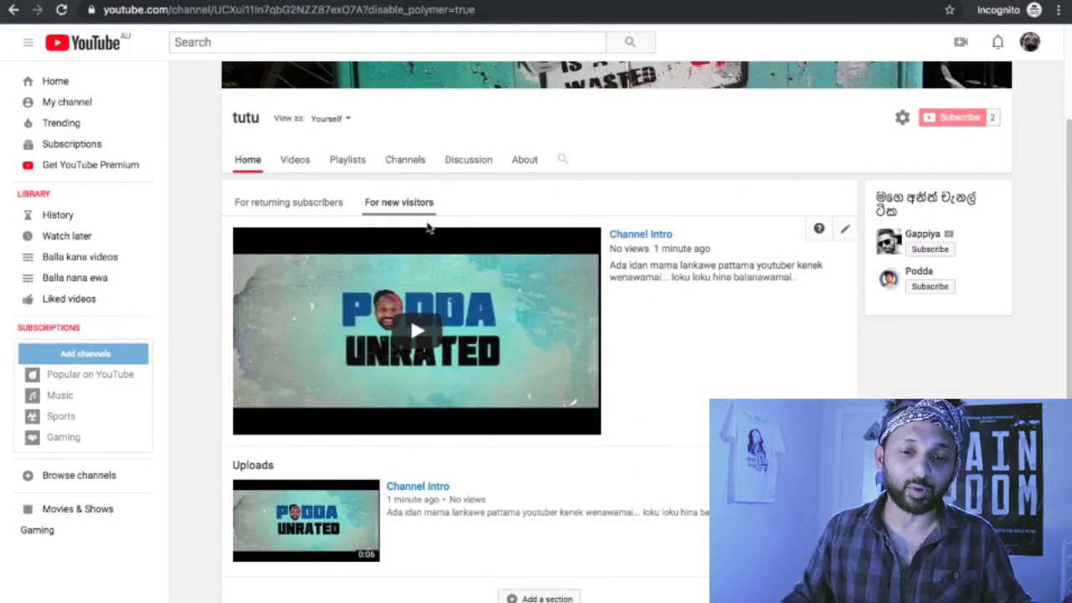
left_click(847, 232)
left_click(806, 256)
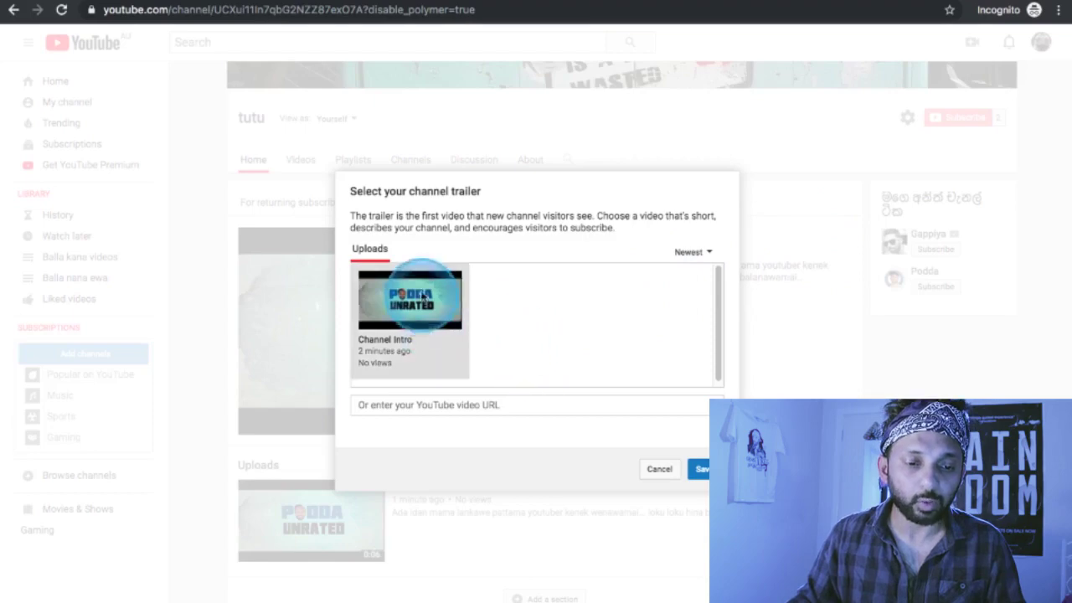
left_click(700, 469)
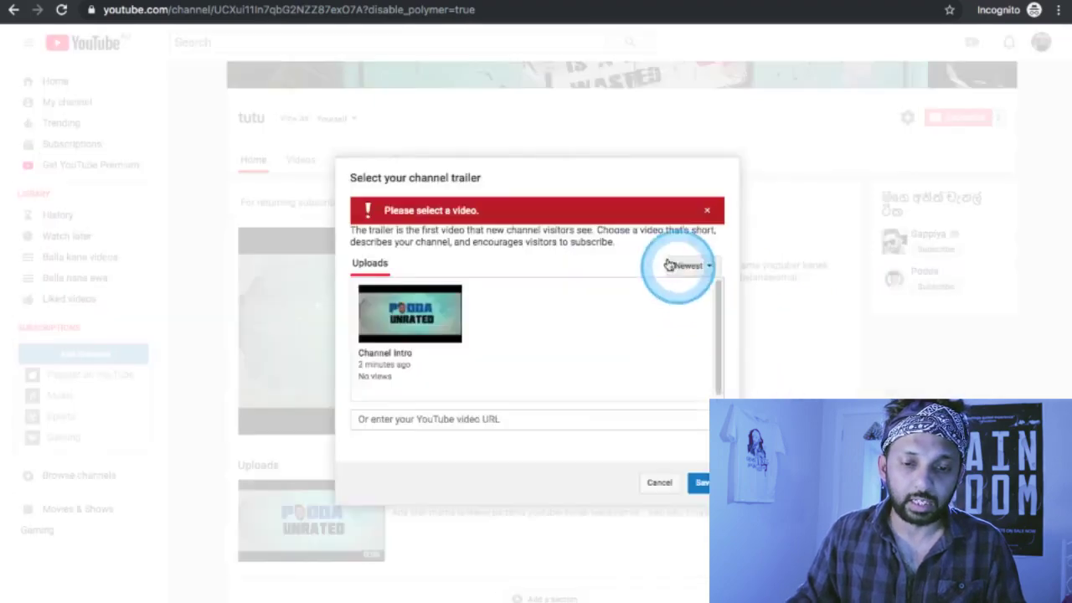
left_click(658, 475)
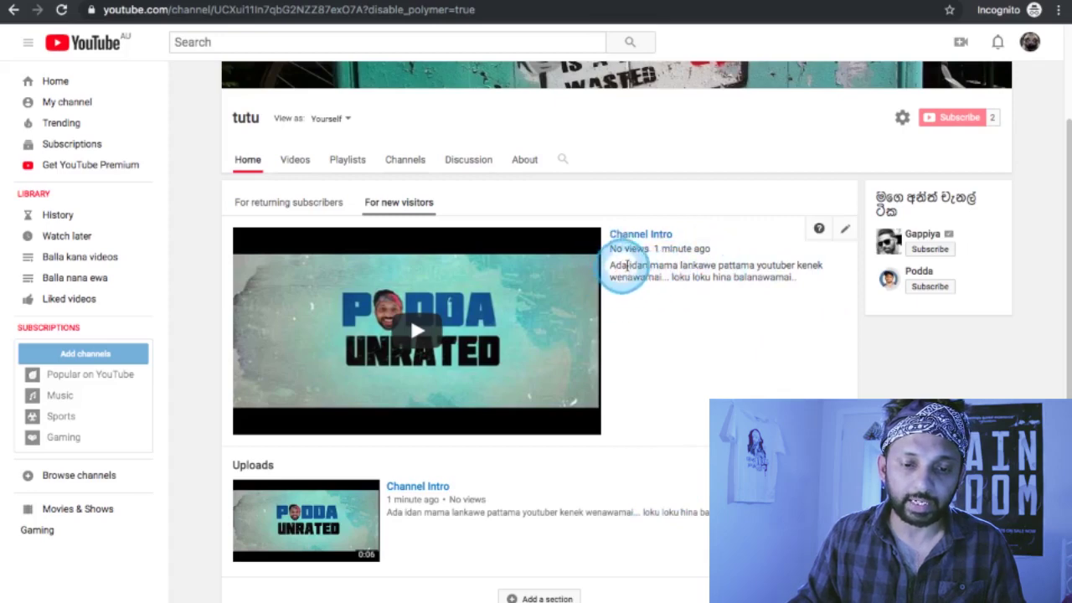
- Review the trailer's description in tutu's new-visitor layout and the featured content area for returning subscribers
left_click_drag(627, 266, 797, 289)
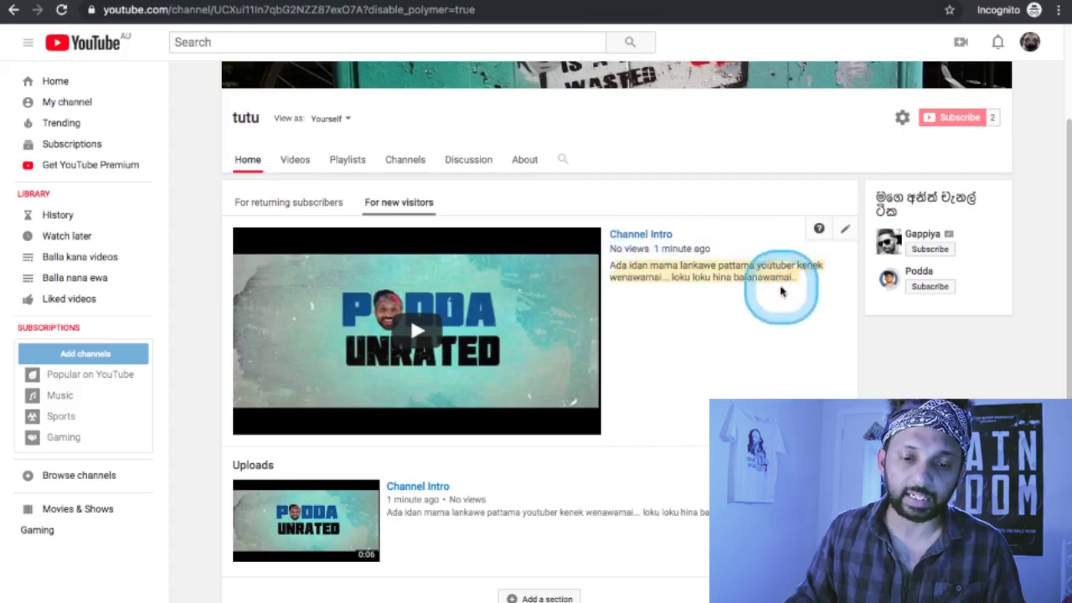
left_click(620, 270)
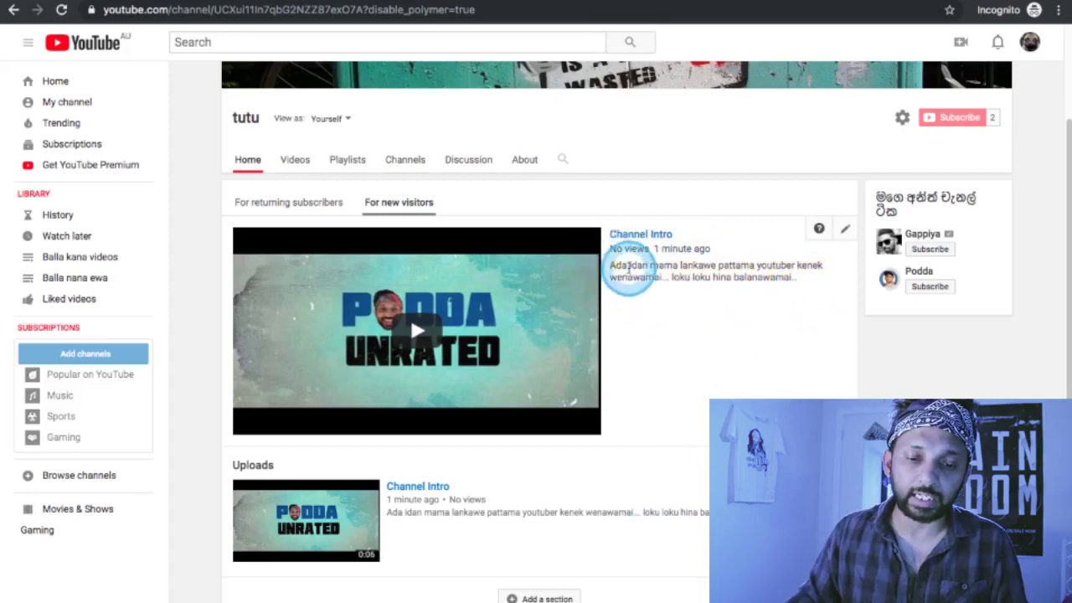
left_click_drag(628, 266, 797, 280)
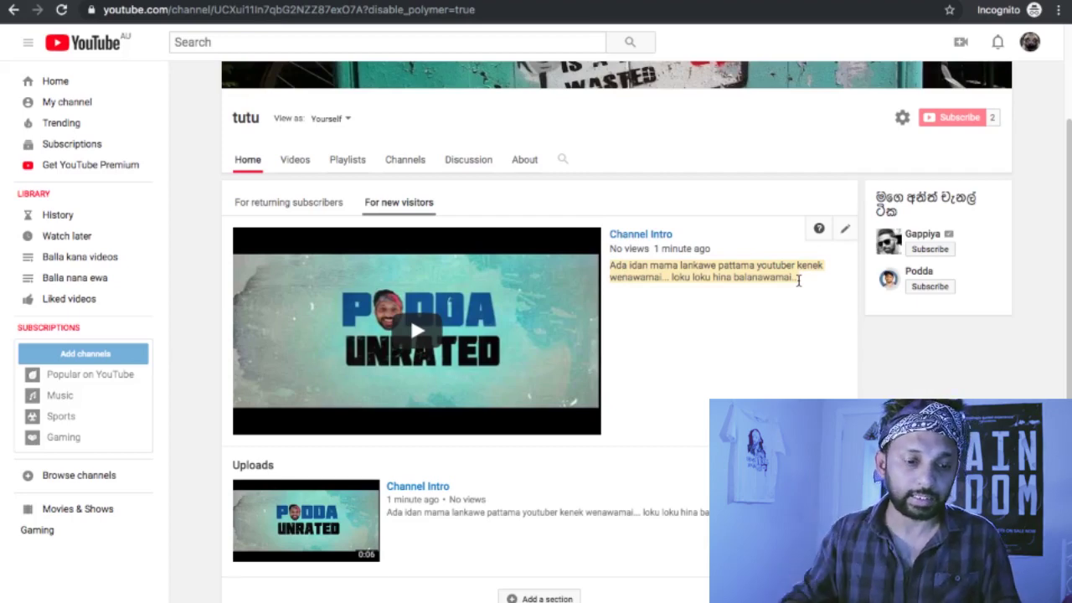
scroll(743, 346, "down", 3)
scroll(742, 347, "up", 5)
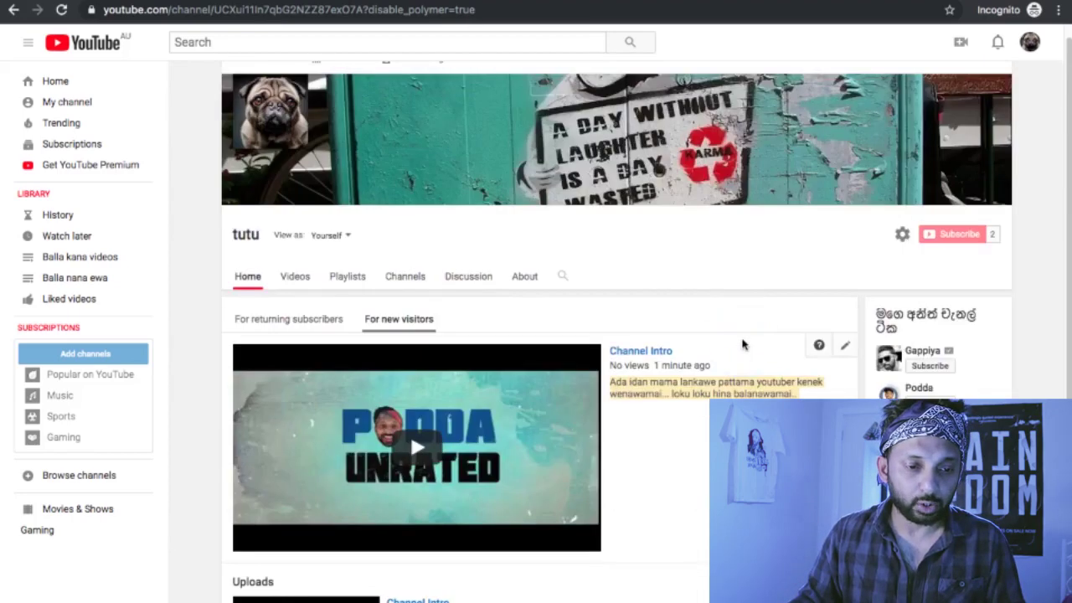
left_click(296, 319)
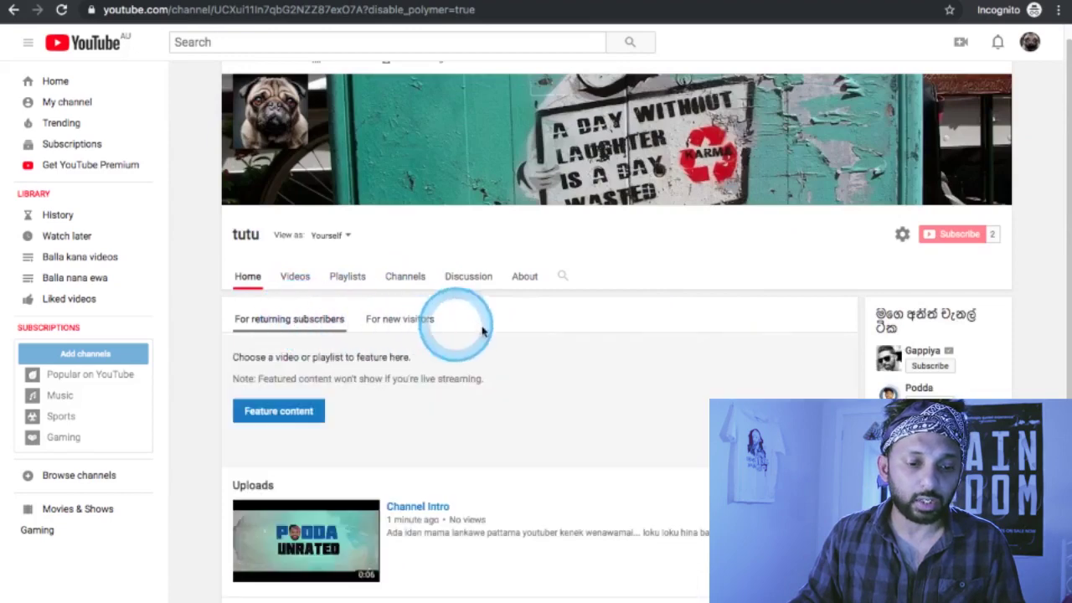
left_click(598, 323)
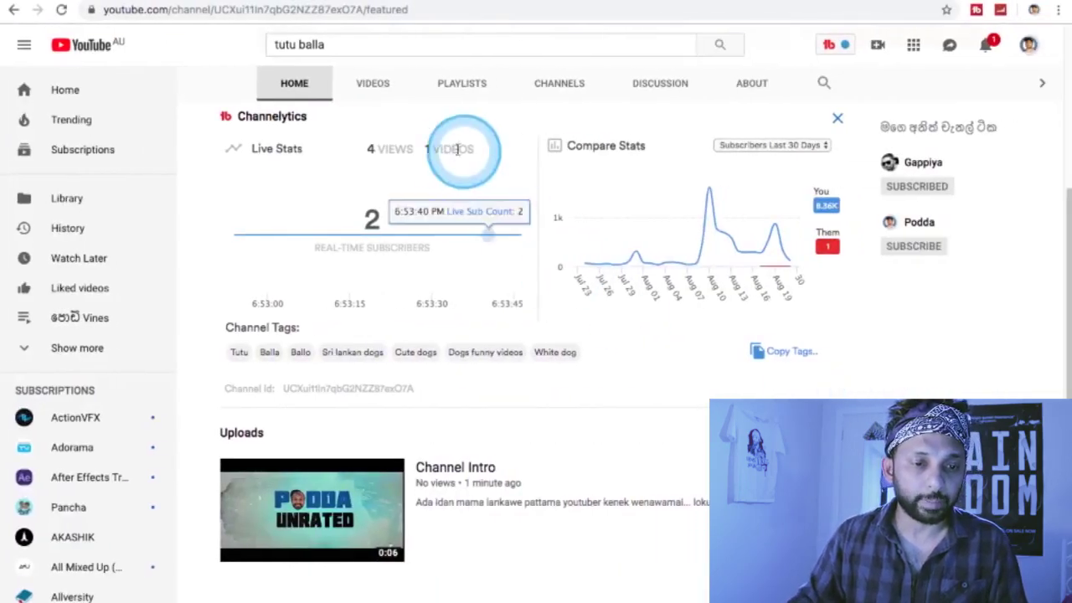
- Check tutu's uploaded videos from the Podda account, and open that account's own channel
left_click(377, 84)
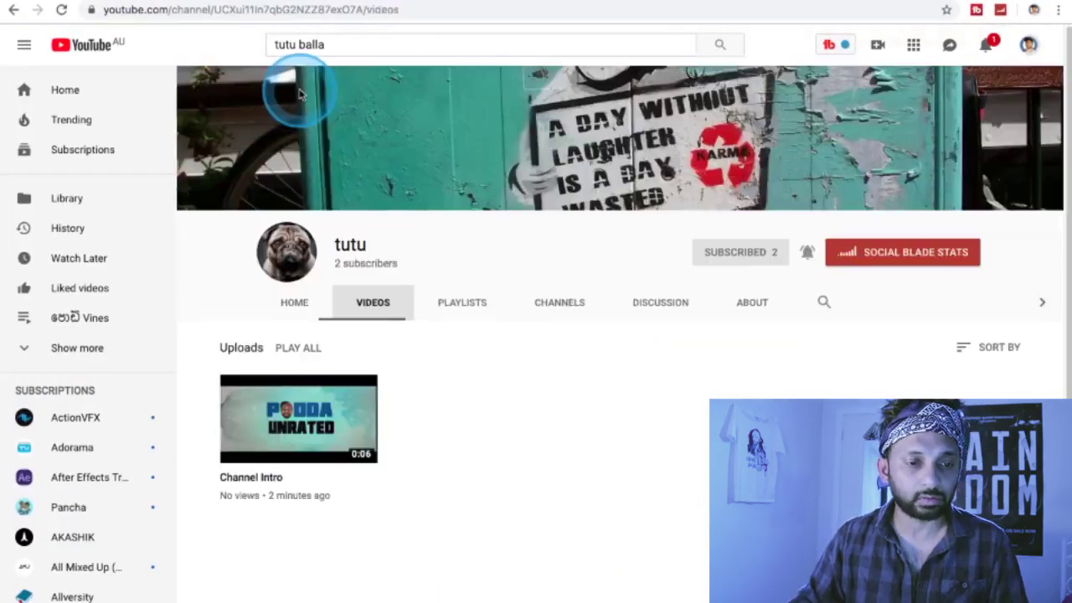
left_click(1029, 44)
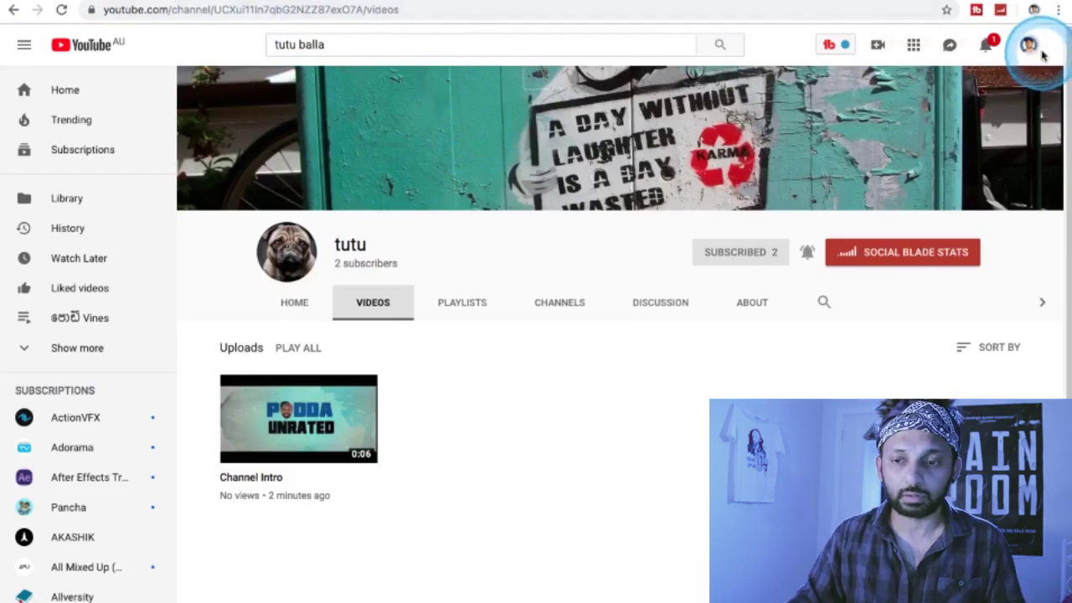
left_click(895, 158)
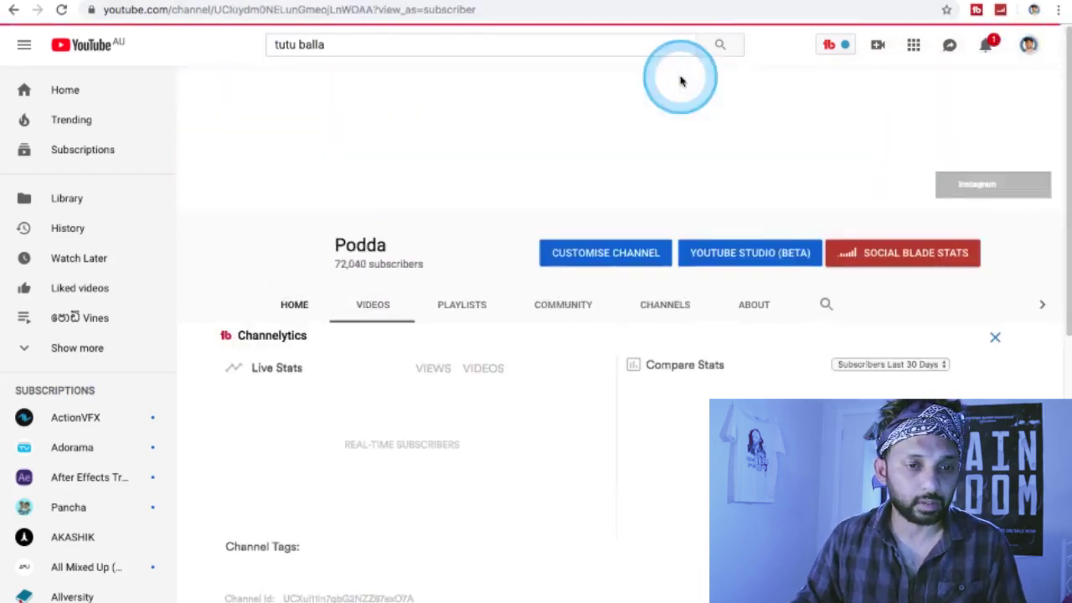
- Search YouTube for "podda" and open the Podda channel from the results
left_click(514, 48)
double_click(515, 48)
triple_click(515, 48)
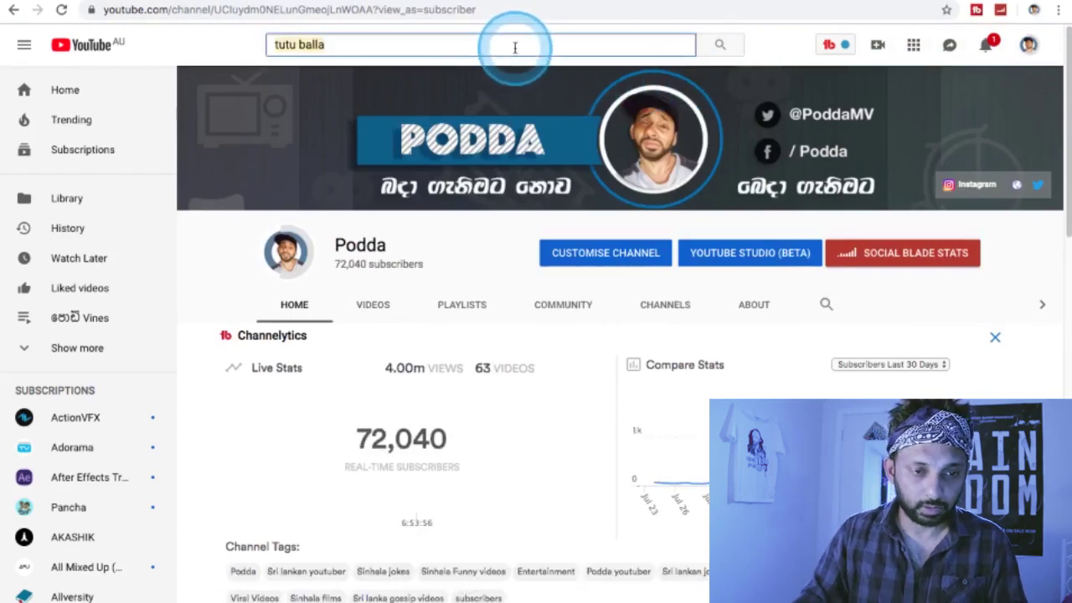
type("podda")
key("Return")
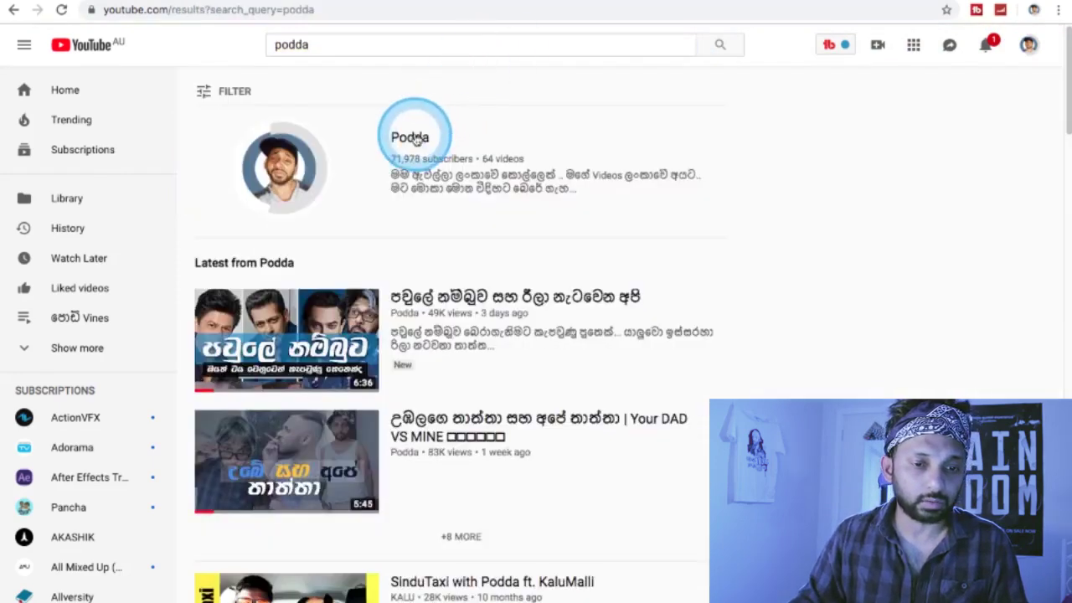
left_click(409, 134)
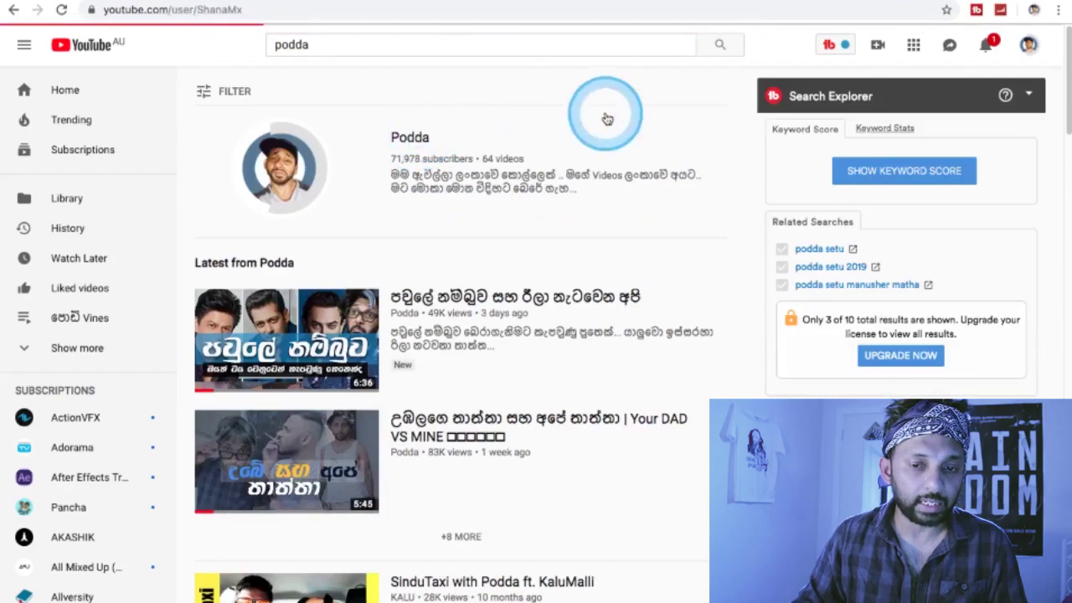
- Look over the sections on the Podda channel's home page and pause its featured video
left_click(637, 114)
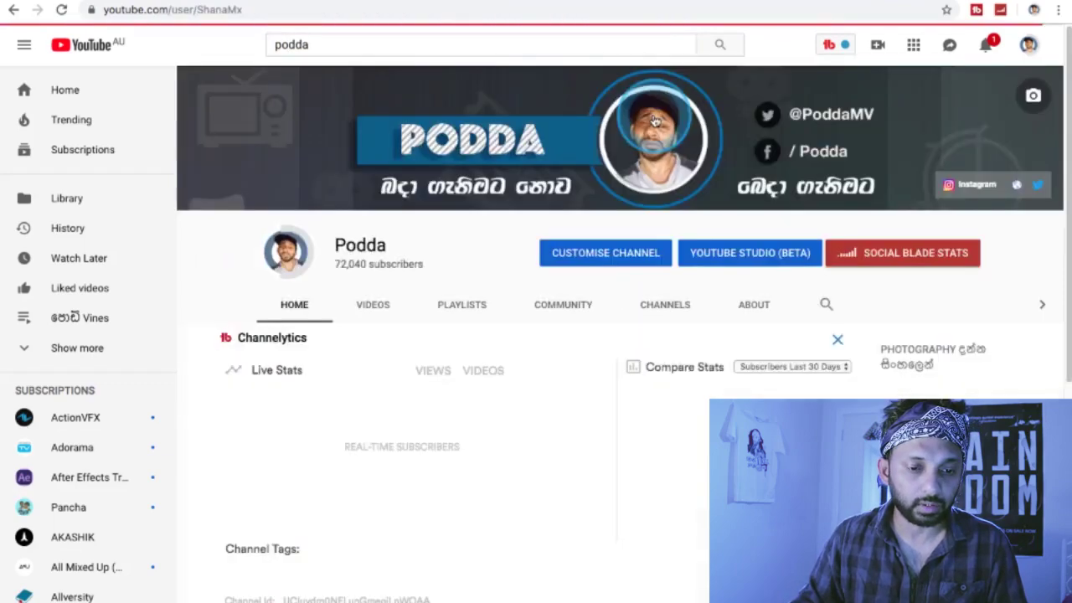
scroll(573, 165, "down", 7)
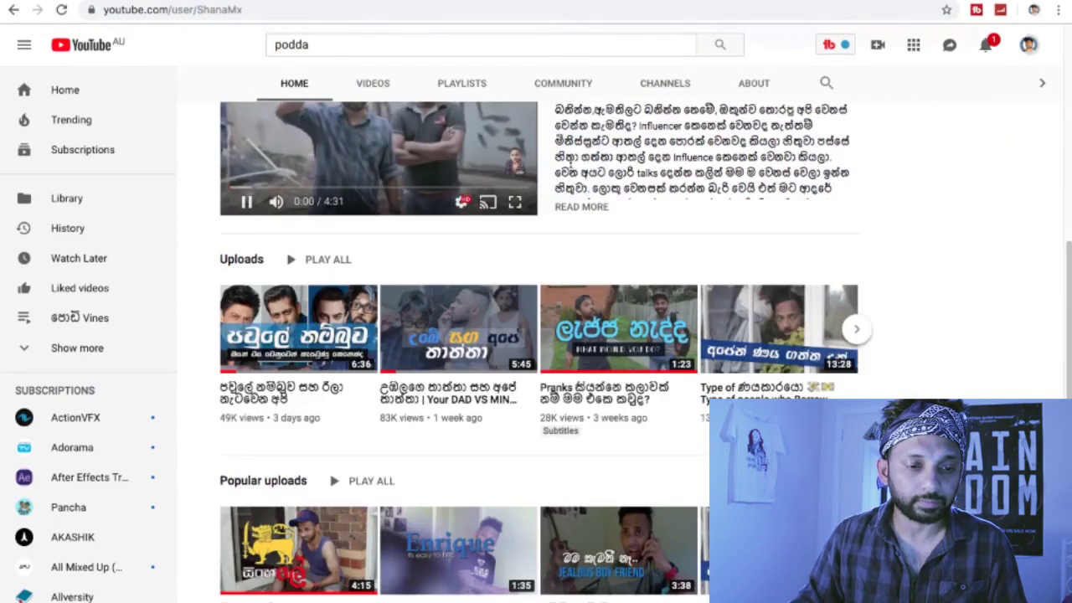
left_click(246, 201)
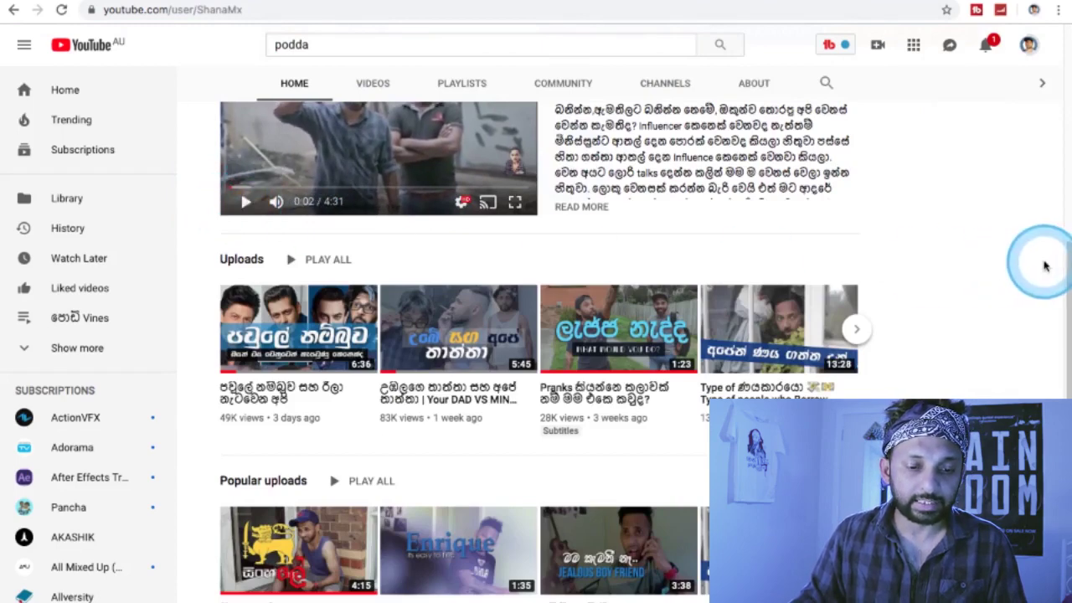
- Examine the Uploads, Popular uploads and playlist sections arranged on the Podda channel's home page
scroll(1041, 266, "down", 1)
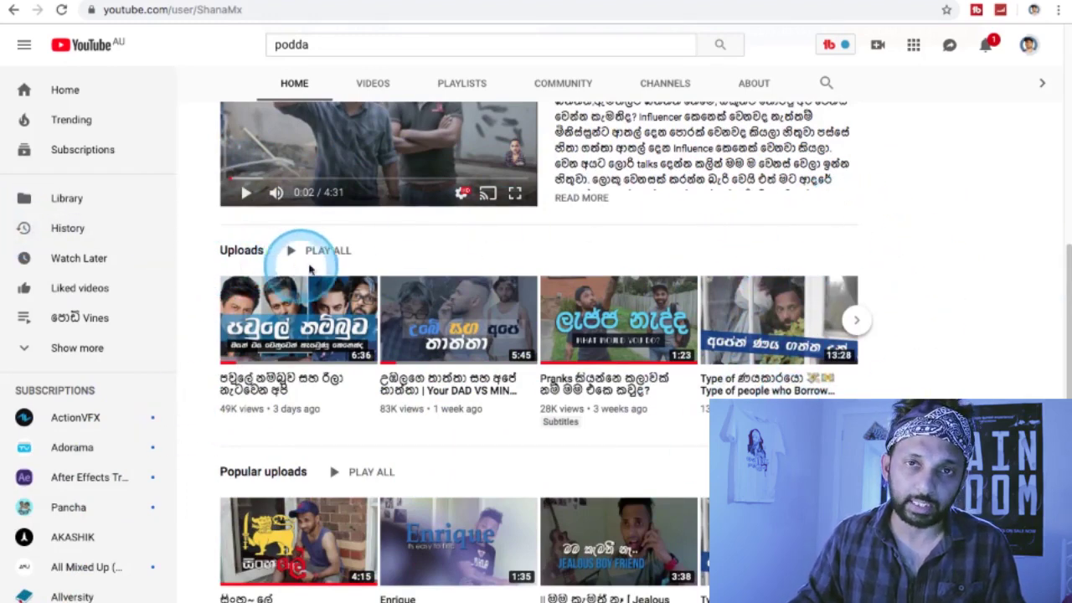
scroll(394, 251, "down", 3)
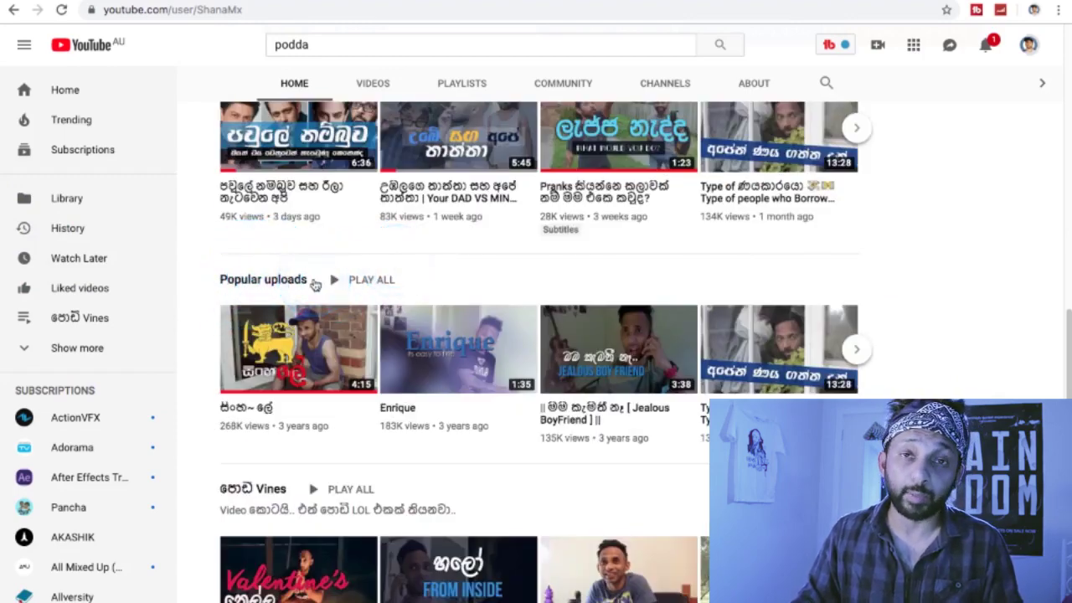
scroll(433, 271, "down", 2)
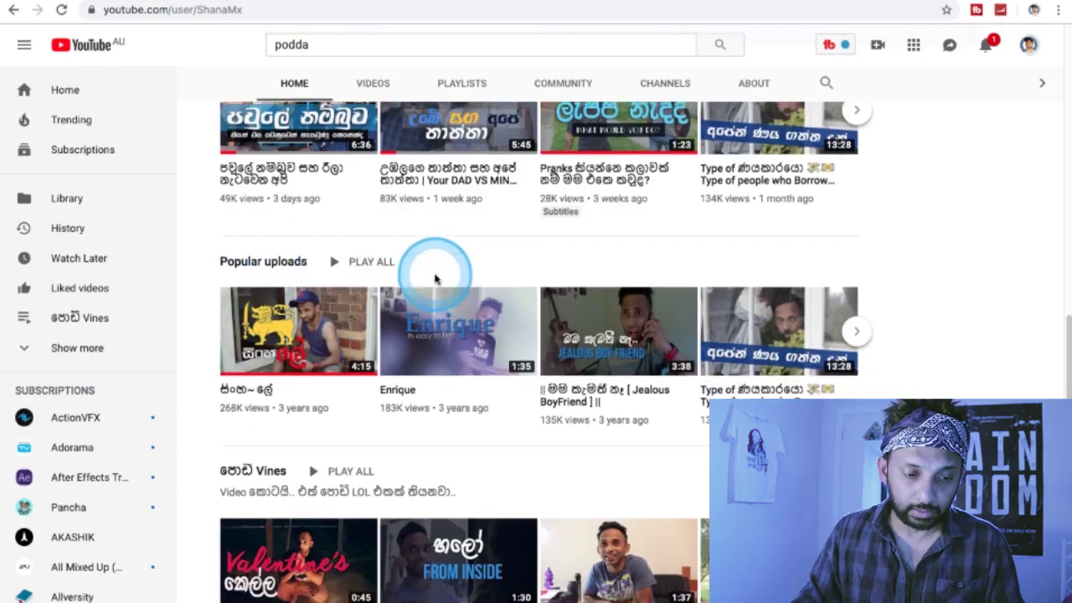
scroll(430, 330, "down", 2)
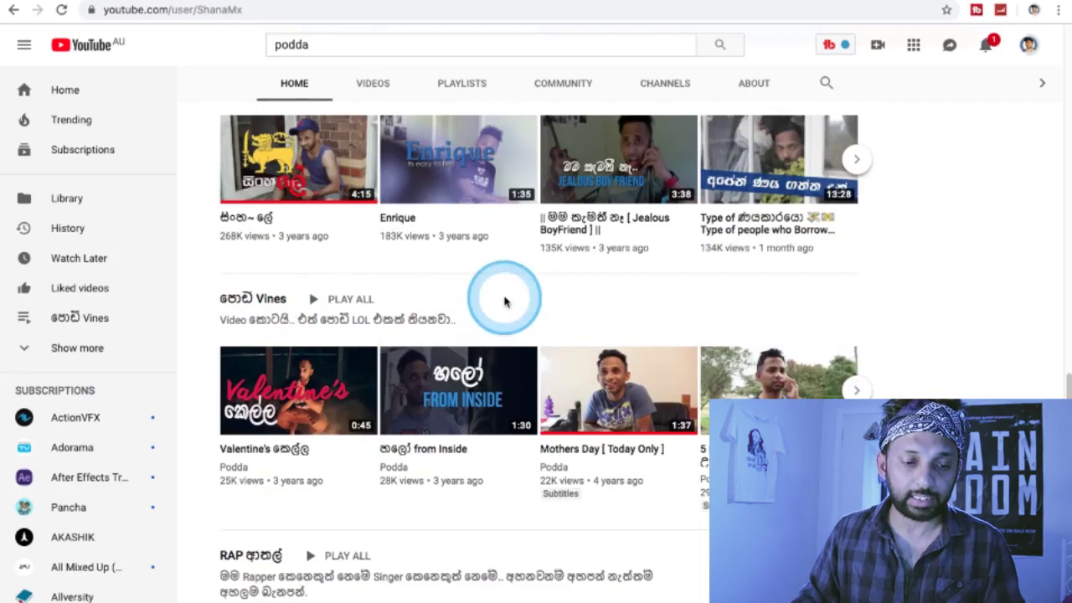
scroll(502, 299, "down", 3)
scroll(385, 379, "down", 1)
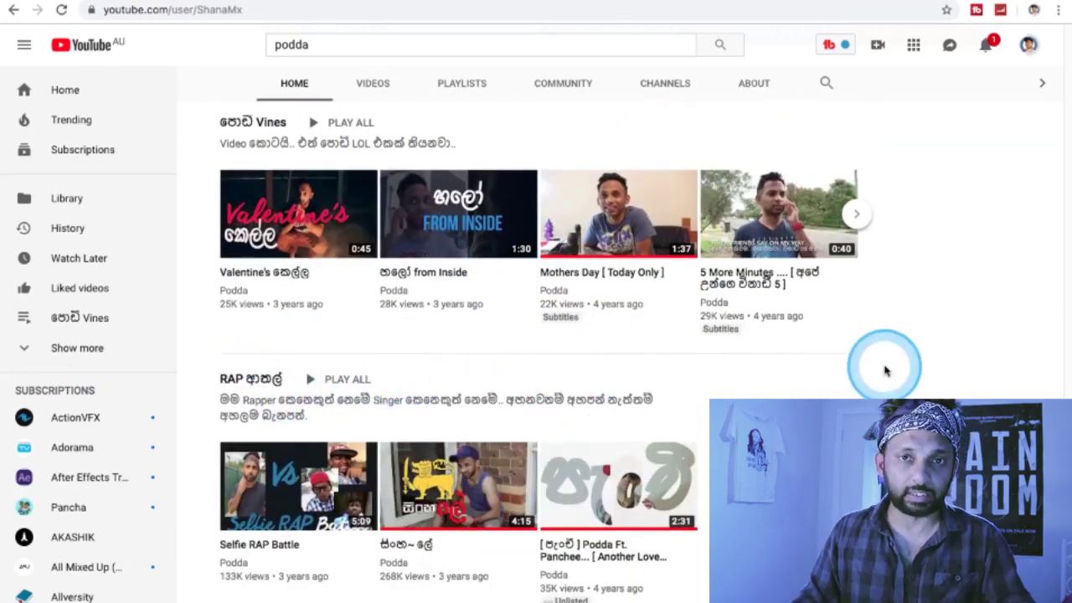
scroll(886, 369, "up", 3)
scroll(885, 369, "down", 3)
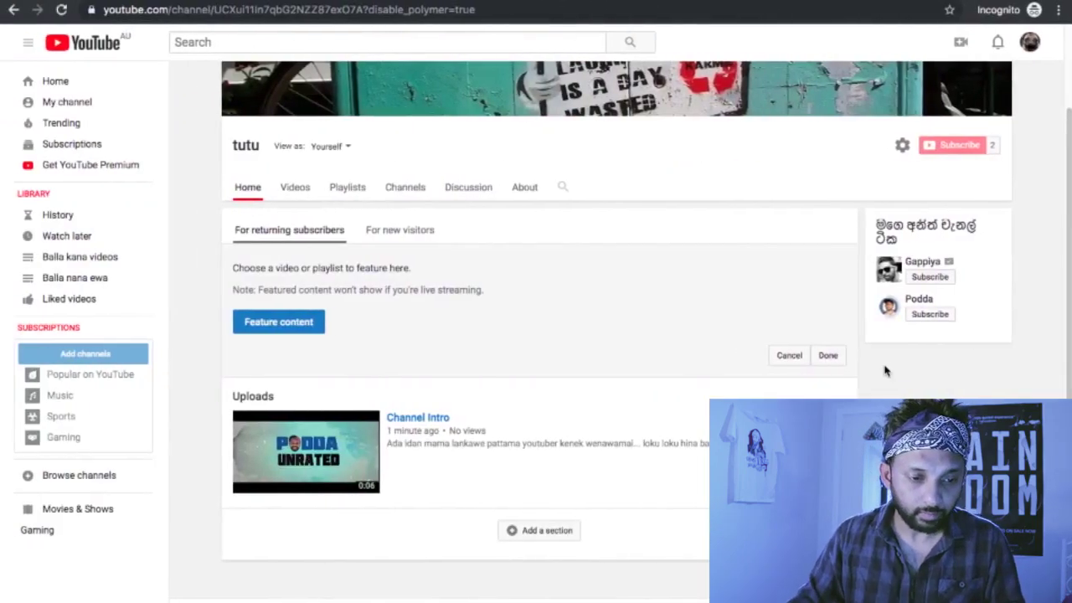
scroll(515, 352, "down", 1)
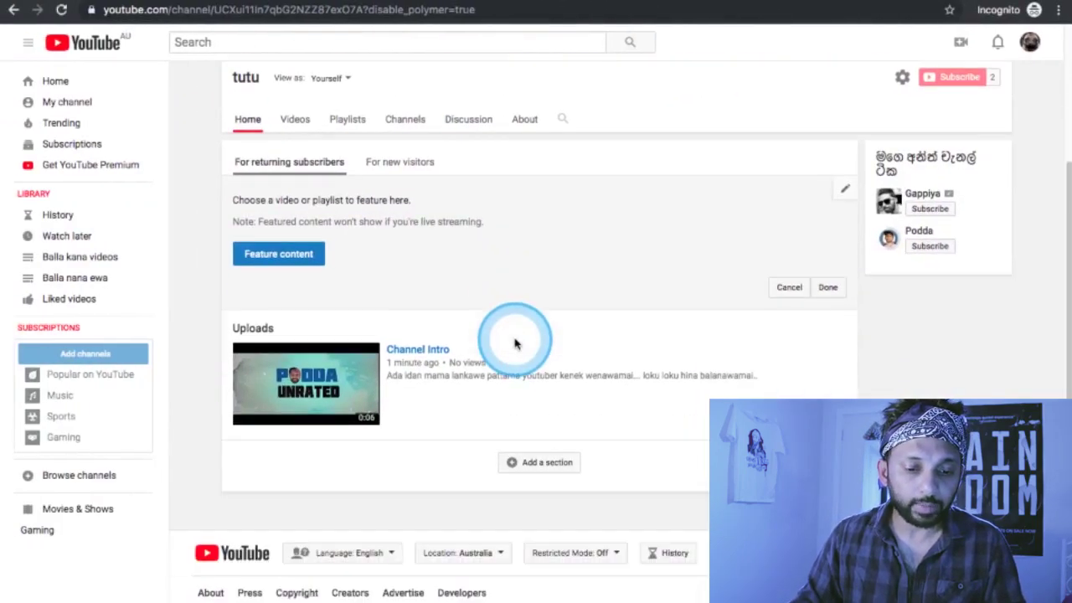
left_click(549, 463)
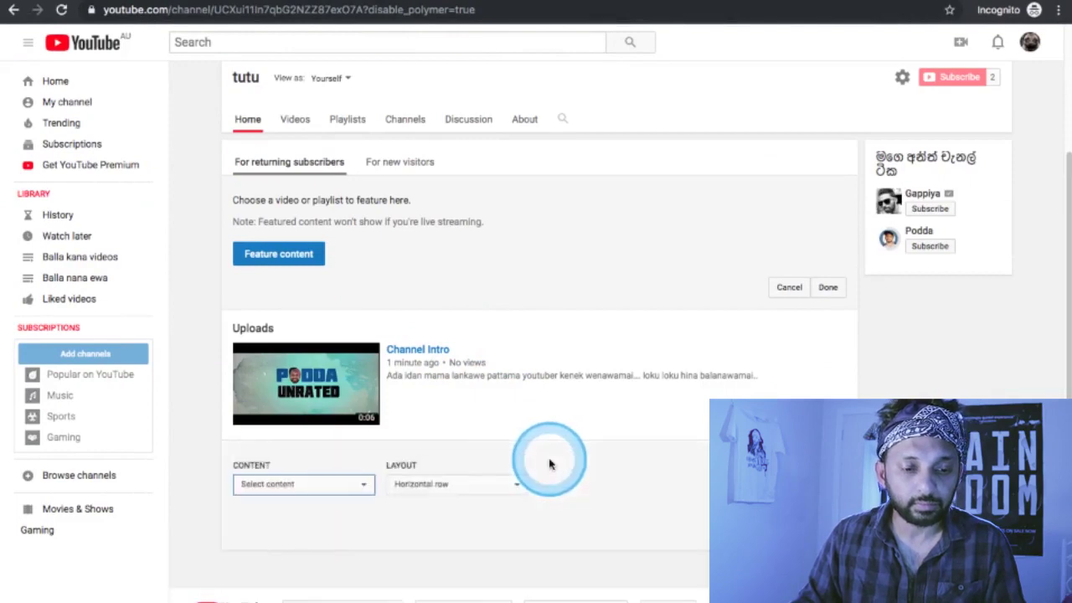
scroll(577, 414, "down", 1)
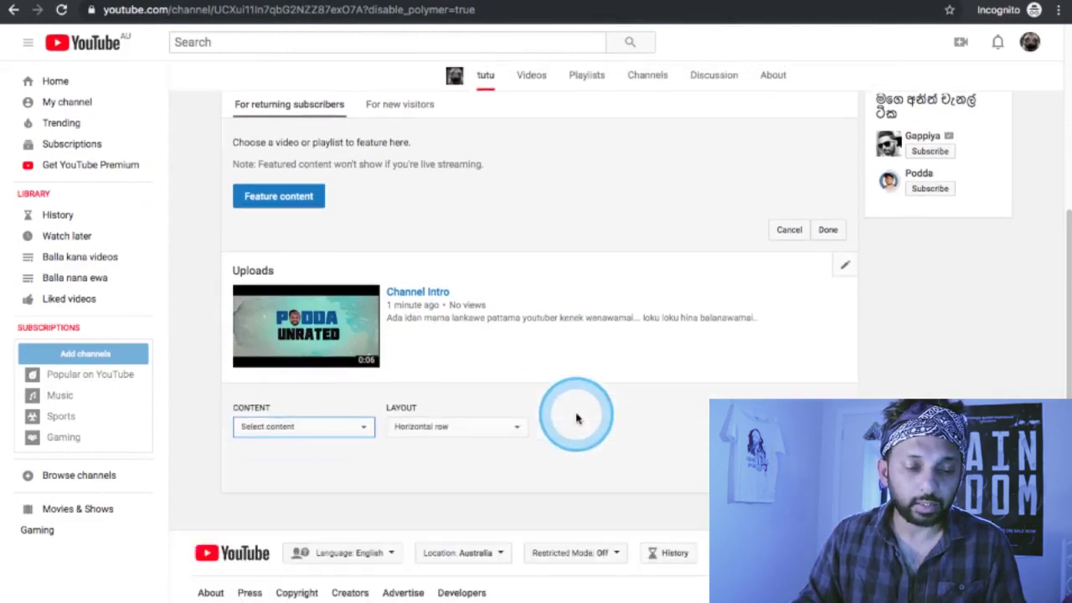
left_click(357, 426)
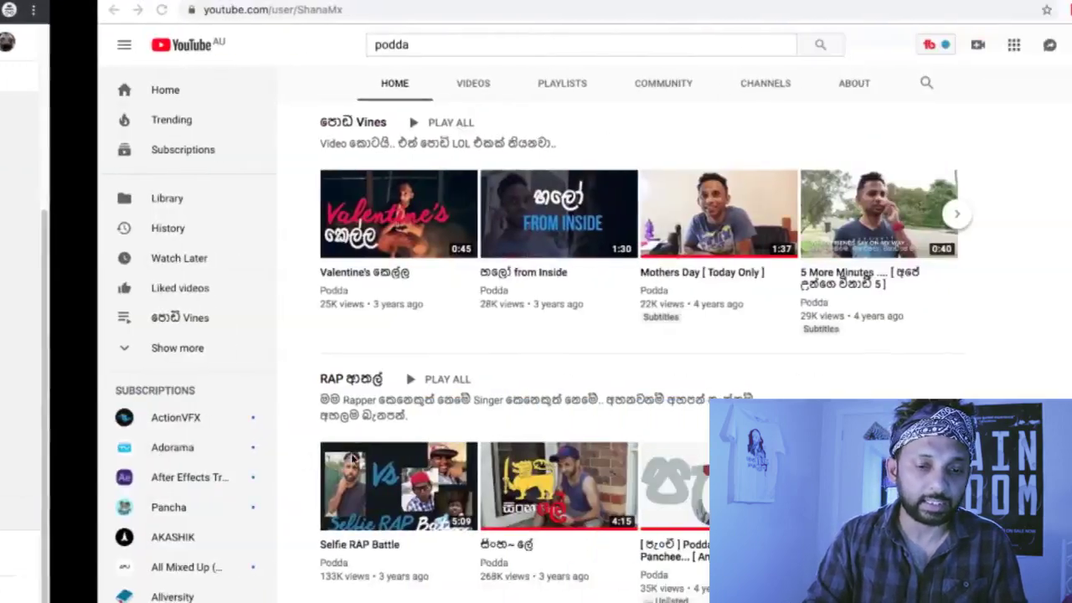
- Compare the Podda channel's section order from its featured video down to the පොඩි Vines playlist
scroll(423, 292, "up", 6)
scroll(423, 292, "up", 2)
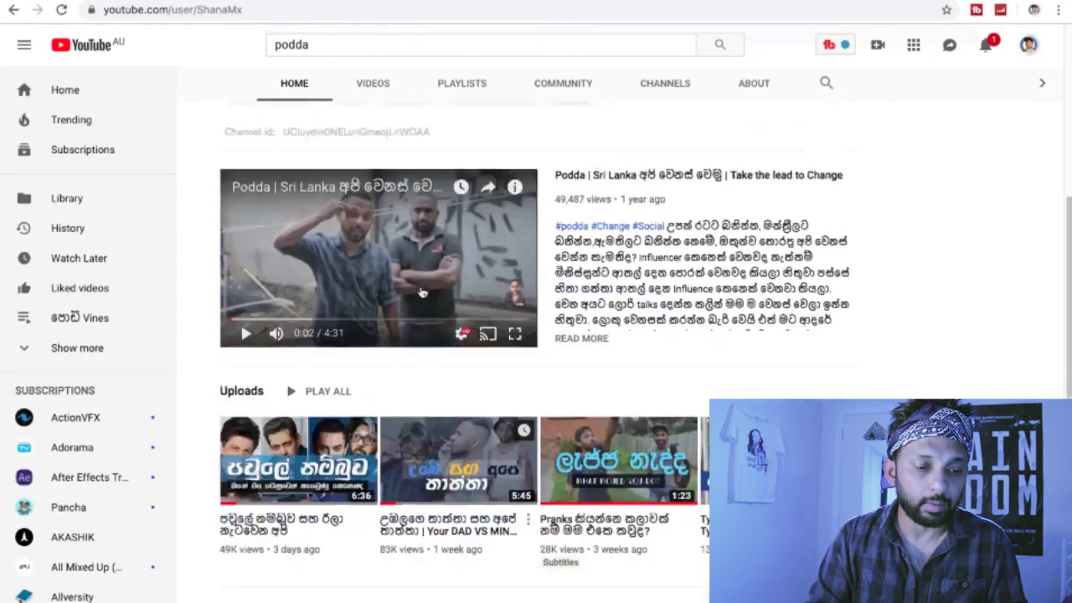
scroll(351, 290, "down", 1)
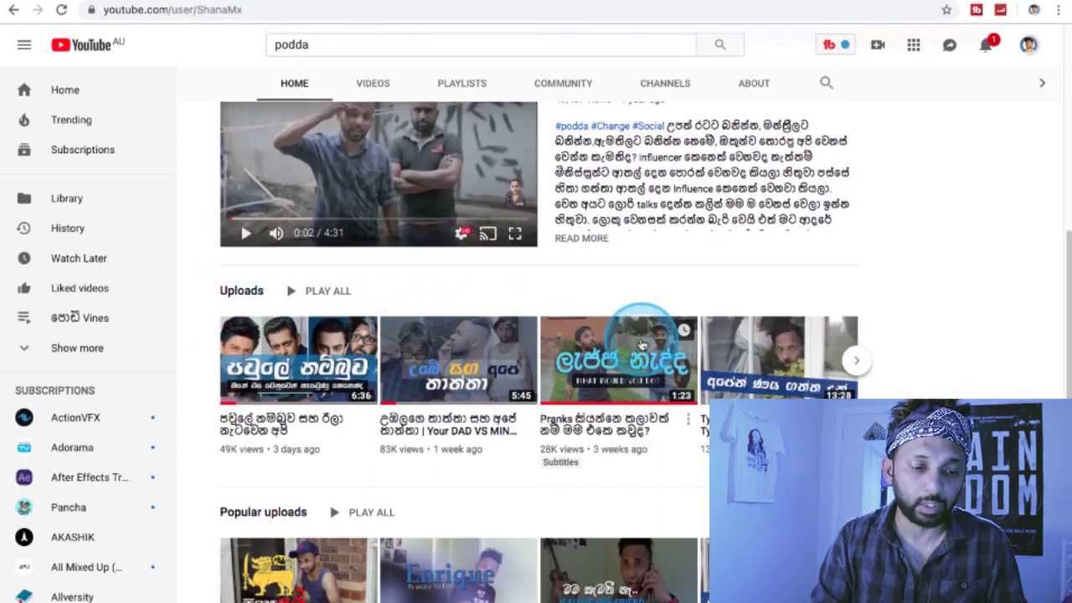
scroll(642, 343, "down", 2)
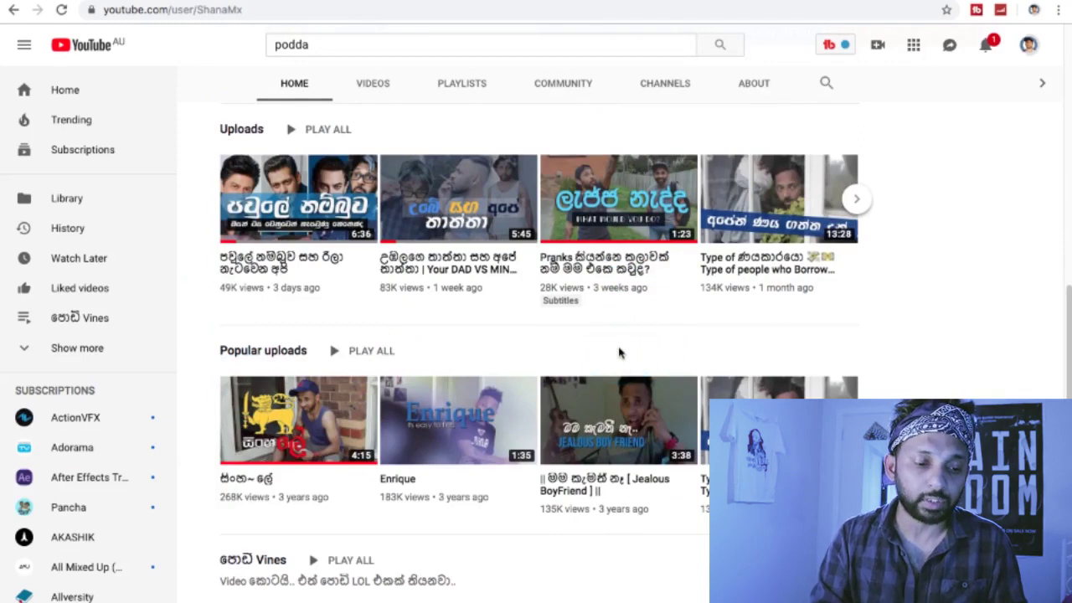
scroll(619, 353, "down", 2)
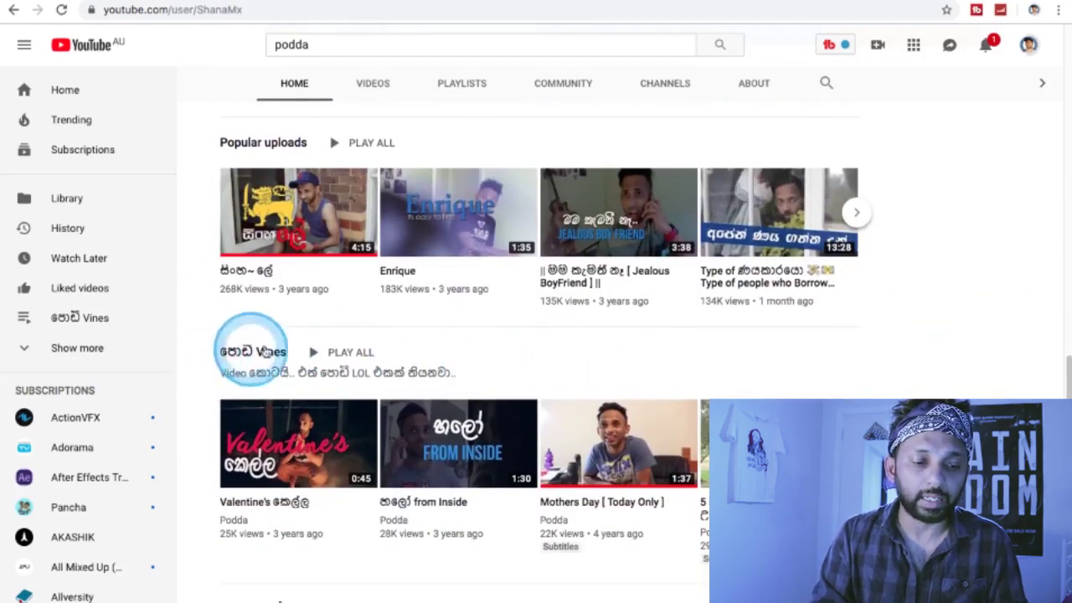
scroll(282, 352, "down", 2)
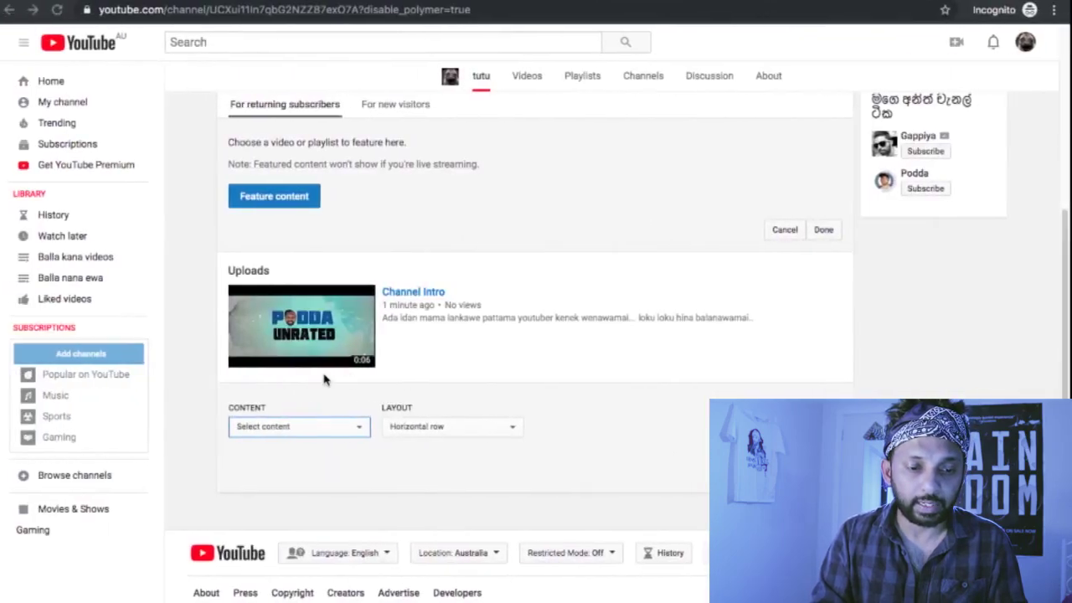
- Start a new section on tutu's home page with Popular uploads as its content
left_click(355, 426)
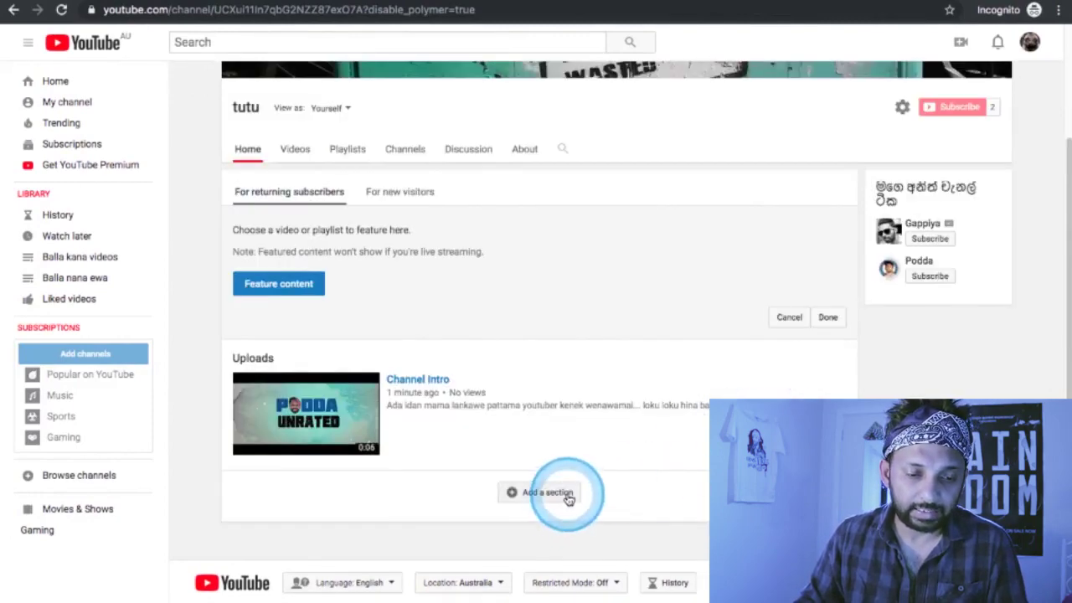
left_click(573, 490)
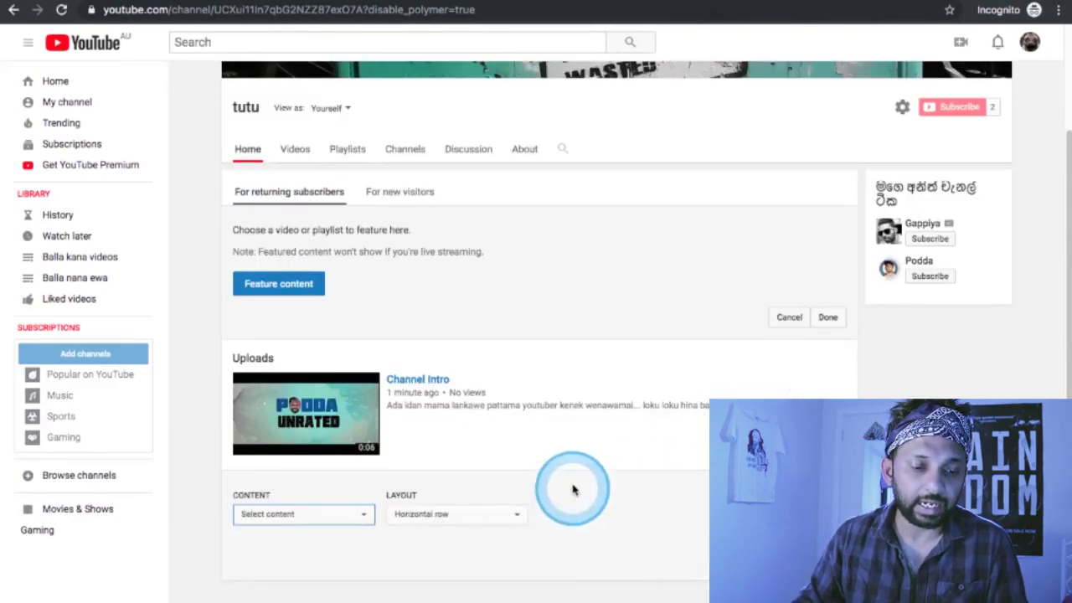
scroll(363, 478, "down", 1)
left_click(342, 429)
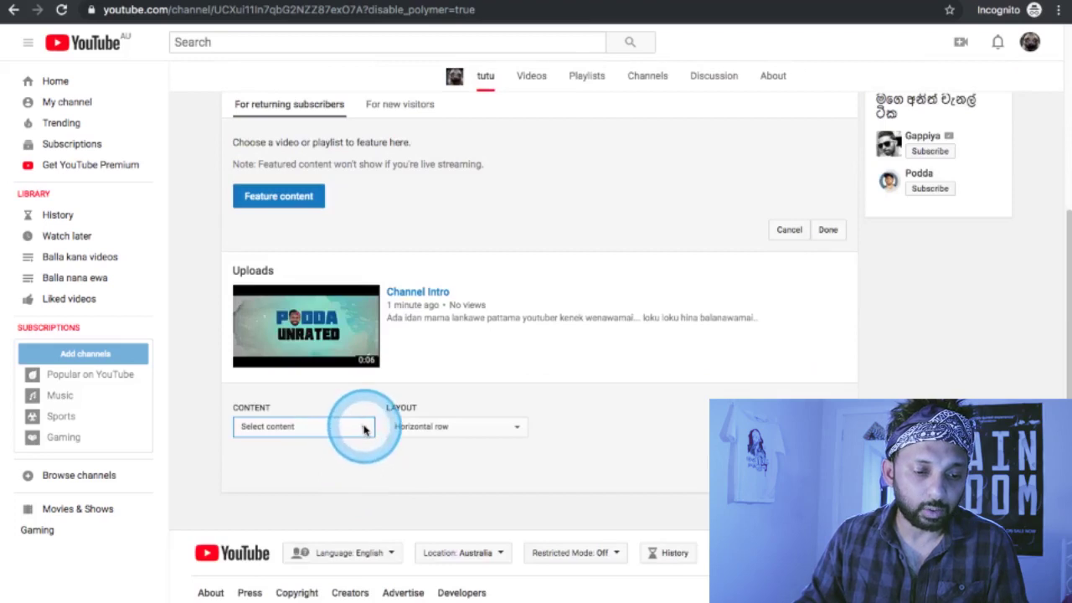
scroll(358, 434, "down", 1)
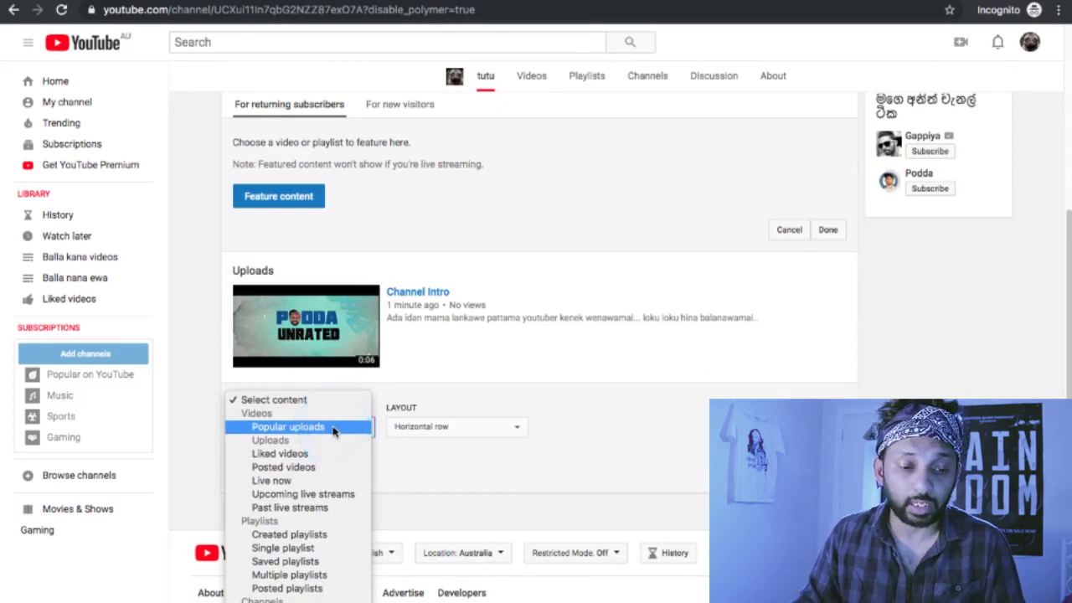
left_click(332, 430)
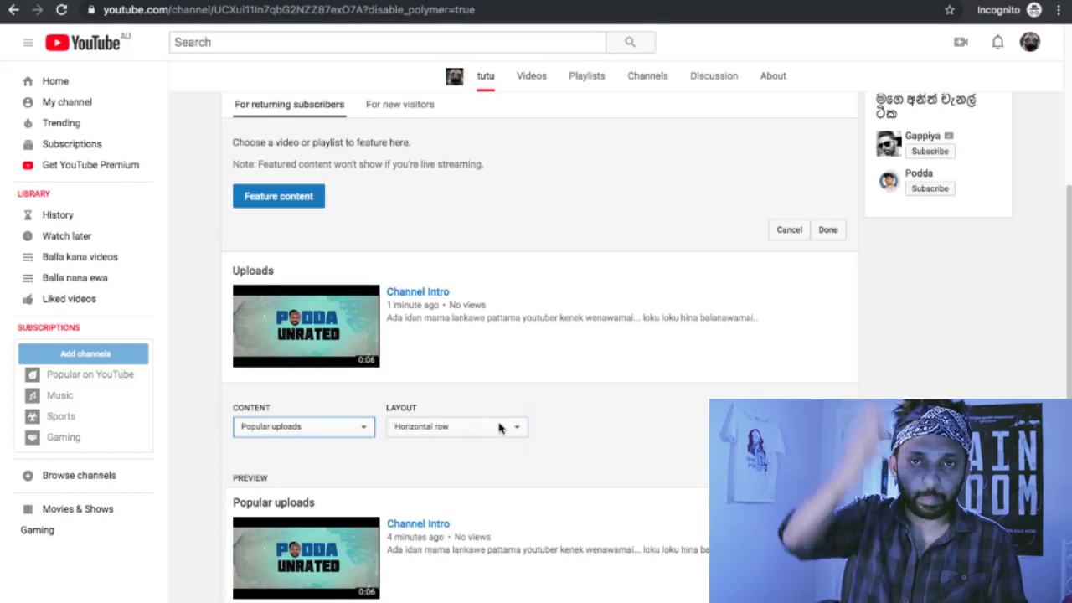
- Keep the Popular uploads section's layout as Horizontal row and save the section
left_click(515, 429)
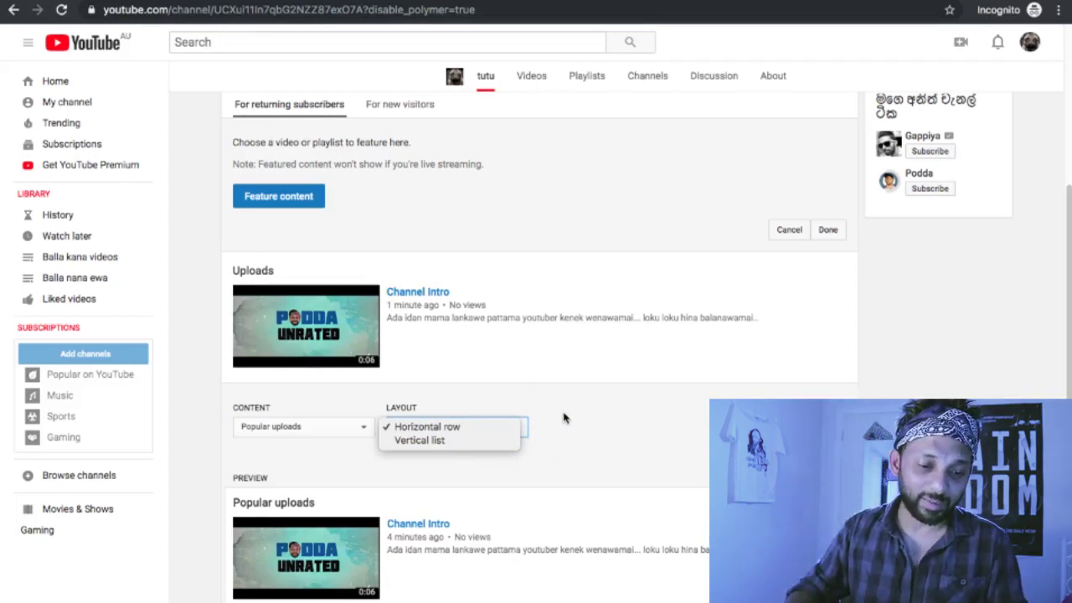
left_click(459, 428)
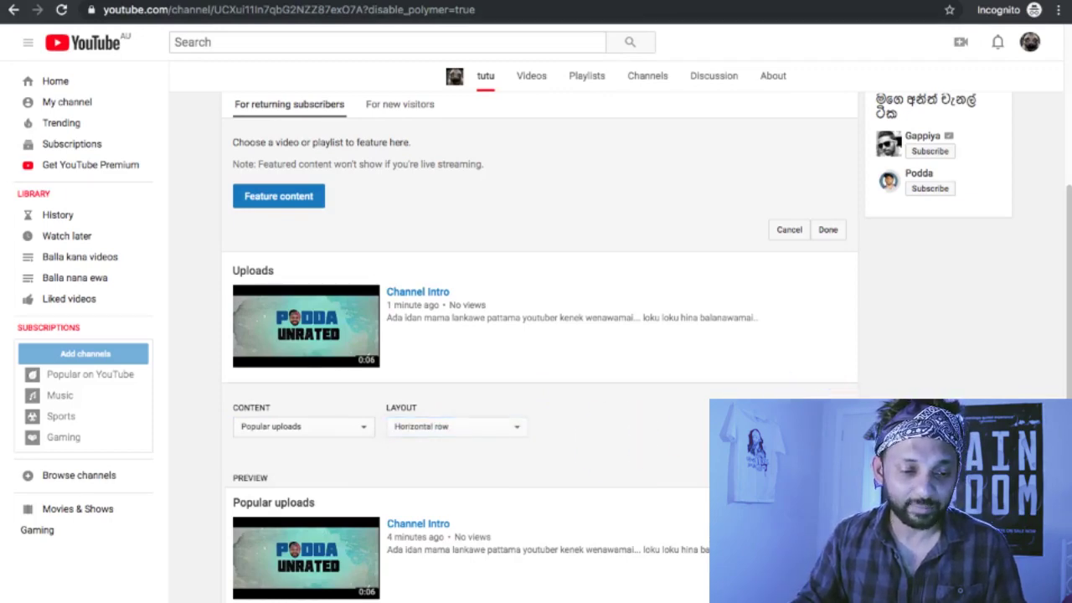
left_click(834, 415)
scroll(666, 407, "down", 1)
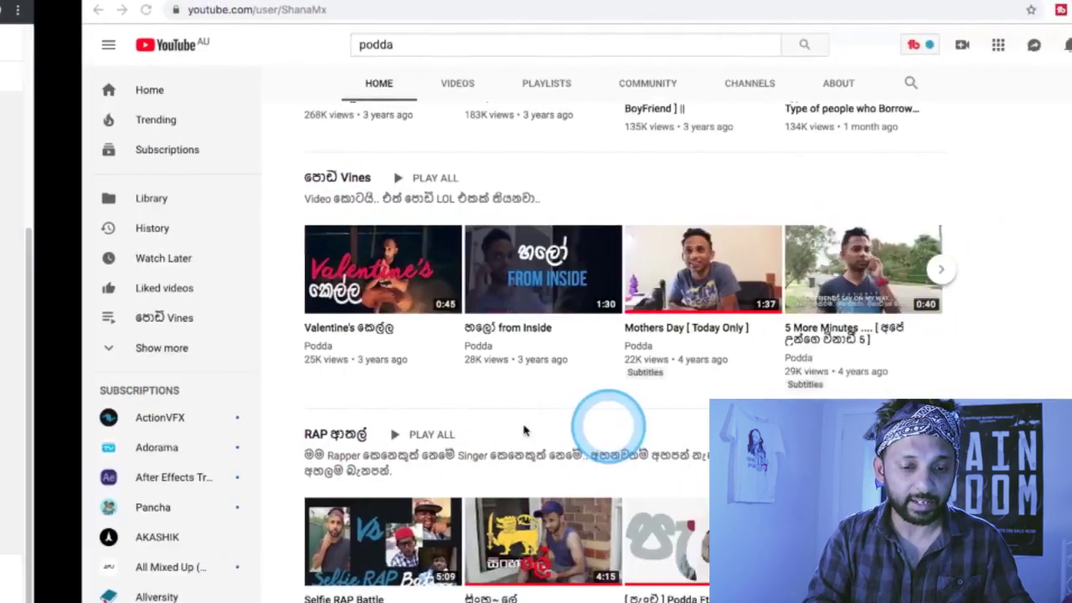
- Return to the Podda channel's home page and browse further through its Popular uploads row
scroll(524, 431, "up", 5)
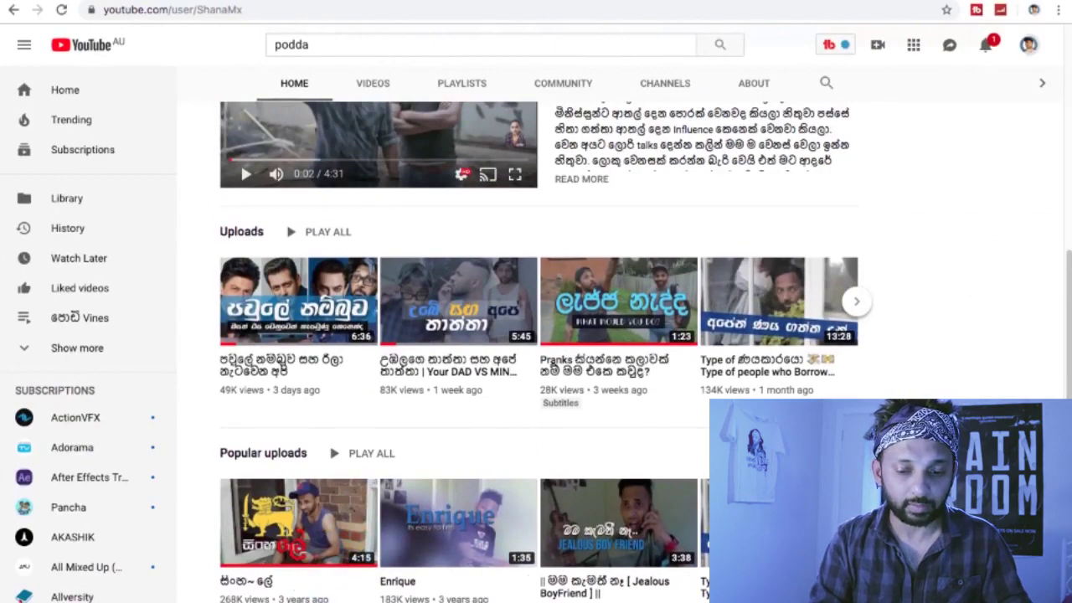
left_click(856, 523)
left_click(856, 523)
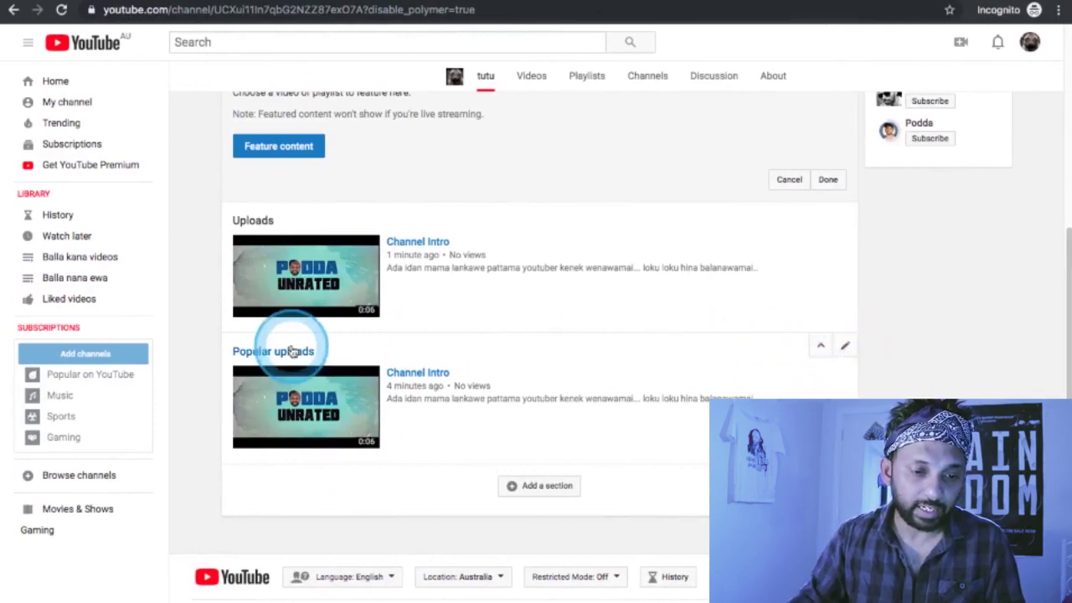
- In the Podda channel's layout editor, change the last section's content to the single playlist Other Videos and save it
left_click(849, 349)
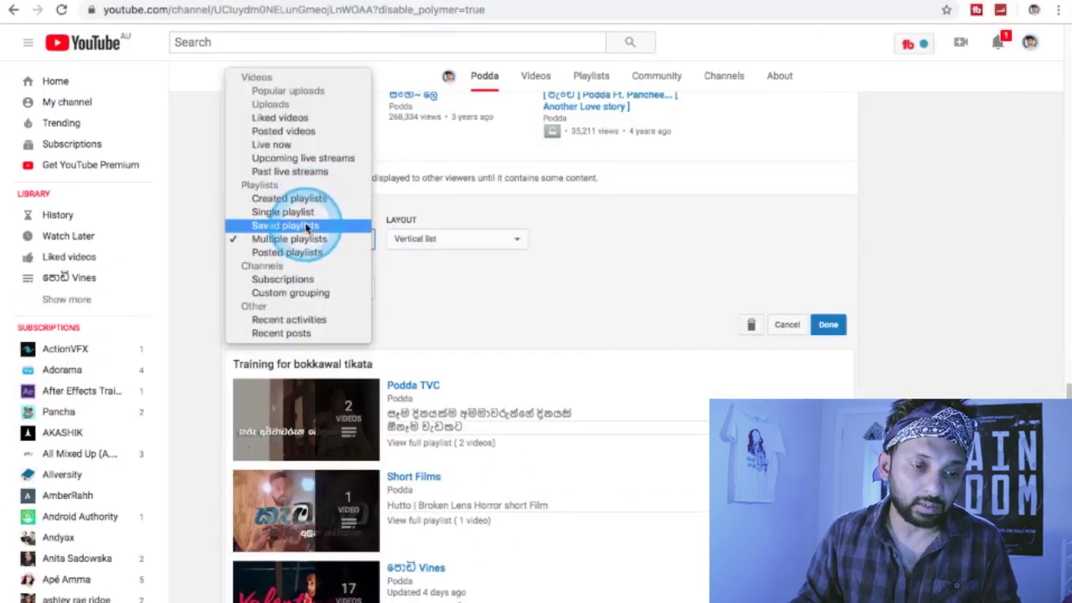
left_click(308, 213)
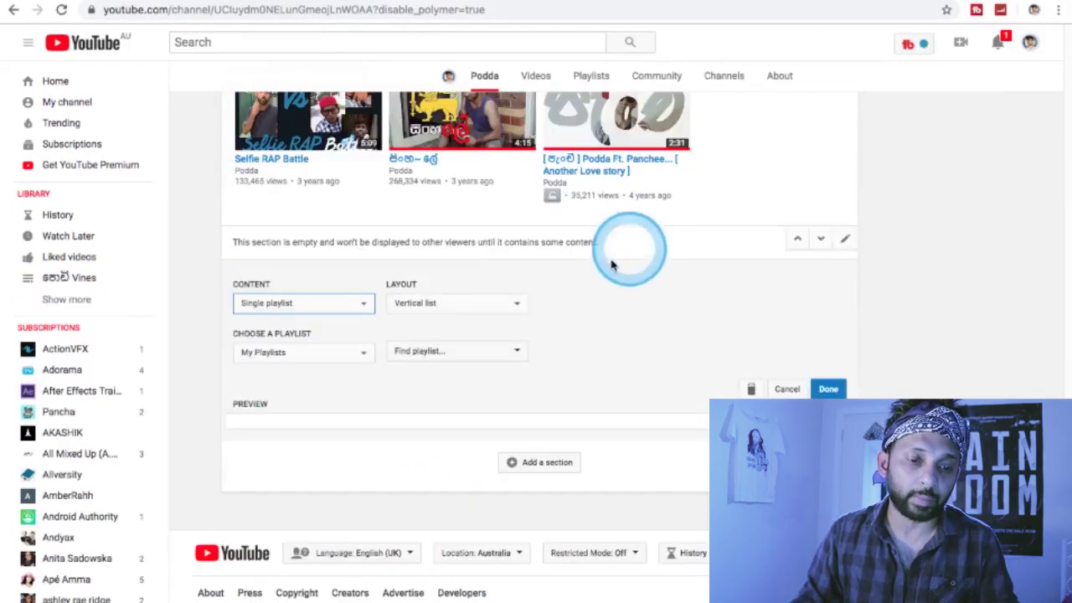
left_click(511, 352)
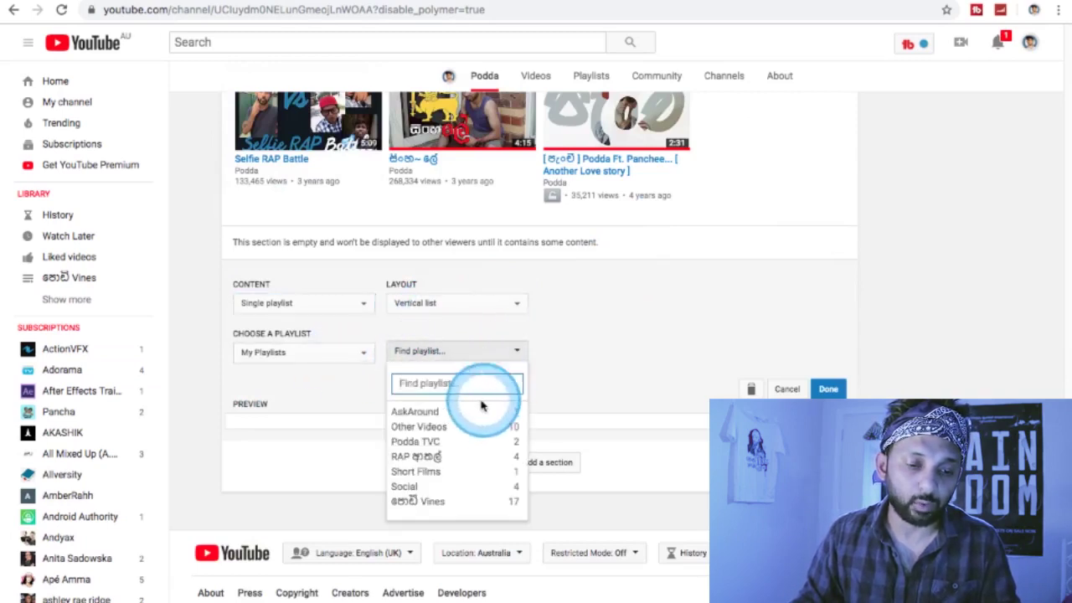
left_click(435, 432)
scroll(642, 371, "down", 2)
left_click(829, 324)
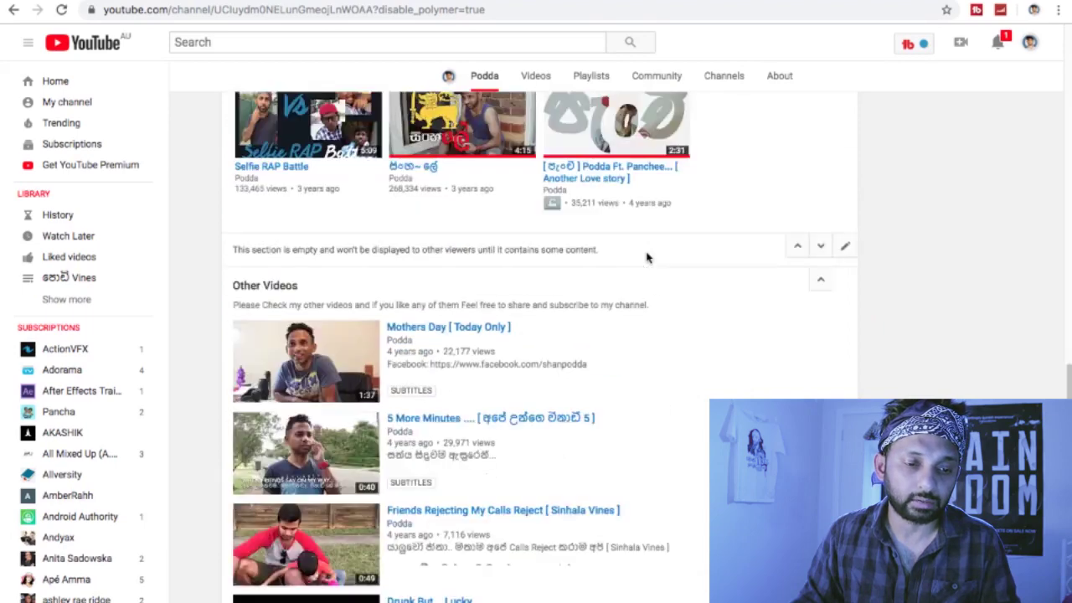
- Change the Other Videos section's layout to Horizontal row, switch its playlist to AskAround and save it
scroll(682, 319, "up", 3)
scroll(683, 321, "down", 5)
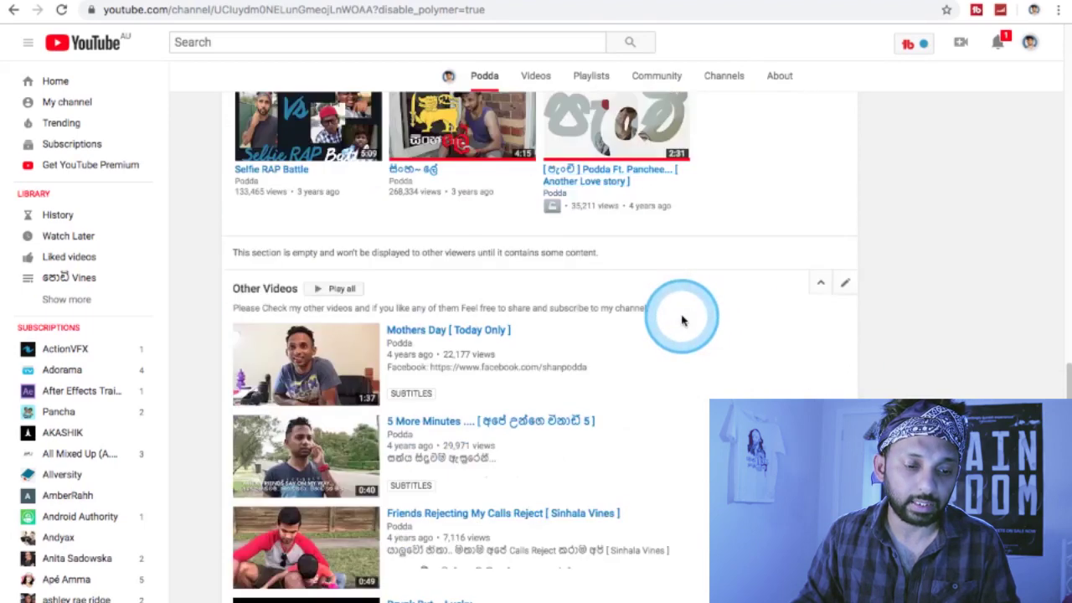
scroll(682, 321, "up", 2)
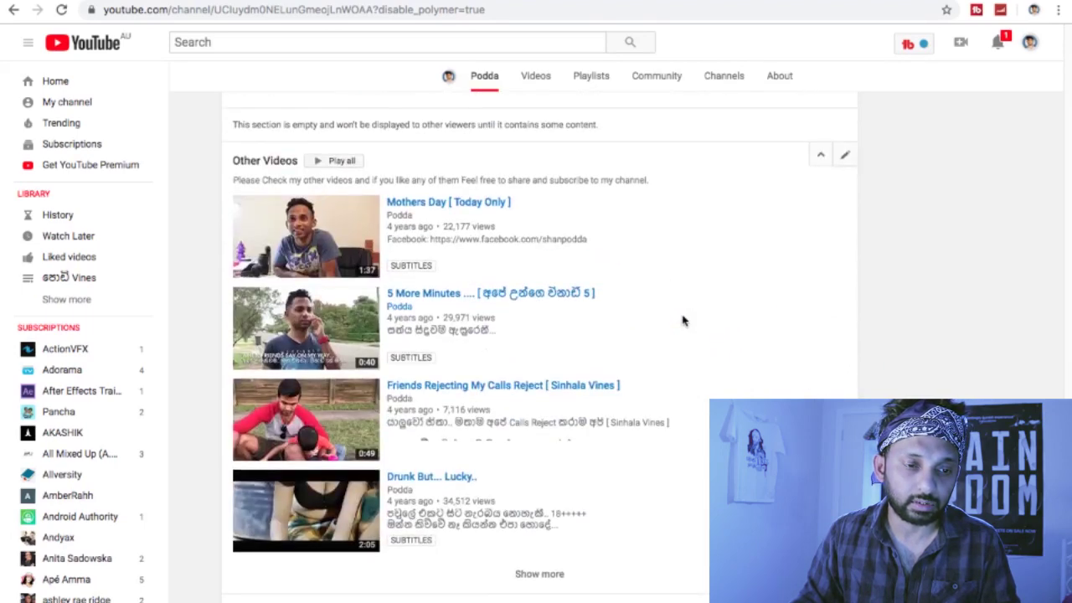
scroll(682, 321, "up", 4)
scroll(683, 321, "down", 5)
scroll(683, 321, "up", 2)
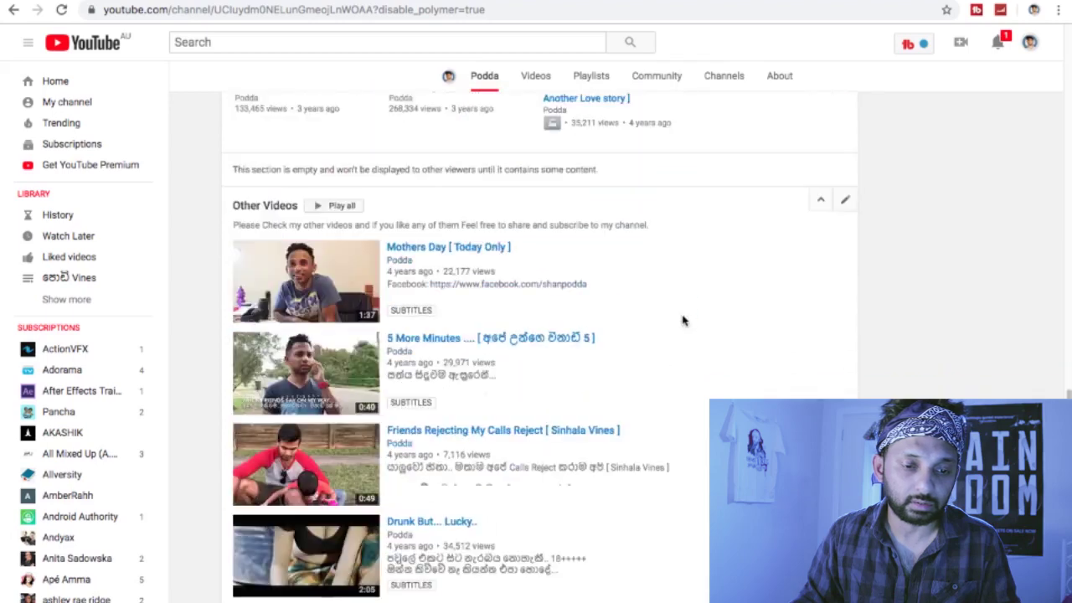
left_click(845, 200)
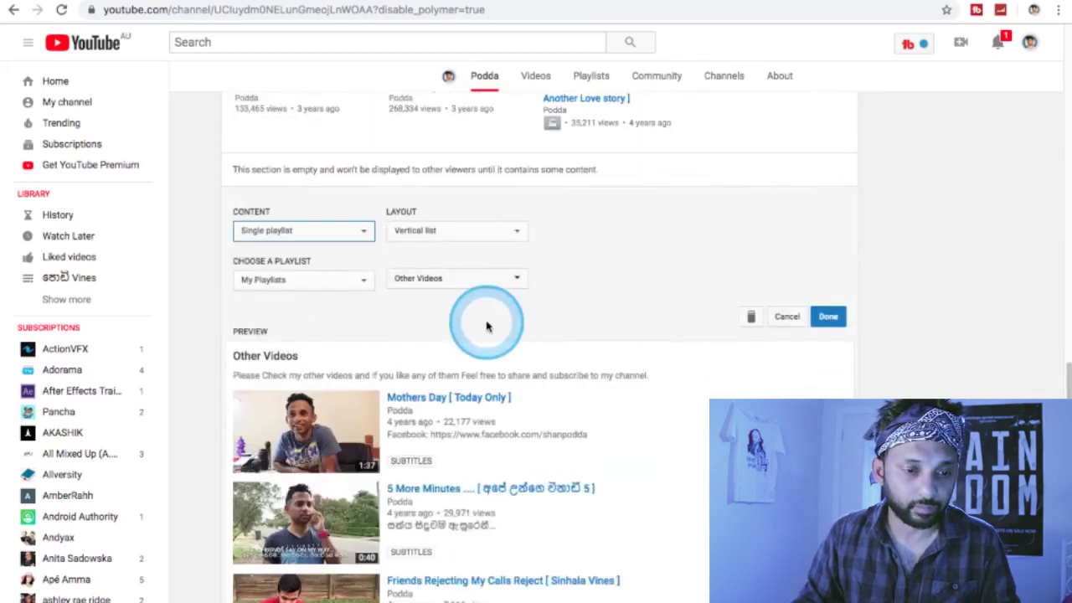
left_click(431, 231)
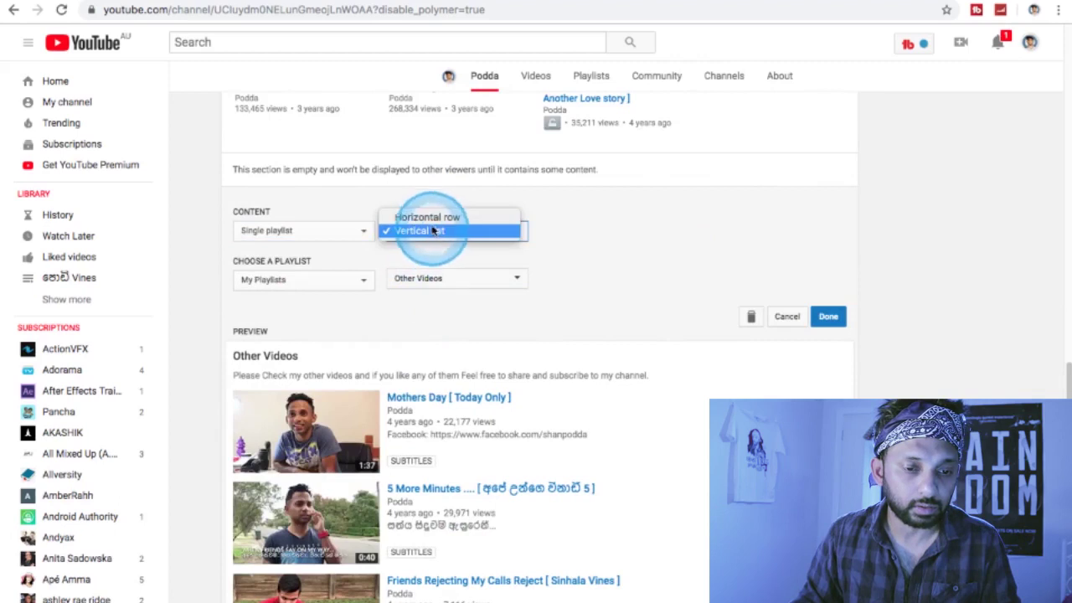
left_click(431, 219)
left_click(492, 288)
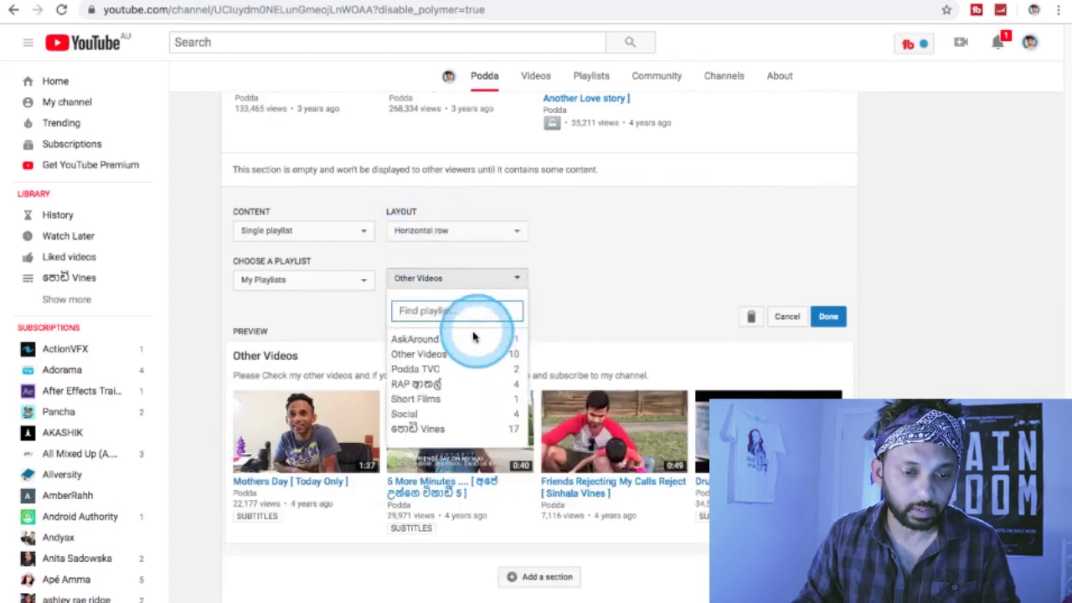
left_click(454, 338)
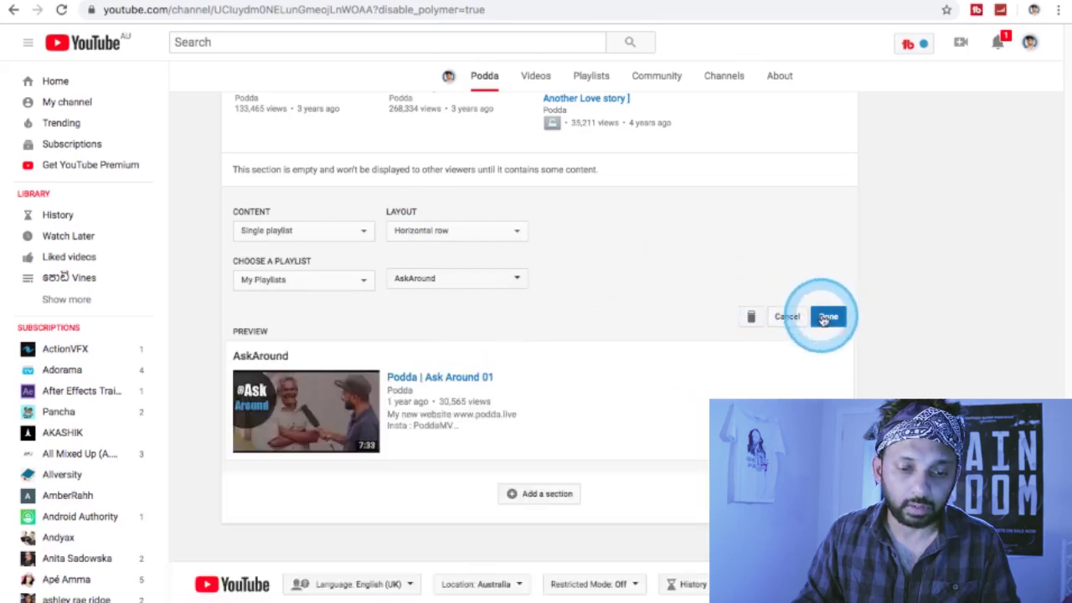
left_click(827, 318)
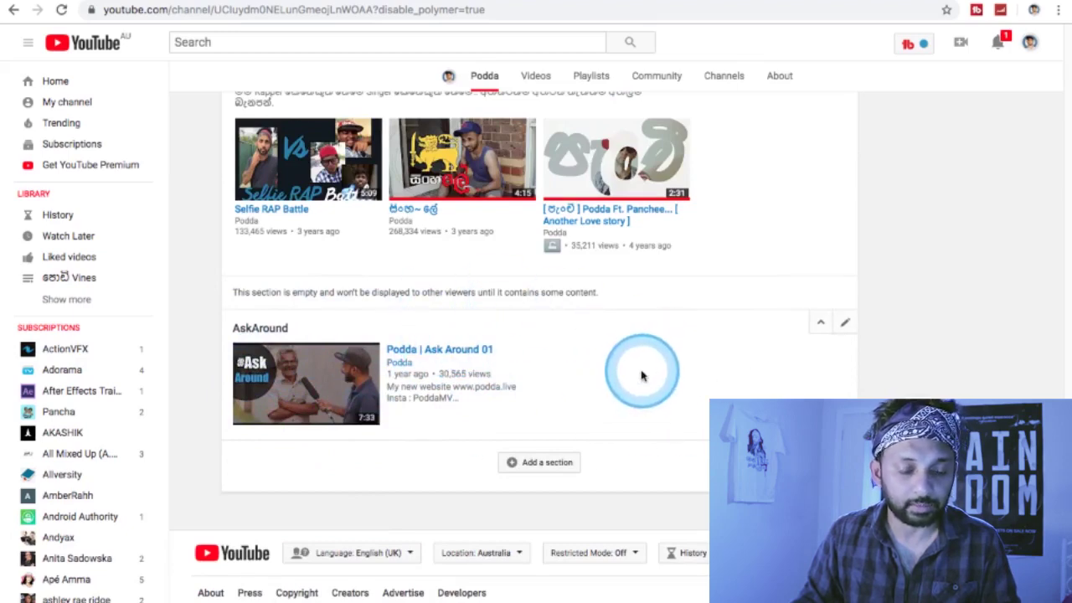
- Delete the AskAround section from the Podda channel's home page
scroll(642, 373, "up", 1)
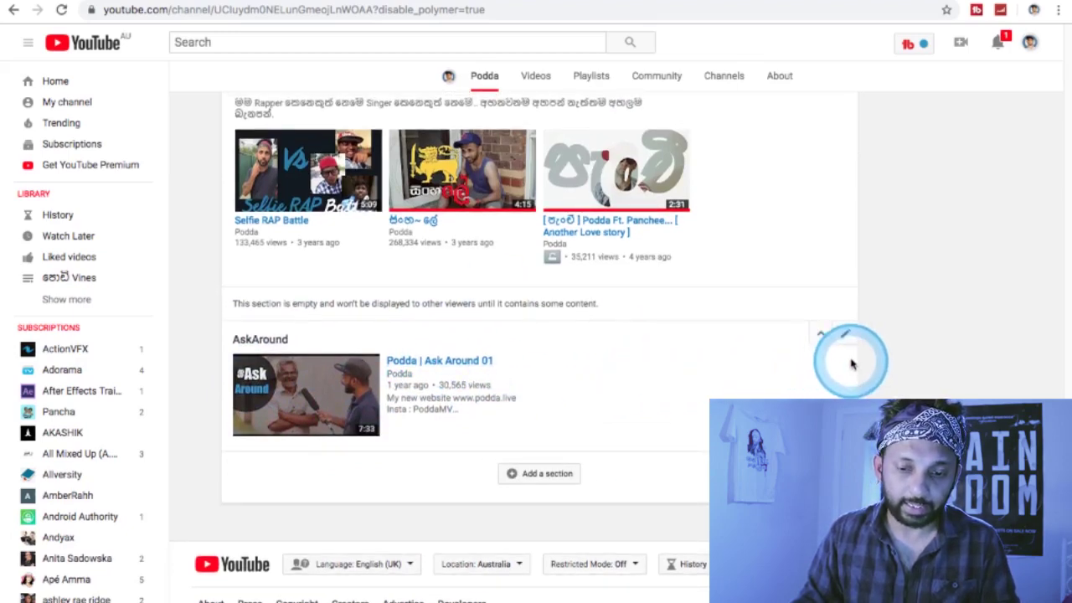
left_click(848, 337)
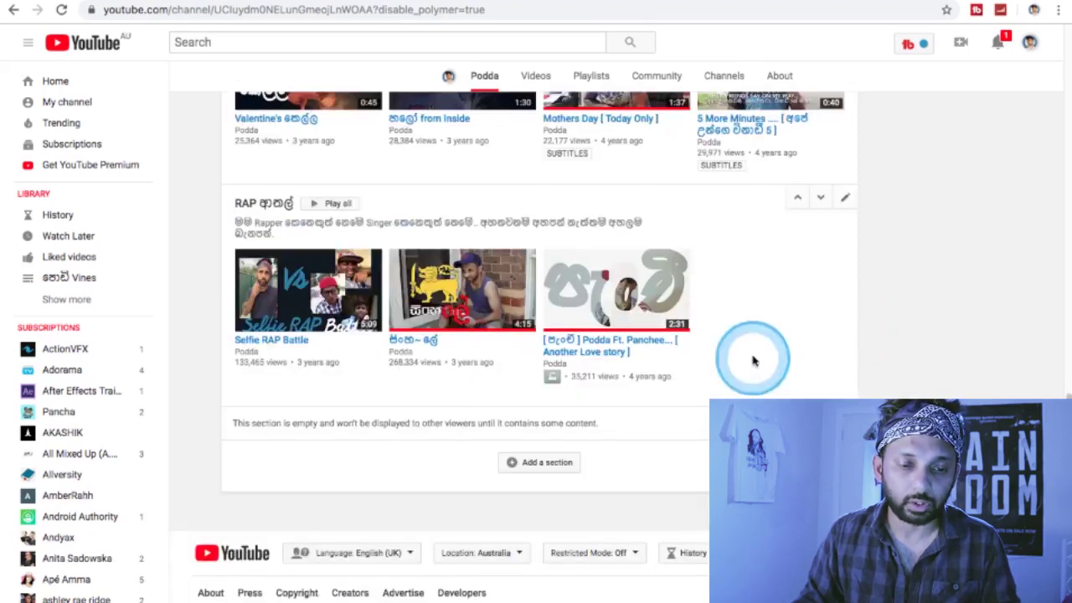
- Review the content, layout and playlist settings of the RAP ආතල් section and save it as it is
scroll(771, 335, "up", 3)
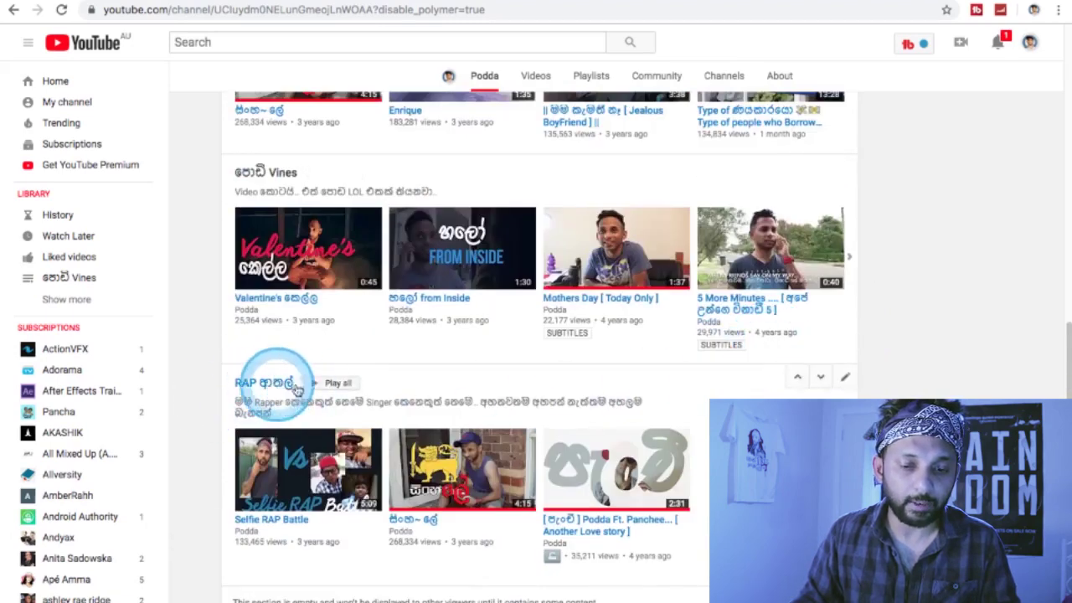
left_click(847, 380)
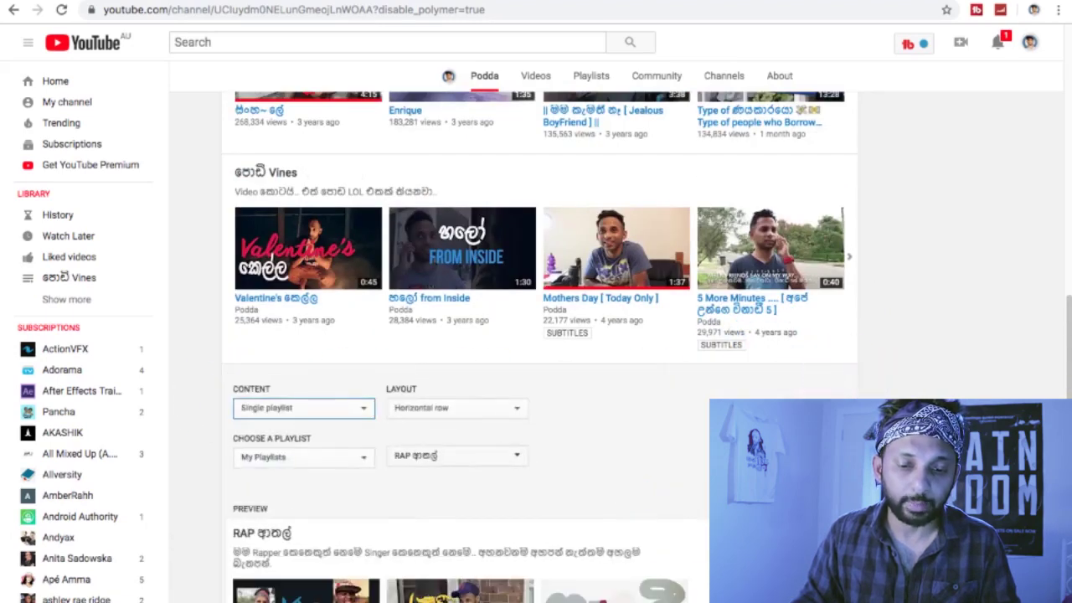
scroll(754, 377, "down", 2)
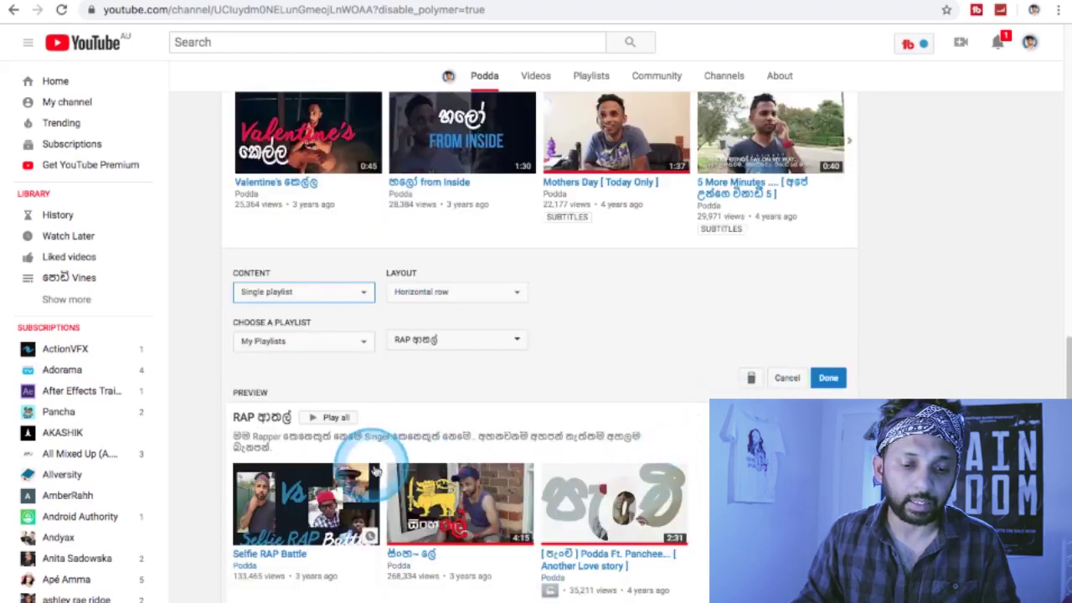
left_click(829, 379)
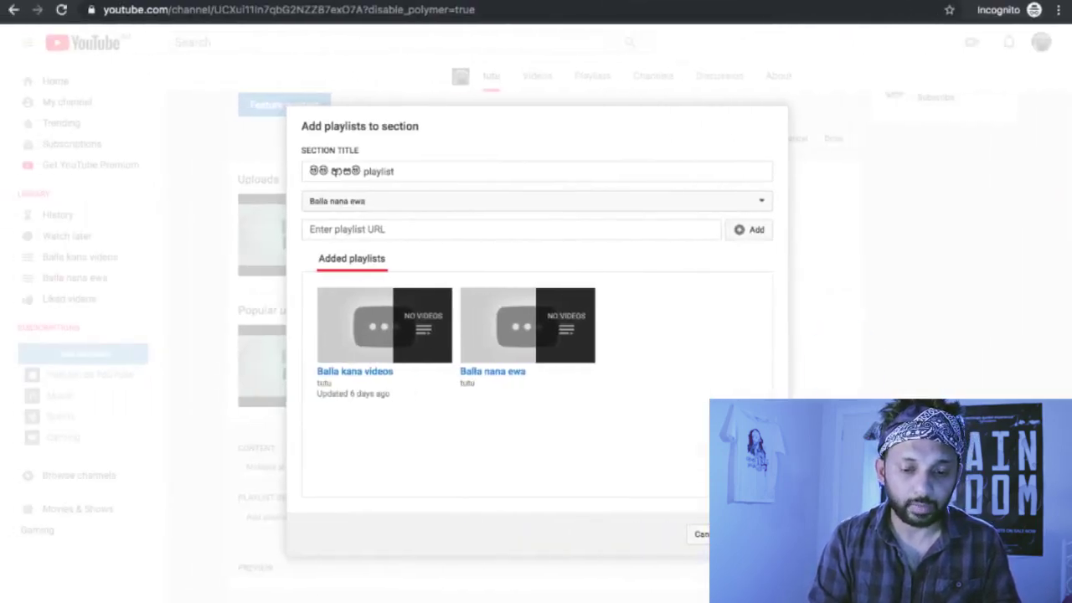
- On tutu's home page, confirm Balla kana videos and Balla nana ewa for the multiple-playlists section titled මම ආසම playlist and save it
key("Escape")
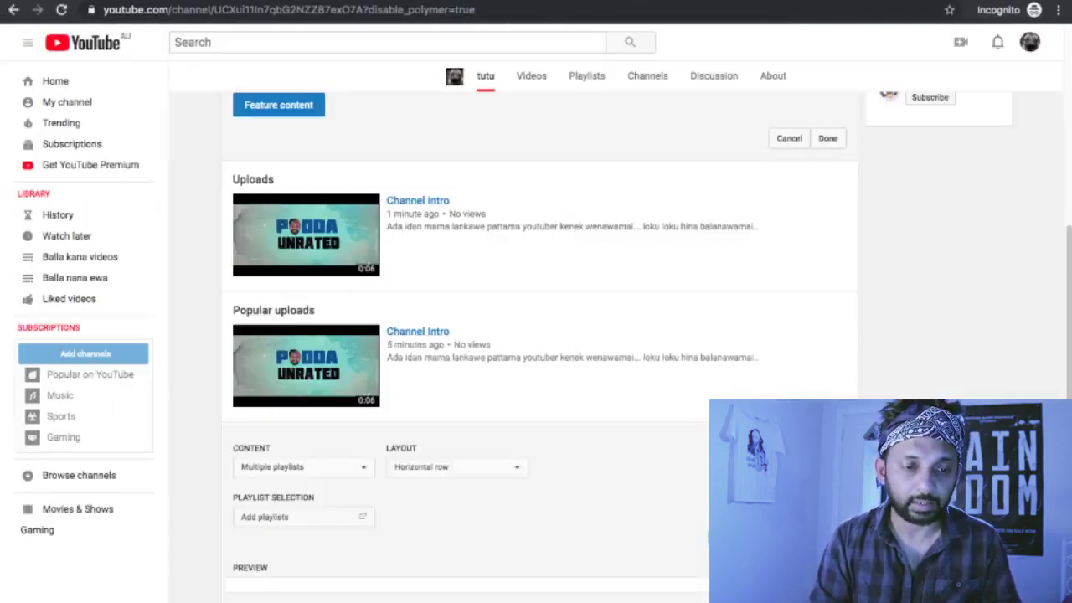
scroll(763, 394, "down", 2)
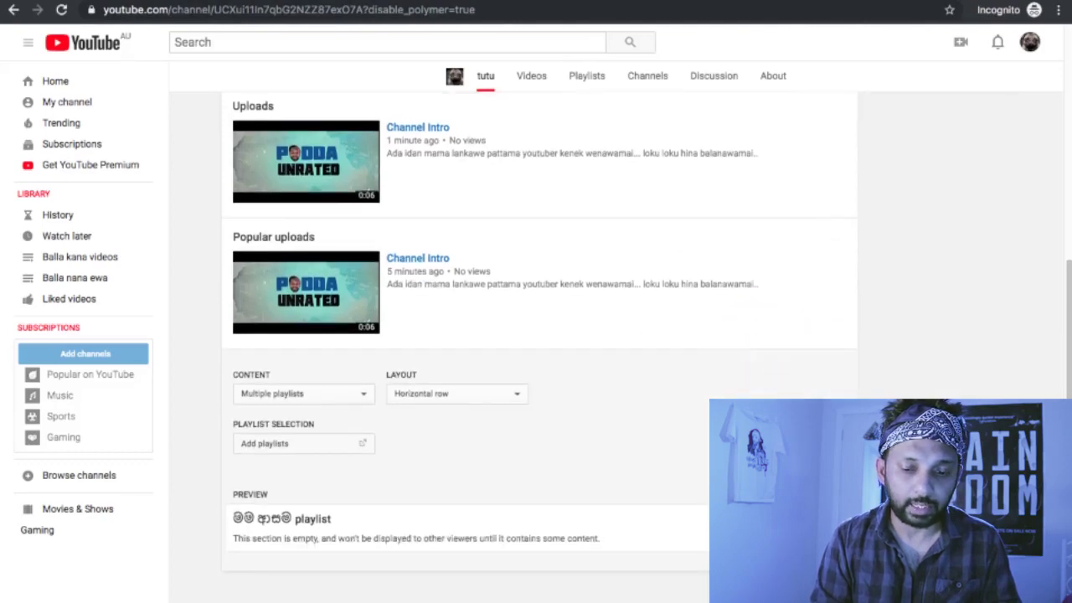
left_click(827, 578)
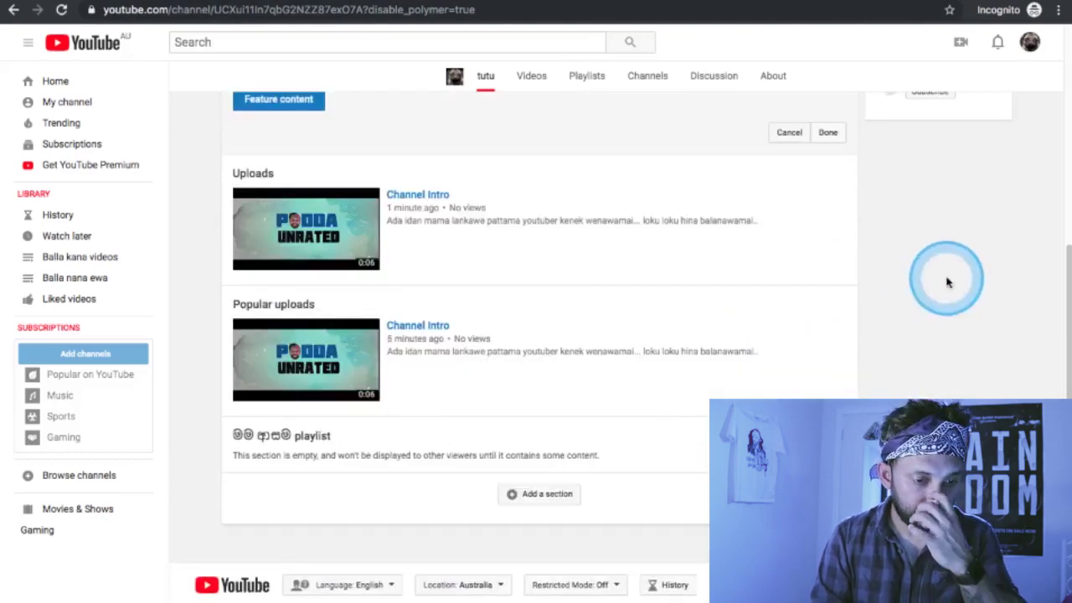
scroll(947, 282, "up", 4)
scroll(948, 282, "down", 2)
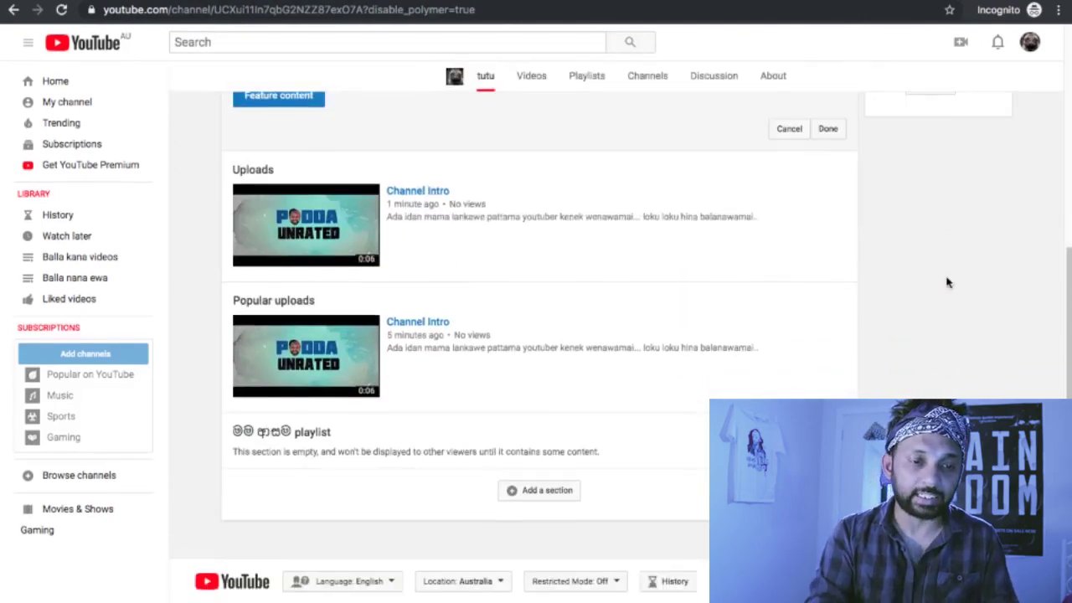
mouse_move(306, 201)
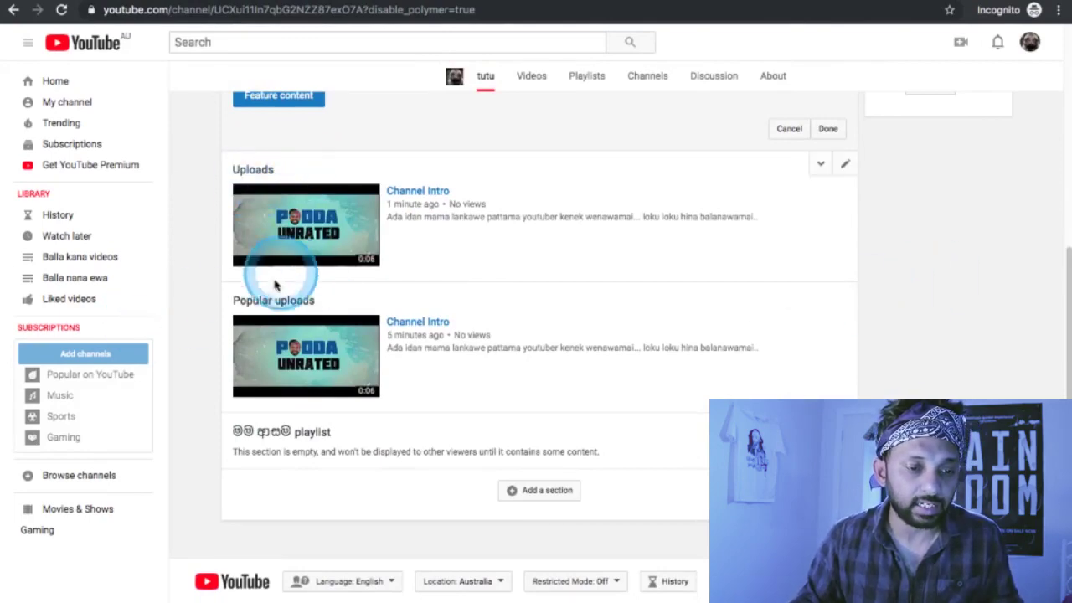
mouse_move(241, 303)
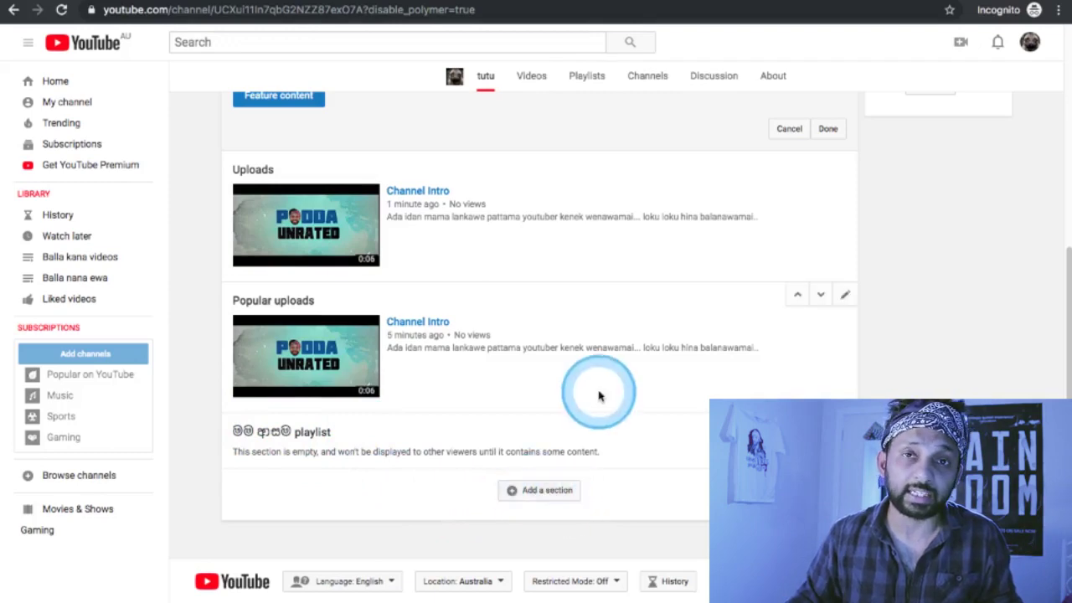
scroll(692, 379, "up", 1)
scroll(692, 379, "up", 5)
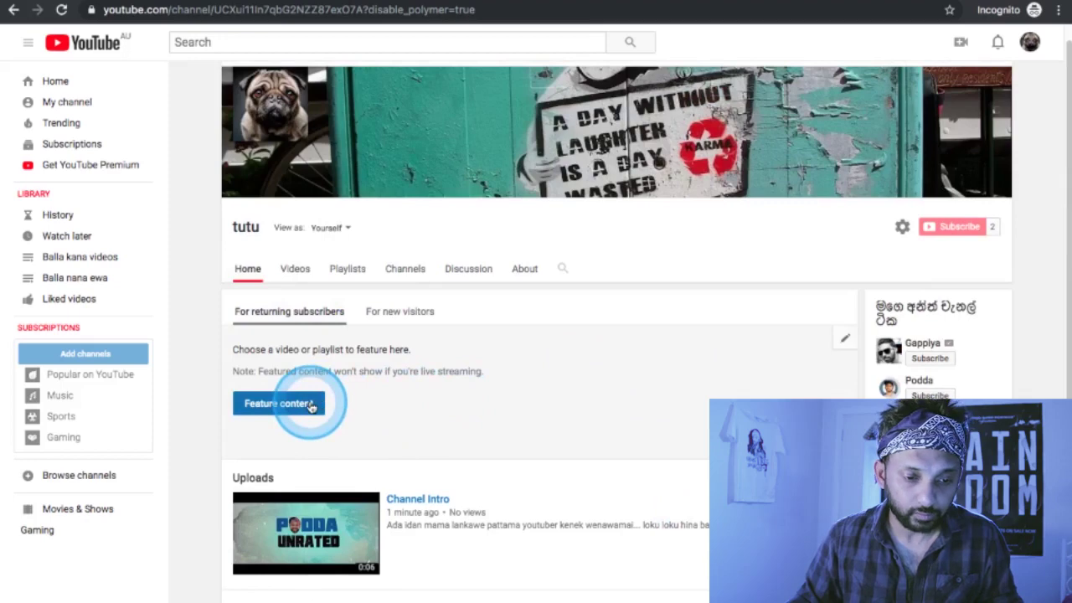
left_click(300, 404)
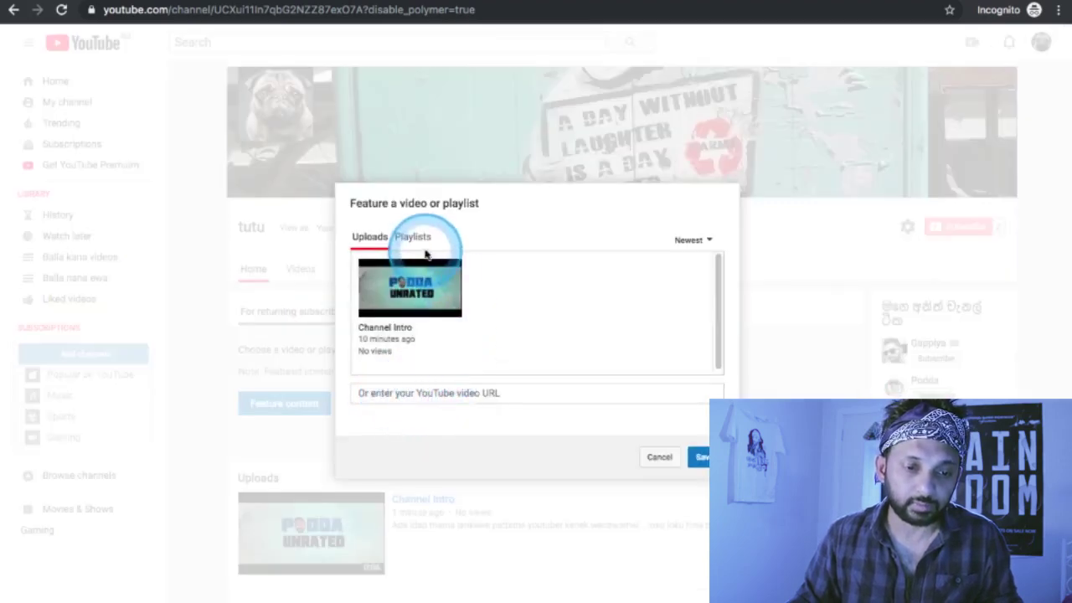
left_click(414, 238)
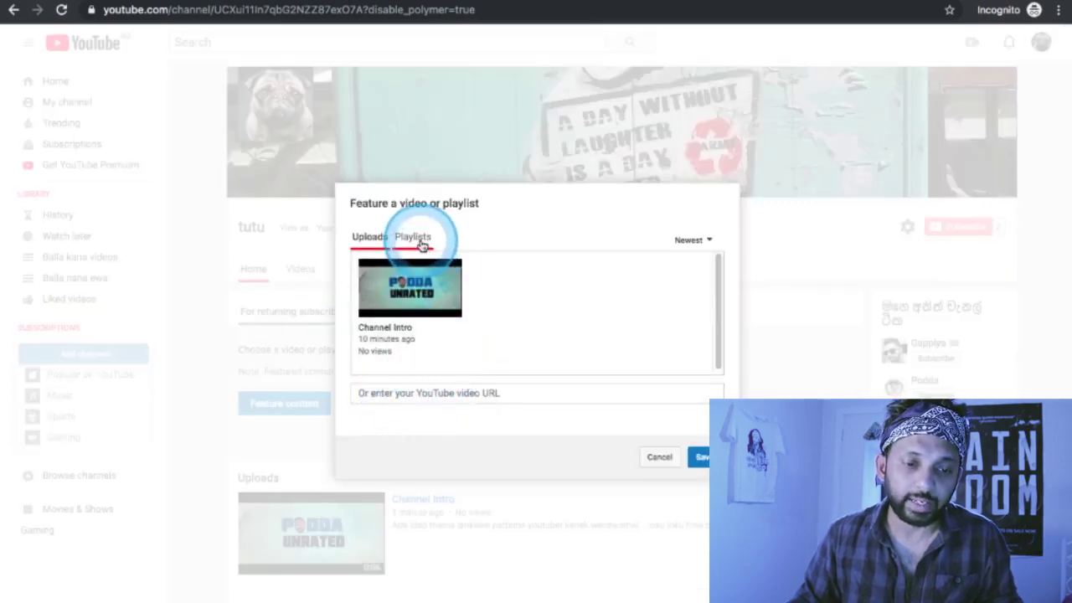
left_click(652, 456)
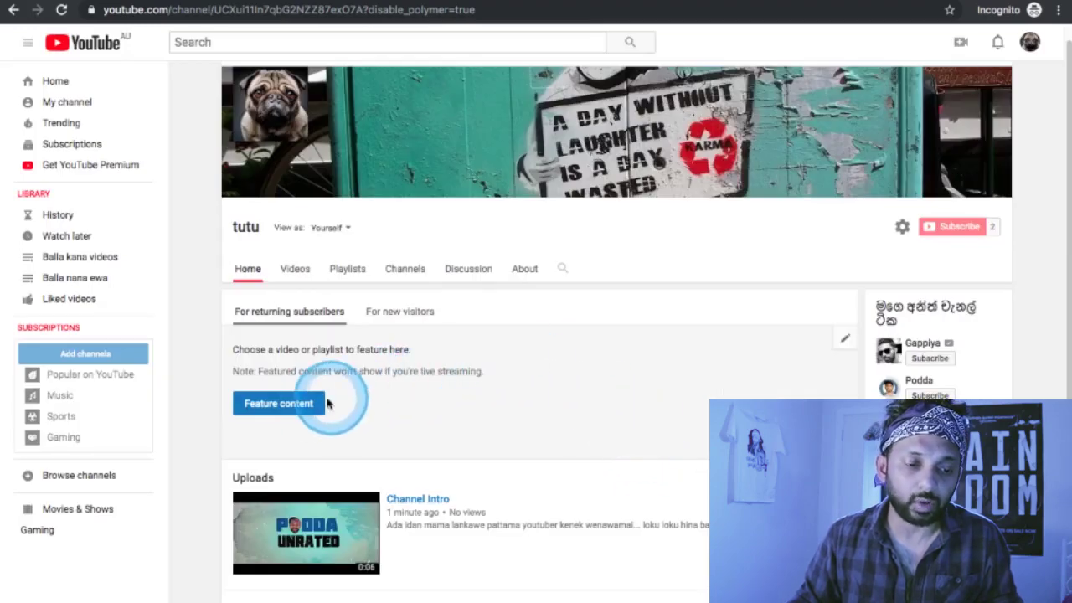
- Feature the Balla nana ewa playlist for returning subscribers, leaving out the optional heading
left_click(287, 403)
left_click(430, 240)
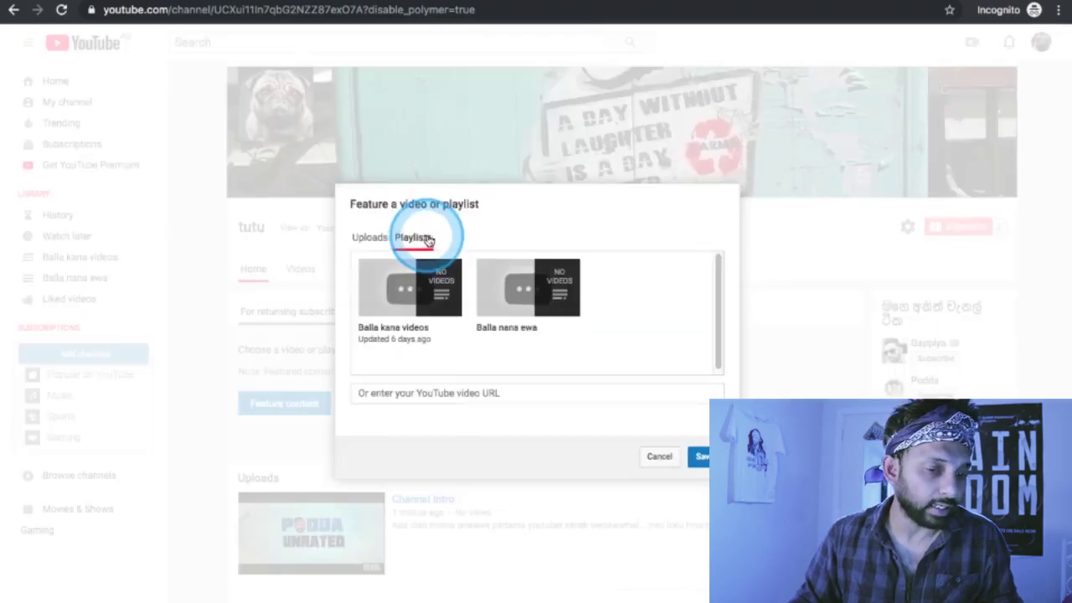
left_click(484, 292)
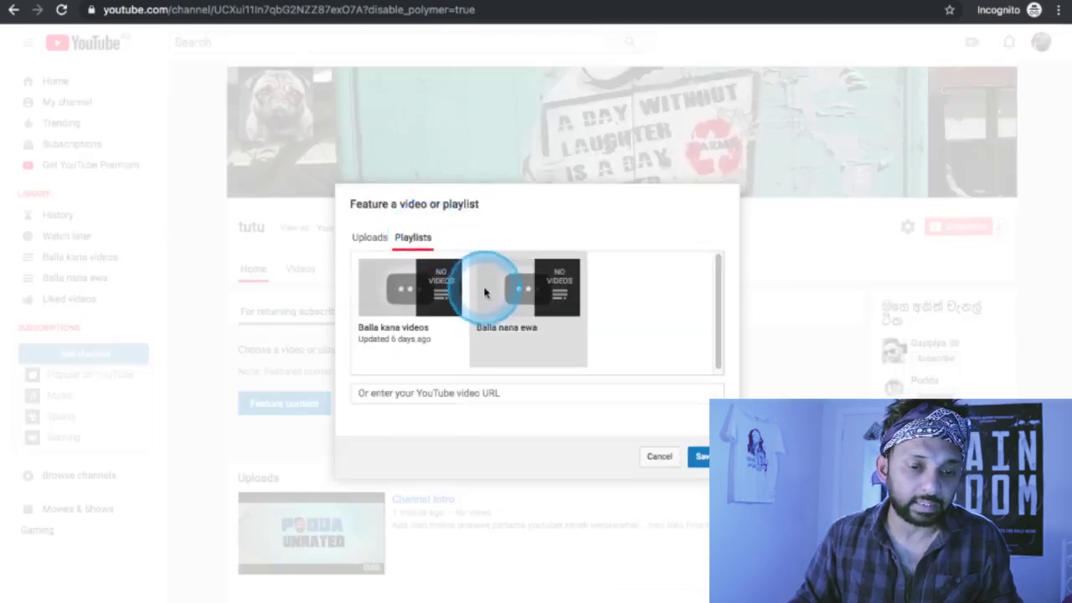
left_click(614, 392)
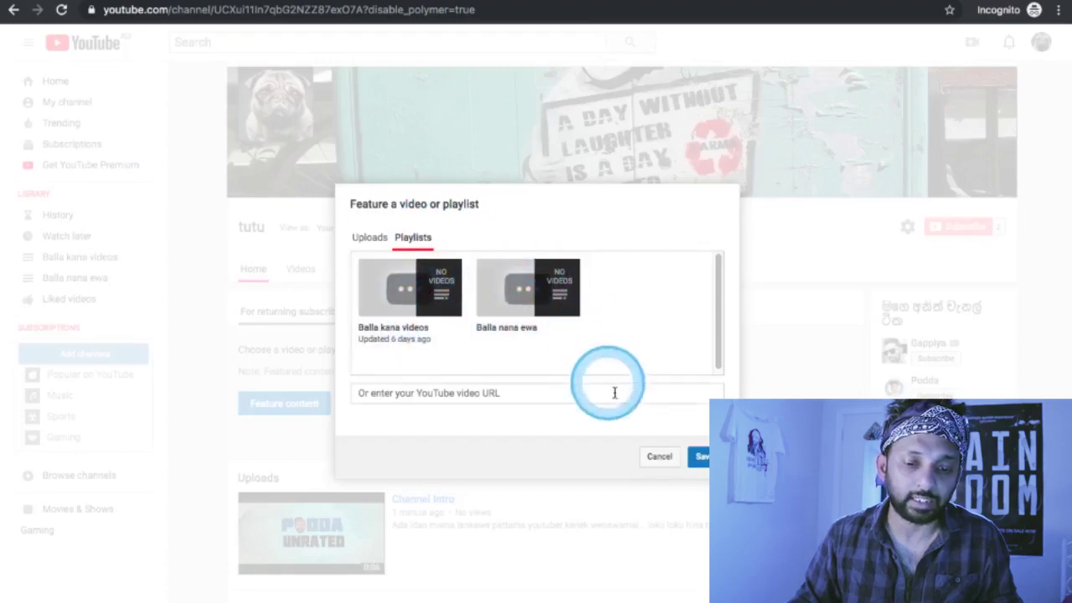
left_click(664, 444)
left_click(702, 458)
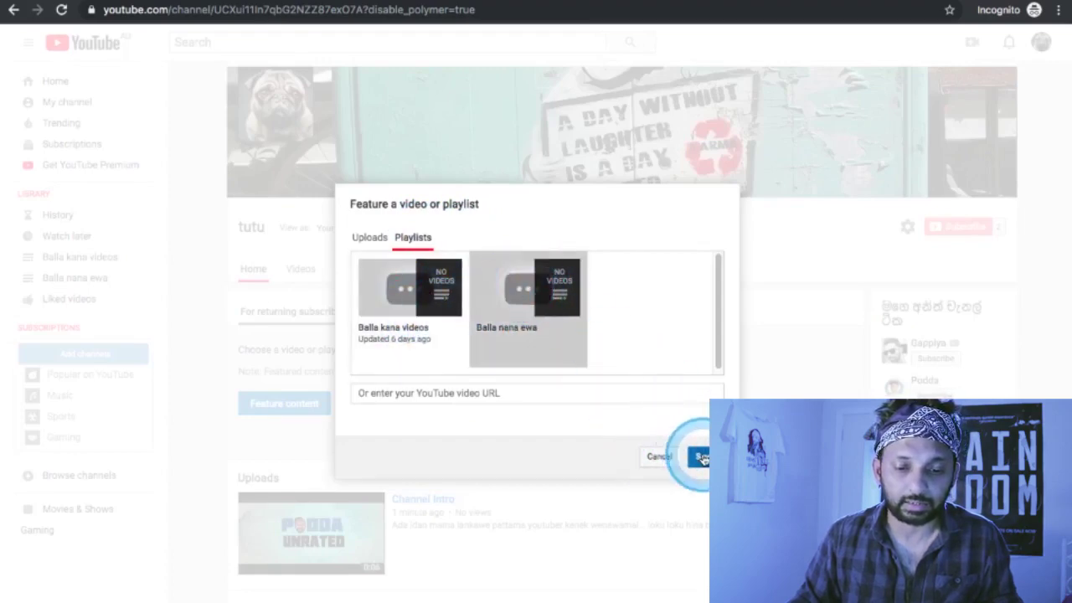
left_click(706, 288)
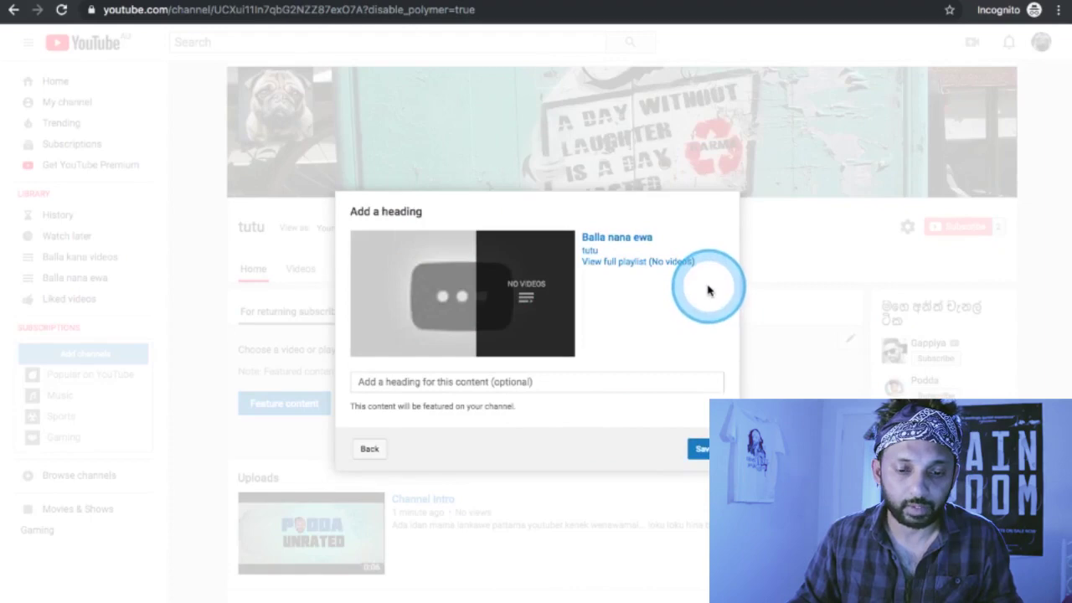
left_click(703, 450)
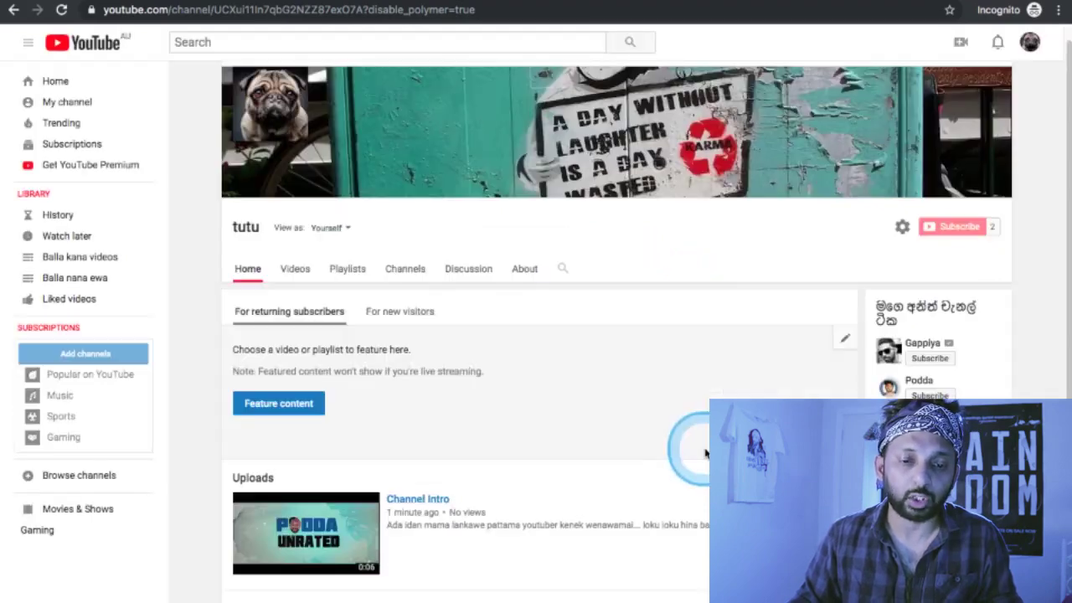
left_click(730, 322)
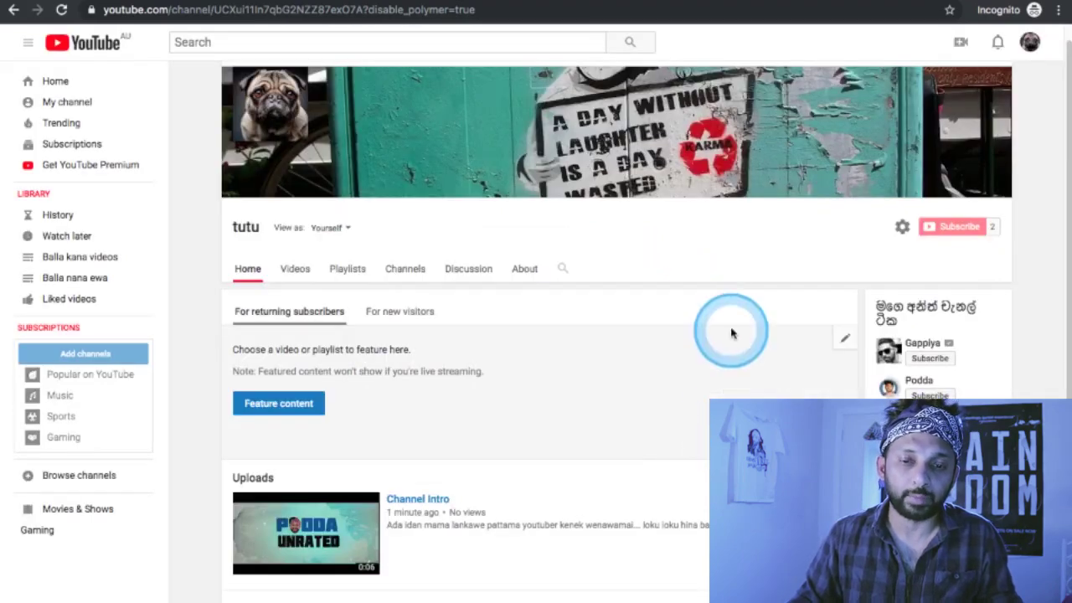
scroll(733, 334, "down", 1)
scroll(733, 333, "down", 5)
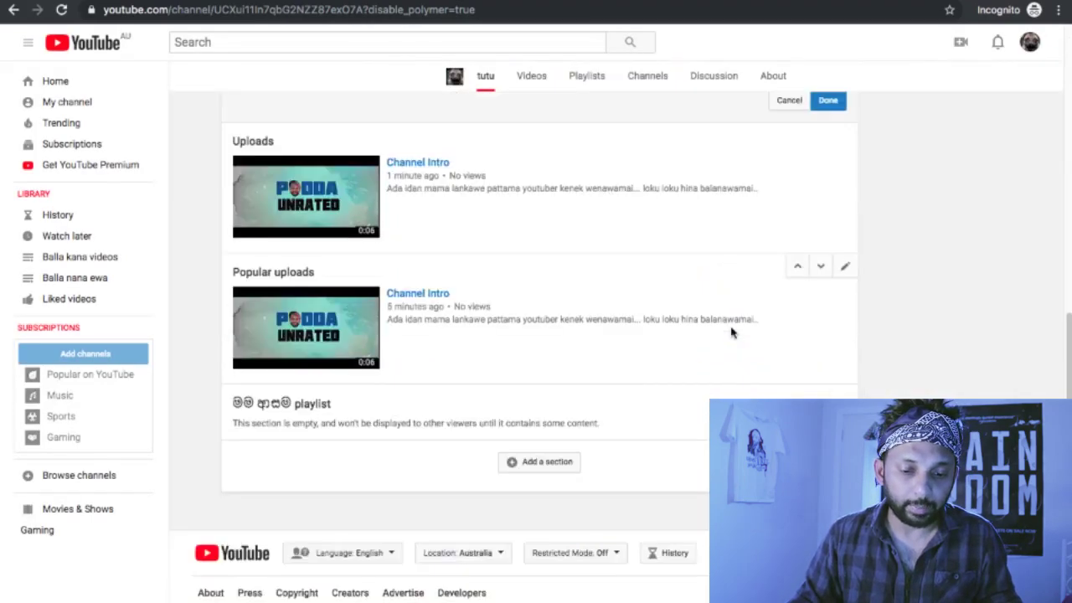
scroll(732, 332, "up", 5)
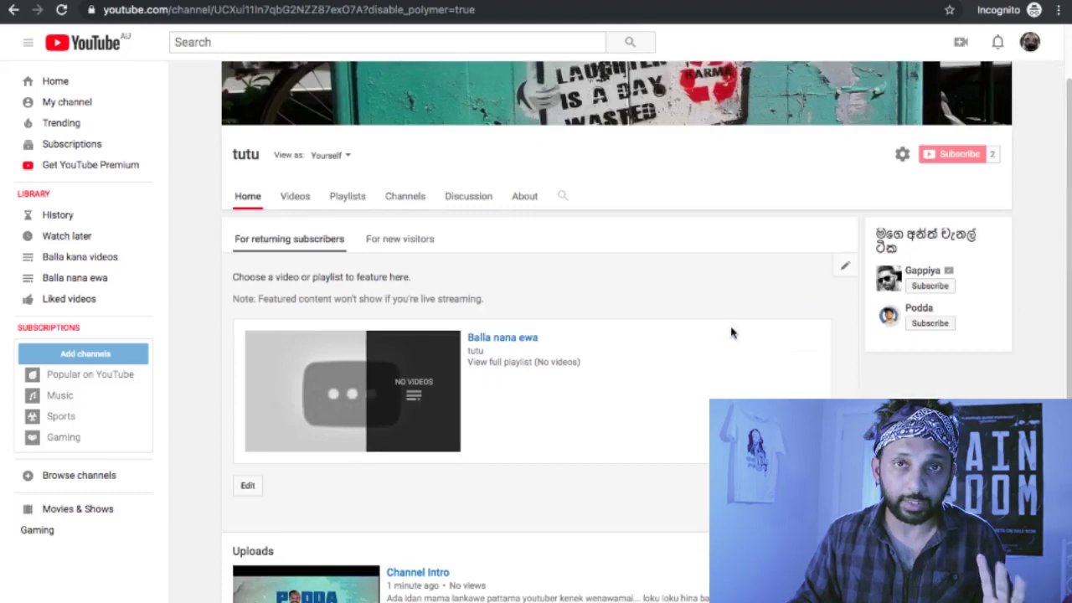
- Create a public playlist titled Balla nakuta wanana videos on the tutu channel
left_click(344, 201)
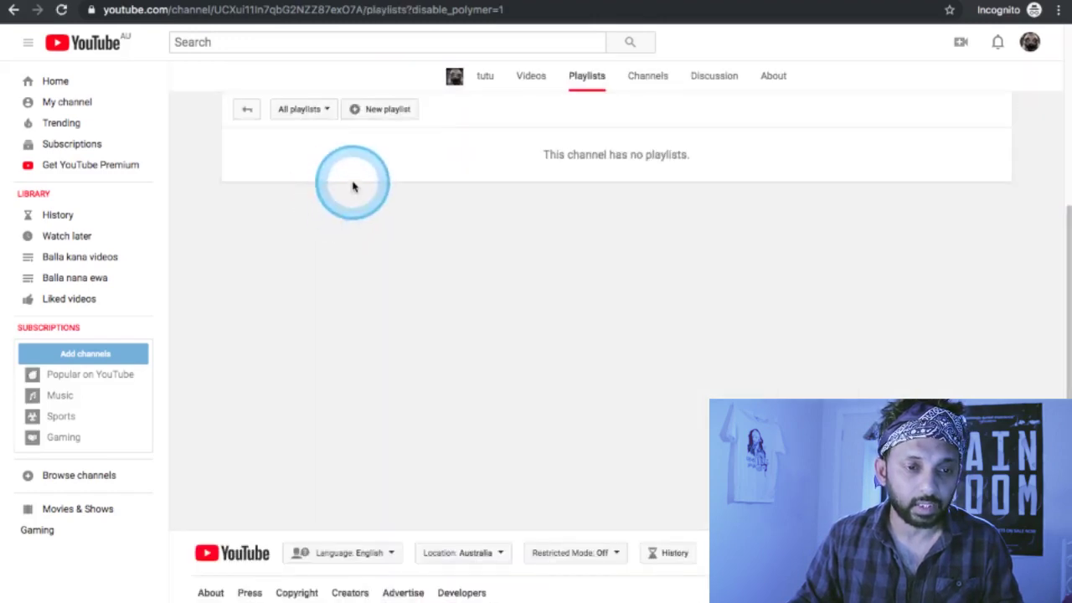
scroll(353, 186, "up", 1)
left_click(391, 163)
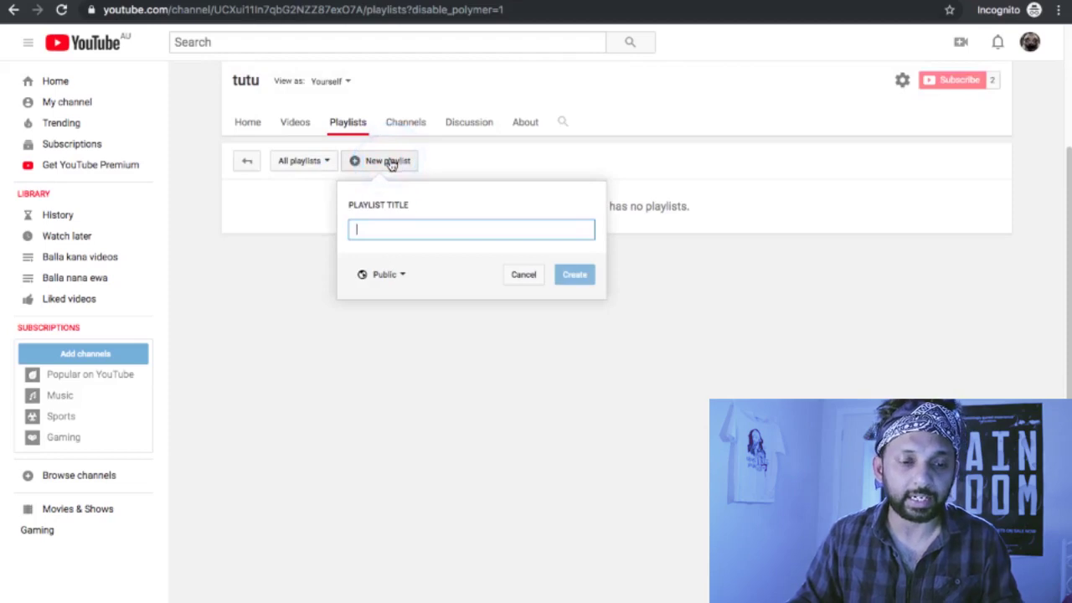
left_click(405, 221)
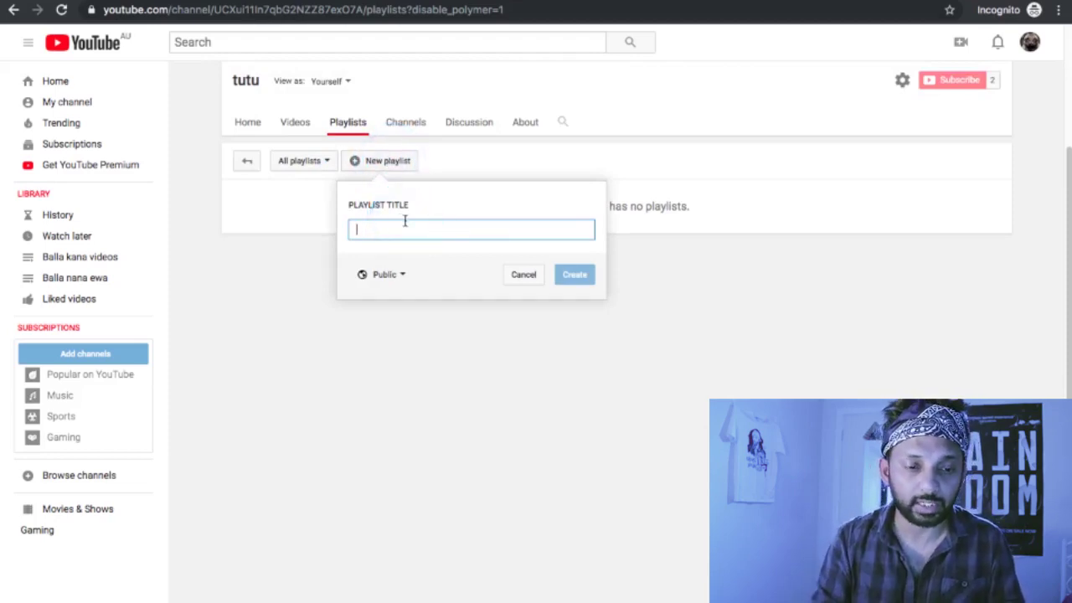
type("Balla")
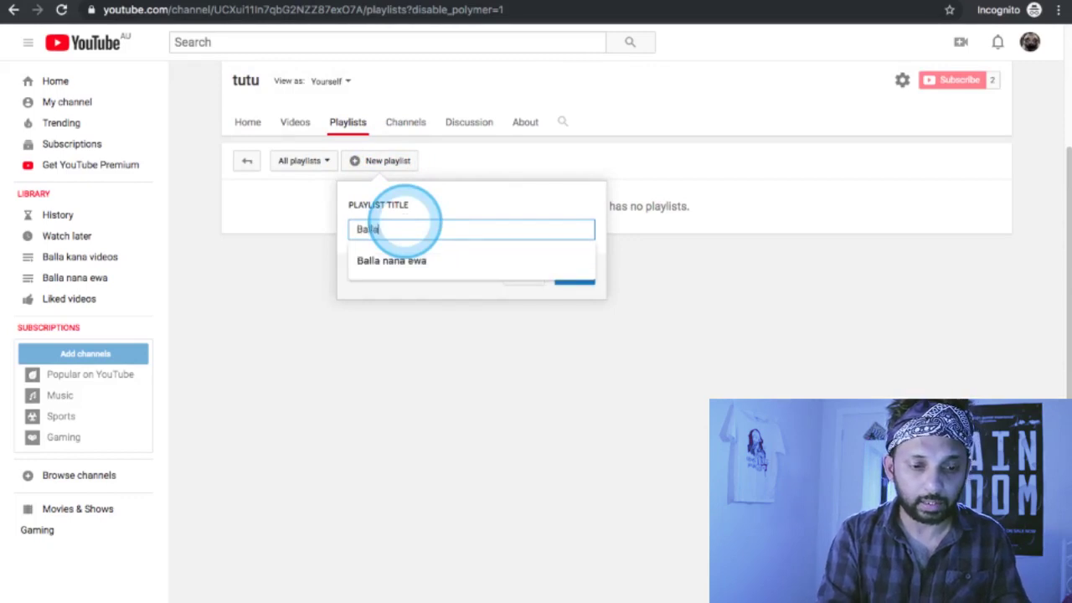
type(" nakuta wanana video")
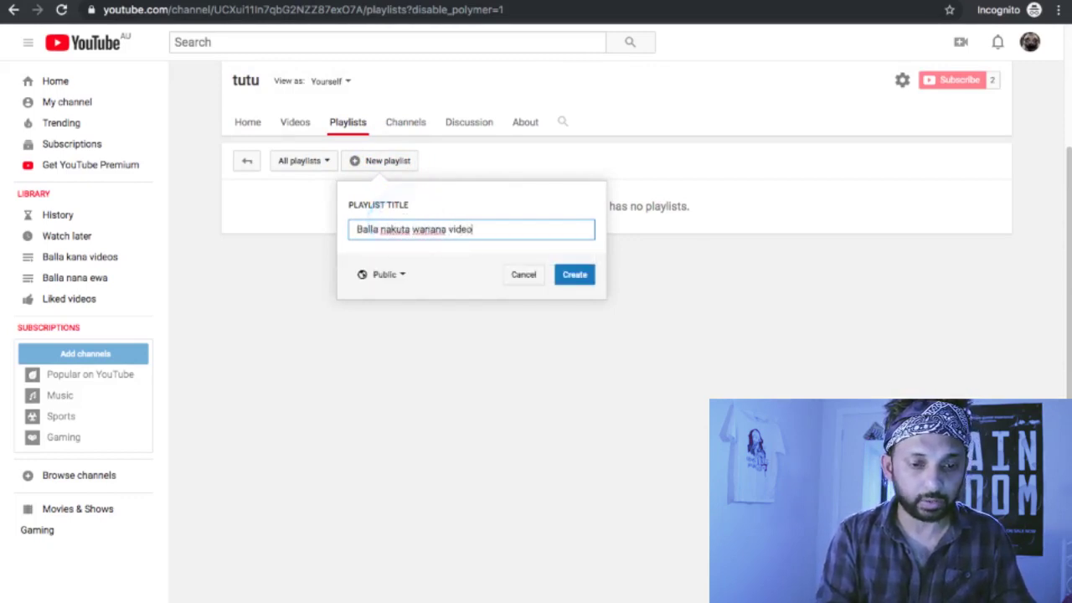
type("s")
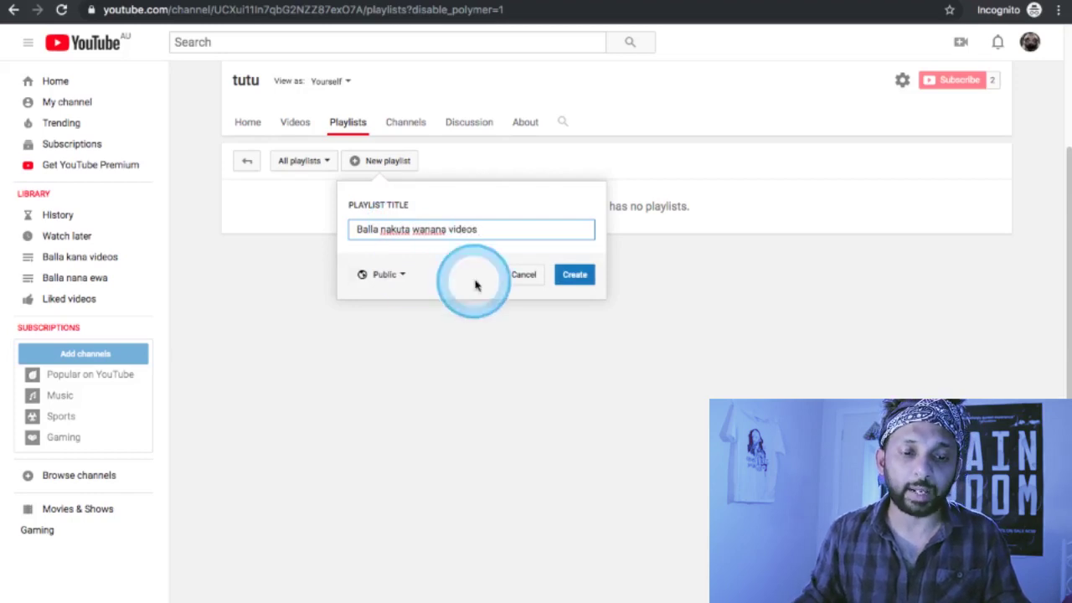
left_click(578, 275)
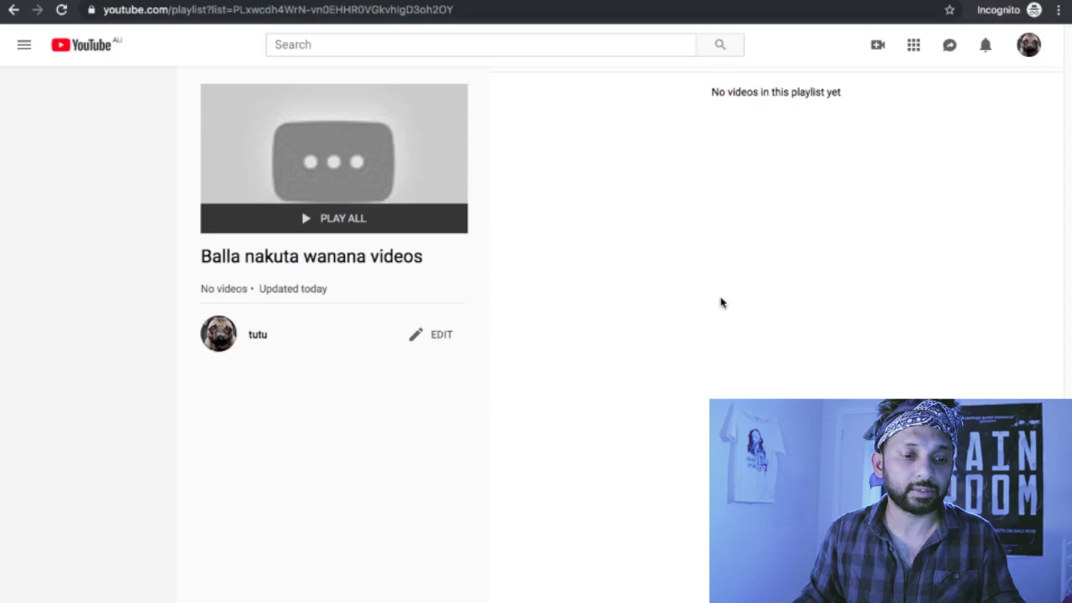
- Go to the tutu channel page and look over its home page layout
left_click(601, 301)
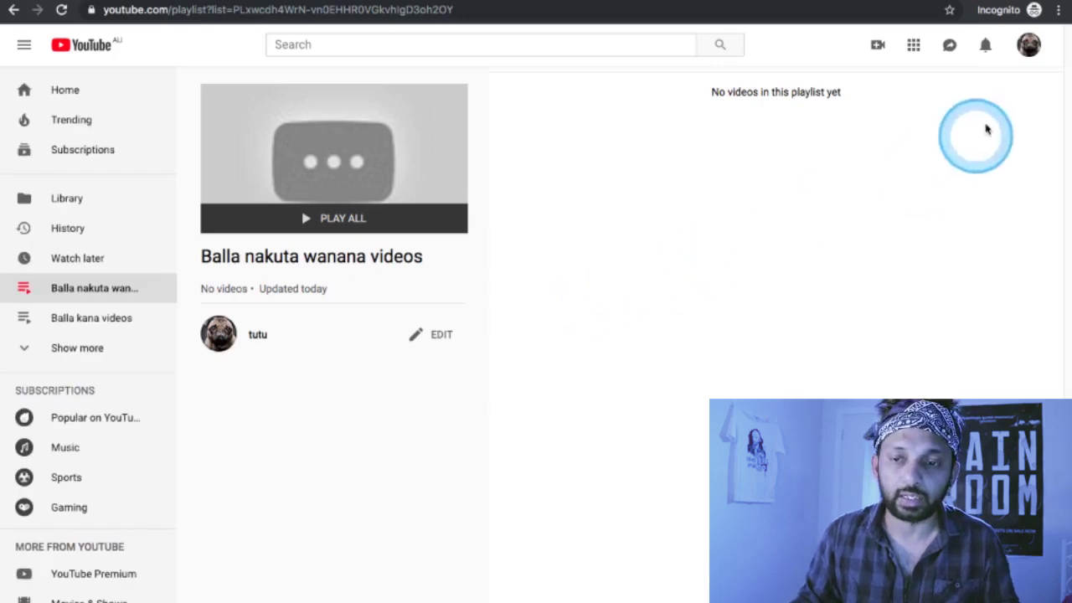
left_click(1028, 47)
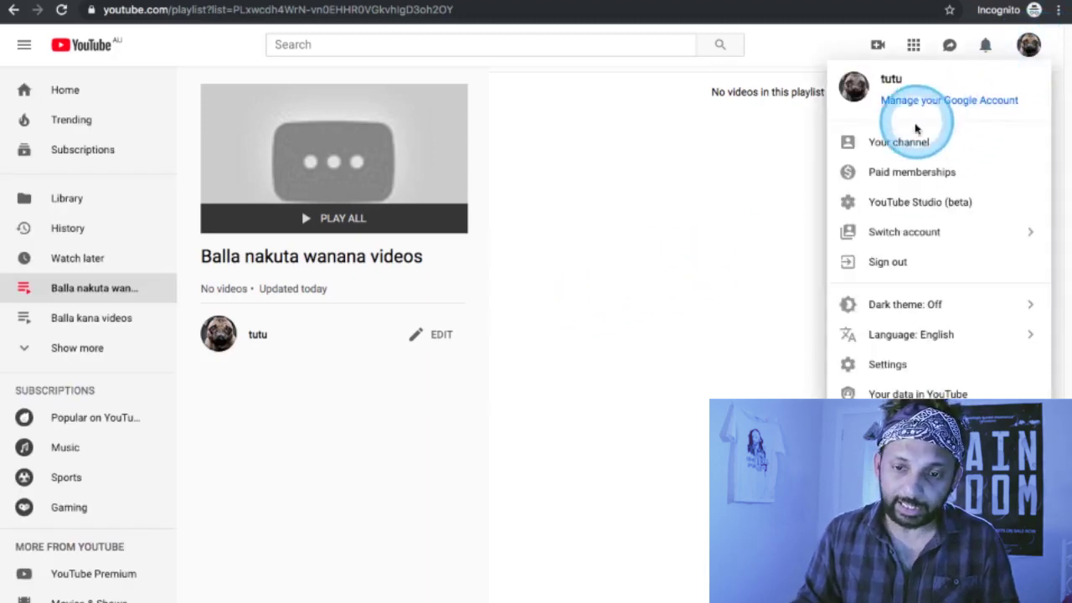
left_click(917, 141)
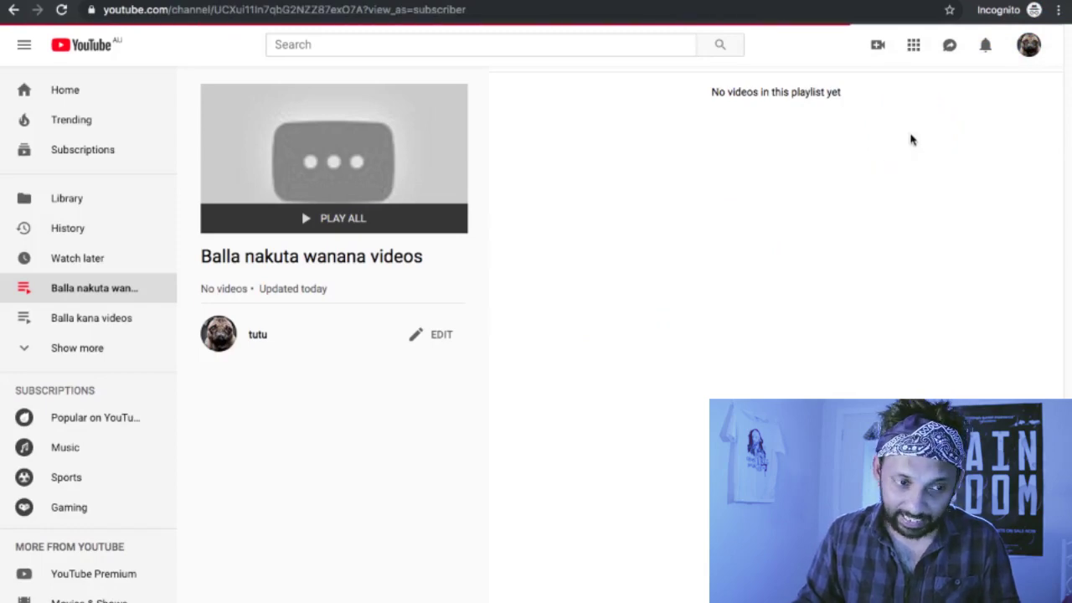
scroll(737, 353, "down", 3)
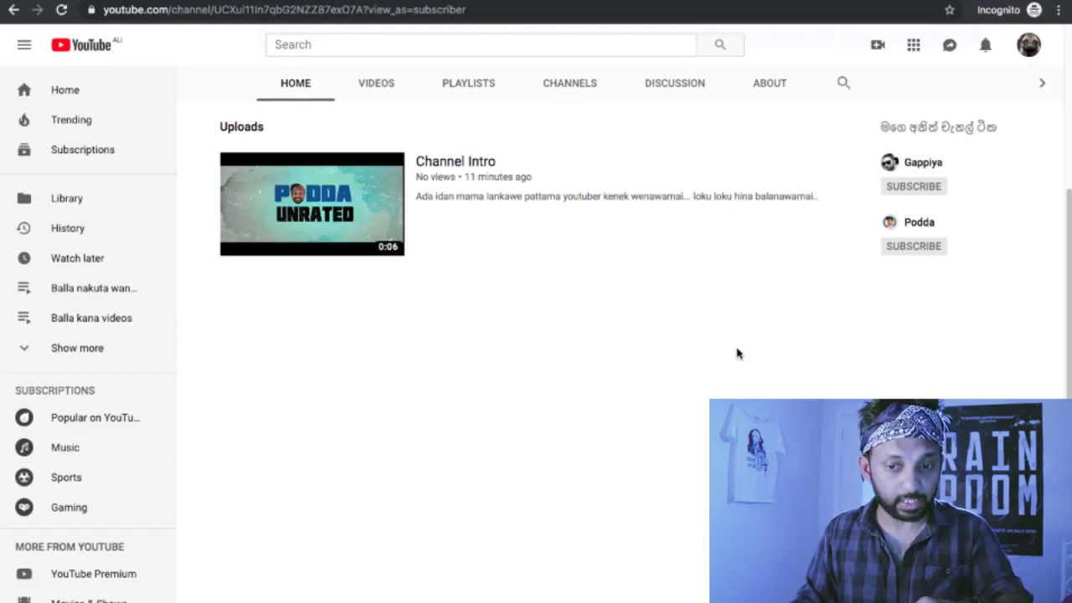
scroll(737, 352, "up", 3)
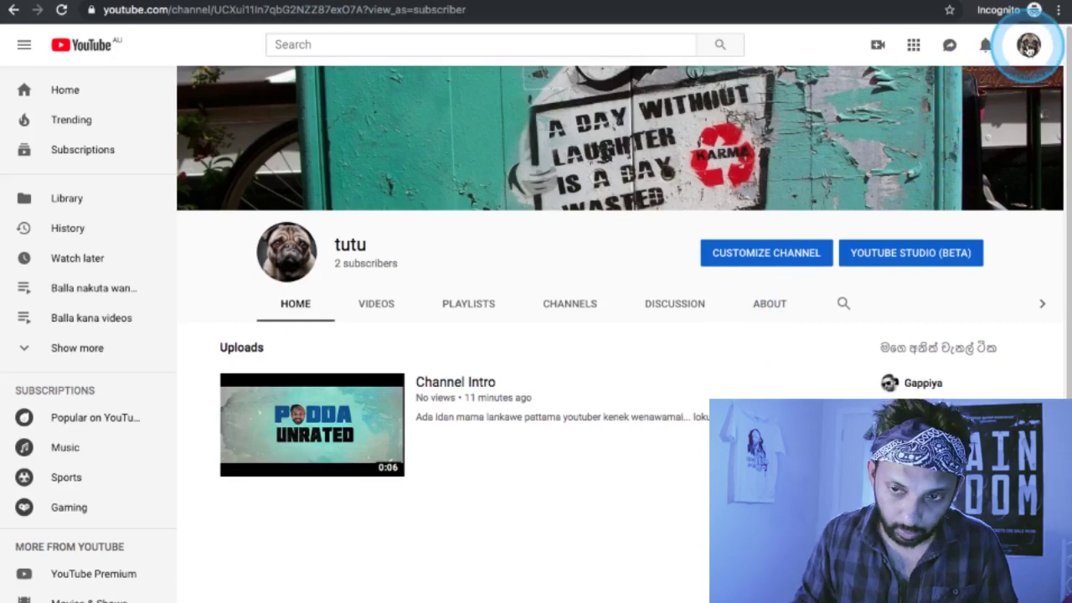
- From the YouTube account settings, edit the channel's name on Google to Tharawa and confirm the name change
left_click(1030, 47)
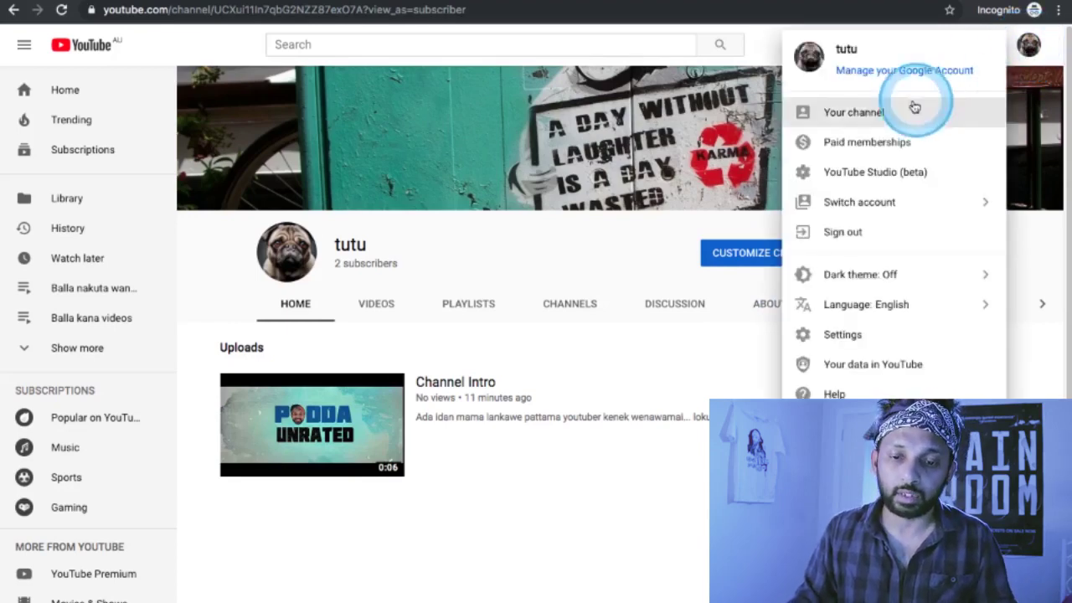
left_click(890, 114)
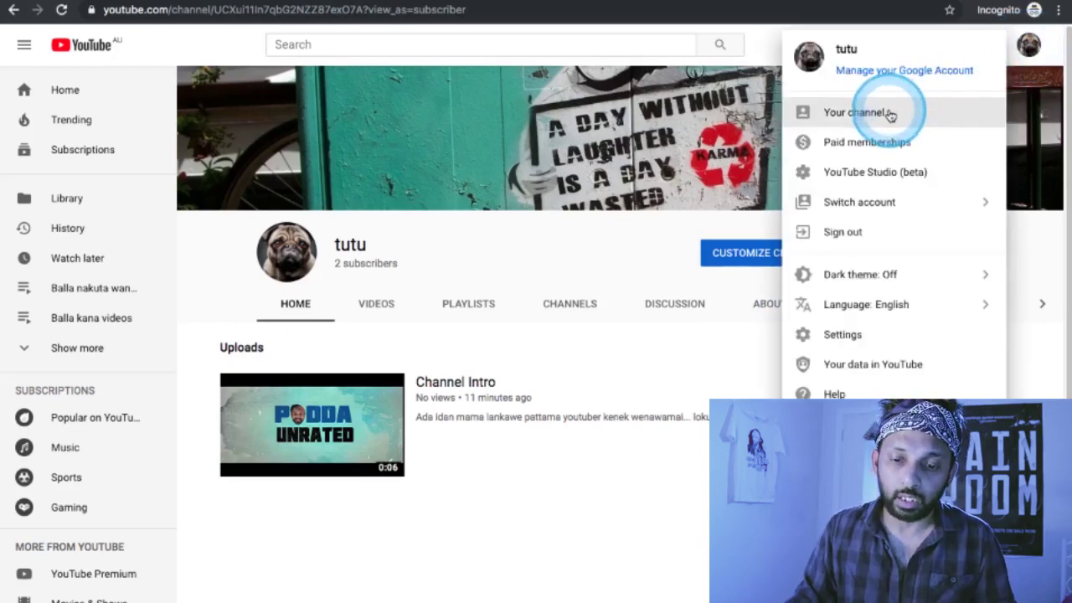
left_click(852, 337)
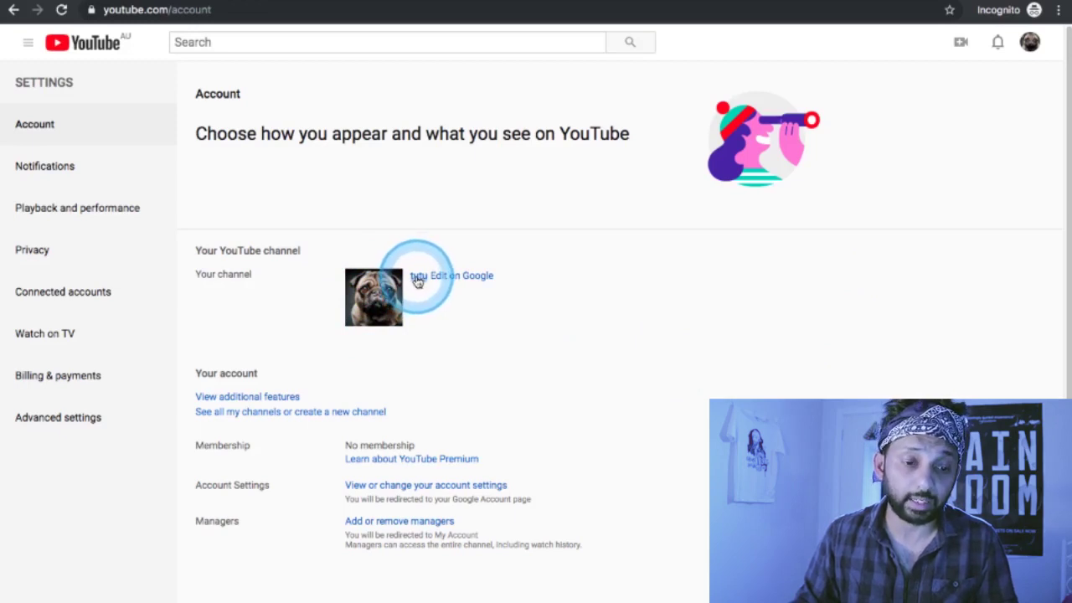
left_click(450, 278)
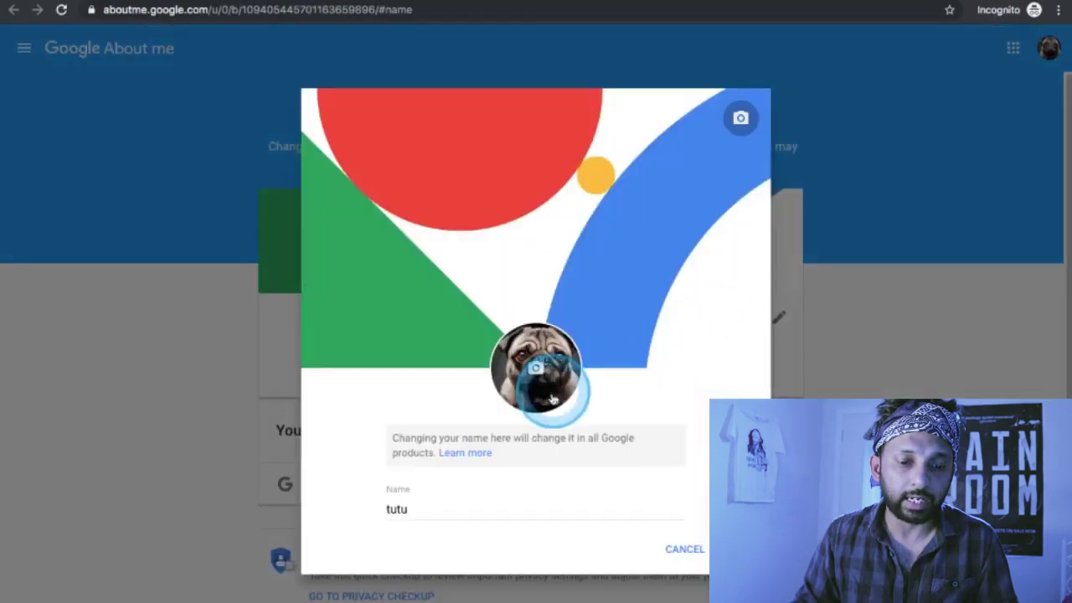
left_click(428, 508)
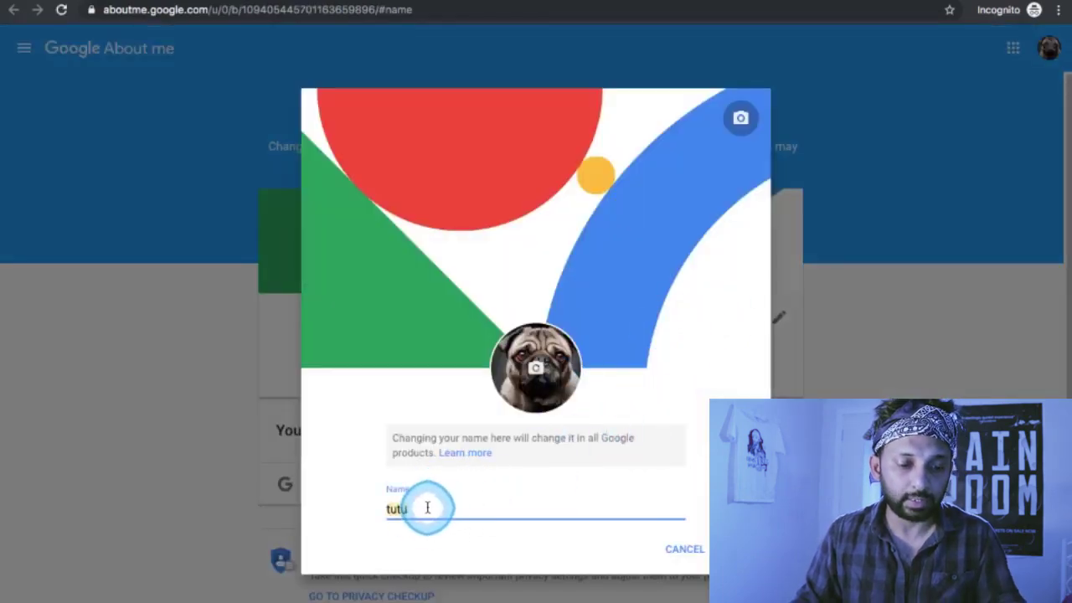
type("Tharawa")
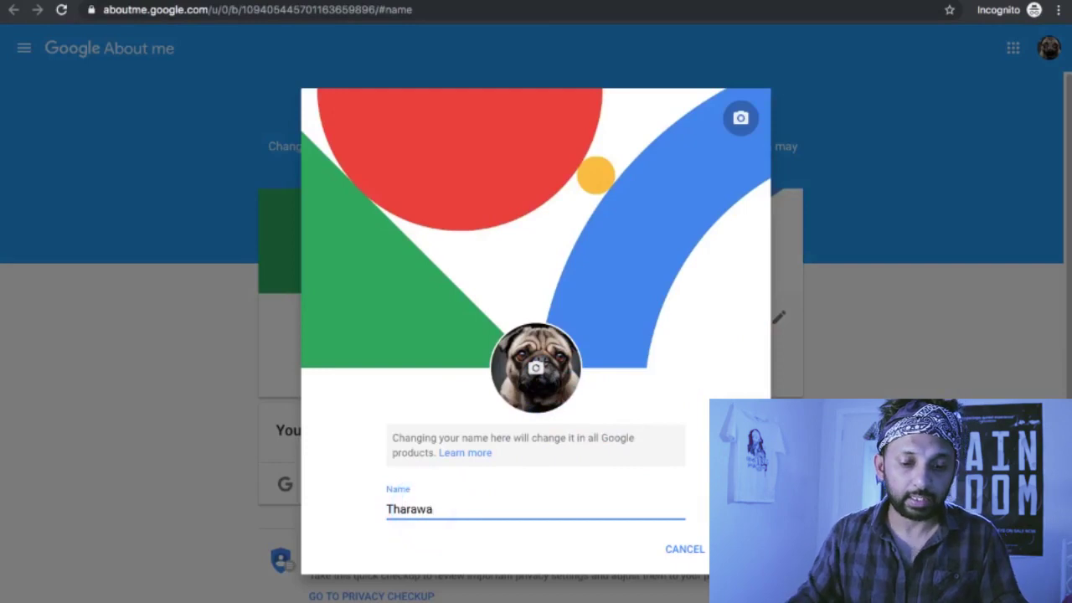
left_click(443, 509)
left_click(689, 511)
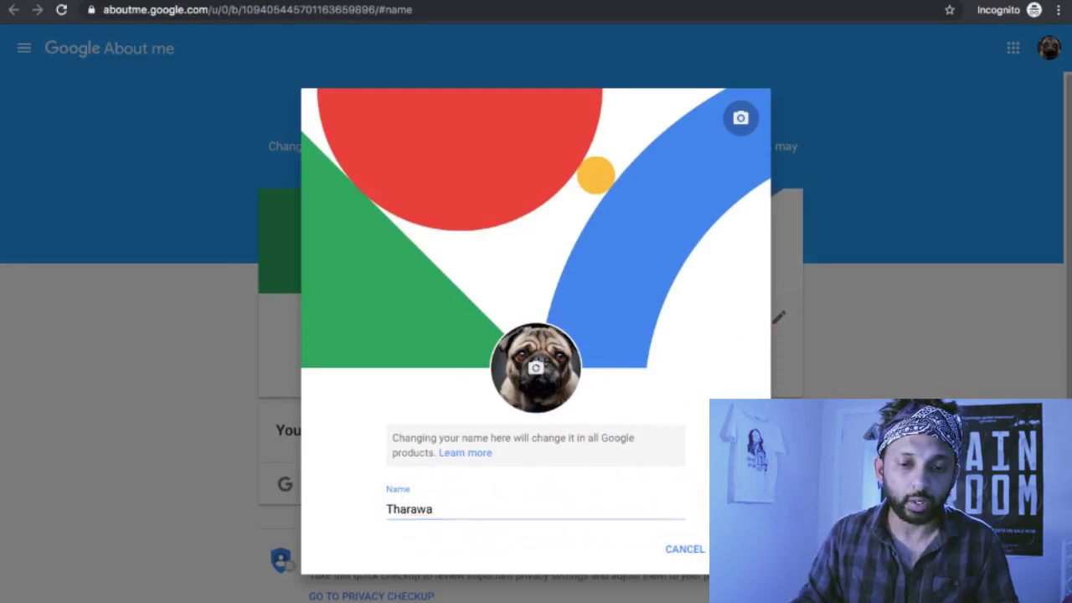
key("Return")
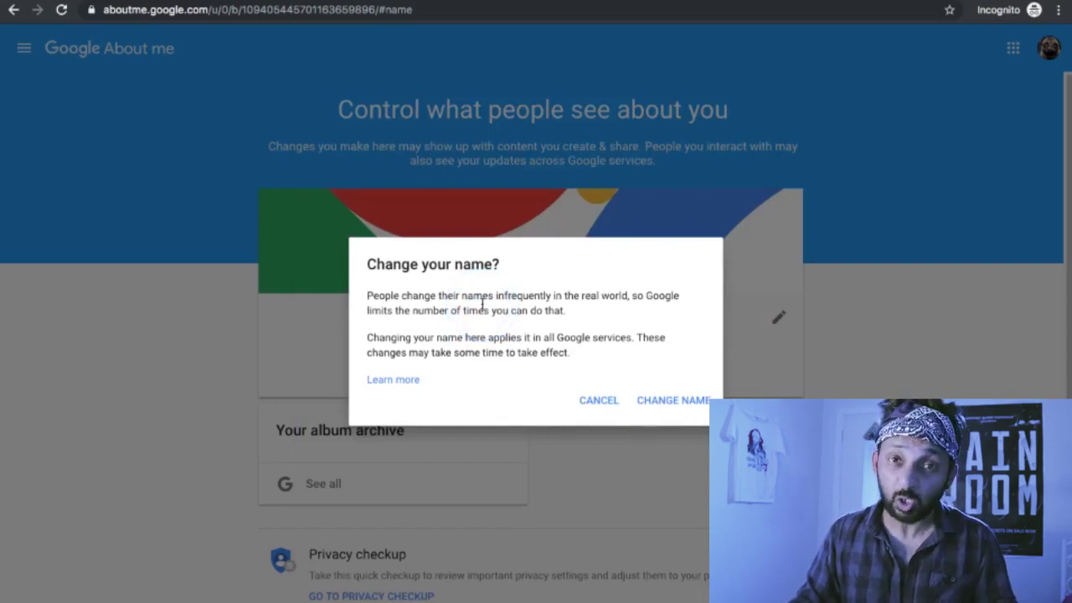
left_click(675, 401)
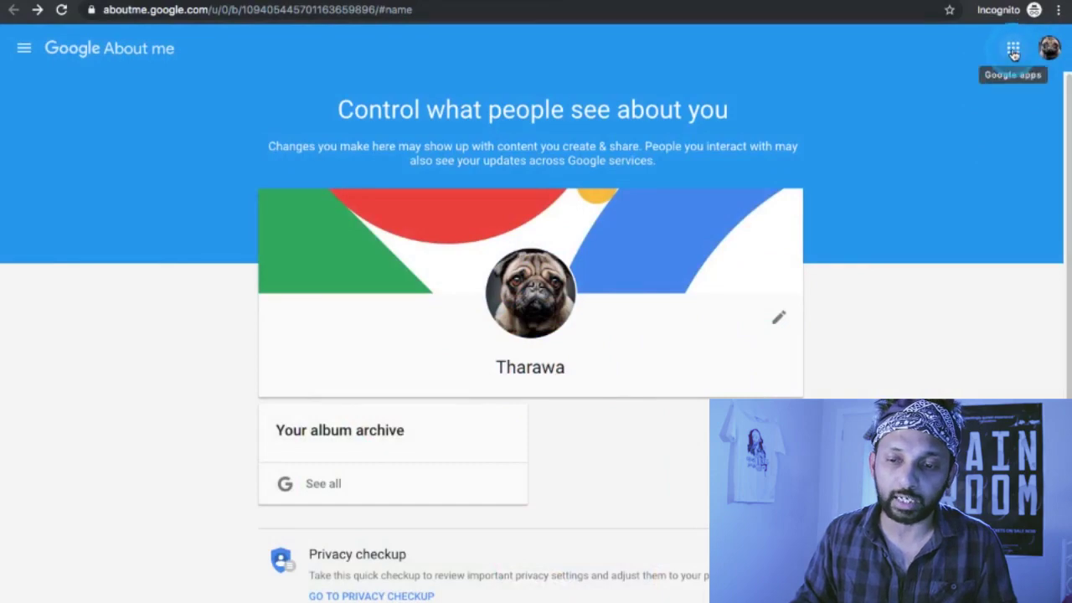
- Return to YouTube and check the channel name in the account details and account settings
left_click(1014, 50)
left_click(884, 119)
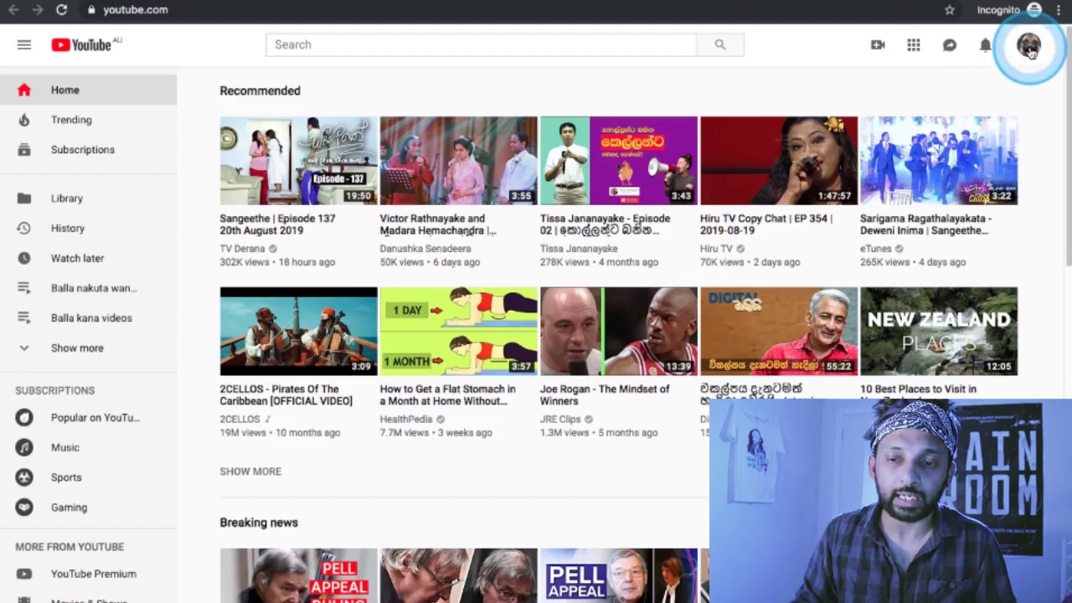
left_click(1030, 46)
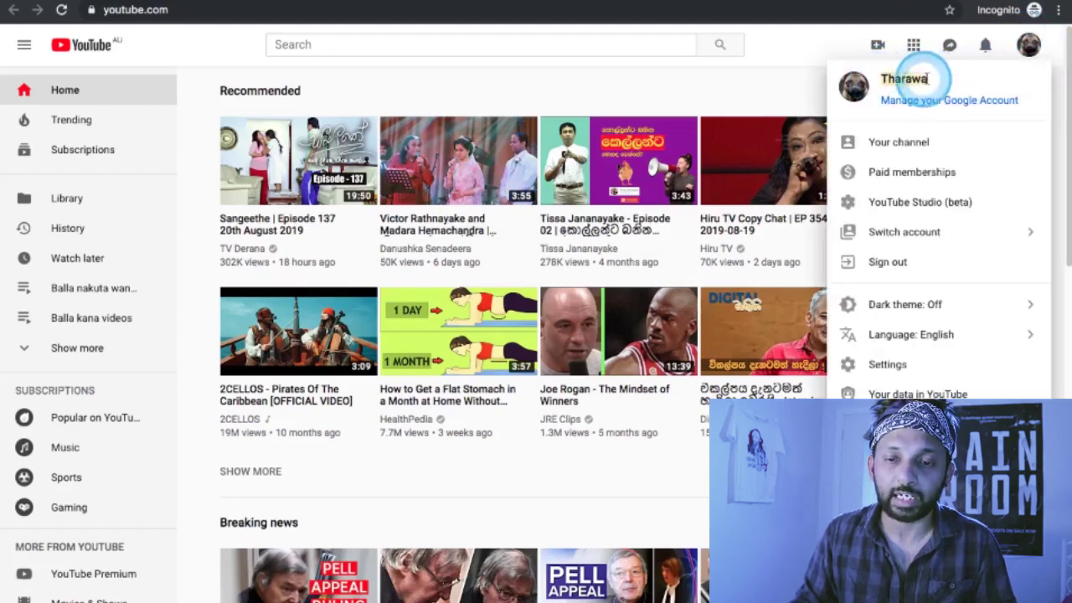
left_click(890, 365)
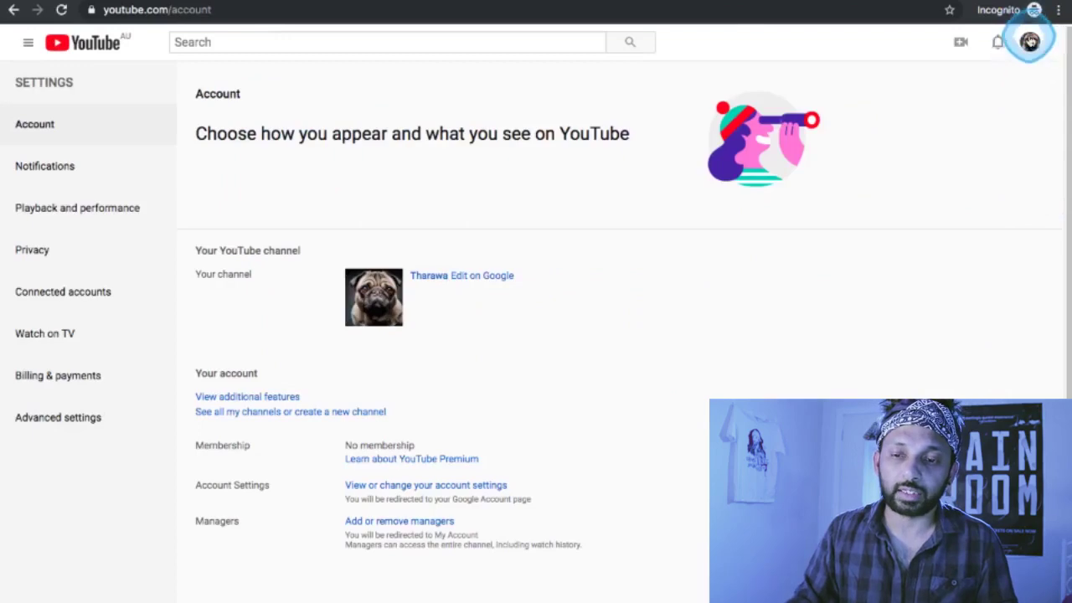
left_click(1030, 42)
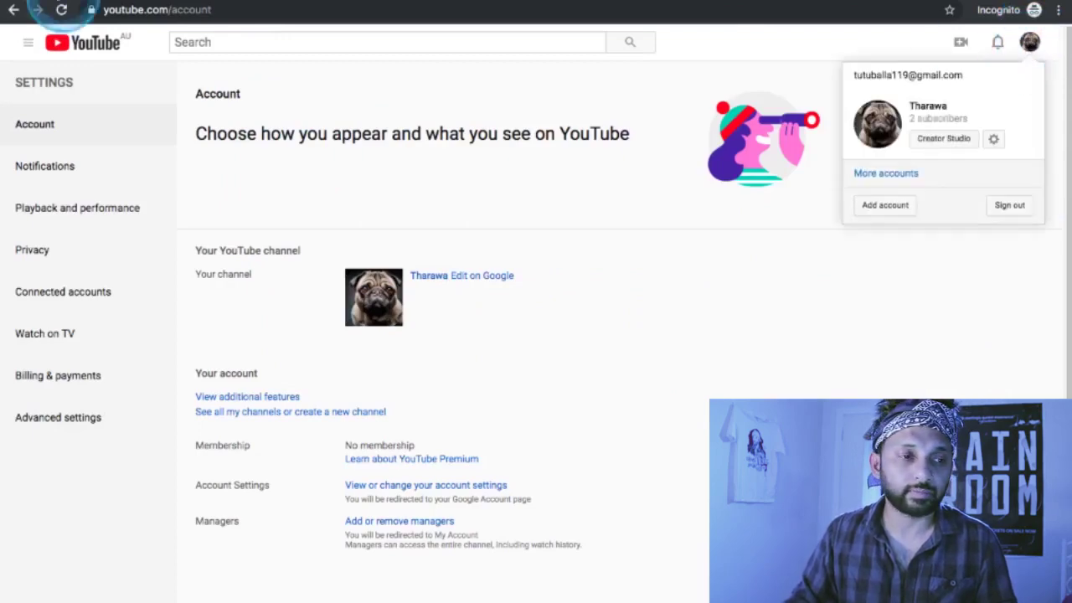
left_click(13, 9)
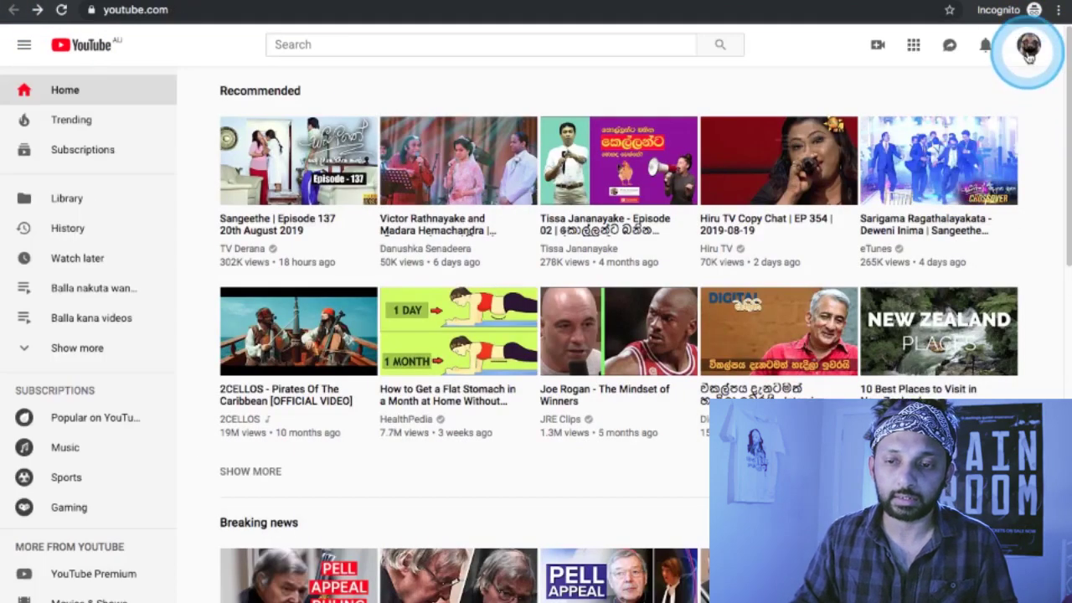
- Edit the channel's name on Google to Tutu, confirm the name change and check it in the account details
left_click(1030, 48)
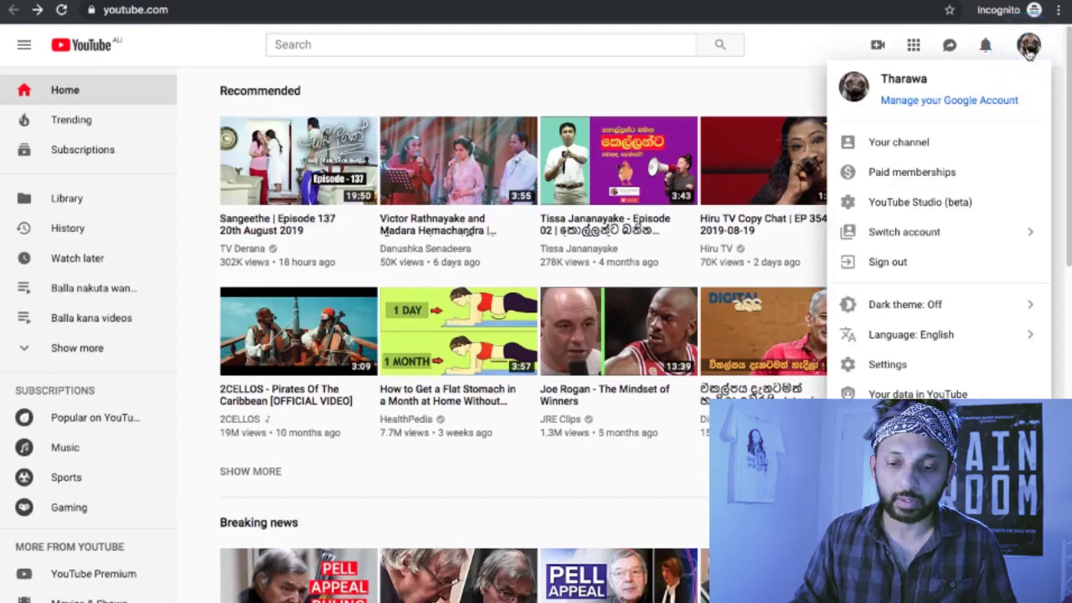
left_click(897, 364)
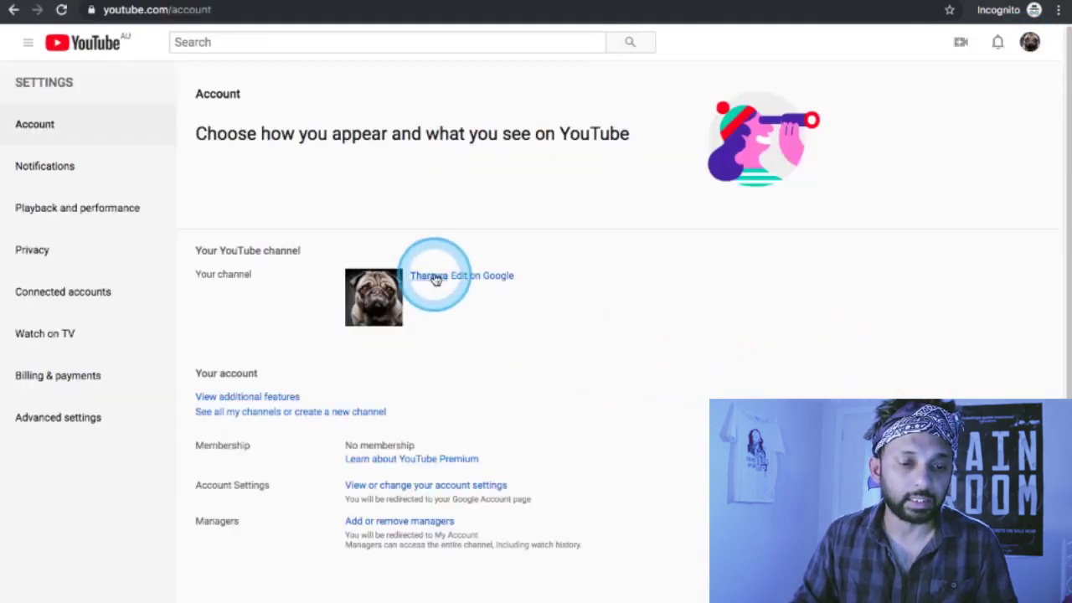
left_click(460, 276)
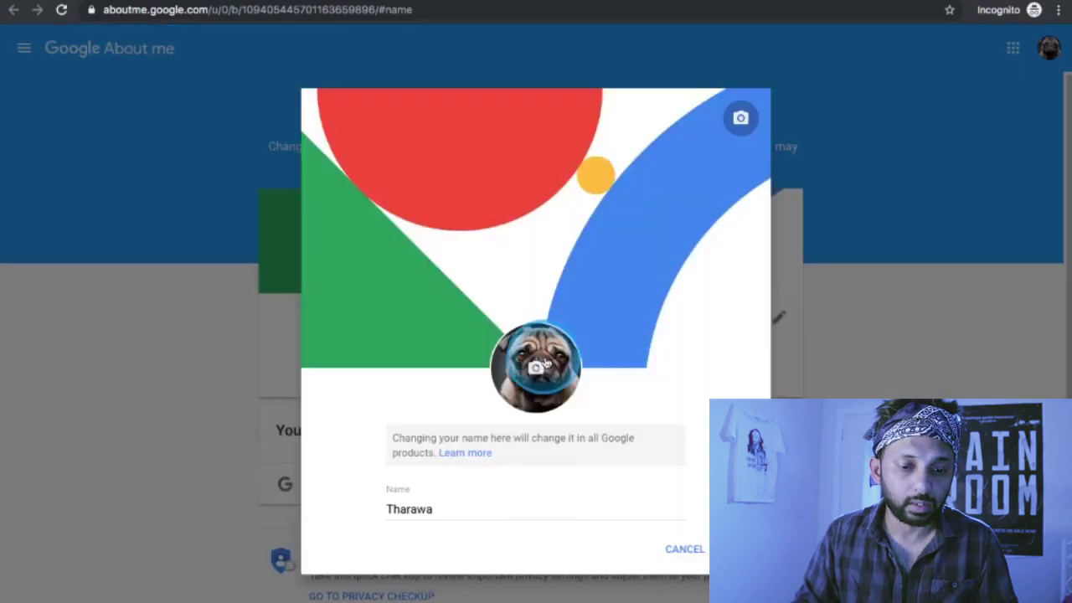
left_click(504, 509)
double_click(503, 509)
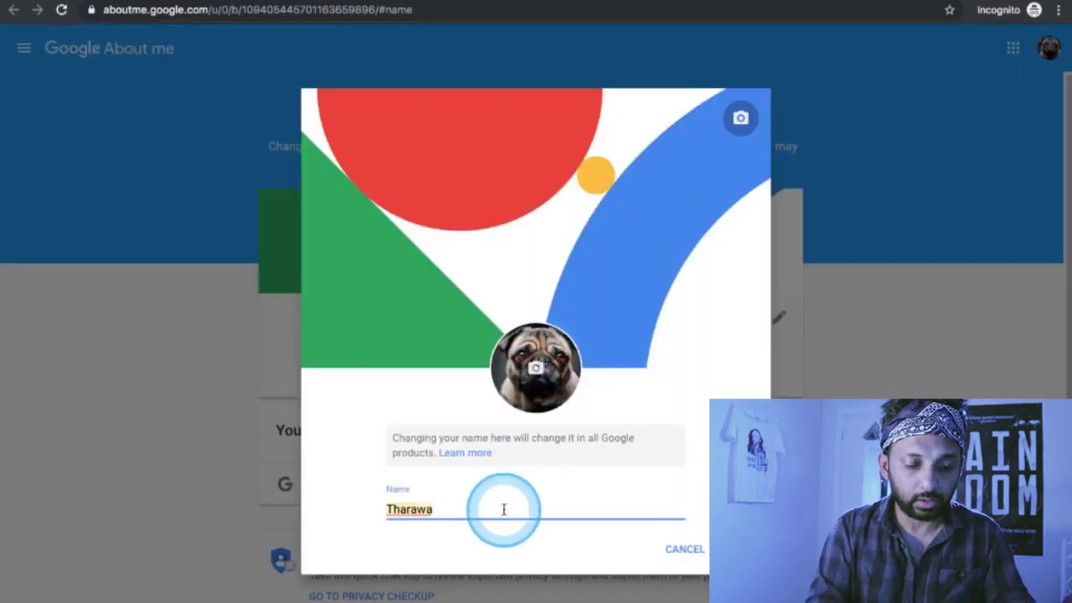
type("Tutu")
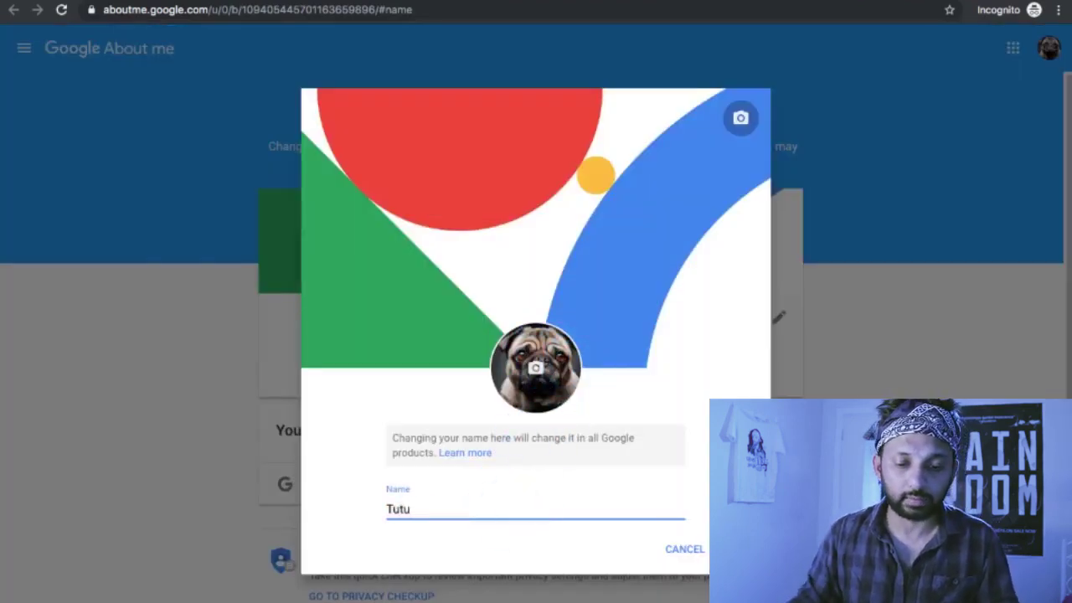
key("Return")
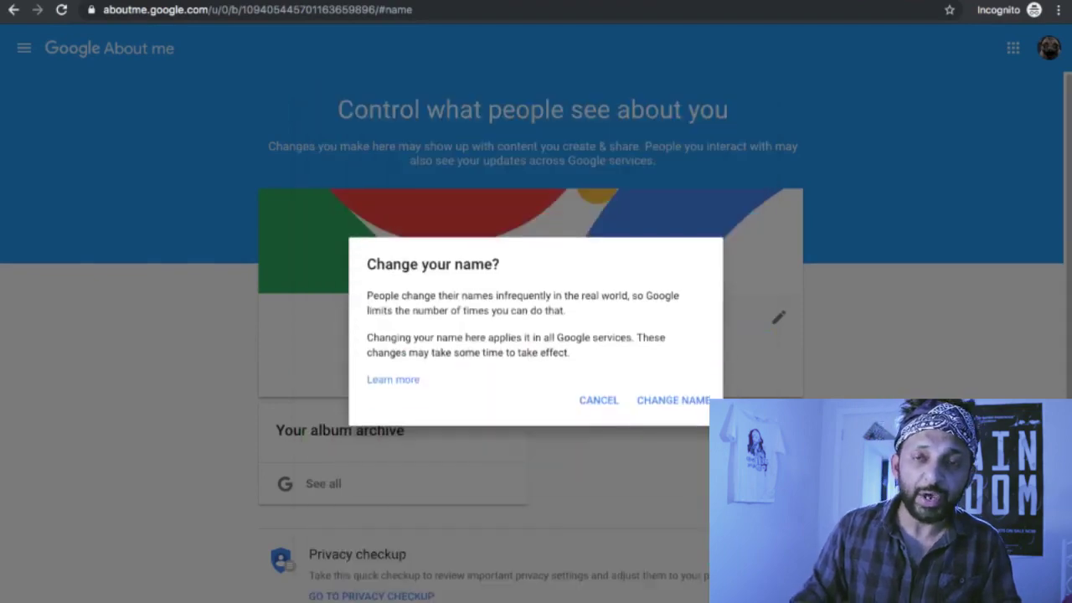
left_click(676, 402)
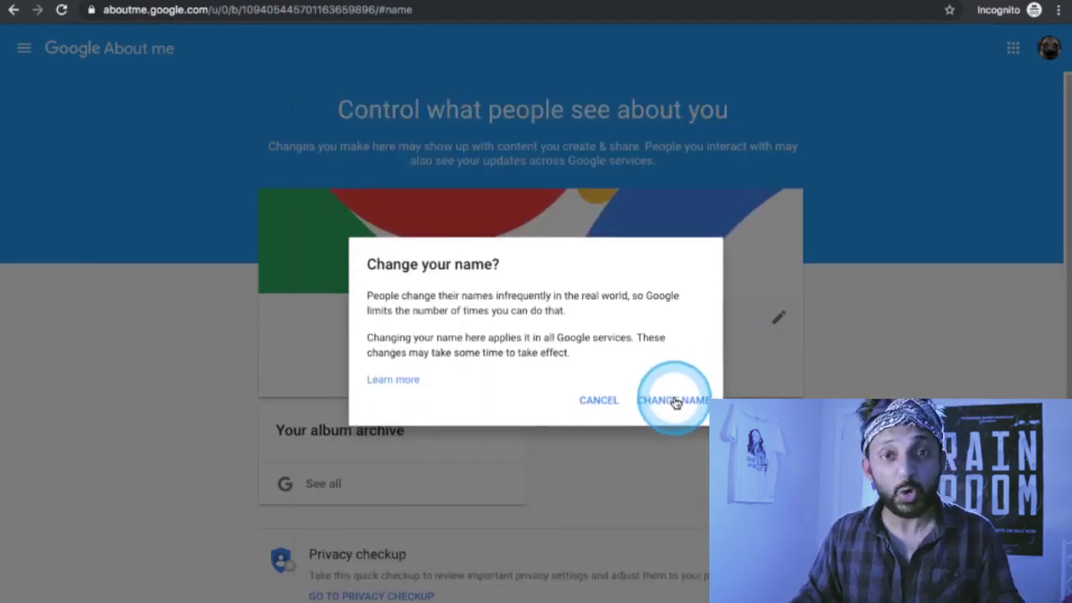
left_click(676, 402)
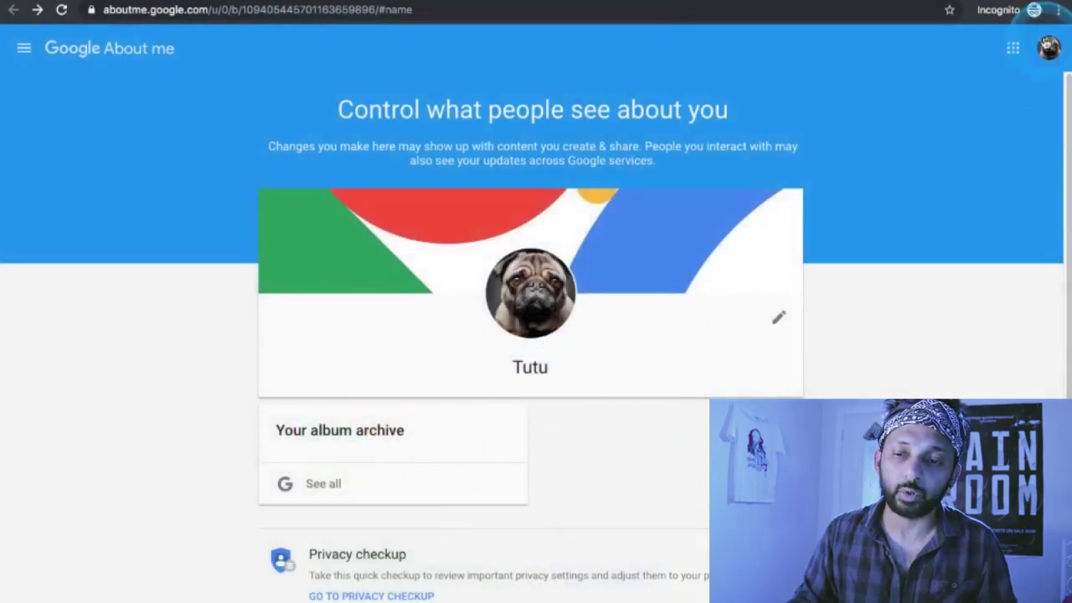
left_click(1048, 49)
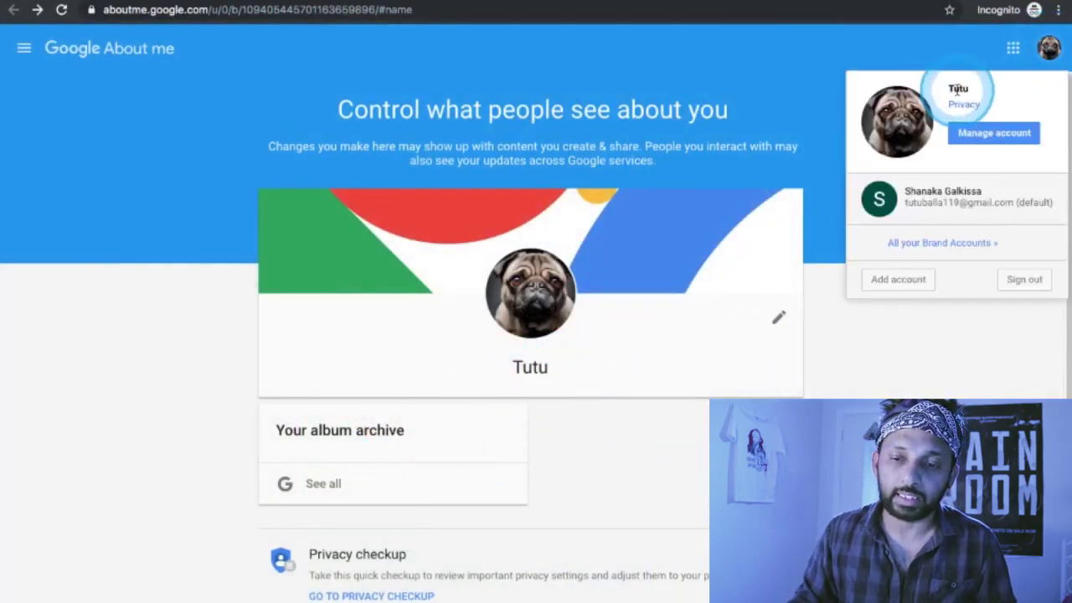
- Return to YouTube and check the Tutu channel name in the account settings and in the account details
left_click(914, 119)
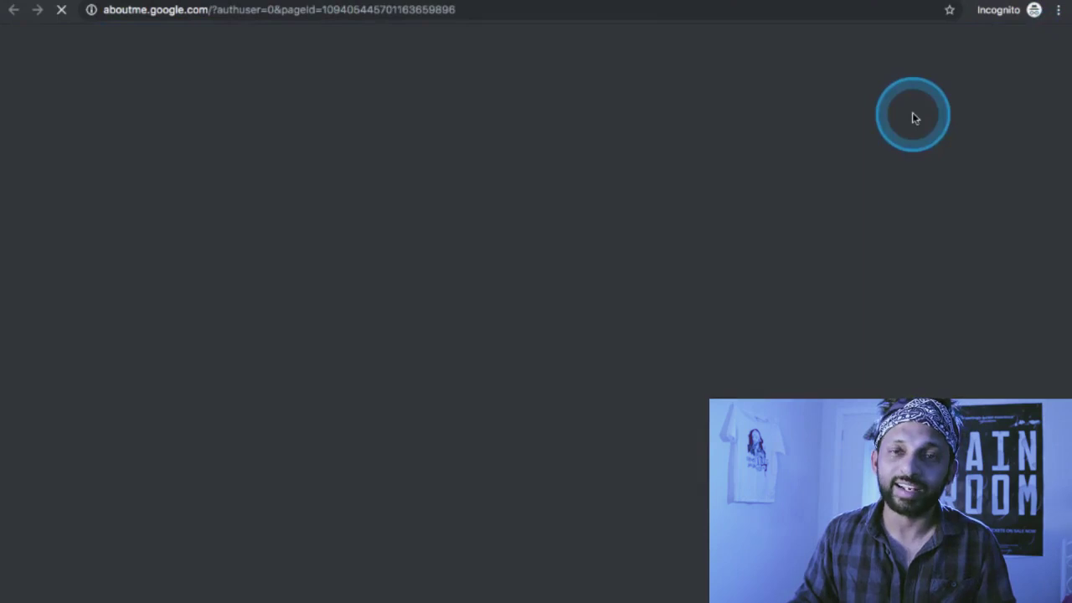
left_click(863, 36)
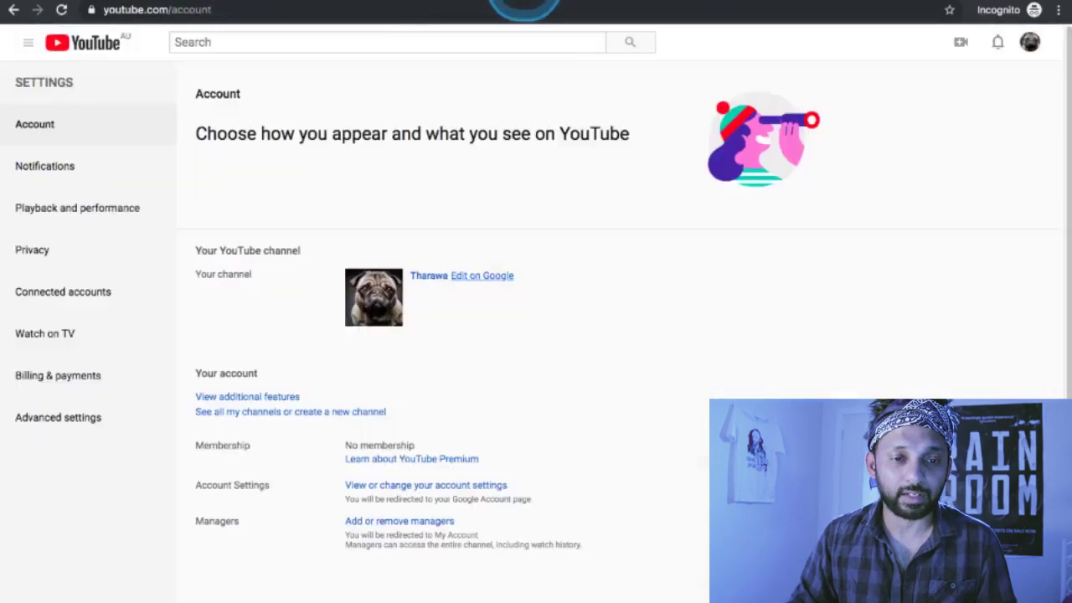
left_click(75, 41)
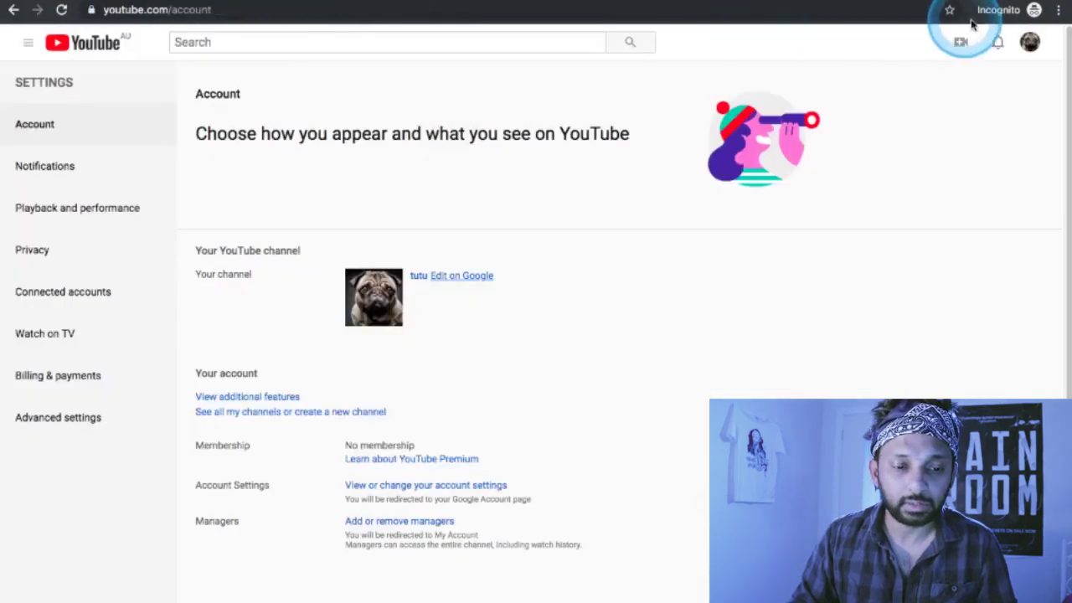
left_click(1031, 42)
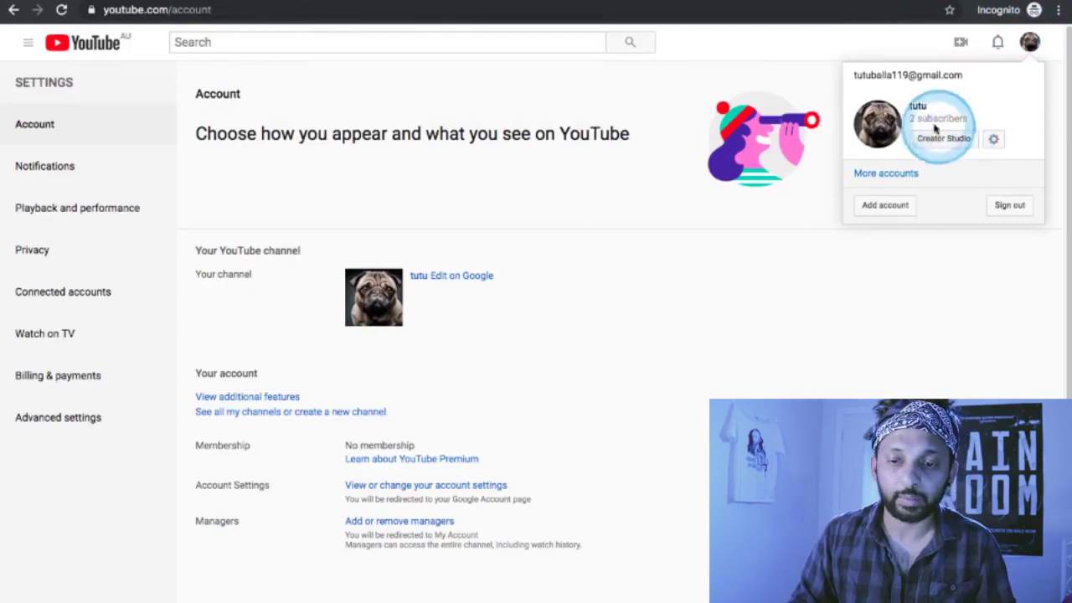
left_click(995, 140)
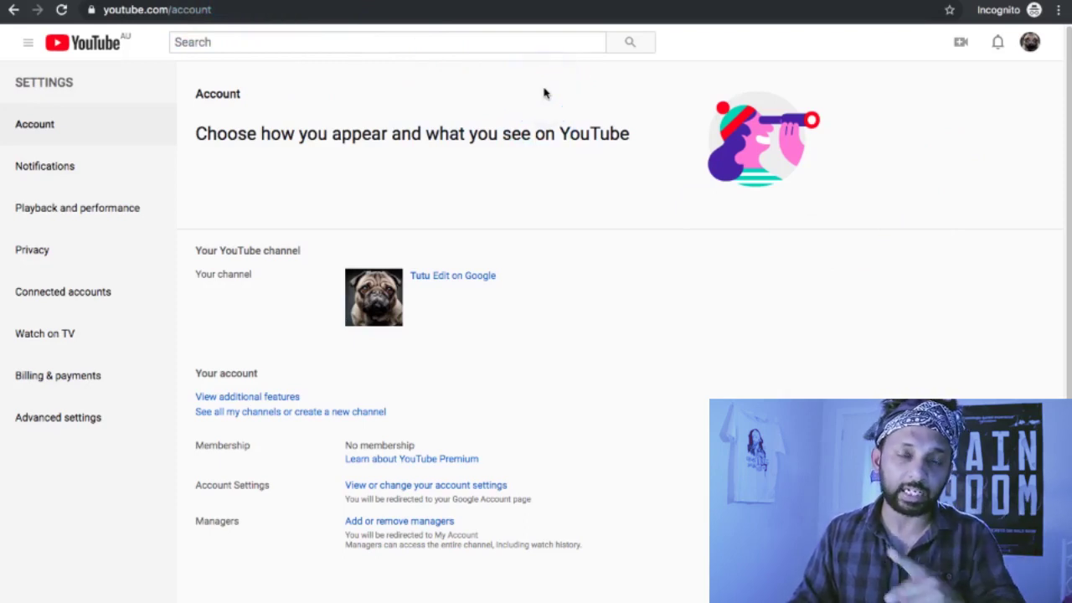
left_click(1031, 44)
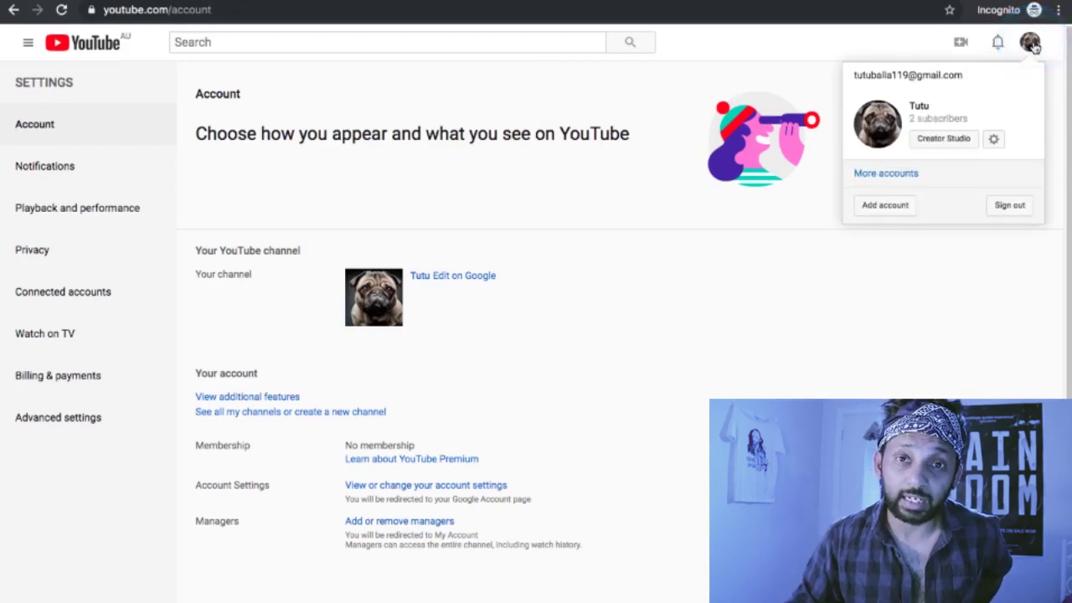
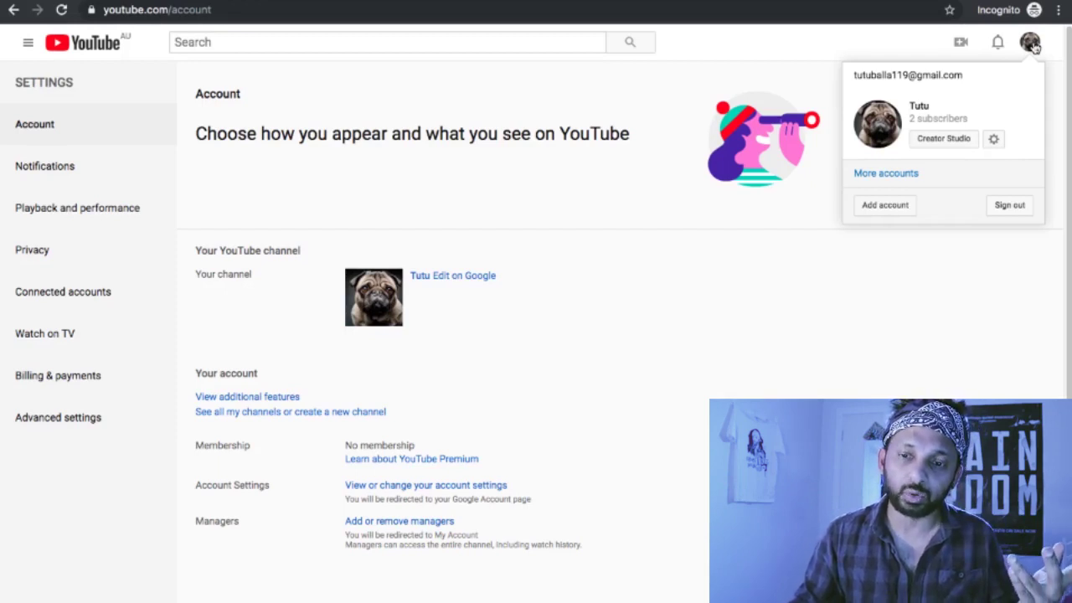
left_click(1029, 47)
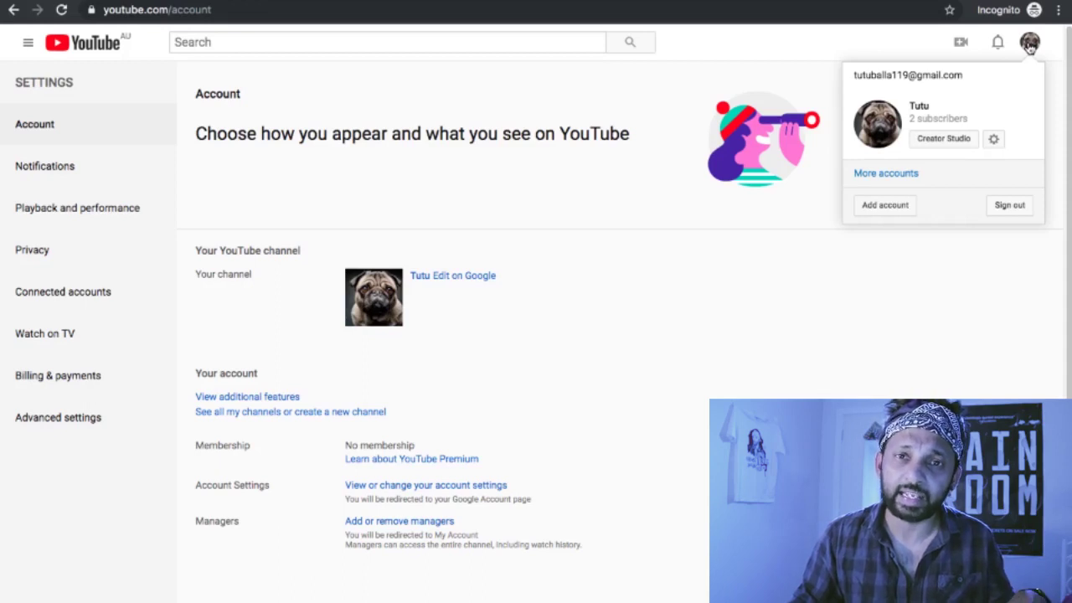
left_click(1031, 47)
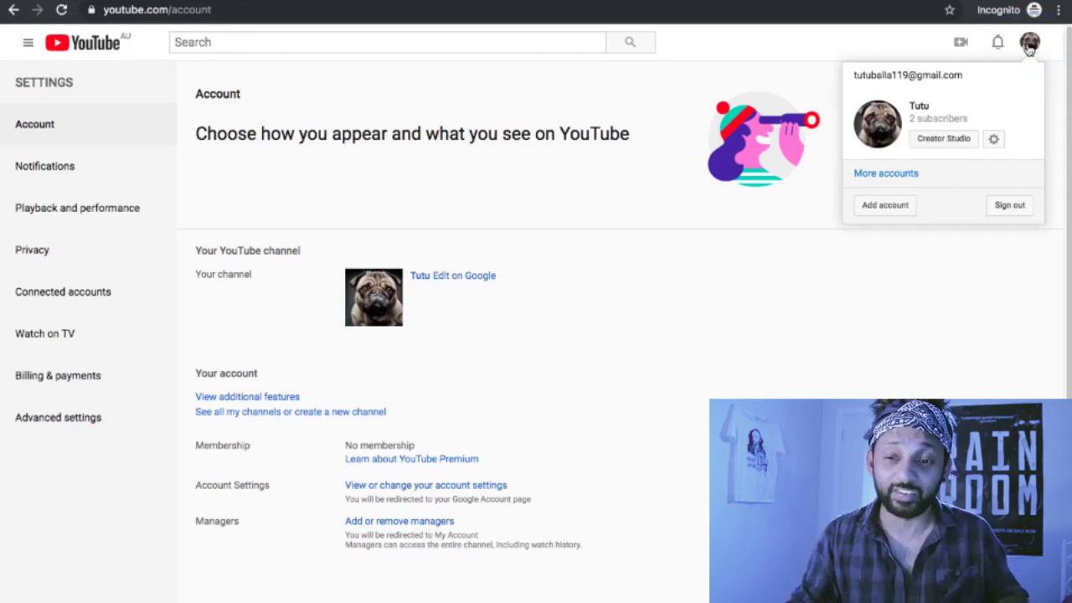
left_click(1030, 48)
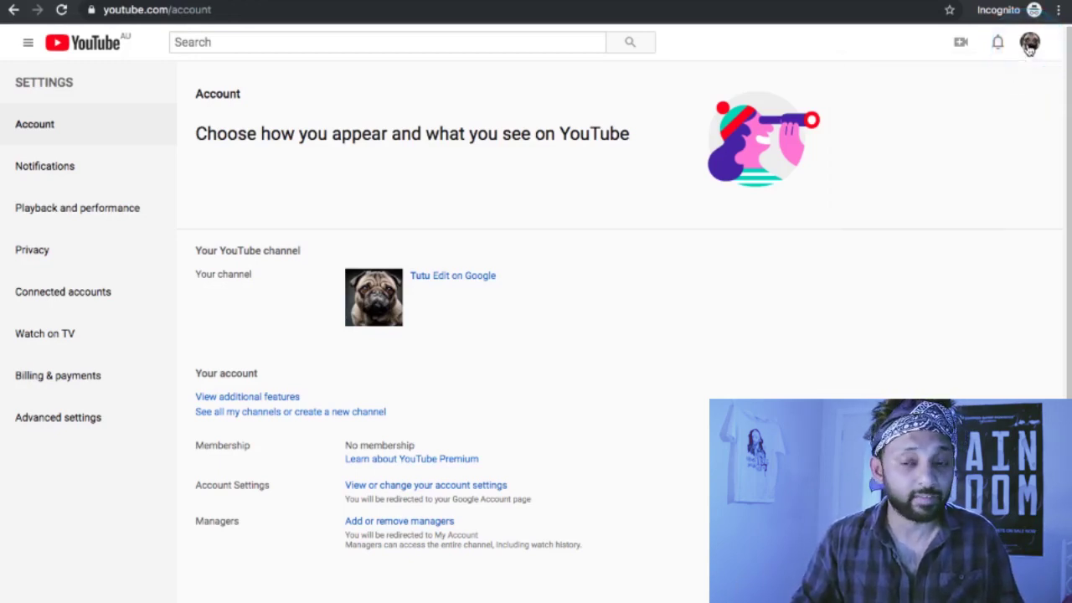
left_click(1030, 48)
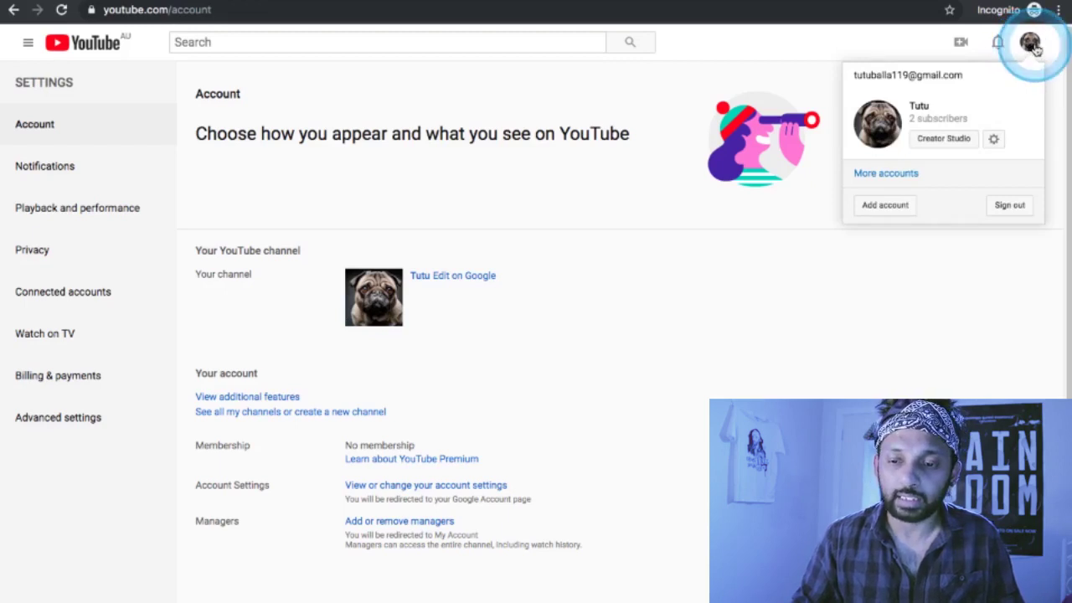
left_click(1032, 48)
- Open Creator Studio from the account details and go from its dashboard to the Tutu channel page
left_click(1035, 49)
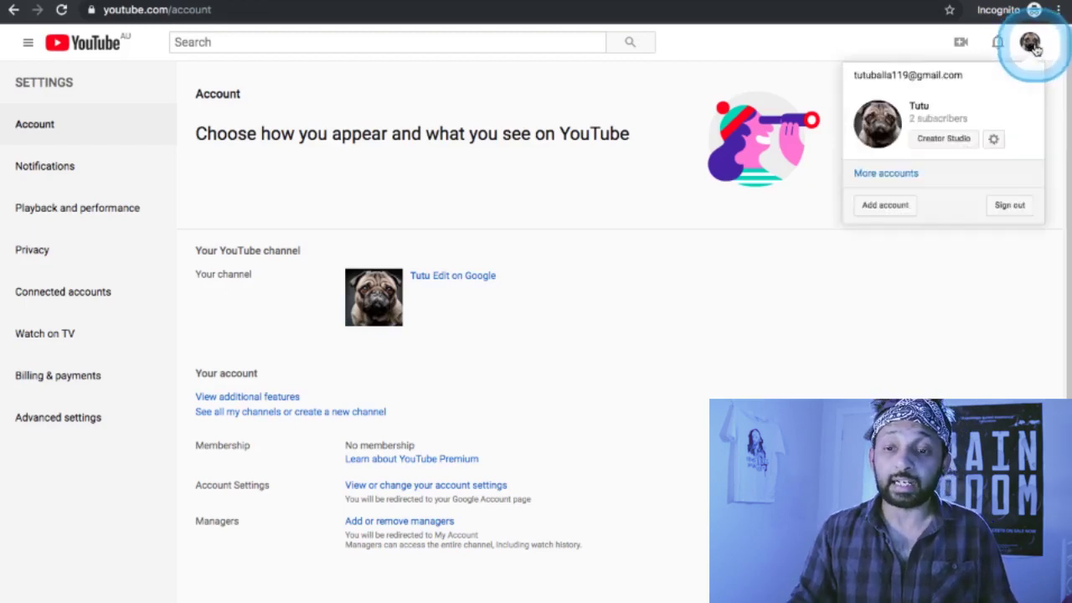
left_click(974, 141)
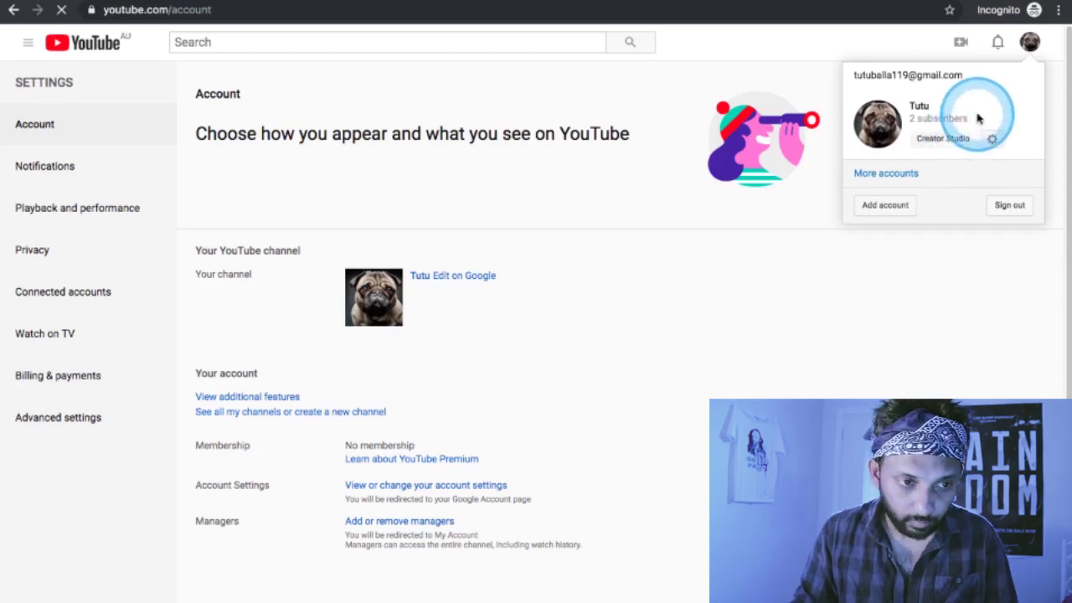
left_click(708, 130)
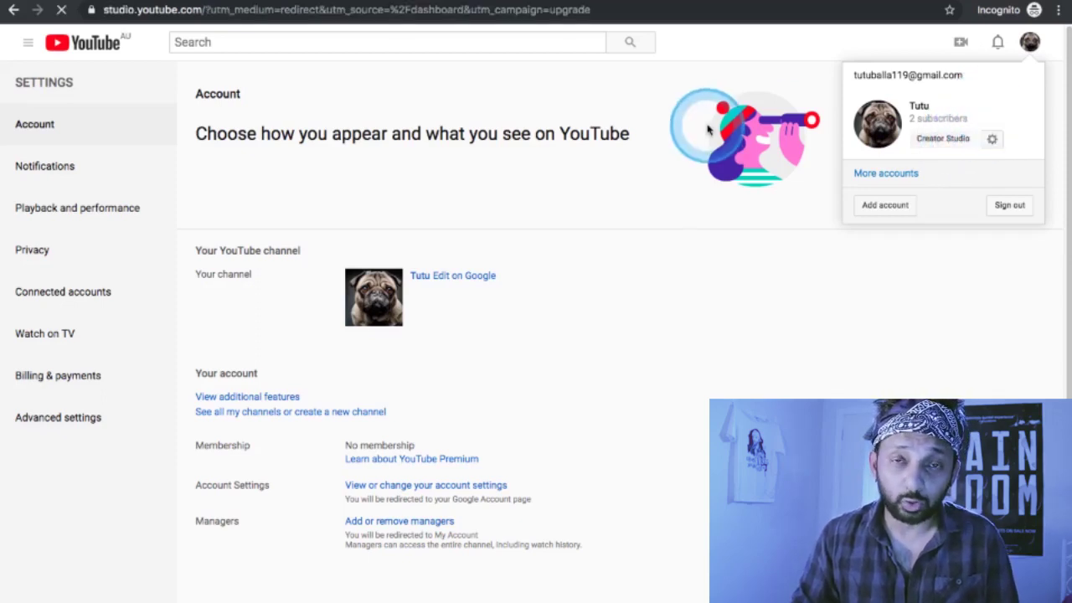
left_click(658, 133)
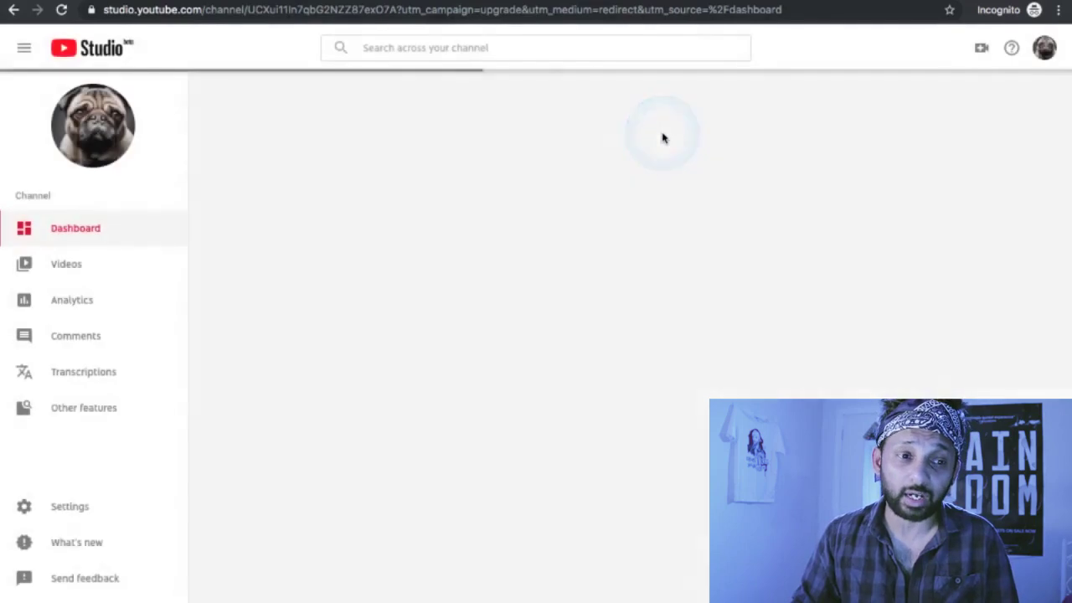
left_click(663, 136)
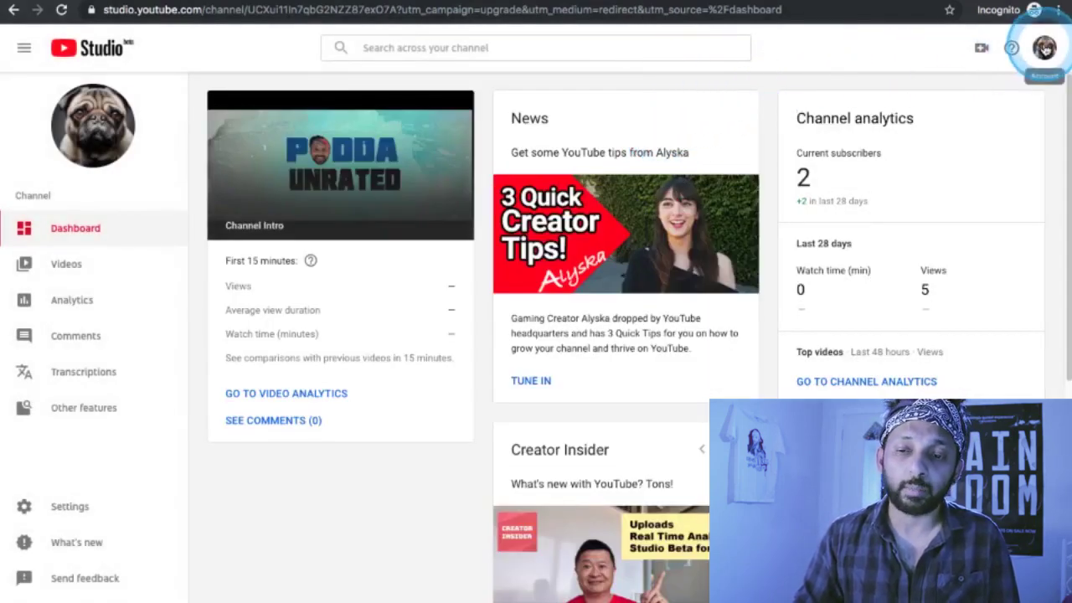
left_click(1045, 48)
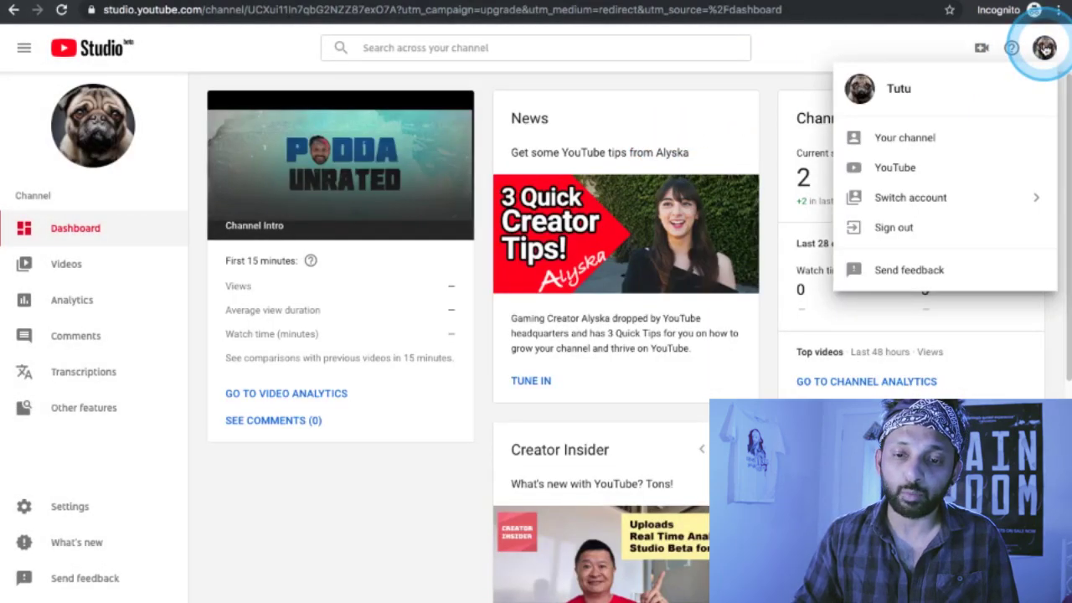
left_click(919, 147)
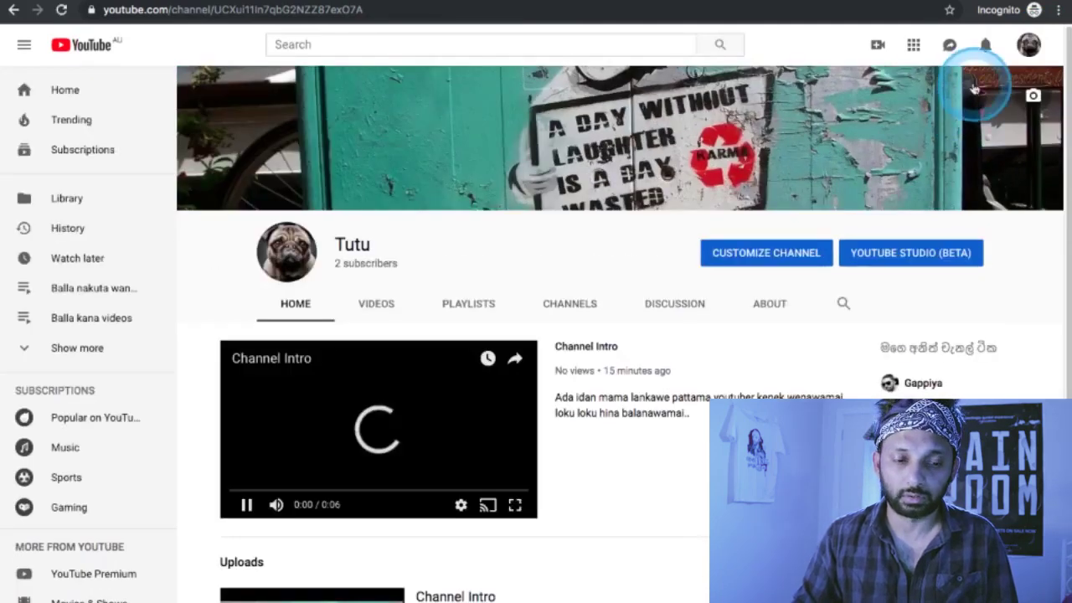
- From the channel page, open the YouTube account settings and look at the account details
left_click(1029, 48)
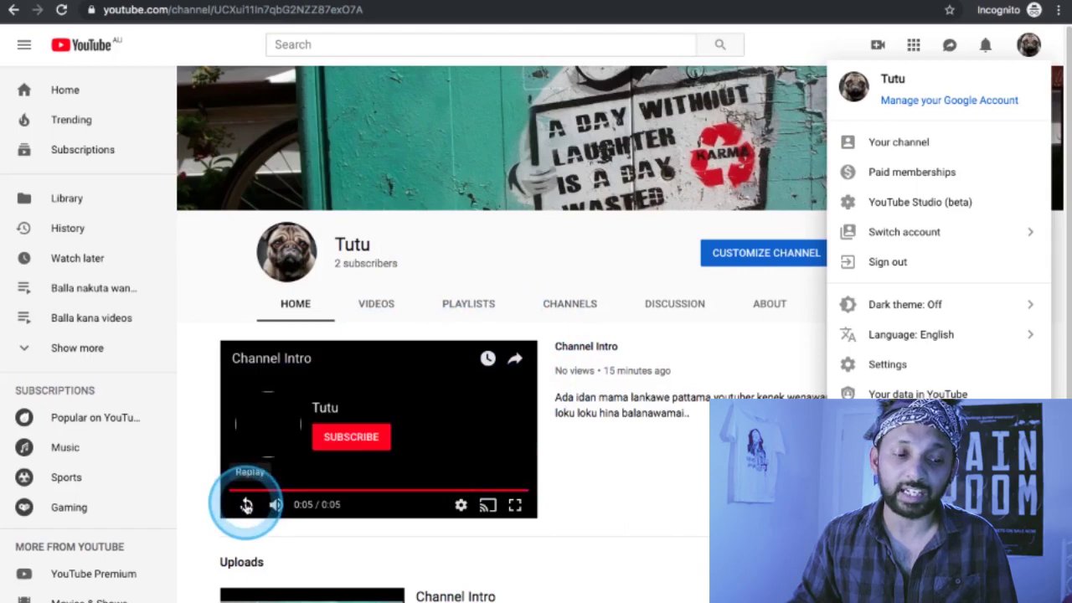
left_click(247, 506)
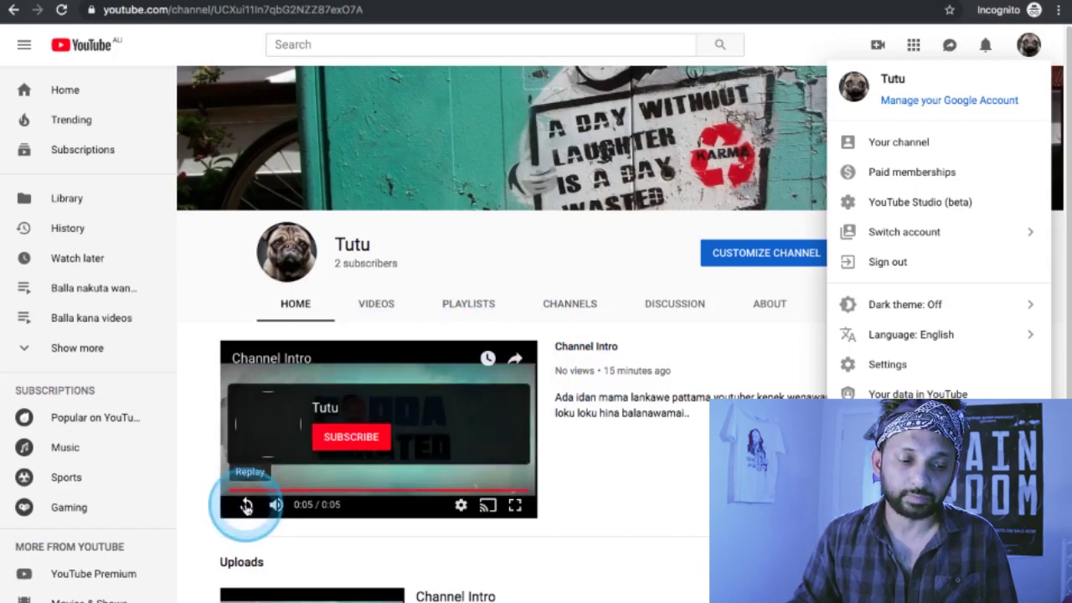
left_click(904, 103)
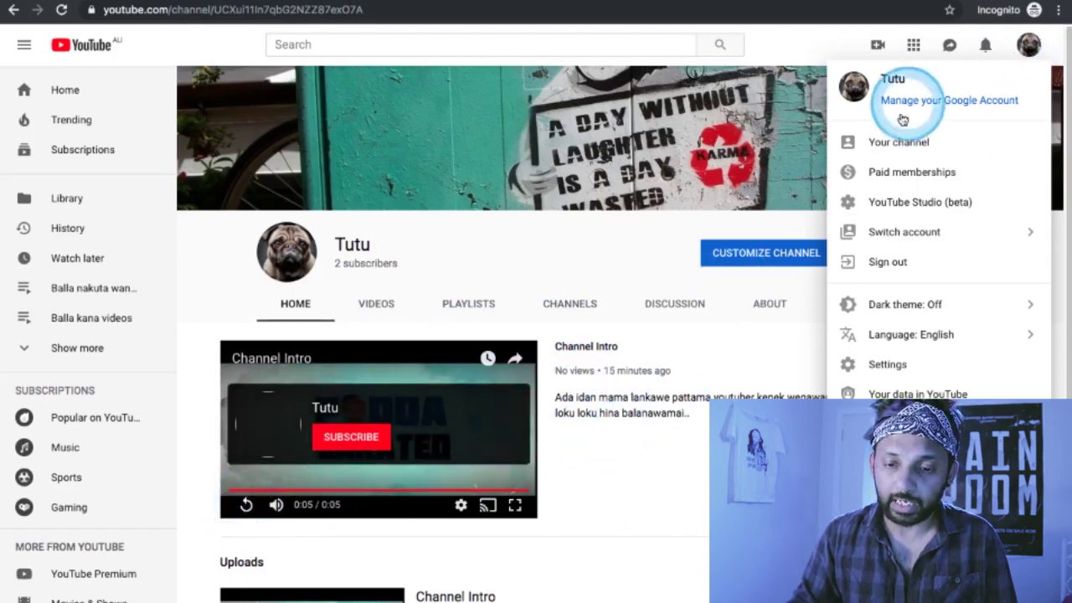
left_click(888, 365)
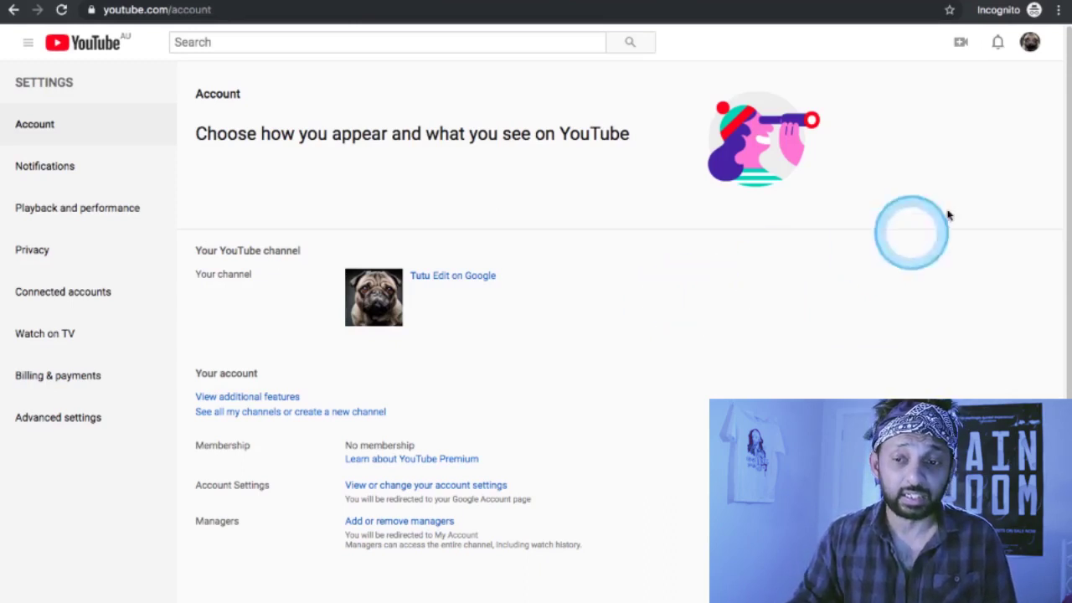
left_click(1030, 42)
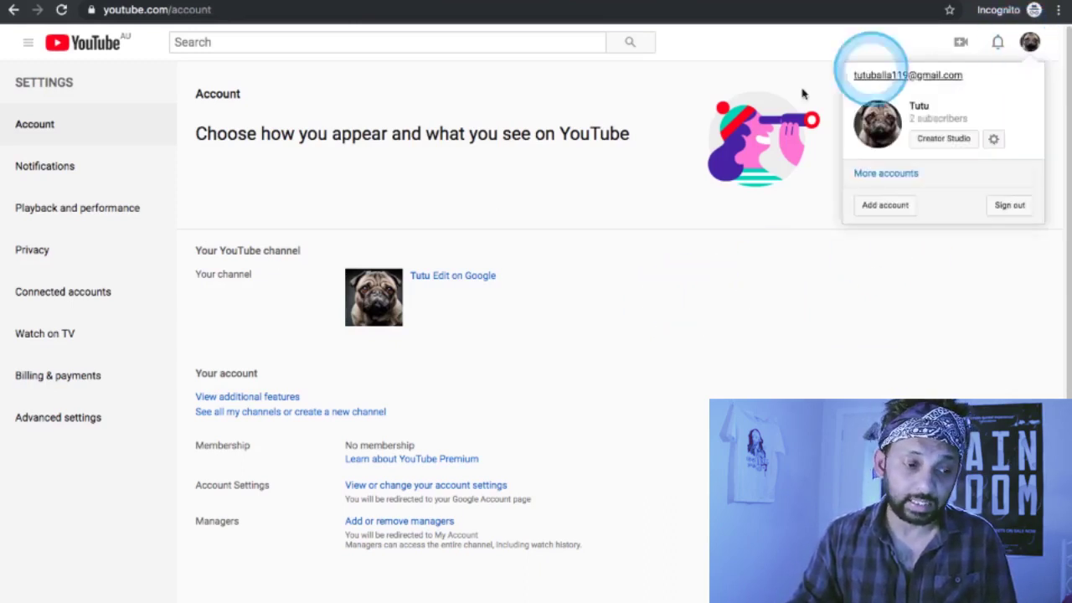
left_click(363, 373)
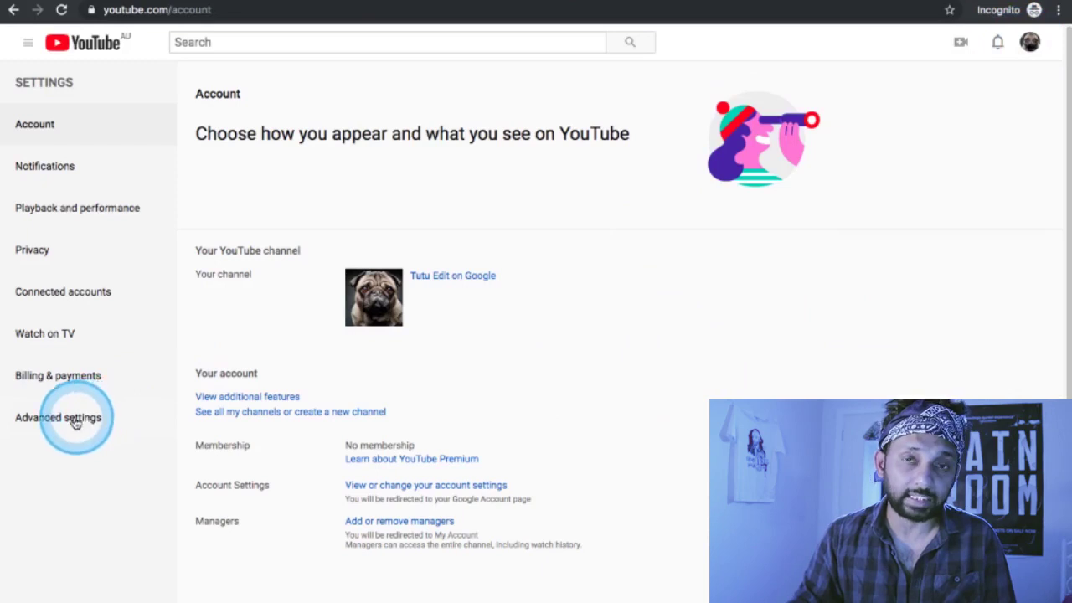
- Go to the advanced settings and start deleting the Tutu channel
left_click(82, 418)
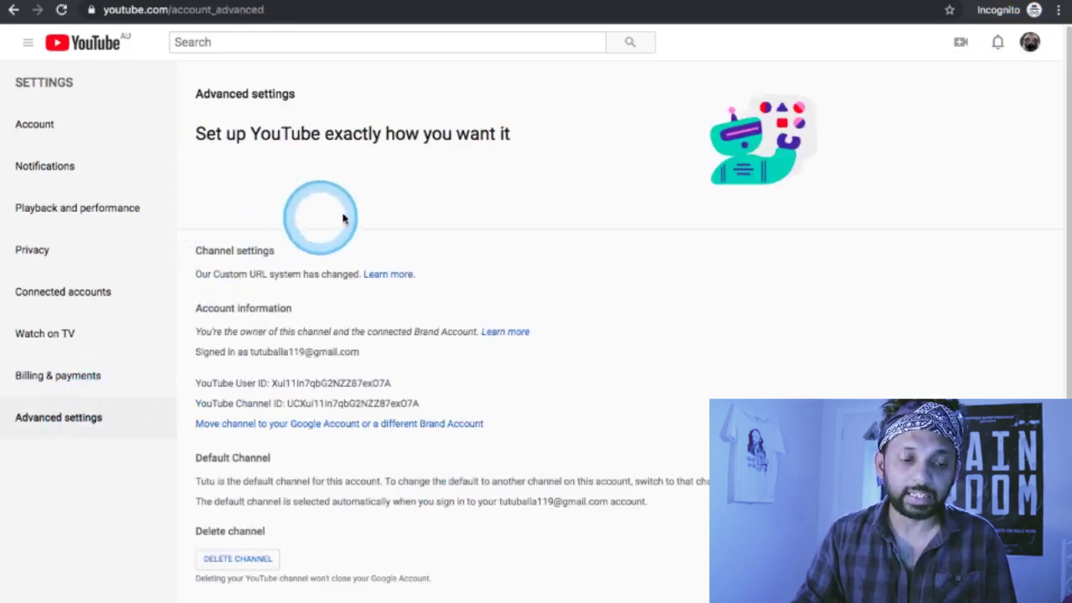
scroll(661, 318, "down", 3)
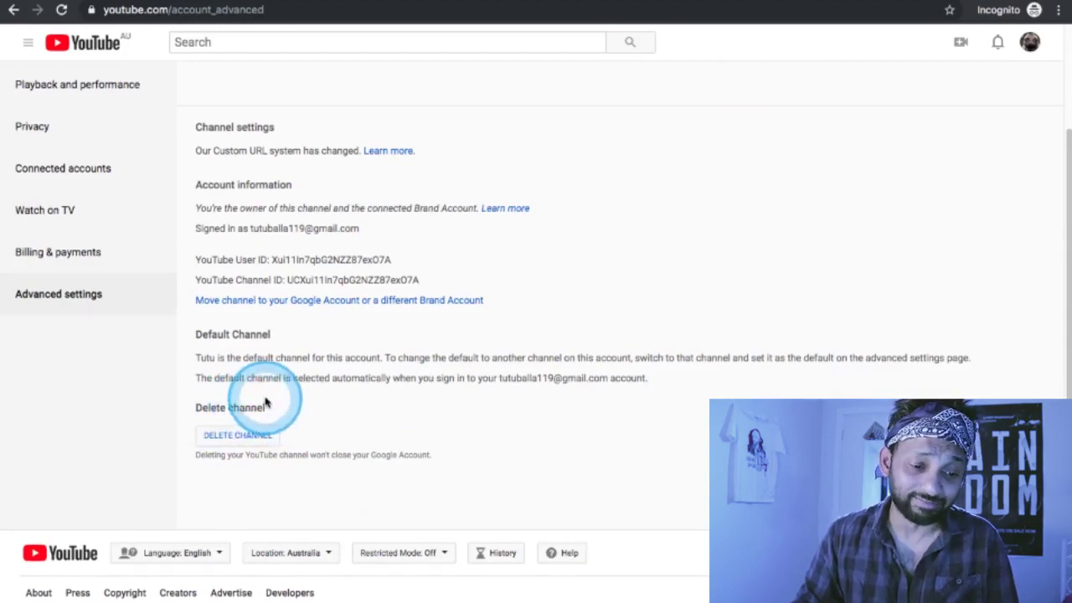
left_click(252, 441)
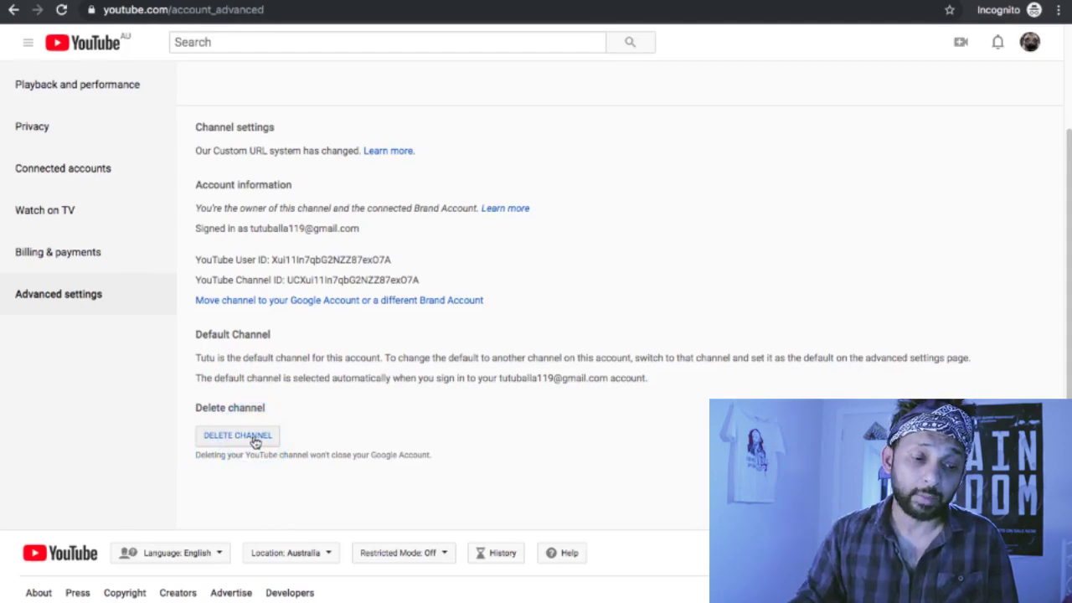
left_click(251, 443)
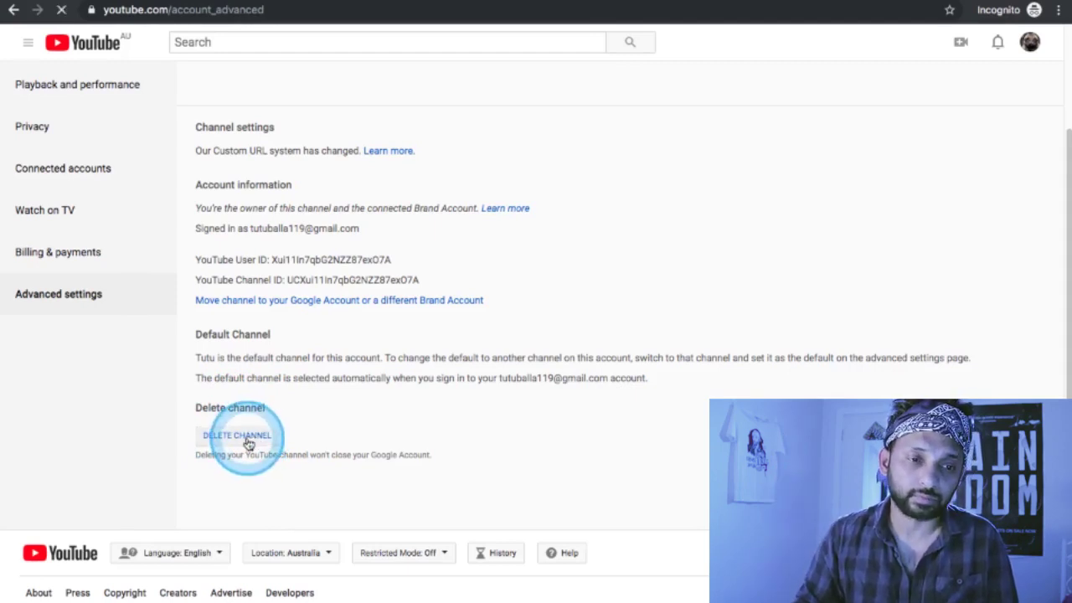
- Verify the Google account by entering the account password
left_click(533, 333)
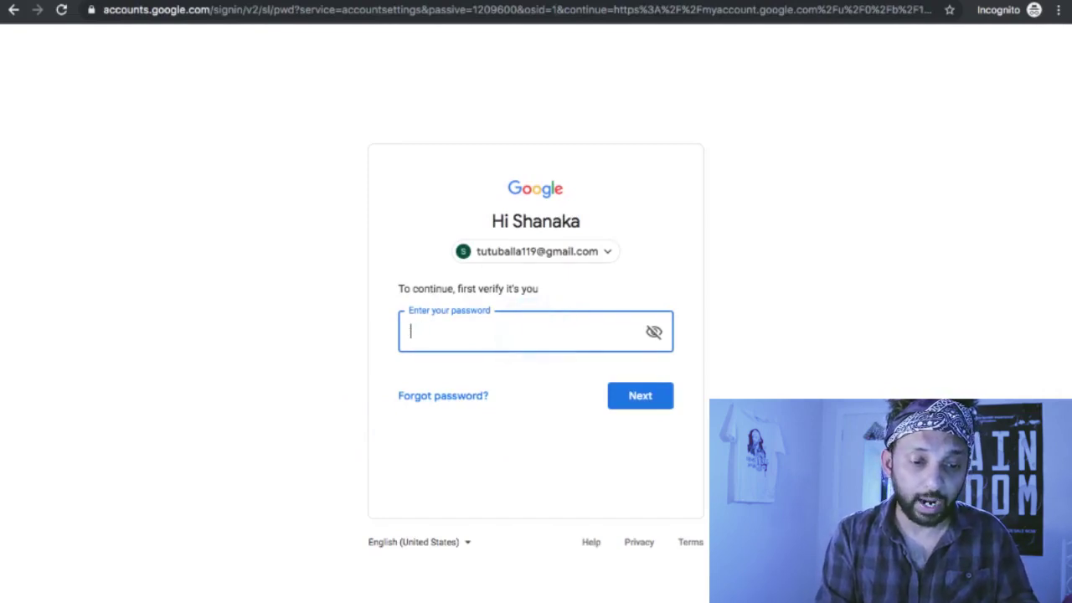
left_click(533, 333)
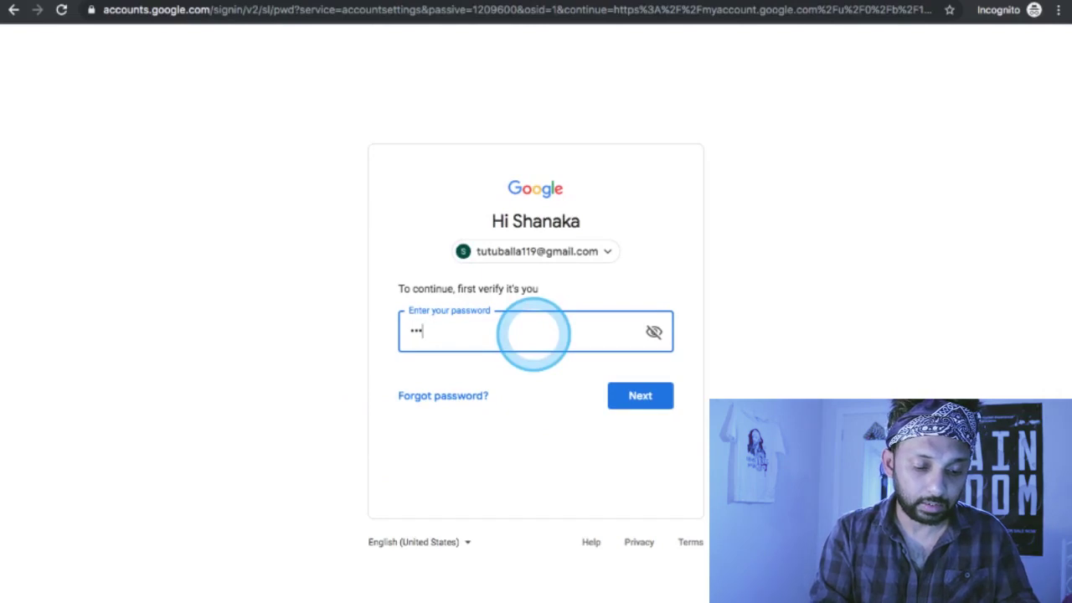
type("•••••")
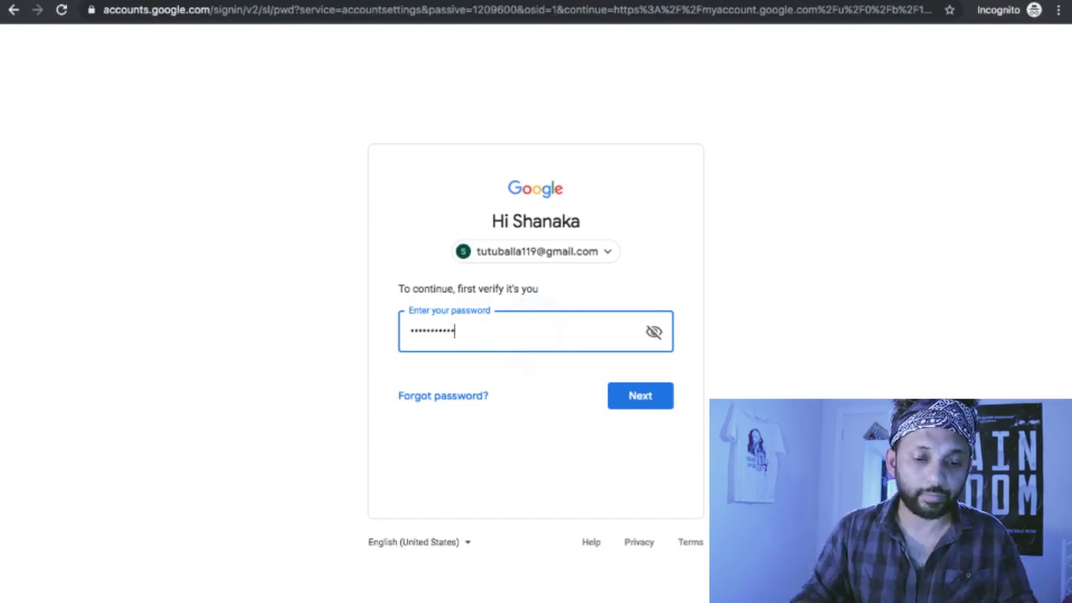
left_click(631, 399)
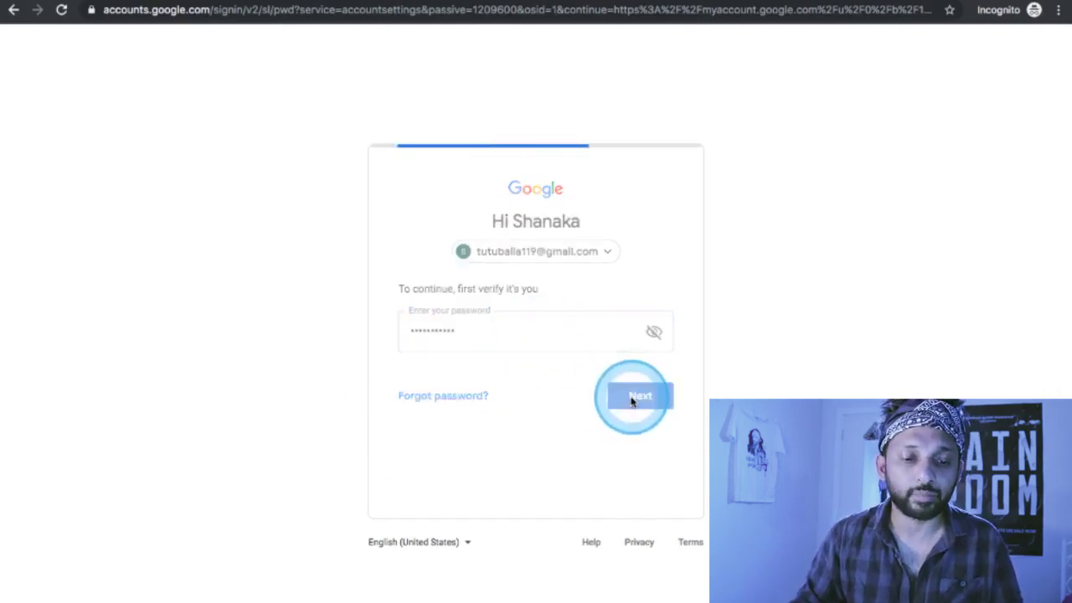
- On the Remove YouTube content page, expand the option for permanently deleting the content
left_click(706, 398)
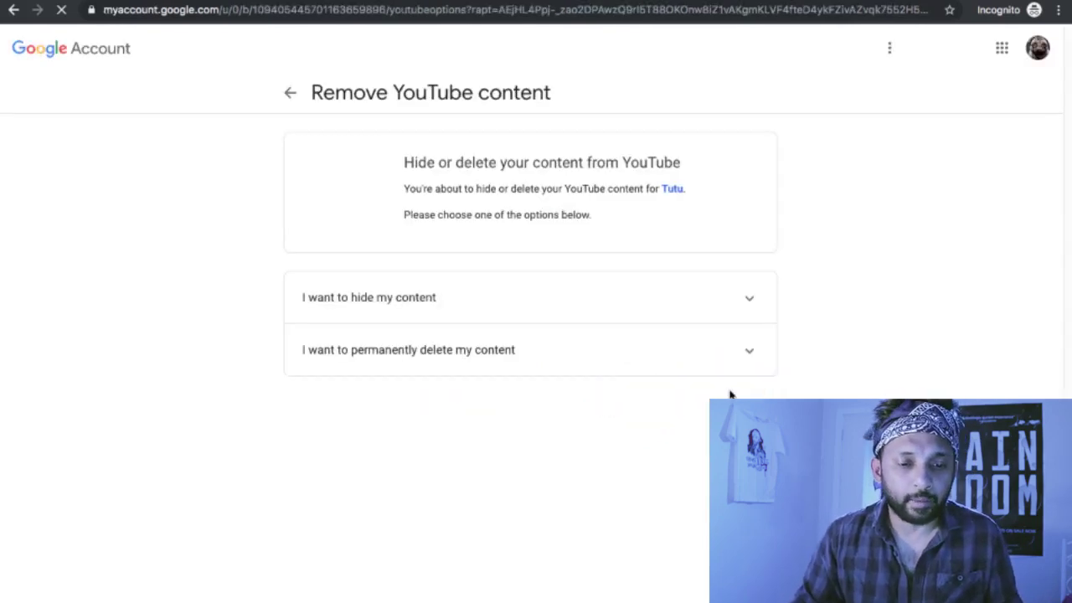
left_click_drag(685, 389, 637, 321)
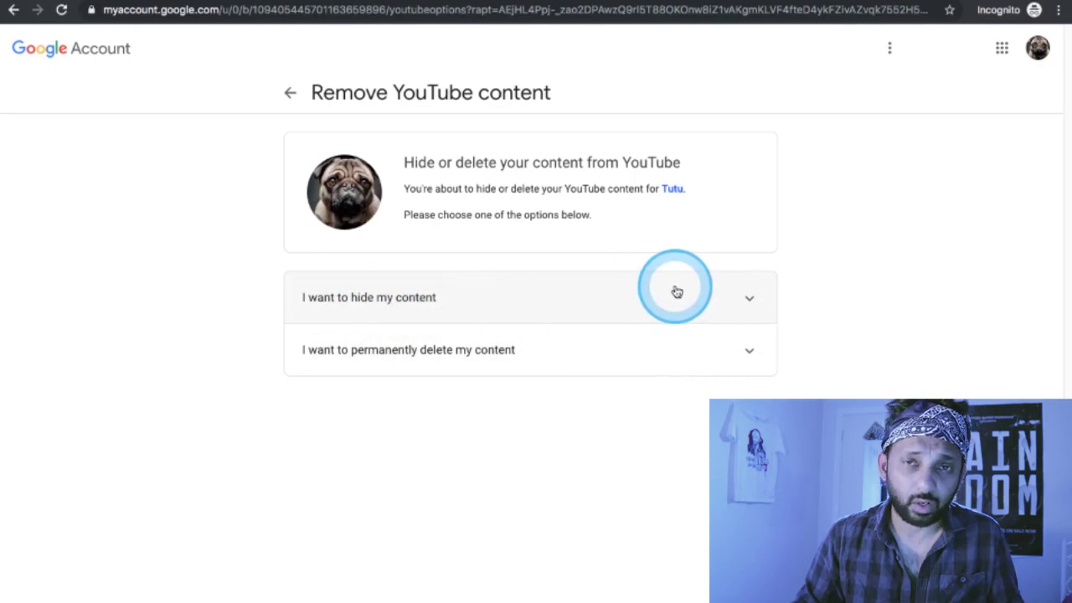
left_click(750, 356)
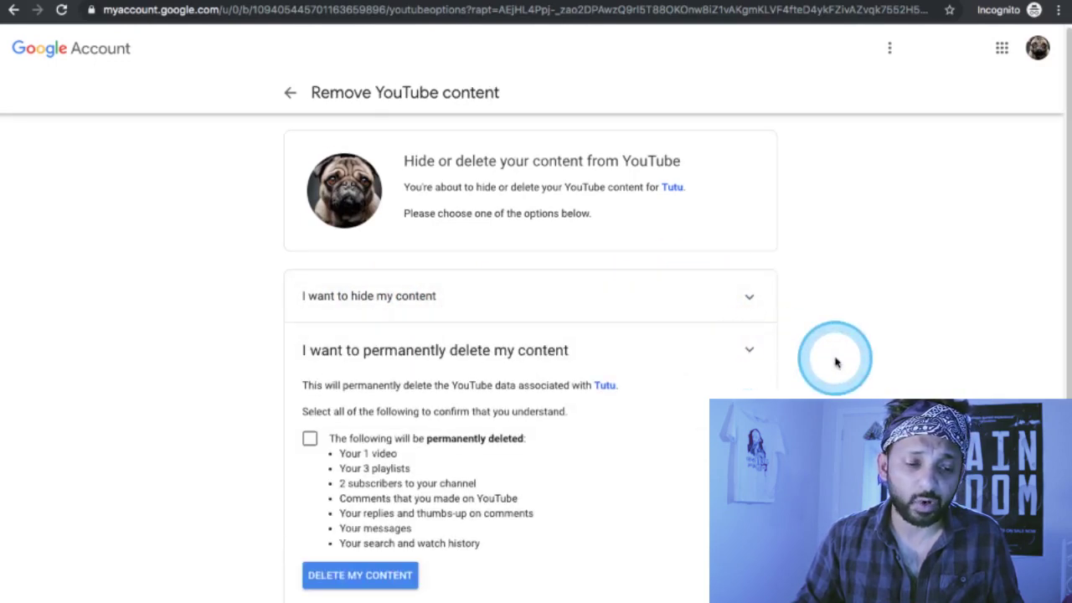
- Acknowledge what gets permanently deleted and delete the Tutu channel's content, confirming with the channel name "tutu"
left_click(310, 440)
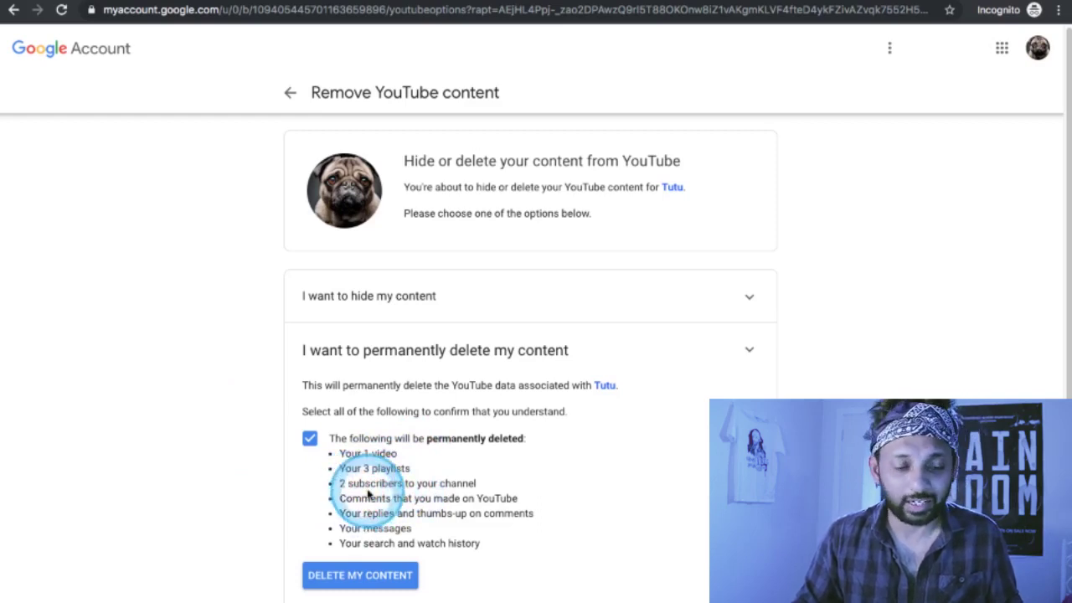
left_click(368, 576)
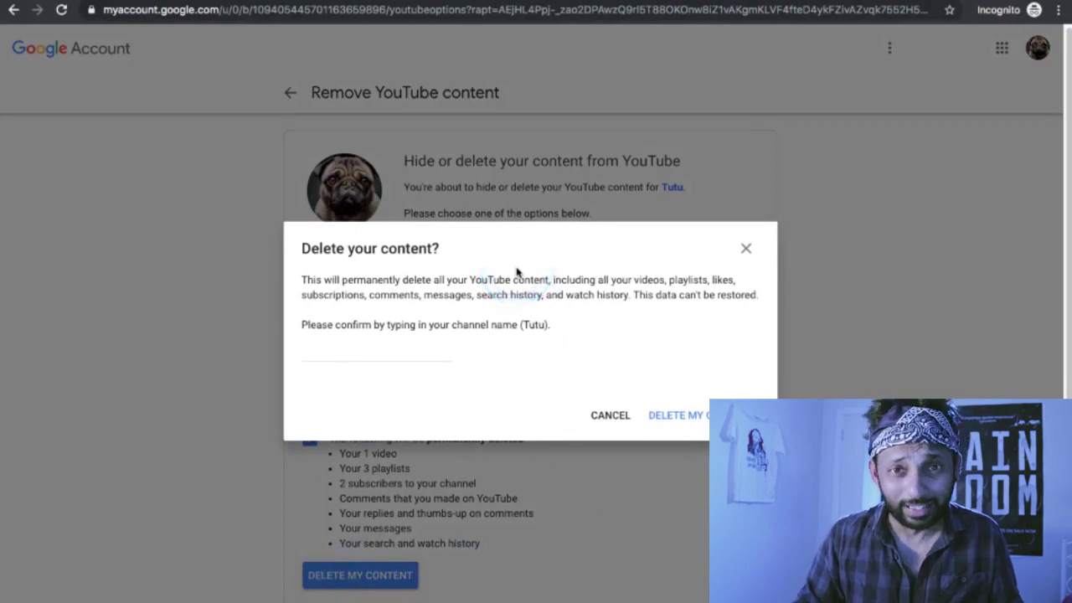
left_click(688, 423)
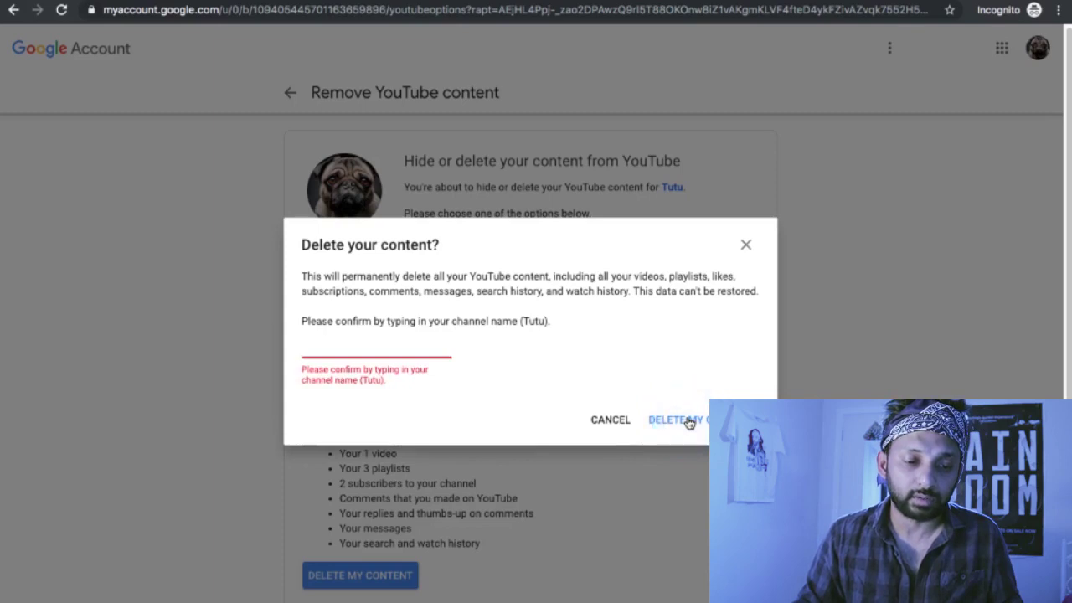
type("t")
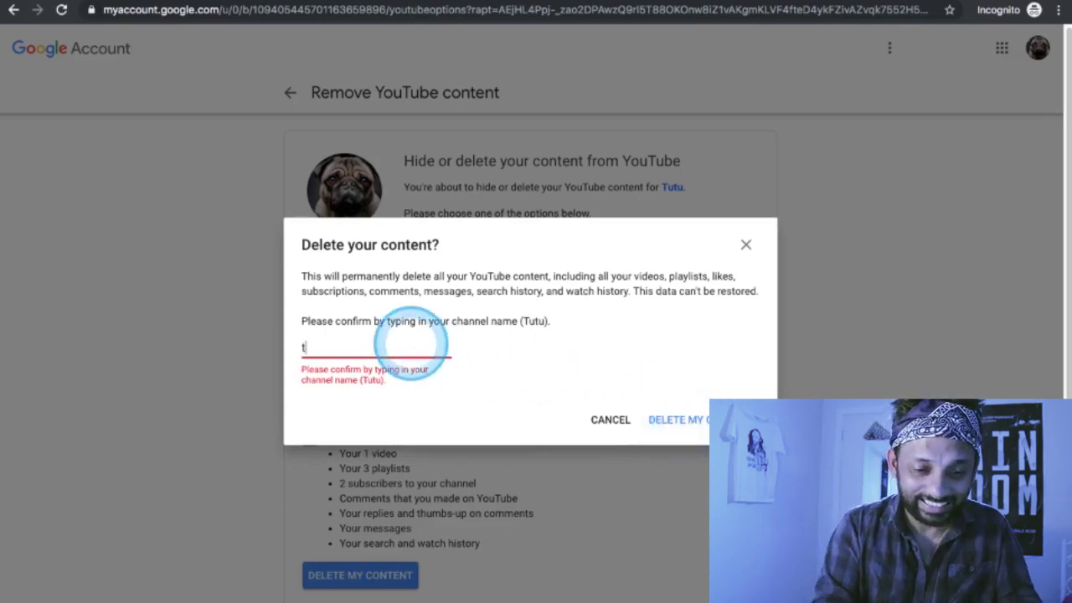
type("utu")
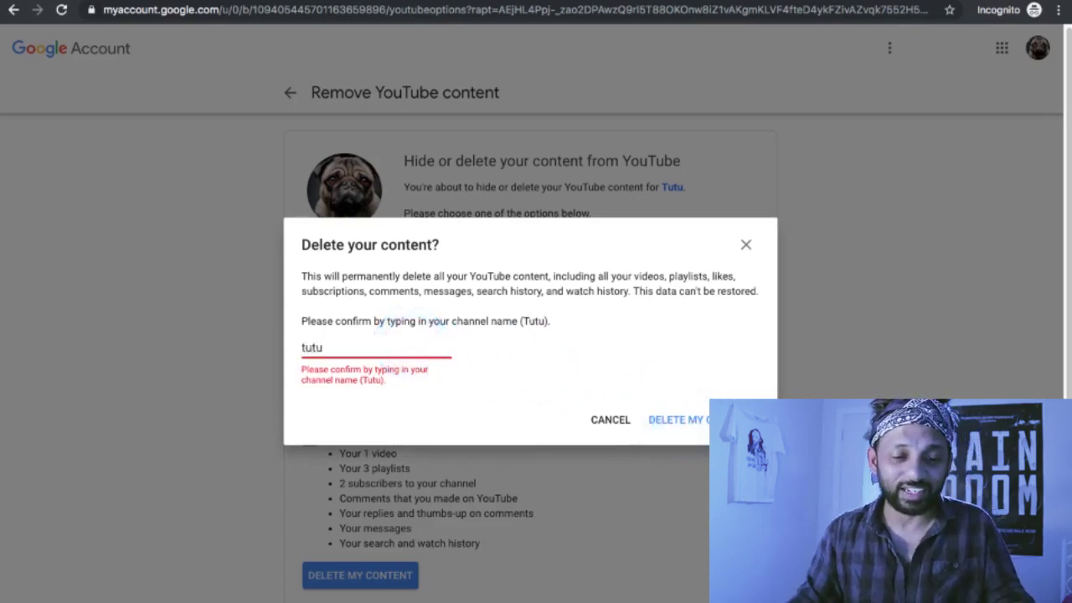
left_click(690, 420)
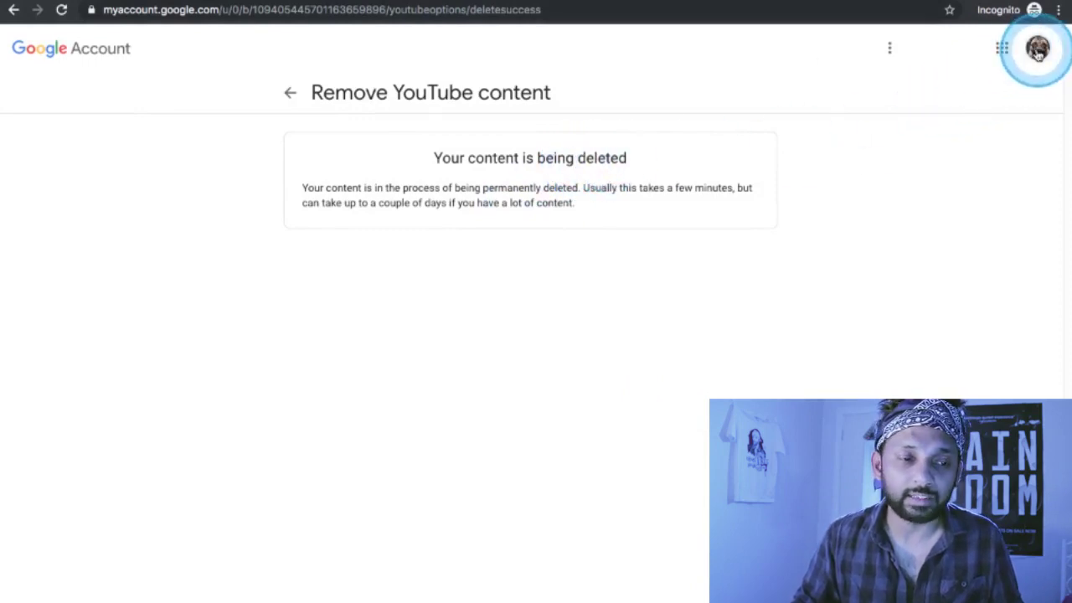
- Leave the removal page, switch to the other signed-in YouTube window, search for "tutu balla" and open the tutu channel from the results
left_click(65, 10)
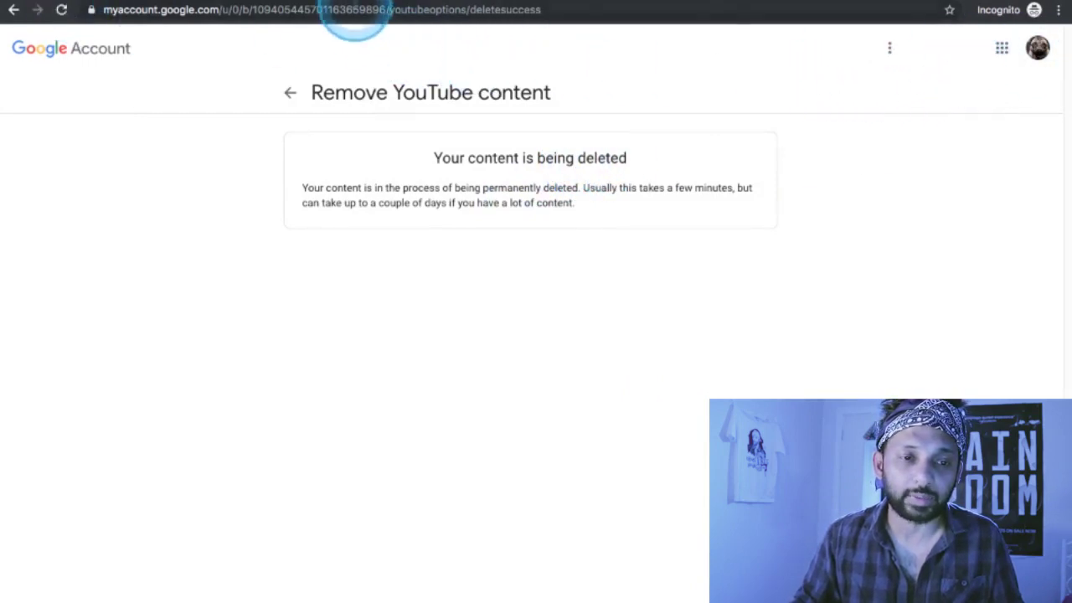
key("alt+Left")
key("ctrl+Right")
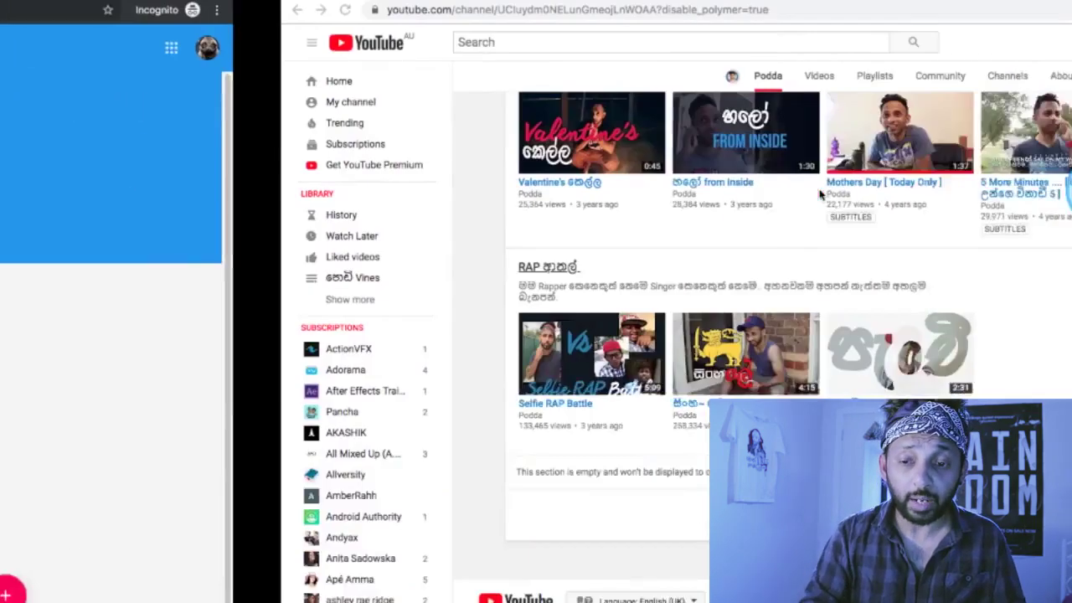
left_click(452, 42)
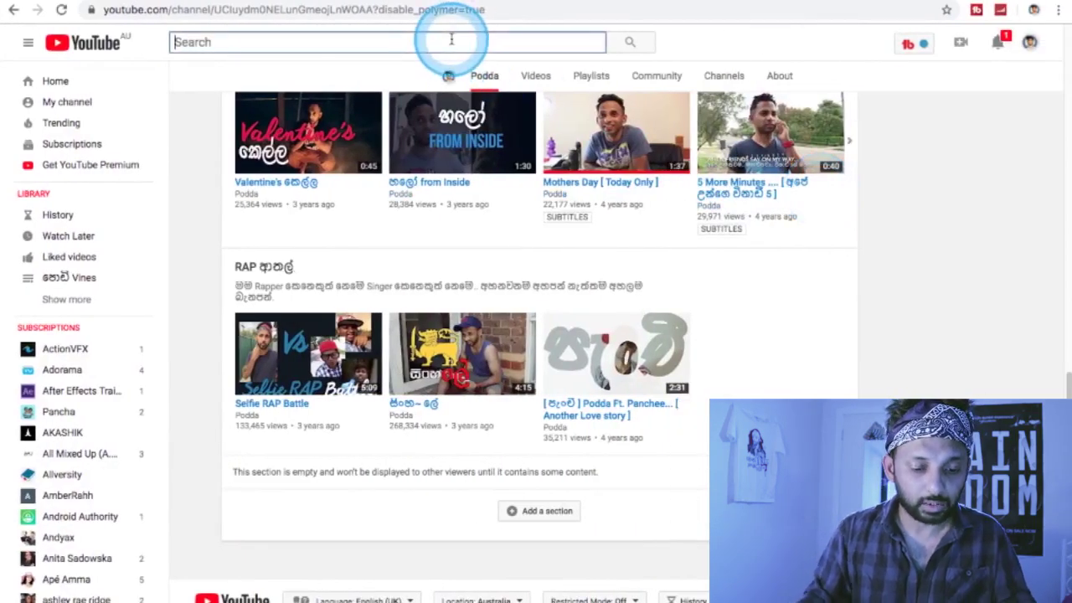
type("tutu")
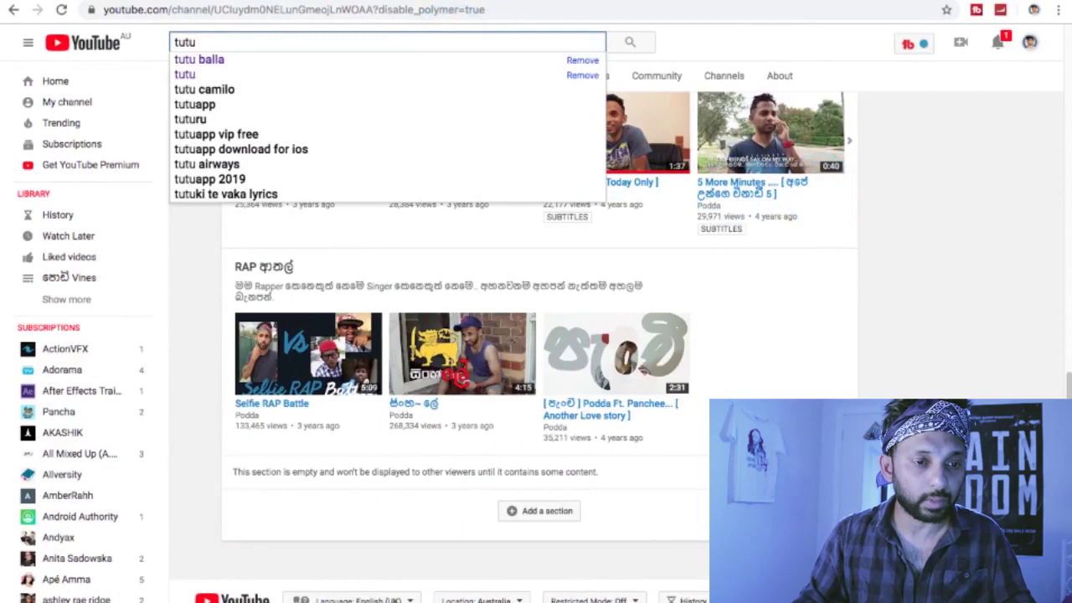
left_click(323, 59)
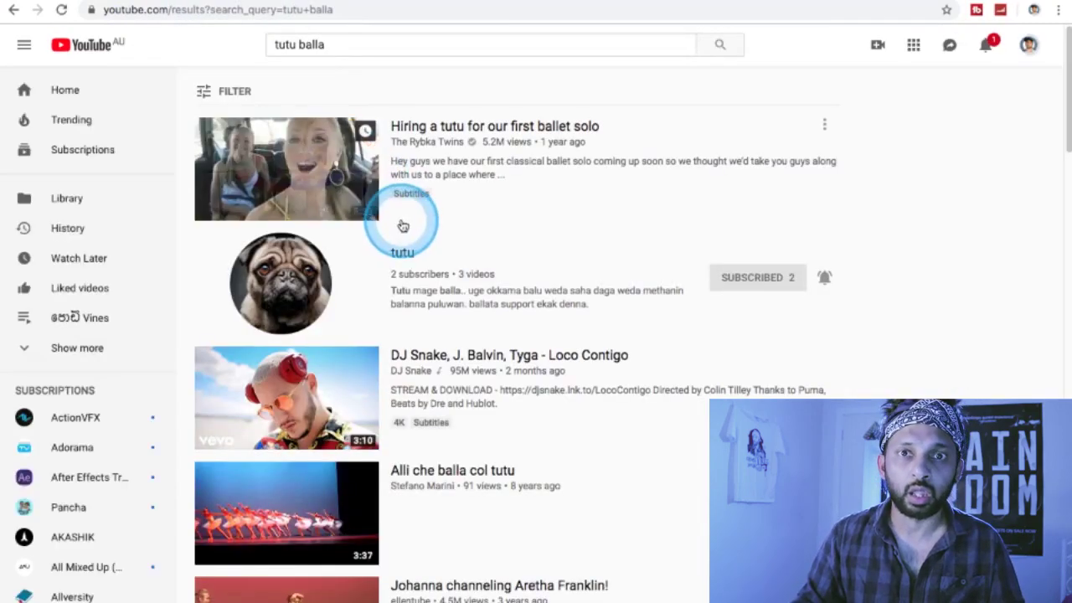
left_click(403, 252)
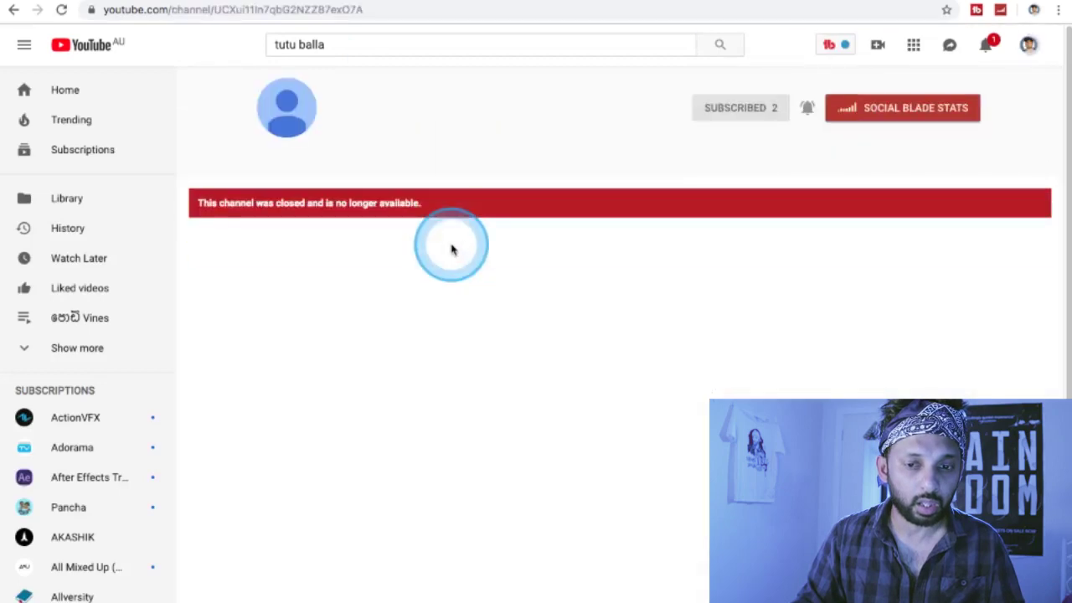
left_click(493, 248)
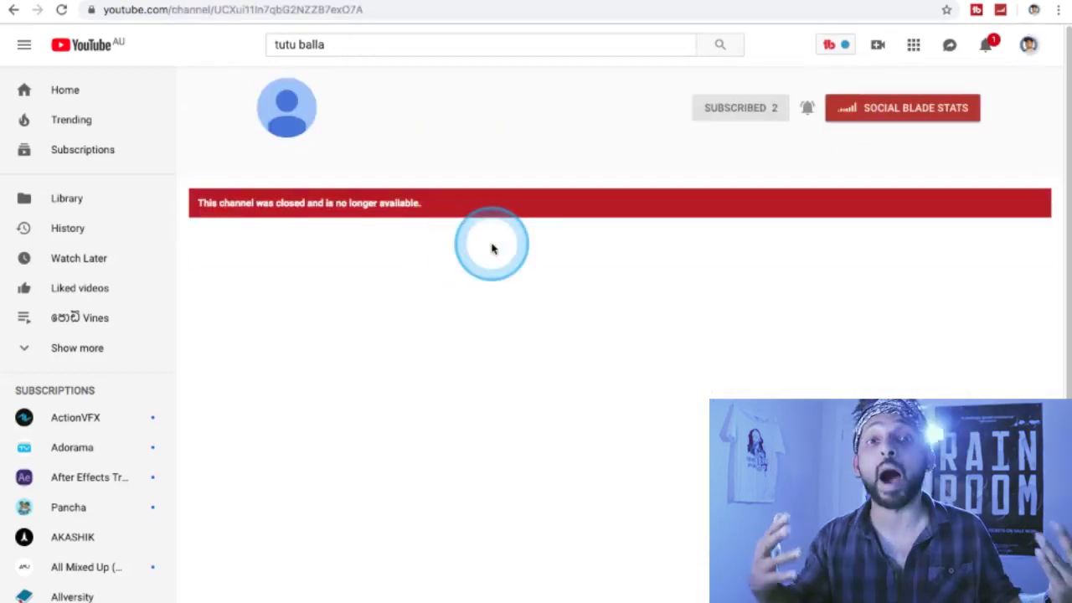
left_click(491, 246)
left_click(248, 221)
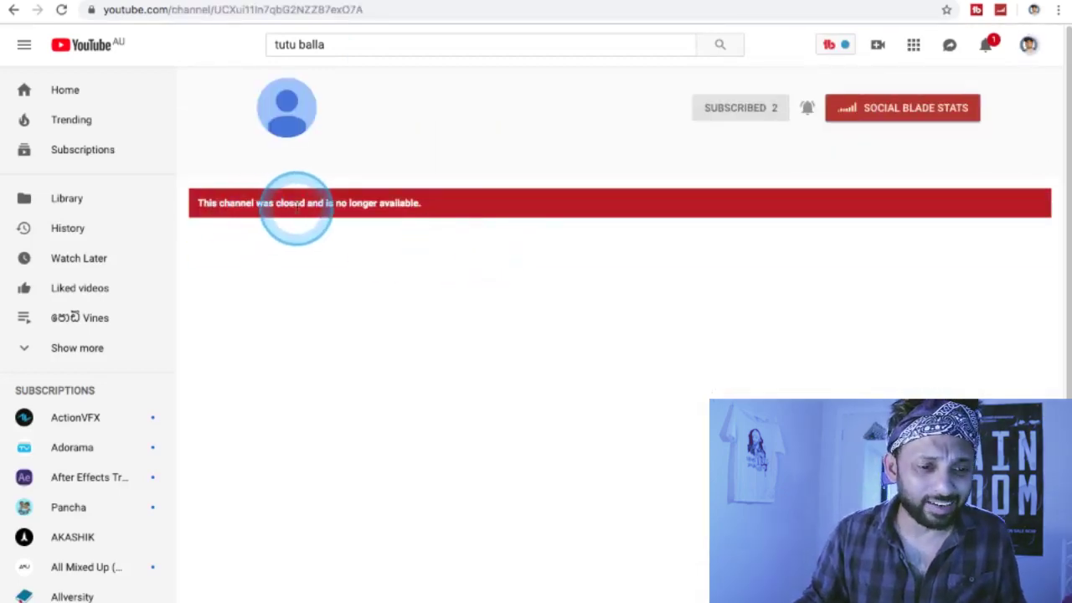